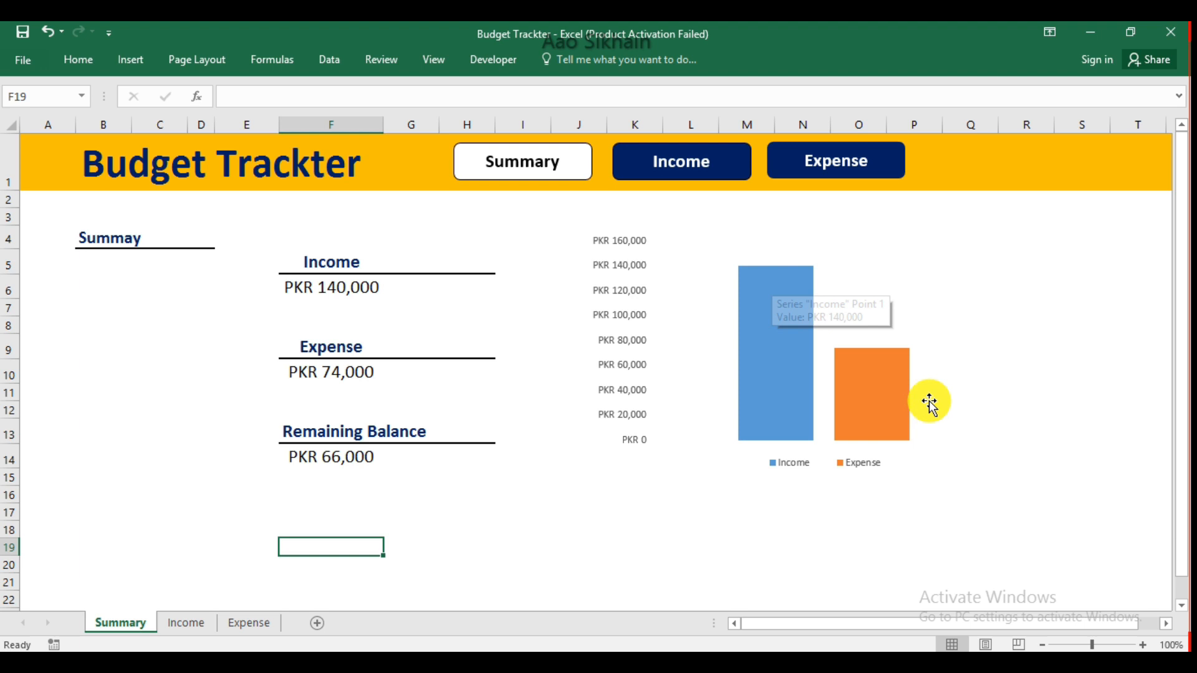
# Review the finished budget tracker's Income and Expense sheets and return to its Summary sheet
pyautogui.click(728, 172)
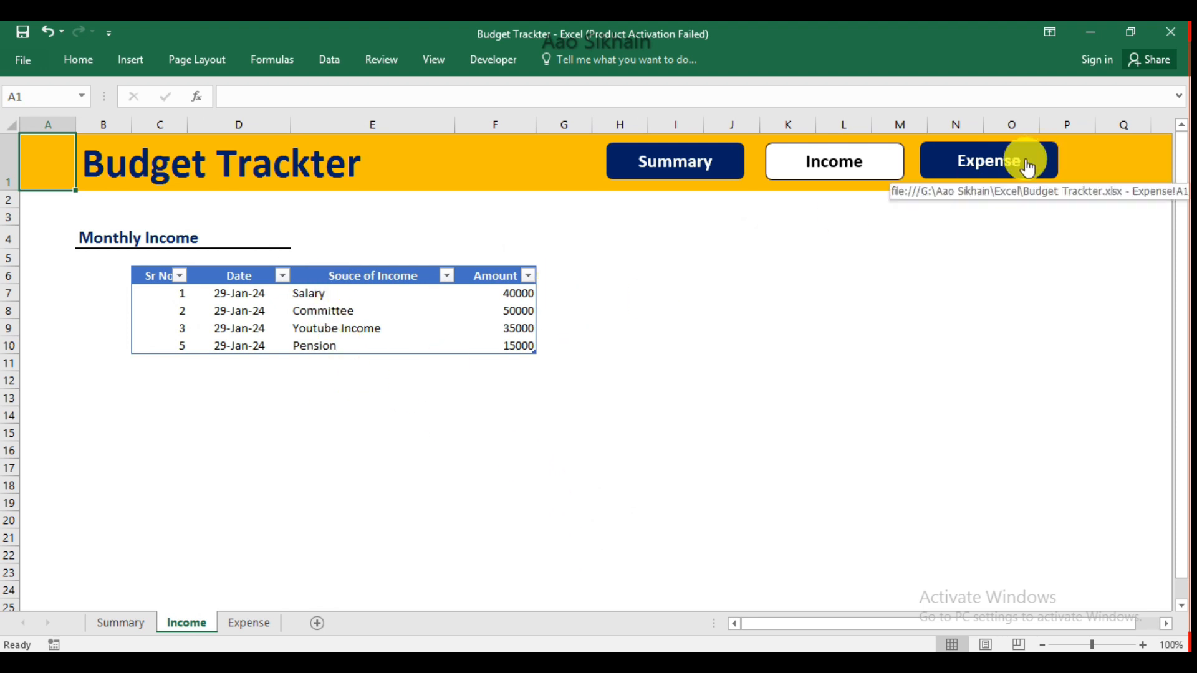
pyautogui.click(1023, 163)
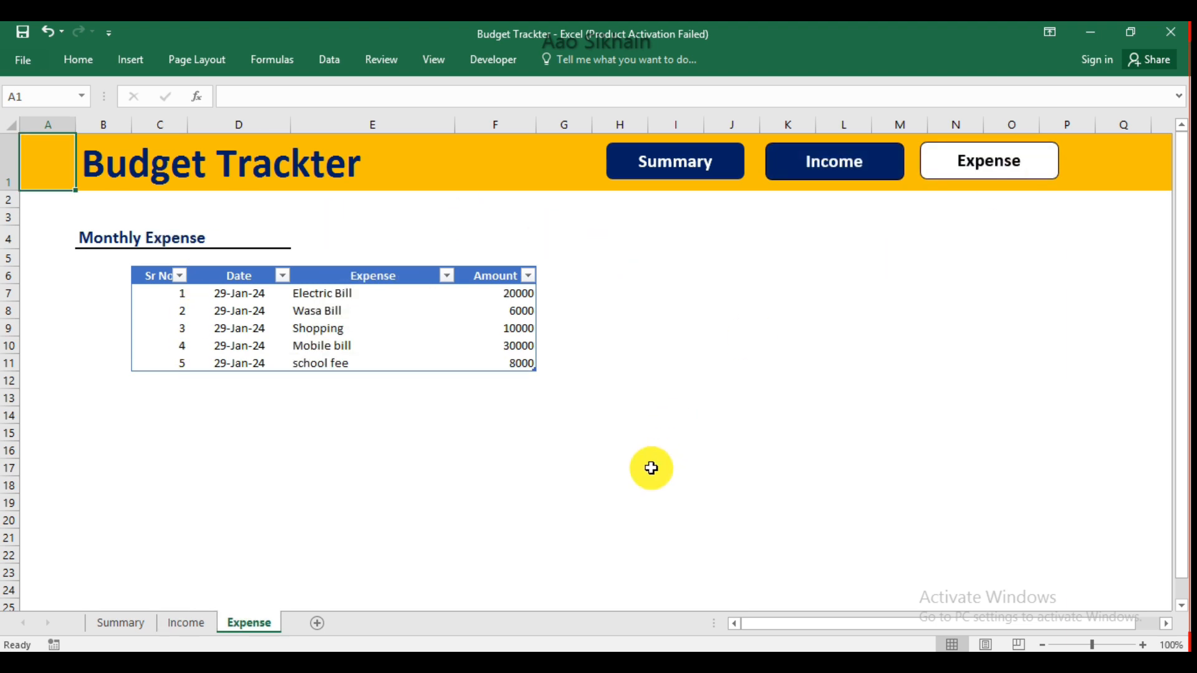
pyautogui.click(680, 164)
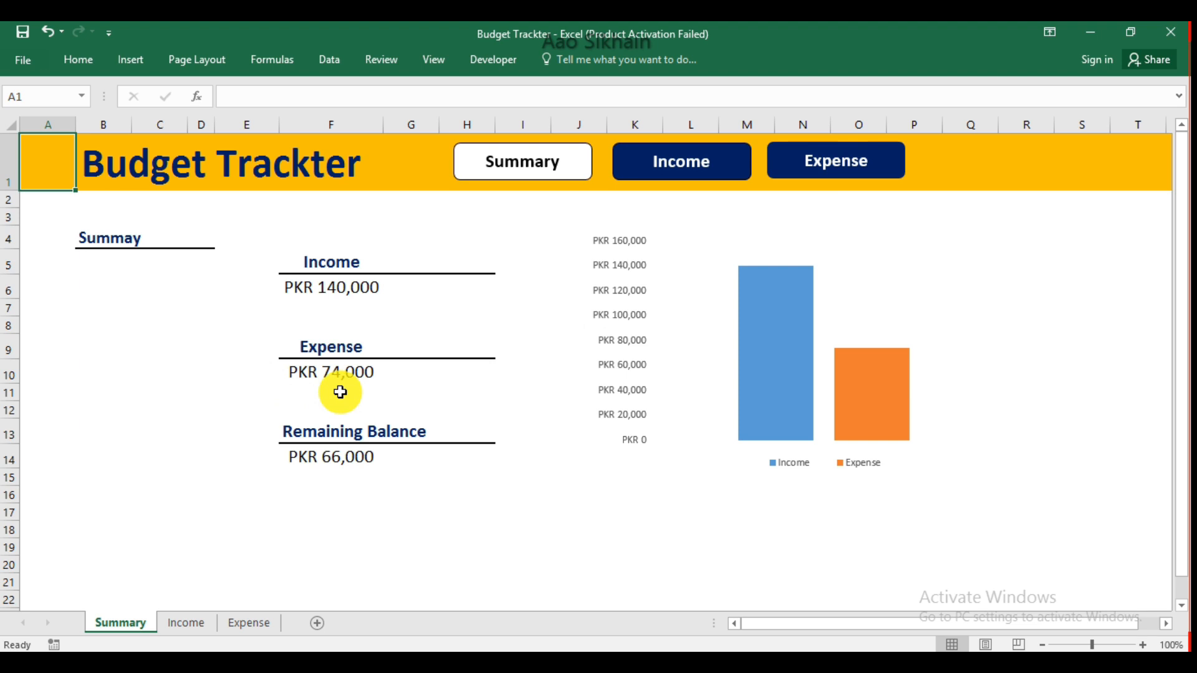
# Add expense entry 6 dated 29-Jan-24 named other with amount 30000 in row 12 of the Expense sheet, and return to Summary
pyautogui.click(830, 161)
pyautogui.click(178, 382)
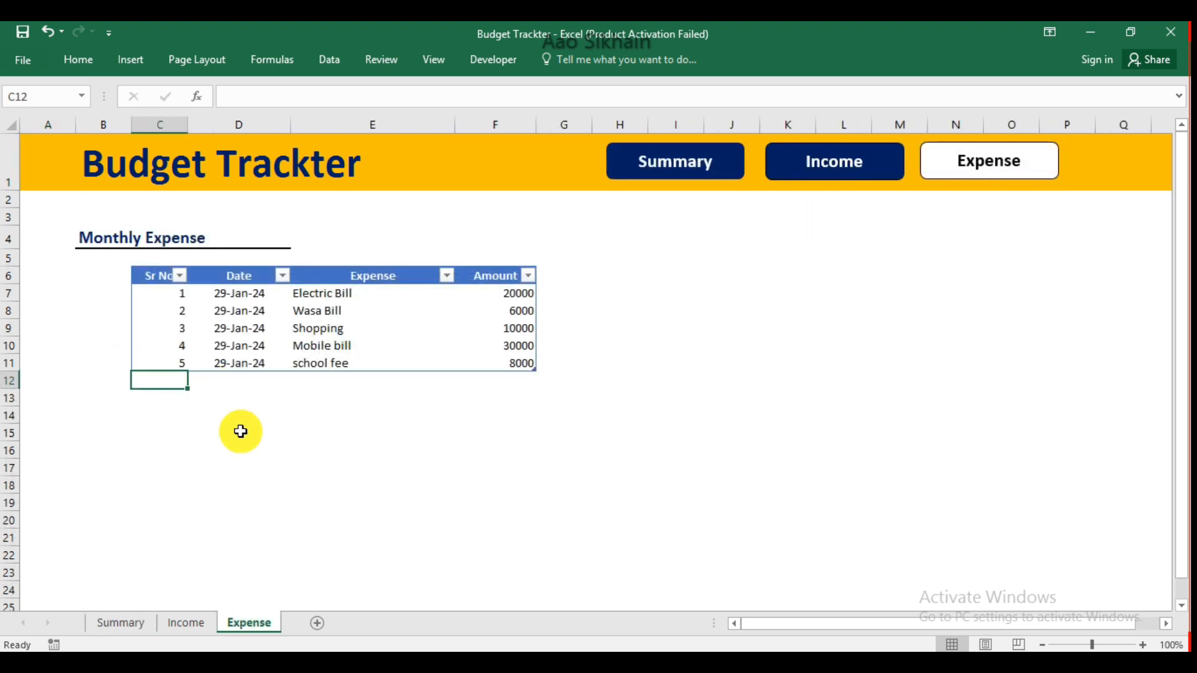
pyautogui.write('6')
pyautogui.press('Tab')
pyautogui.write('1/29/2024')
pyautogui.press('Return')
pyautogui.press('Up')
pyautogui.press('Right')
pyautogui.write('other')
pyautogui.press('Return')
pyautogui.press('Up')
pyautogui.press('Right')
pyautogui.write('3')
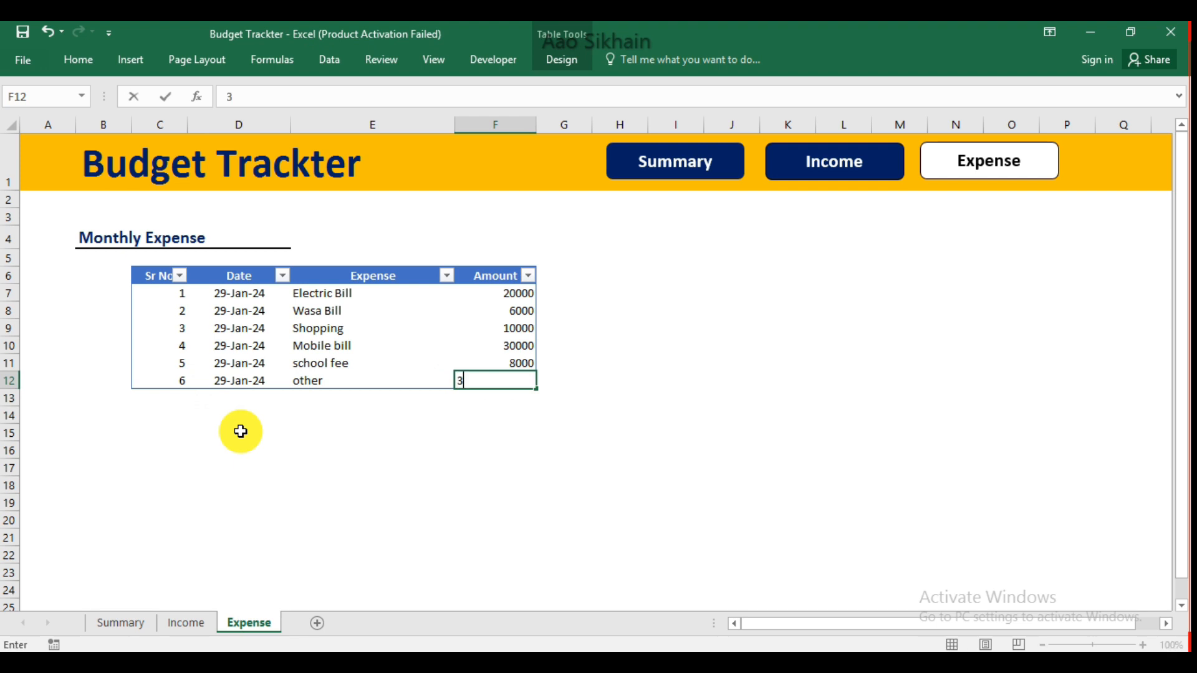
pyautogui.press('Return')
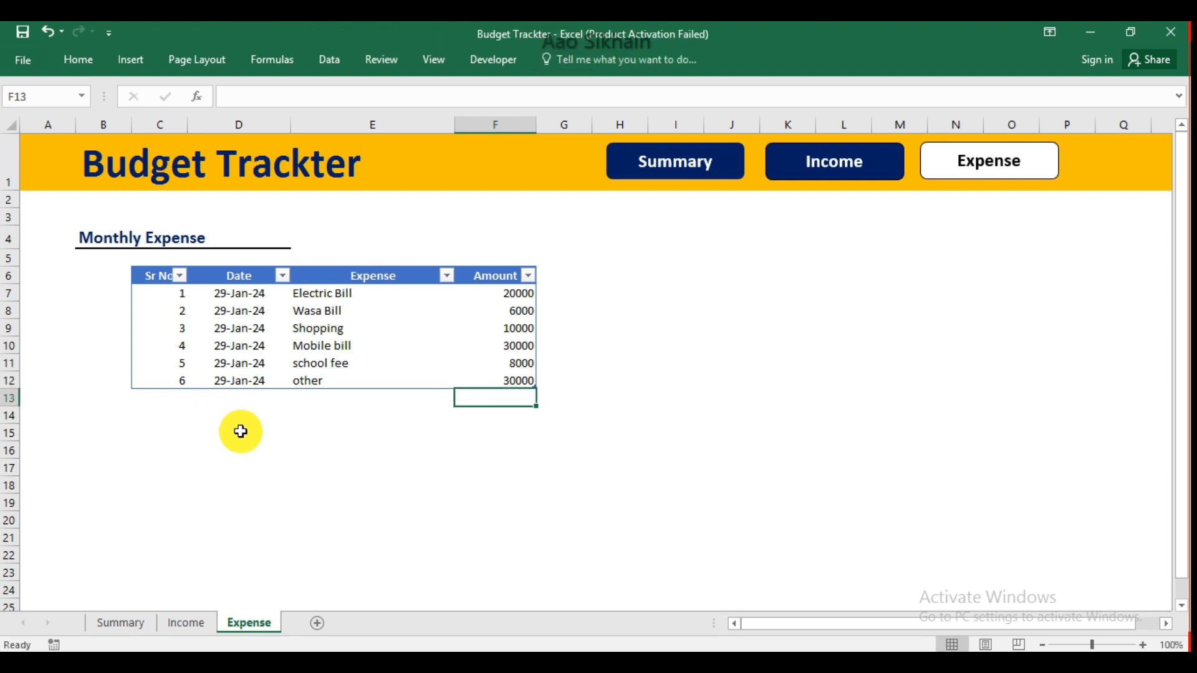
pyautogui.click(637, 154)
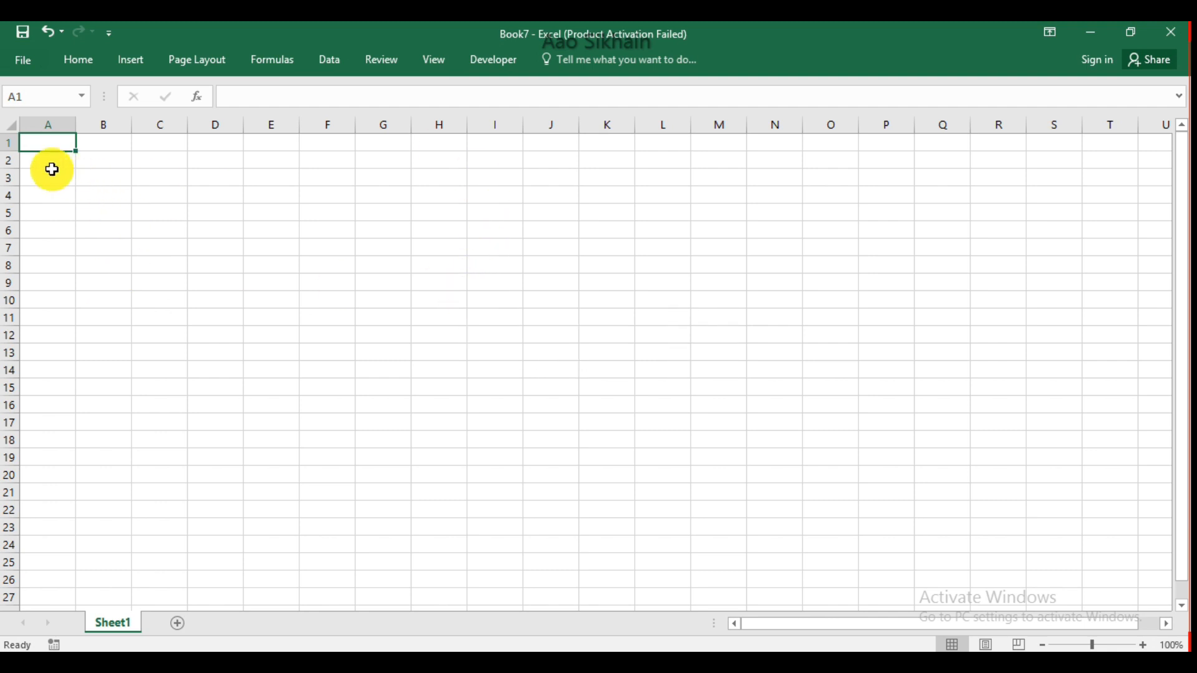
# Make row 1 of the blank sheet about four times taller and fill the whole row with golden orange
pyautogui.moveTo(12, 152); pyautogui.dragTo(8, 211)
pyautogui.click(6, 173)
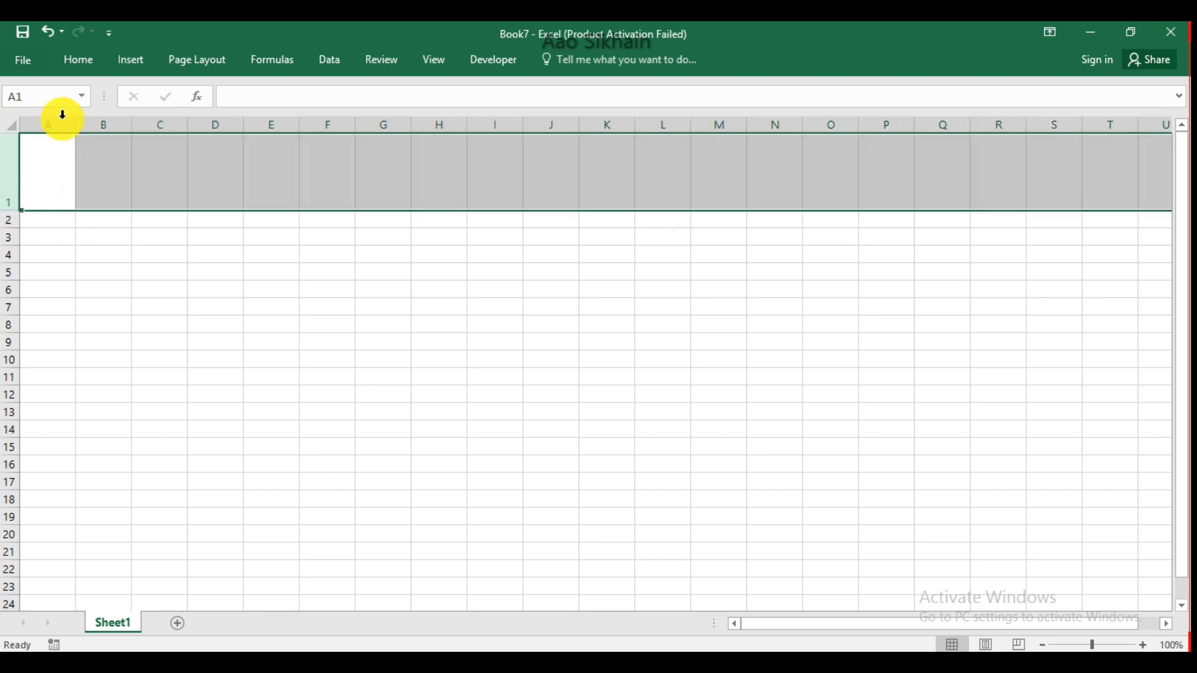
pyautogui.click(87, 63)
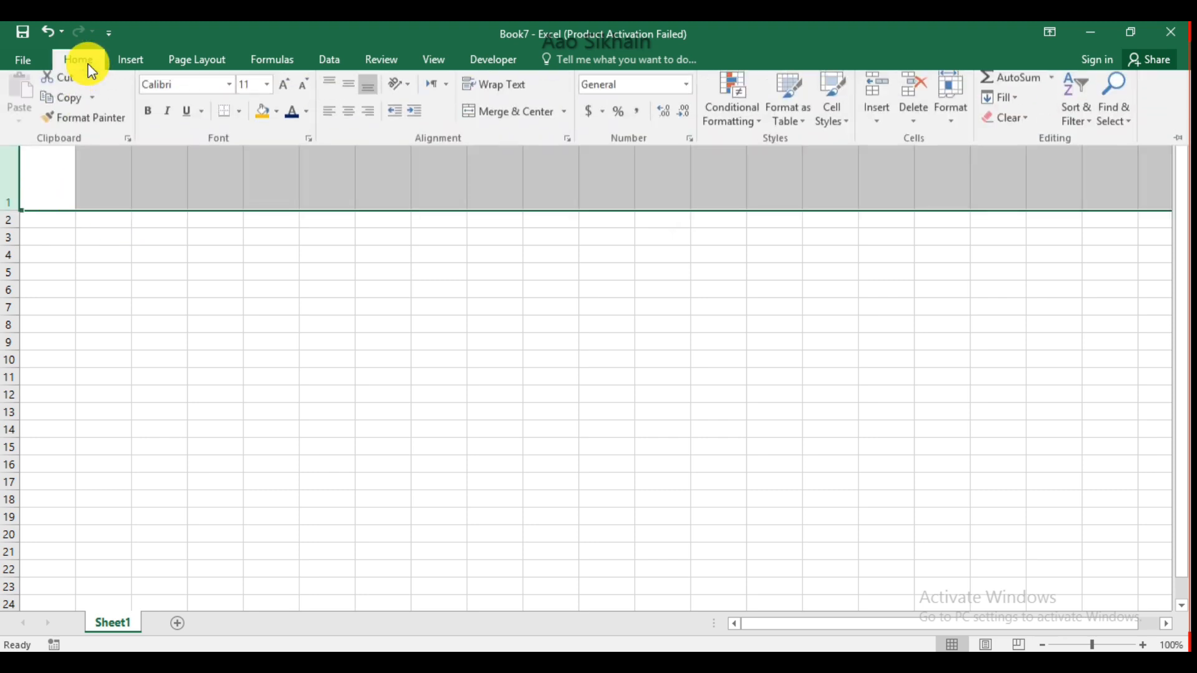
pyautogui.click(261, 119)
pyautogui.click(626, 255)
pyautogui.click(608, 264)
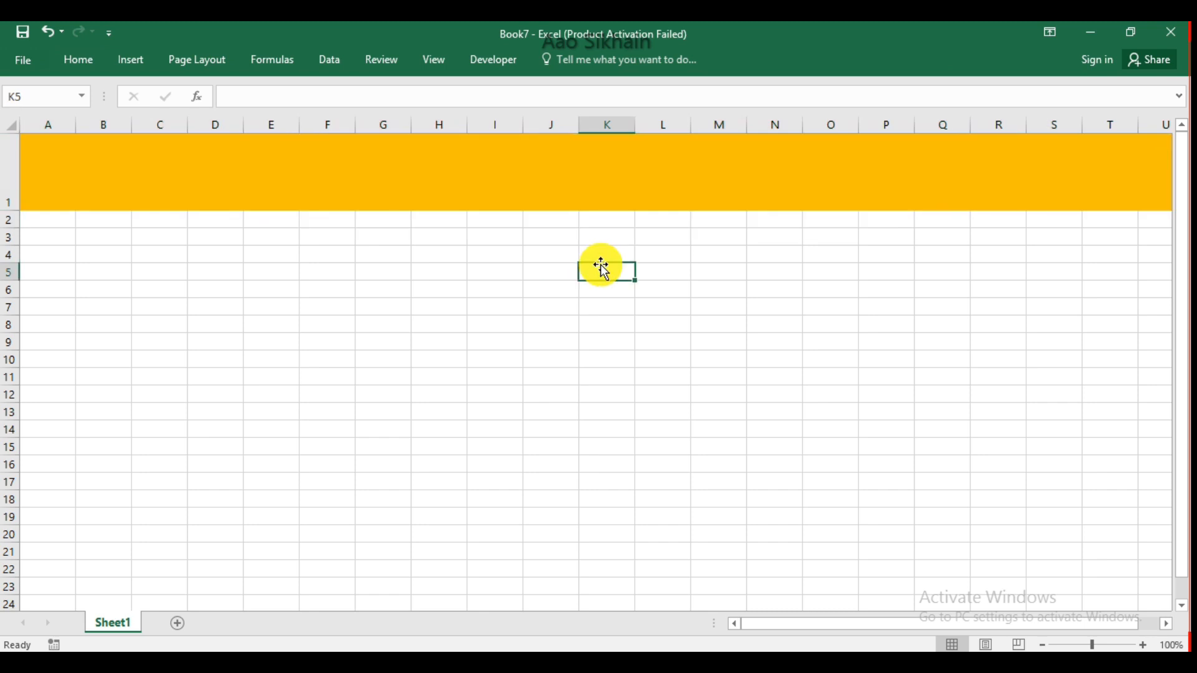
# Enter the title Budget Trackter in cell B1 of the coloured header row
pyautogui.click(125, 181)
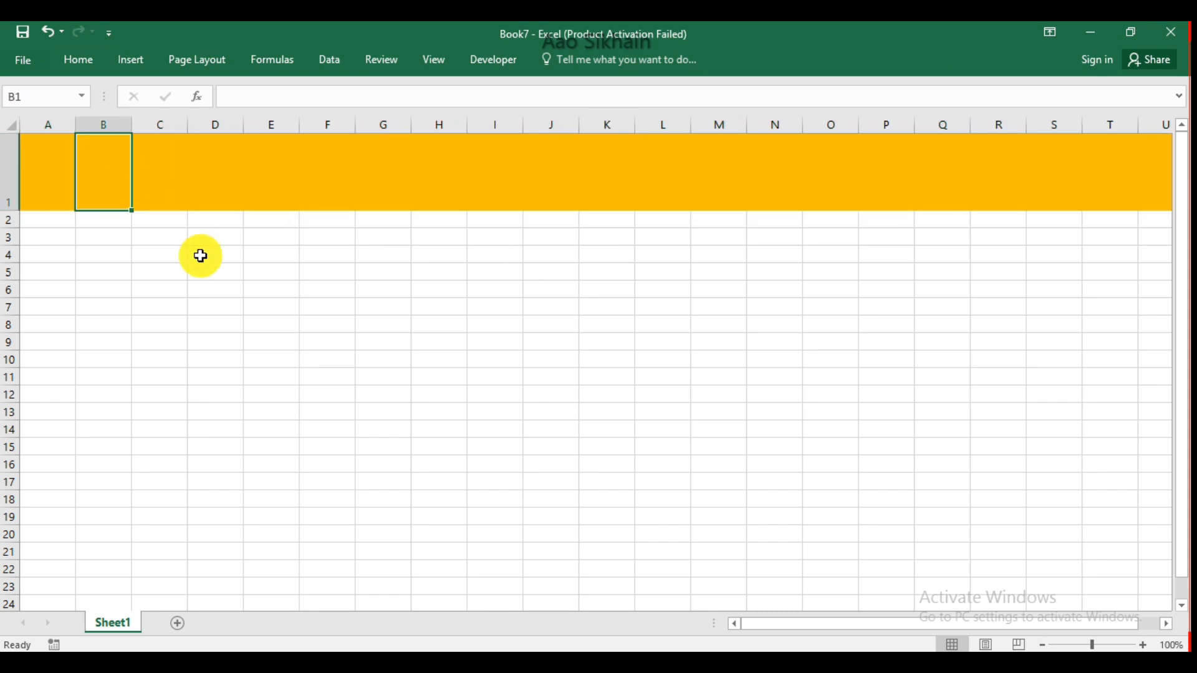
pyautogui.write('Budget Trackter')
pyautogui.hotkey('ctrl', 'Return')
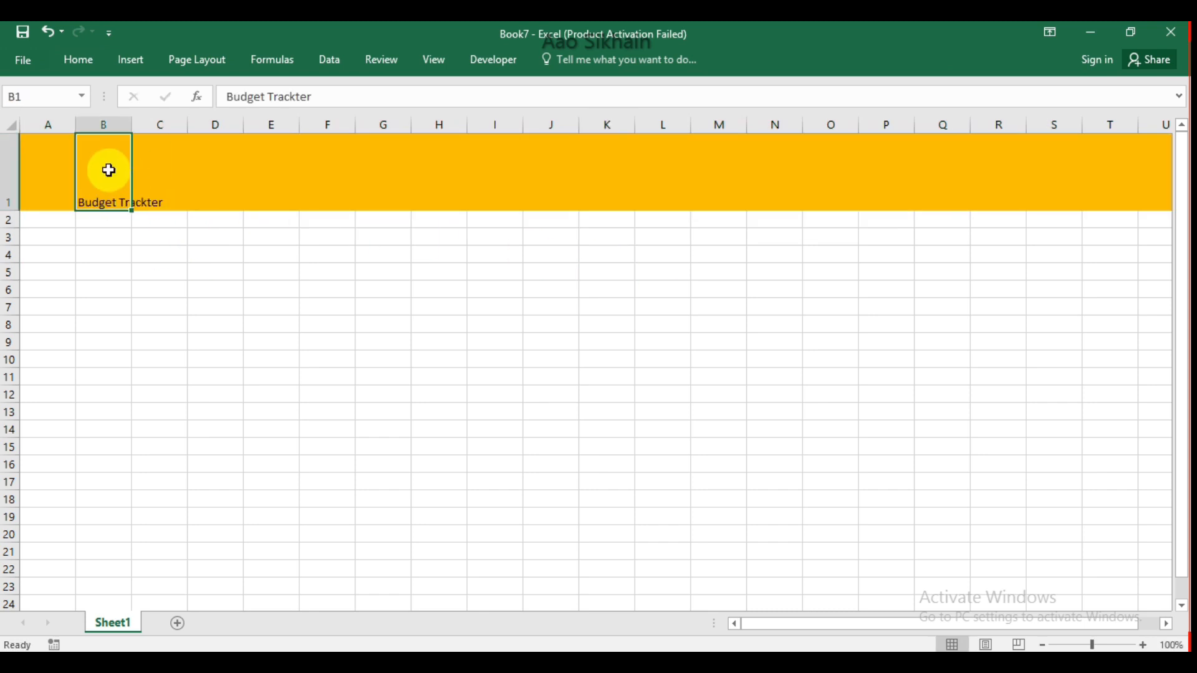
# Enlarge the title in cell B1 to font size 36
pyautogui.click(95, 58)
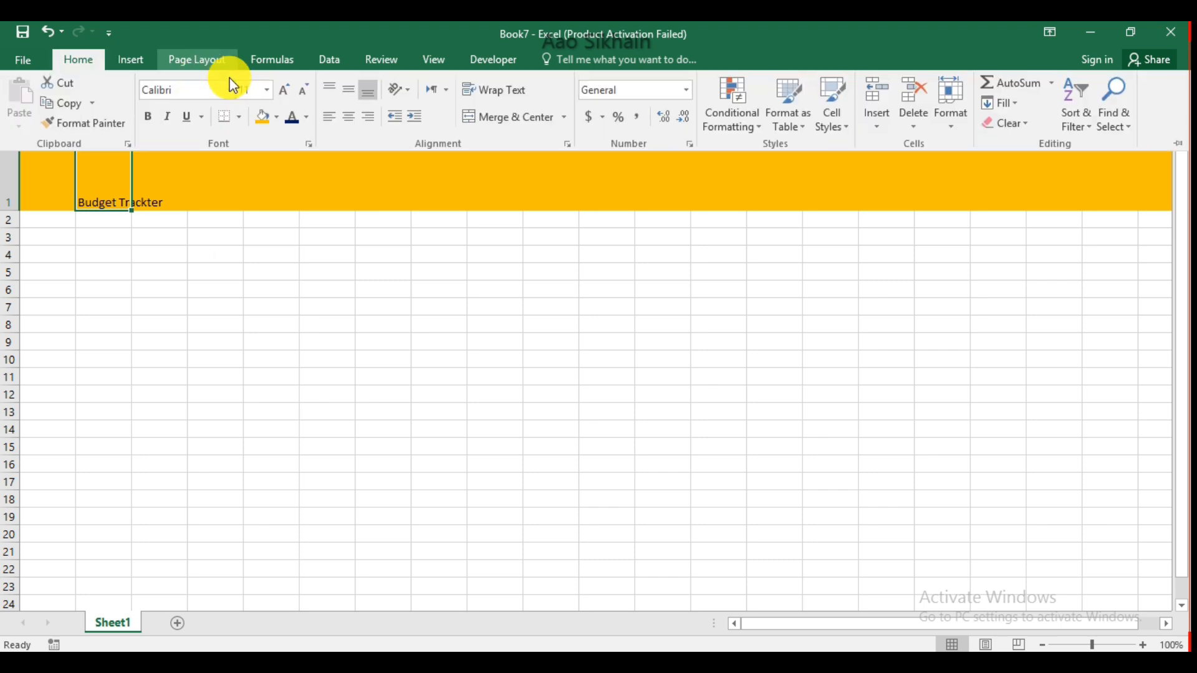
pyautogui.click(293, 94)
pyautogui.click(293, 93)
pyautogui.click(293, 93)
pyautogui.click(293, 94)
pyautogui.click(293, 94)
pyautogui.click(293, 94)
pyautogui.click(293, 94)
pyautogui.click(293, 93)
pyautogui.click(293, 94)
pyautogui.click(304, 91)
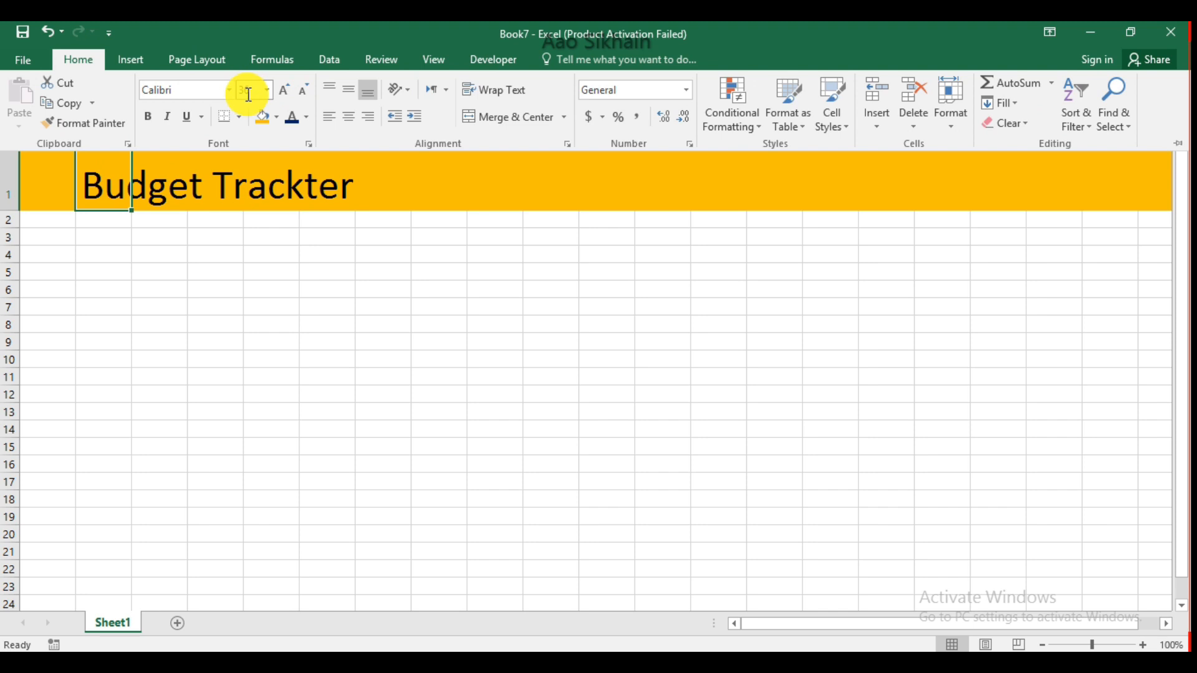
# Change the title's font to Arial Black and its text colour to dark blue
pyautogui.click(229, 91)
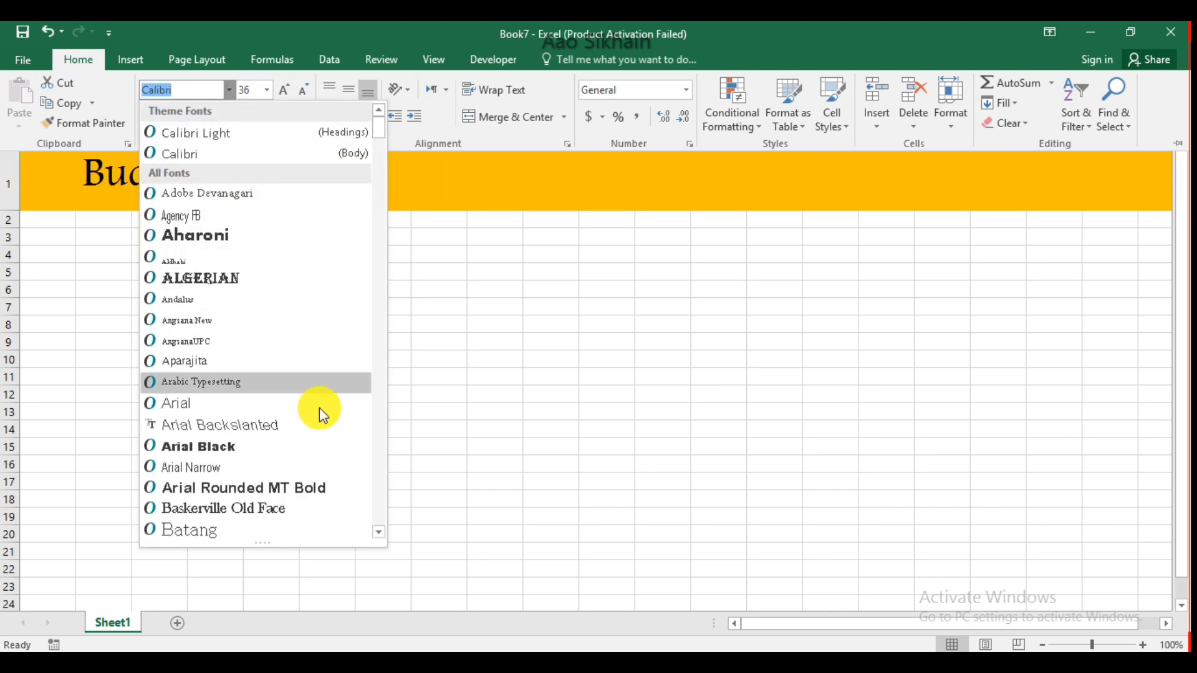
pyautogui.click(298, 453)
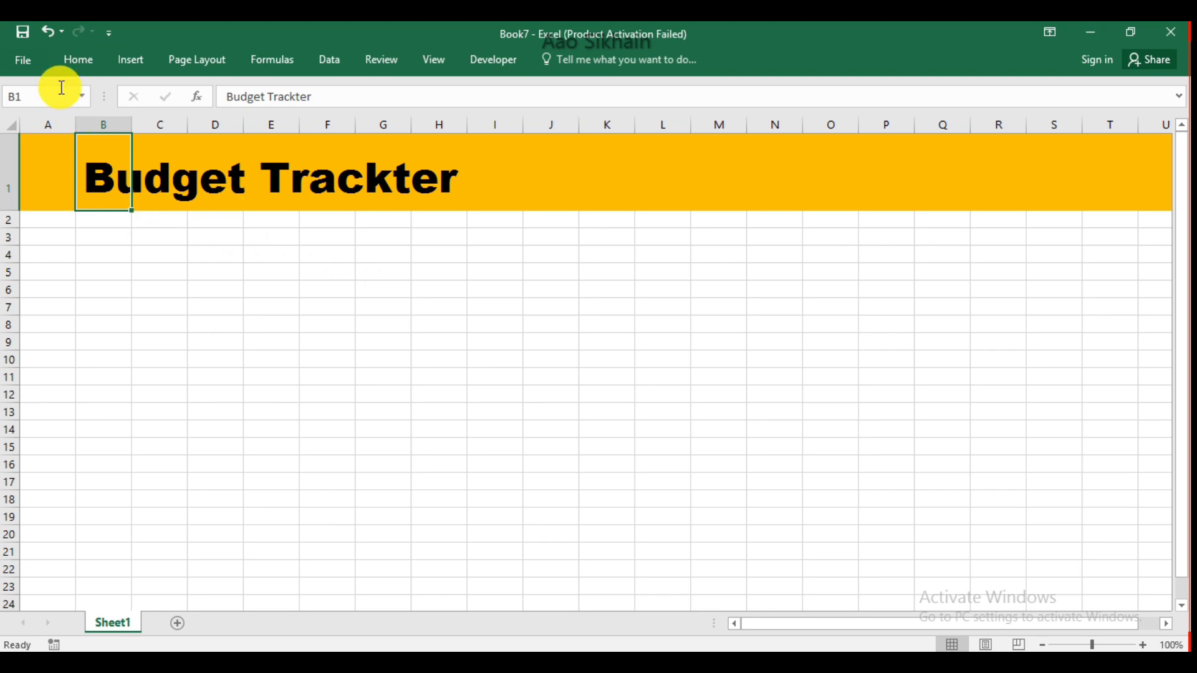
pyautogui.click(74, 62)
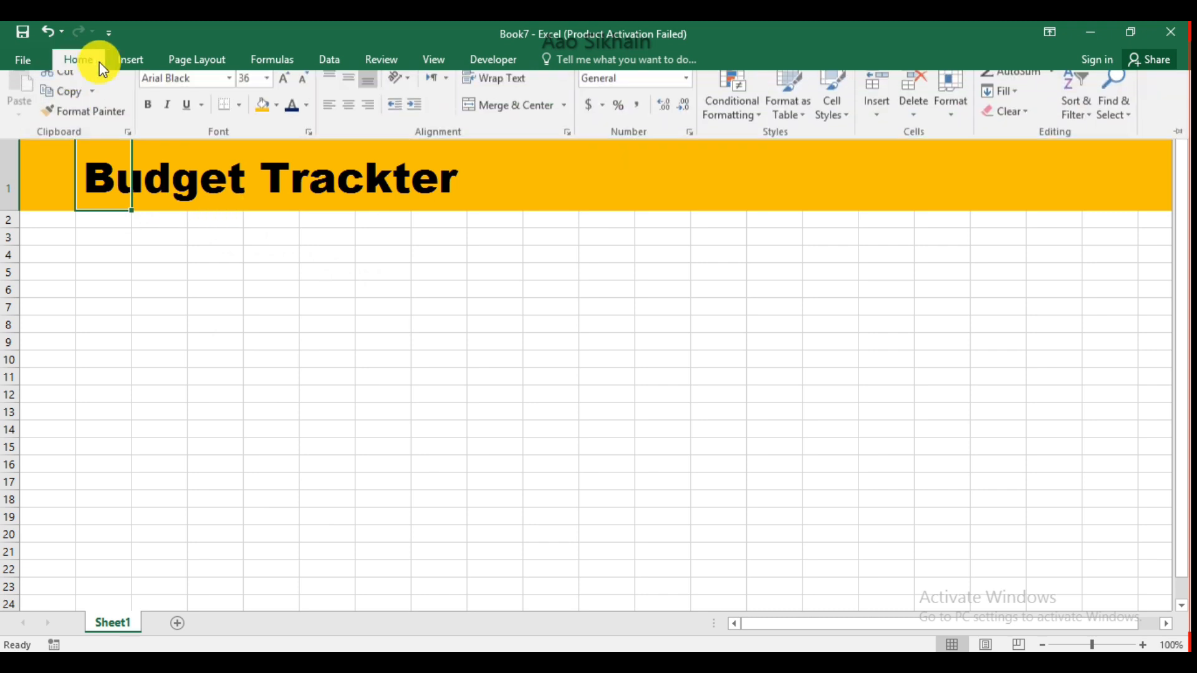
pyautogui.click(291, 117)
pyautogui.click(440, 255)
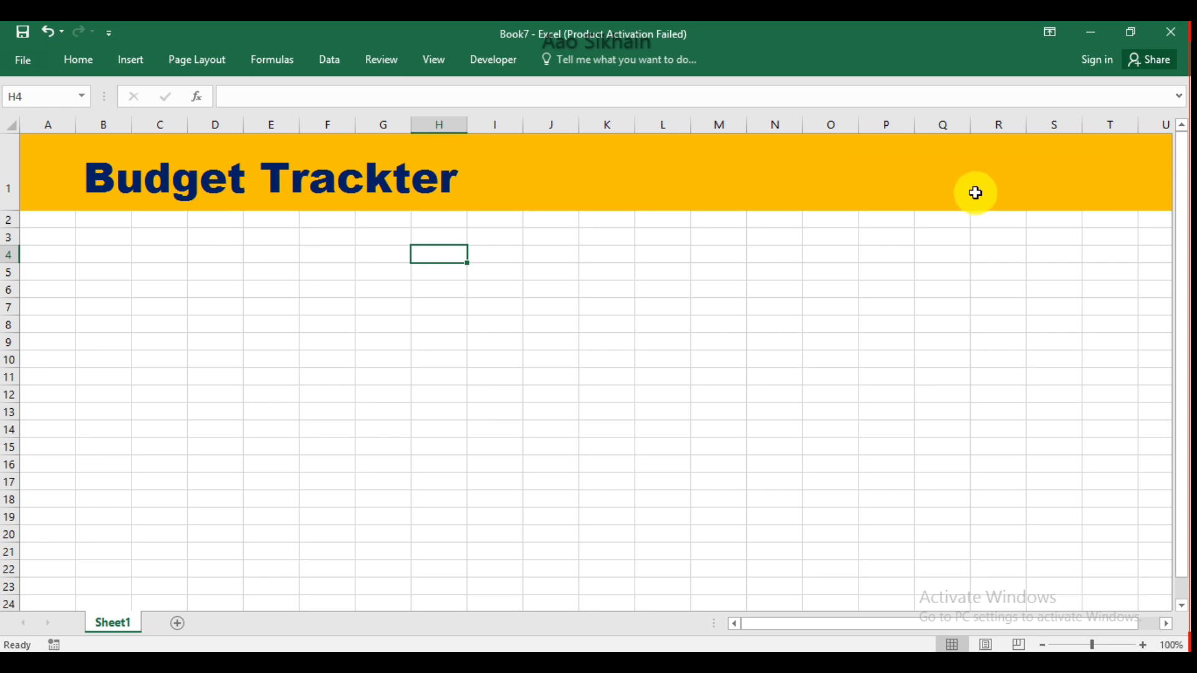
# Draw a rounded rectangle about 1.68" wide and 0.6" high in the header row, spanning columns K to M
pyautogui.click(145, 61)
pyautogui.click(266, 86)
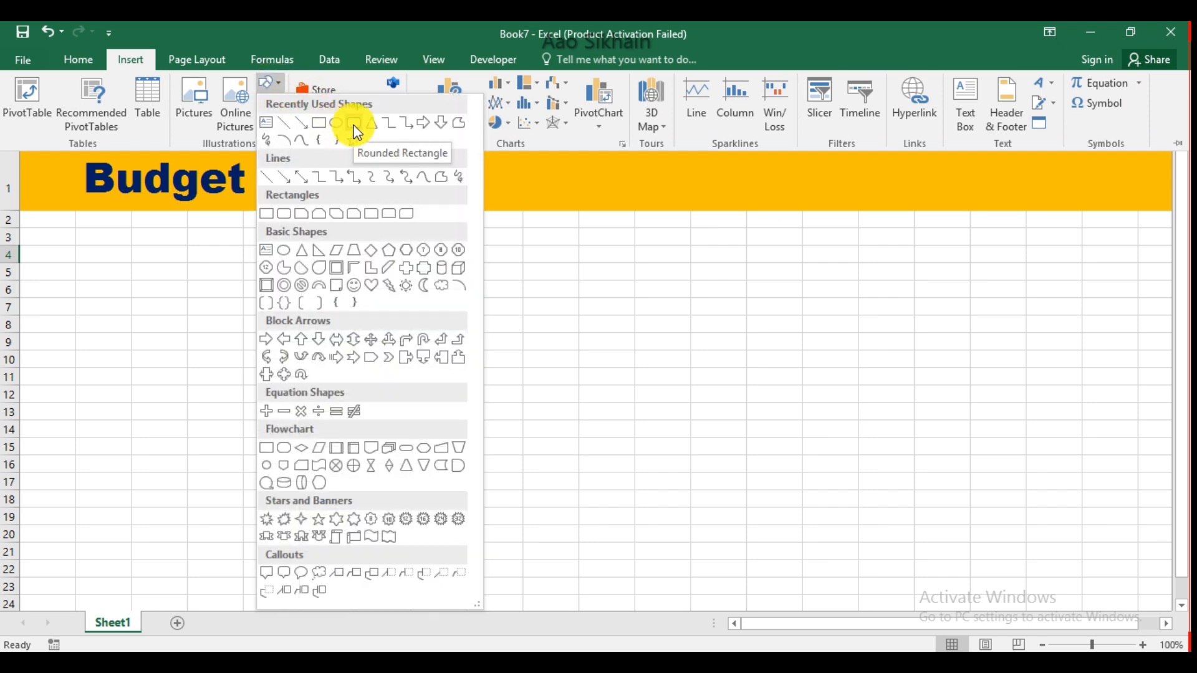
pyautogui.click(356, 132)
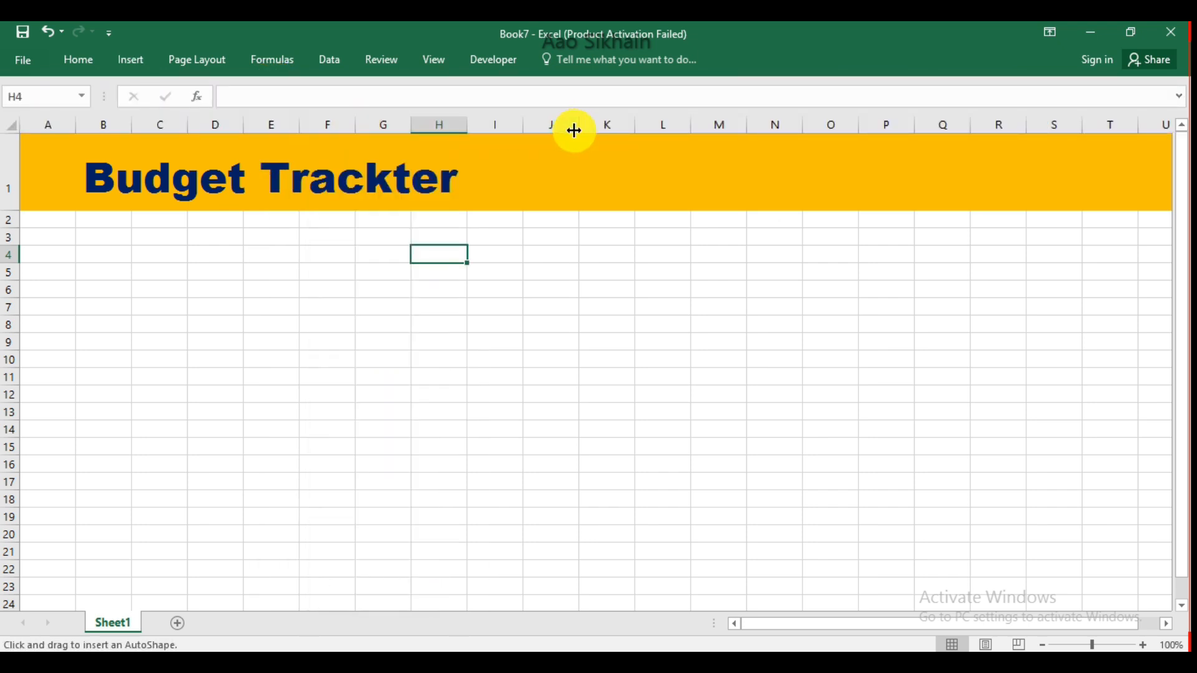
pyautogui.moveTo(608, 152)
pyautogui.mouseDown()
pyautogui.moveTo(740, 182)
pyautogui.moveTo(749, 202)
pyautogui.mouseUp()
# Add the text Summary to the rounded rectangle
pyautogui.rightClick(678, 180)
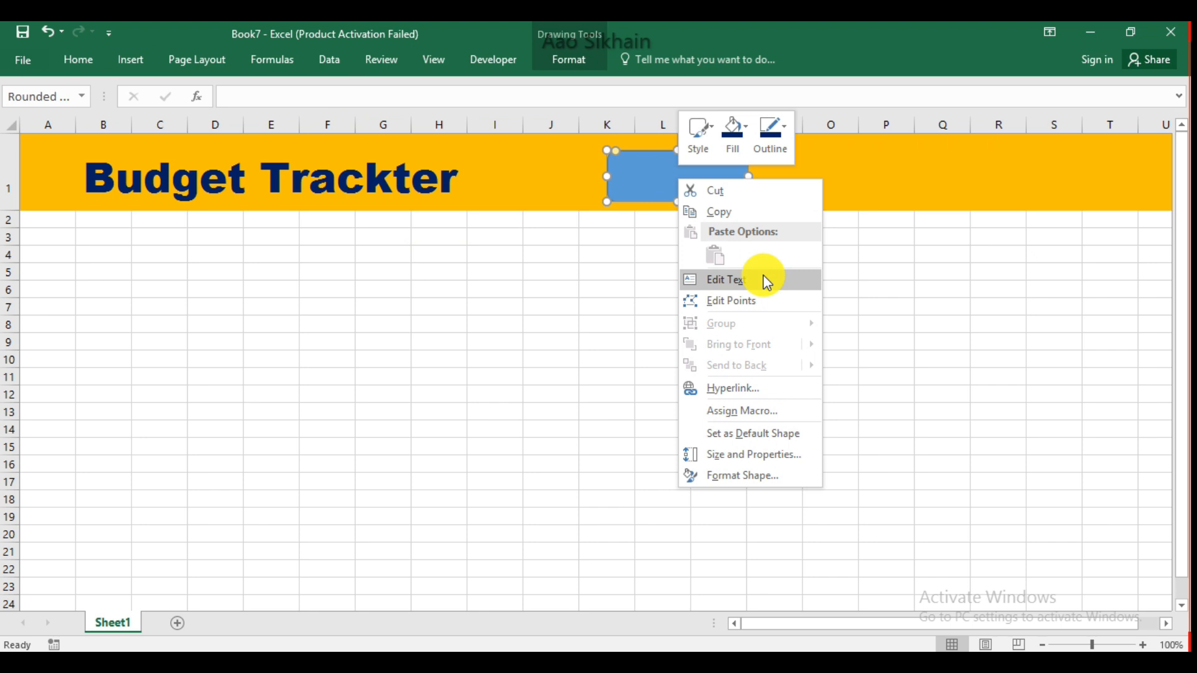
pyautogui.click(767, 280)
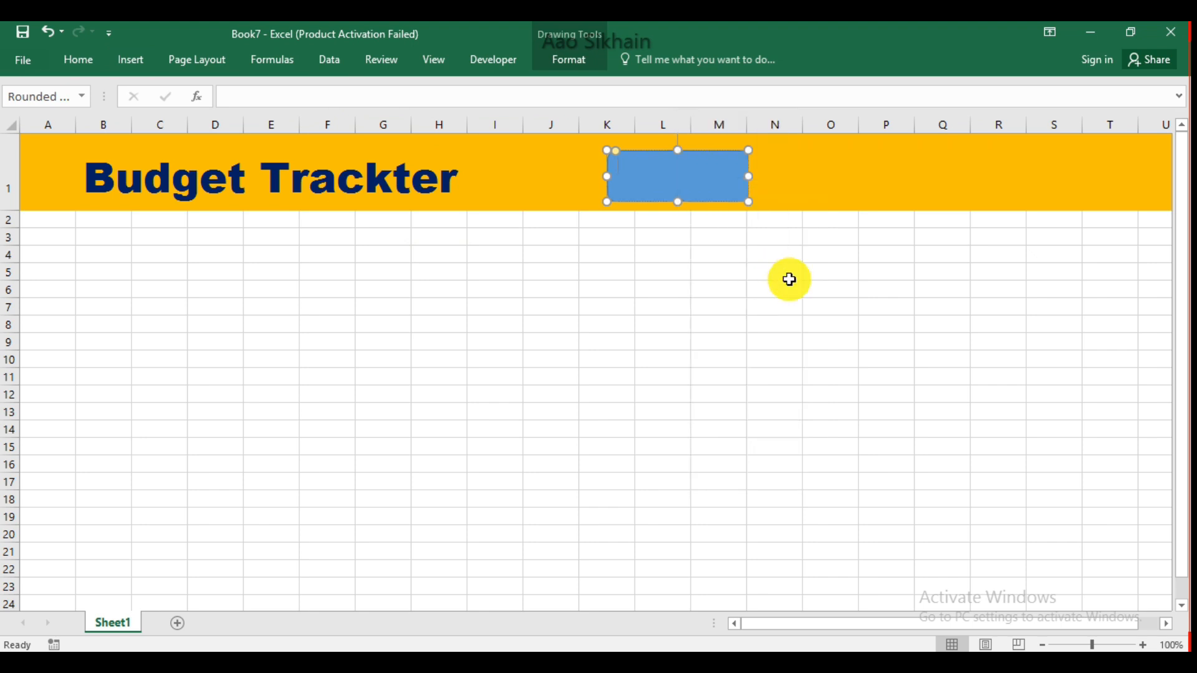
pyautogui.write('Summsary')
pyautogui.press('BackSpace')
pyautogui.press('BackSpace')
pyautogui.press('BackSpace')
pyautogui.press('BackSpace')
pyautogui.write('ary')
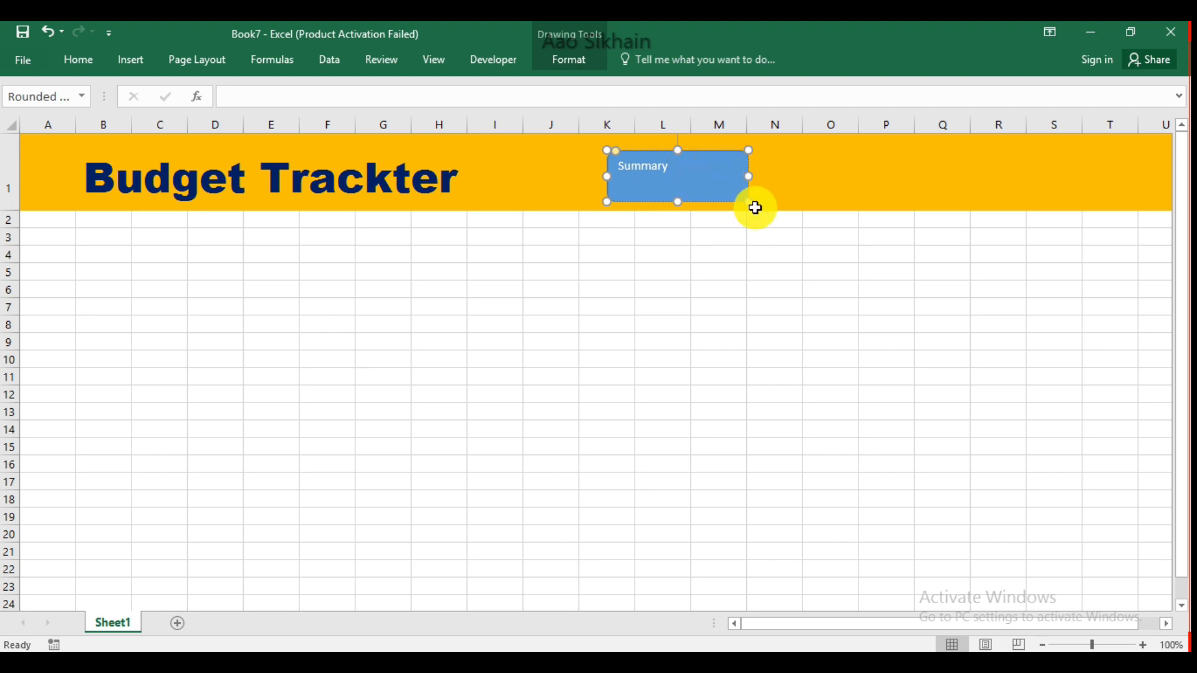
# Set the Summary text to size 20 and centre it horizontally and vertically in the shape
pyautogui.hotkey('ctrl', 'a')
pyautogui.click(81, 59)
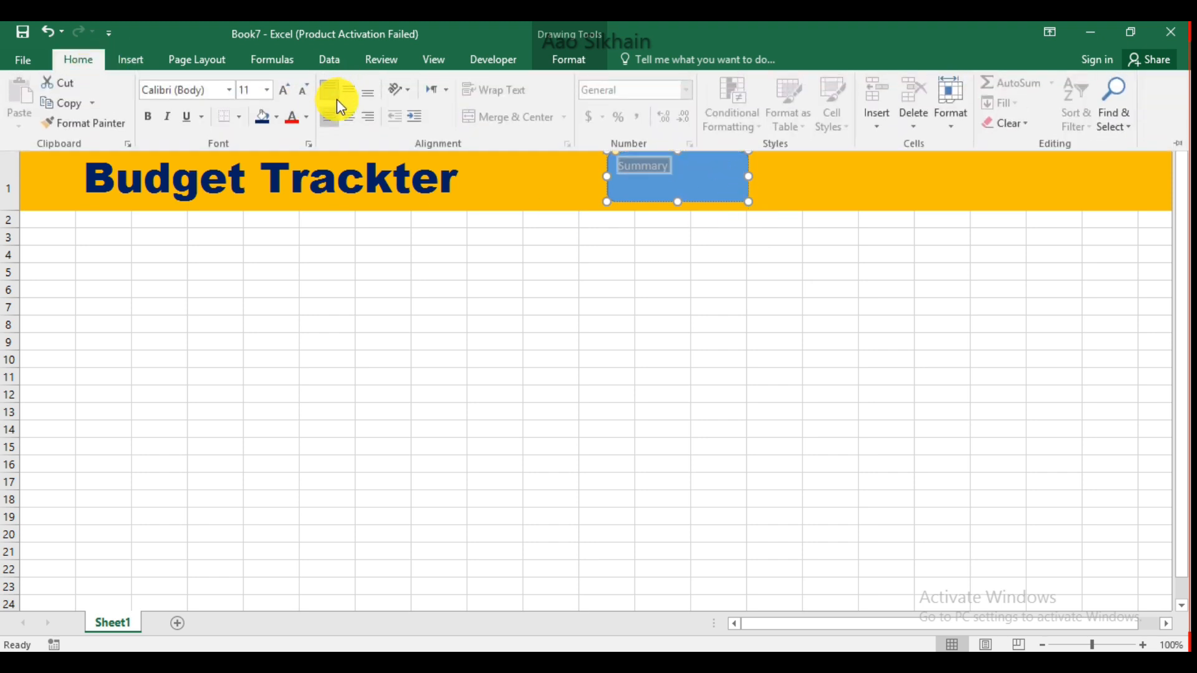
pyautogui.click(288, 94)
pyautogui.click(288, 94)
pyautogui.click(288, 95)
pyautogui.click(288, 95)
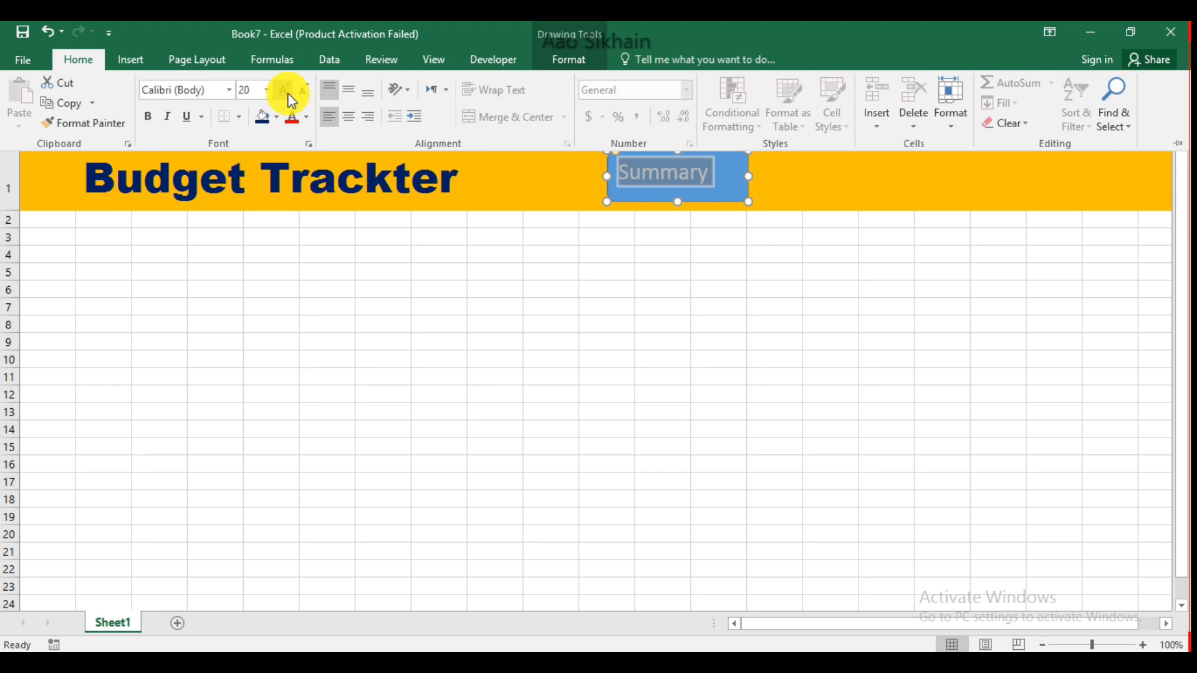
pyautogui.click(357, 125)
pyautogui.click(351, 94)
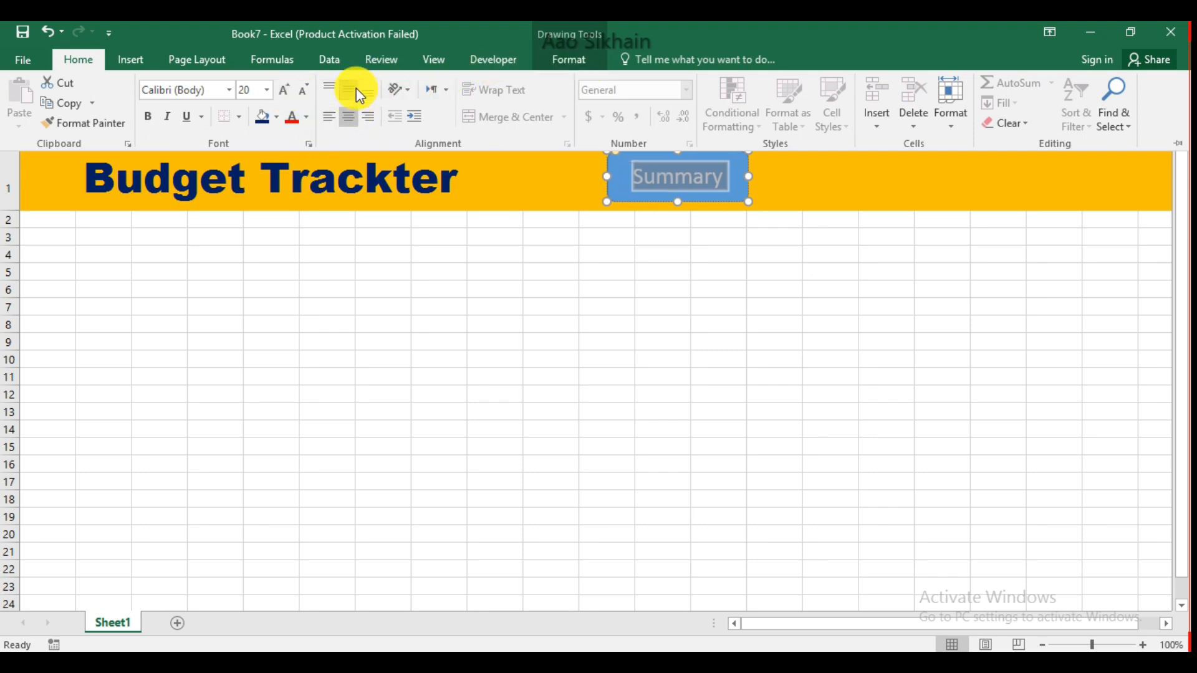
# Set both the fill and the outline of the Summary shape to the standard dark blue
pyautogui.click(586, 60)
pyautogui.click(440, 84)
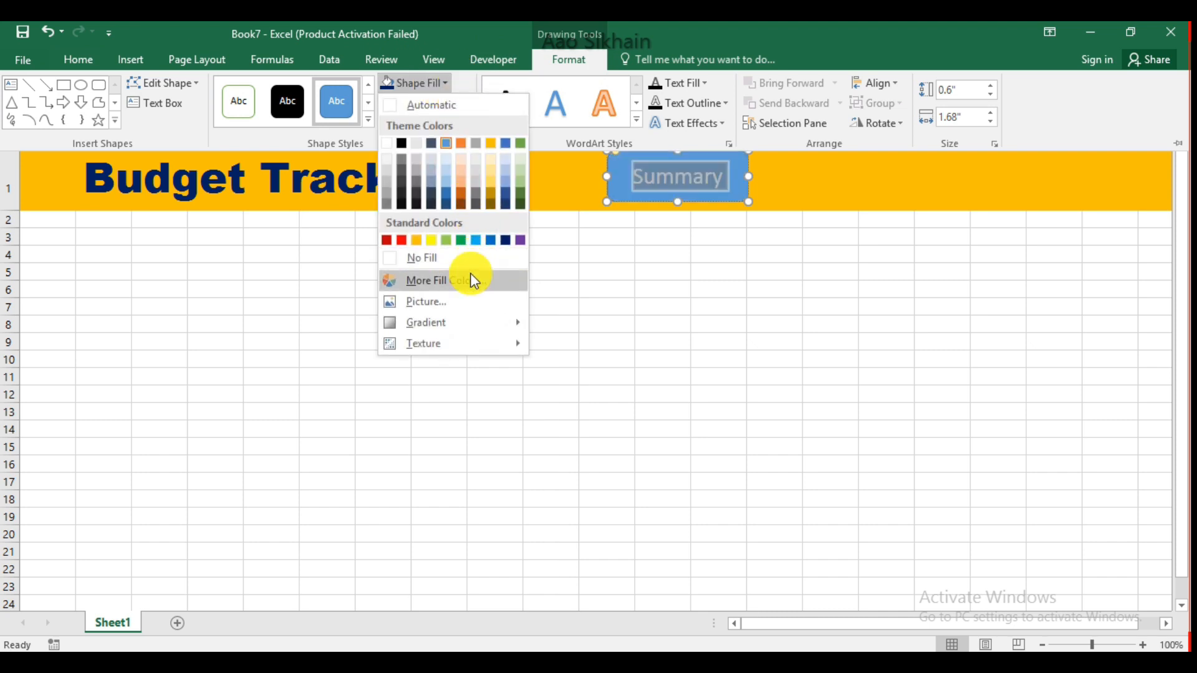
pyautogui.click(504, 241)
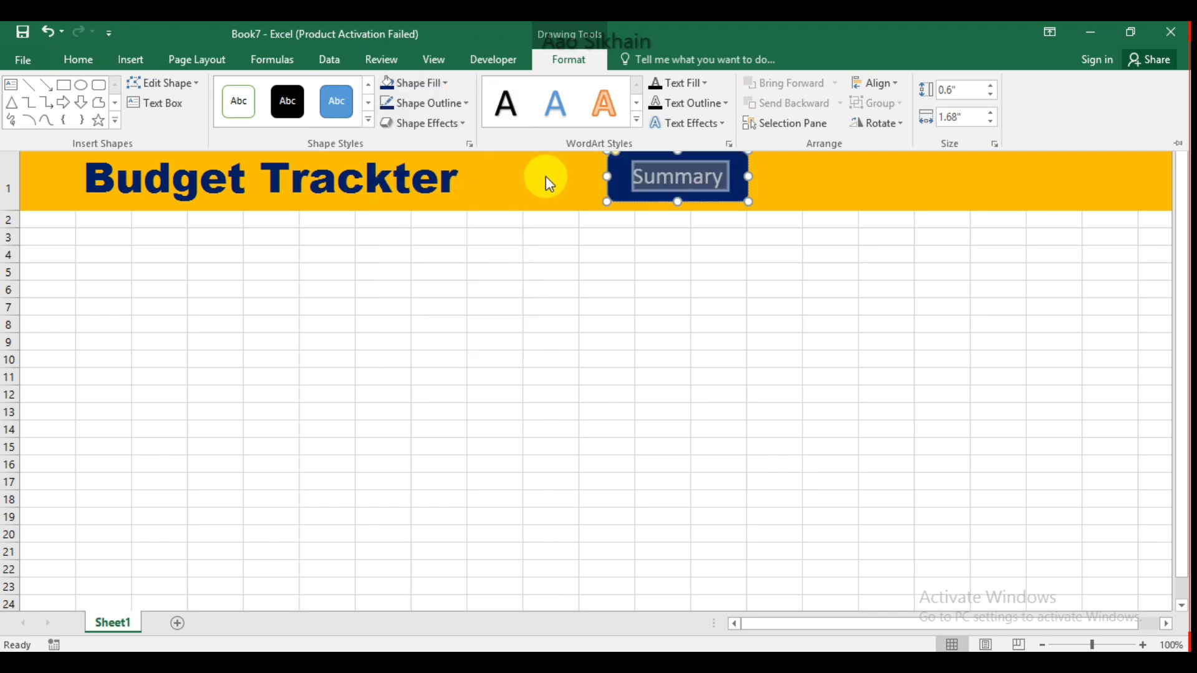
pyautogui.click(454, 104)
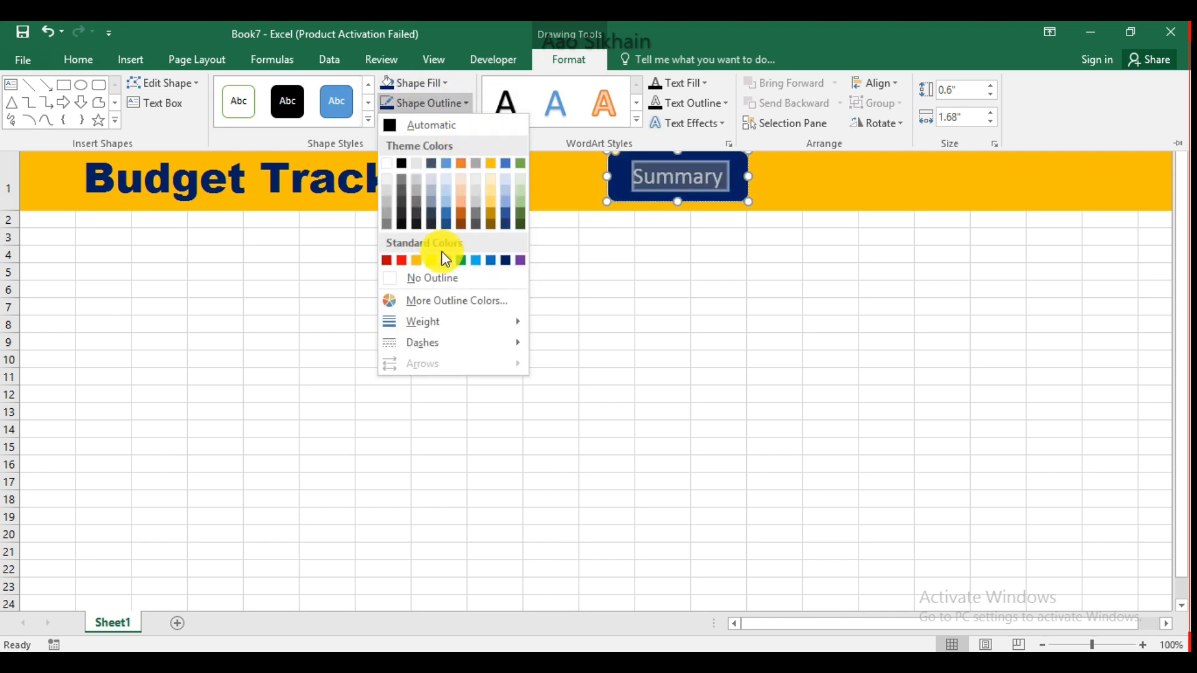
pyautogui.click(506, 260)
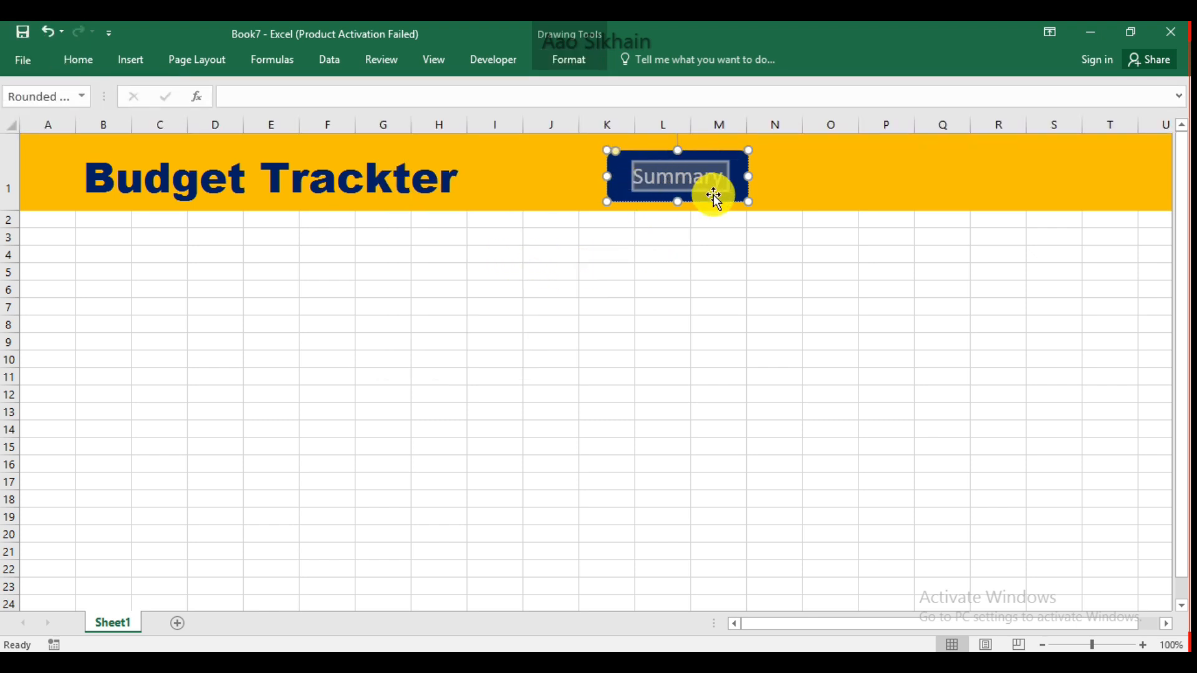
pyautogui.click(577, 62)
pyautogui.click(699, 85)
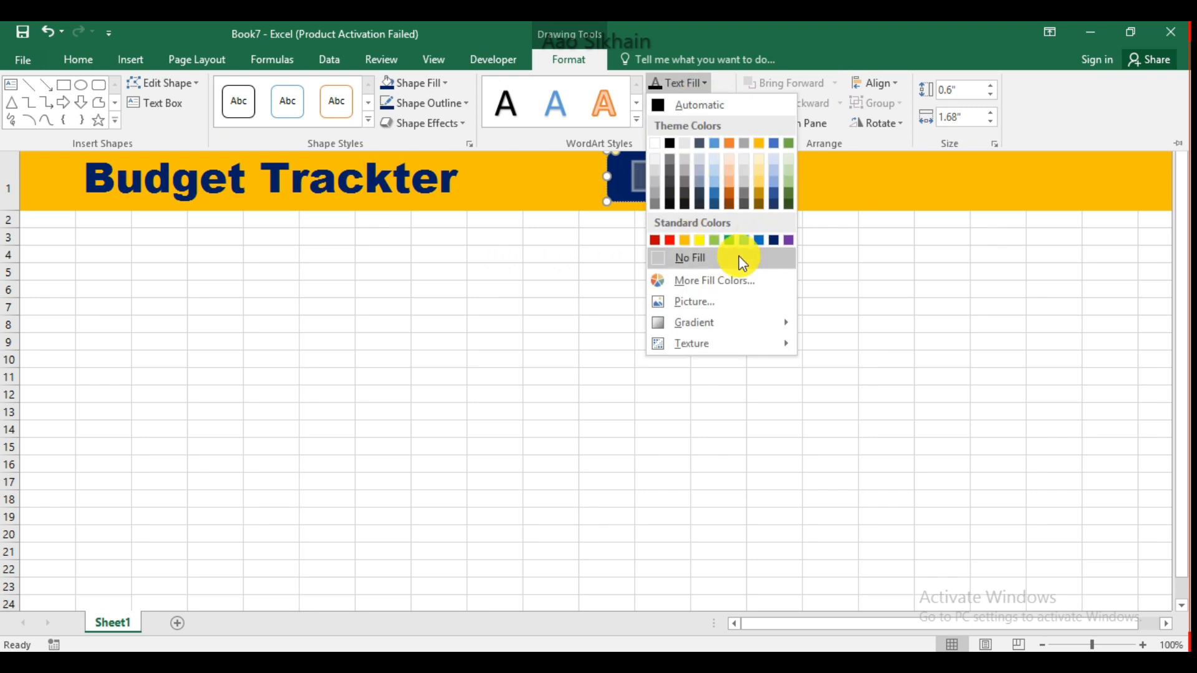
pyautogui.click(825, 272)
pyautogui.click(826, 271)
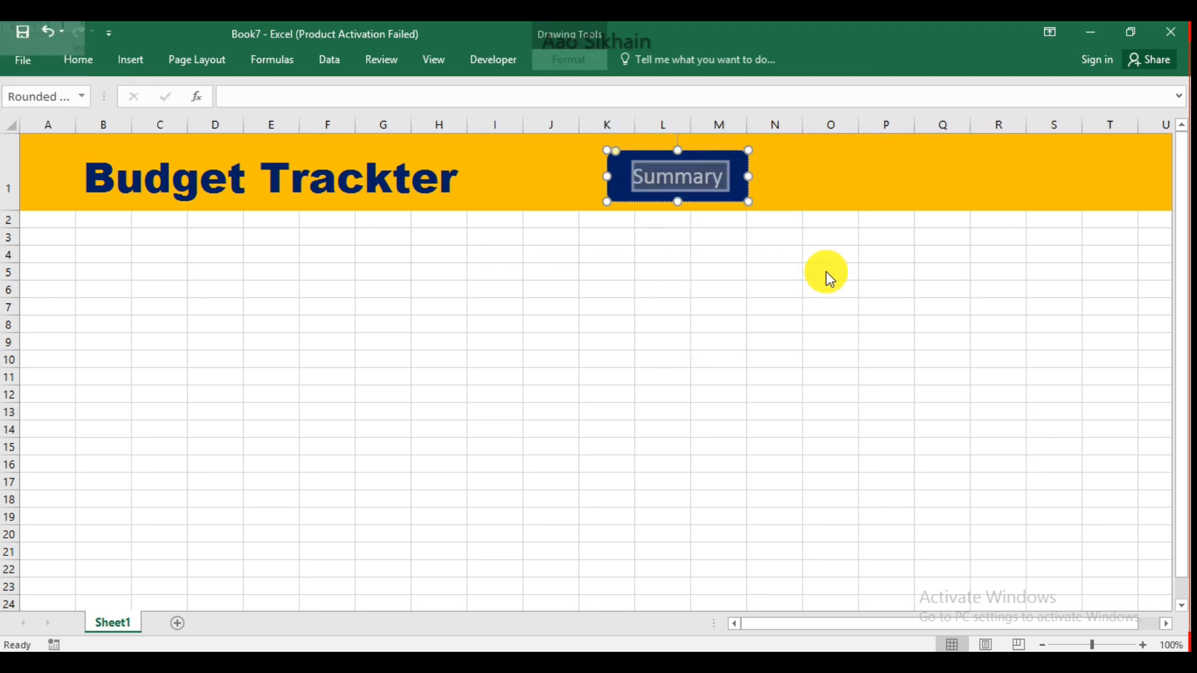
pyautogui.click(781, 291)
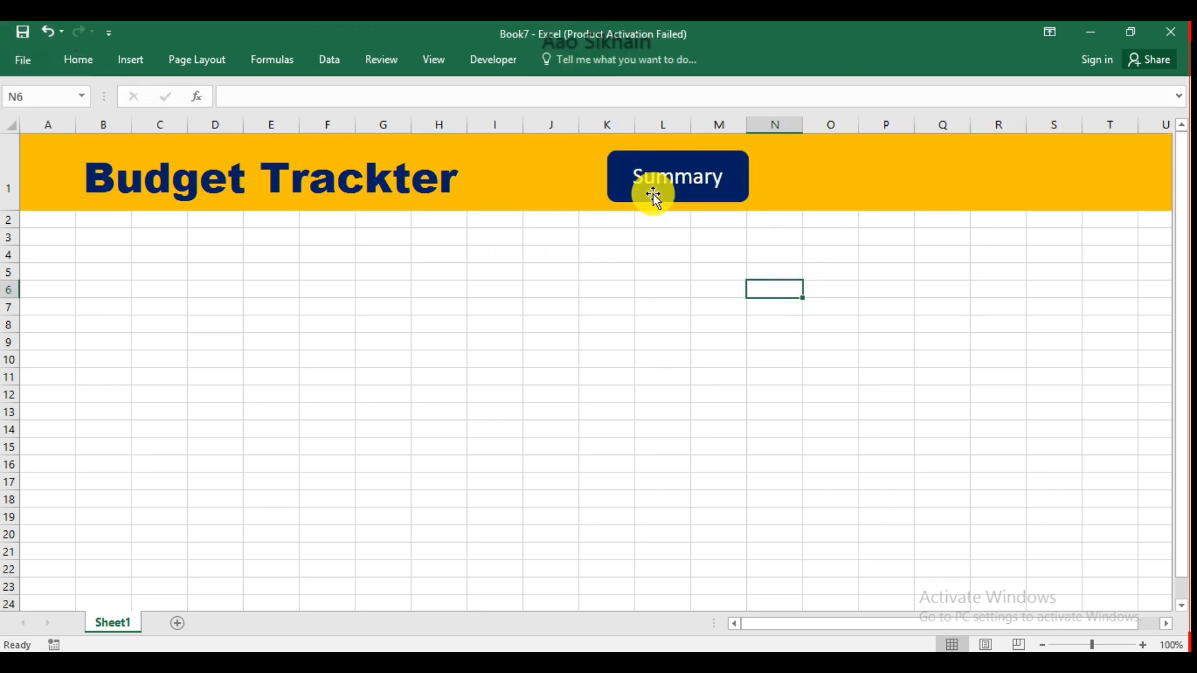
# Duplicate the Summary button, place the copy beside it across columns N to P, and relabel it Income
pyautogui.click(714, 152)
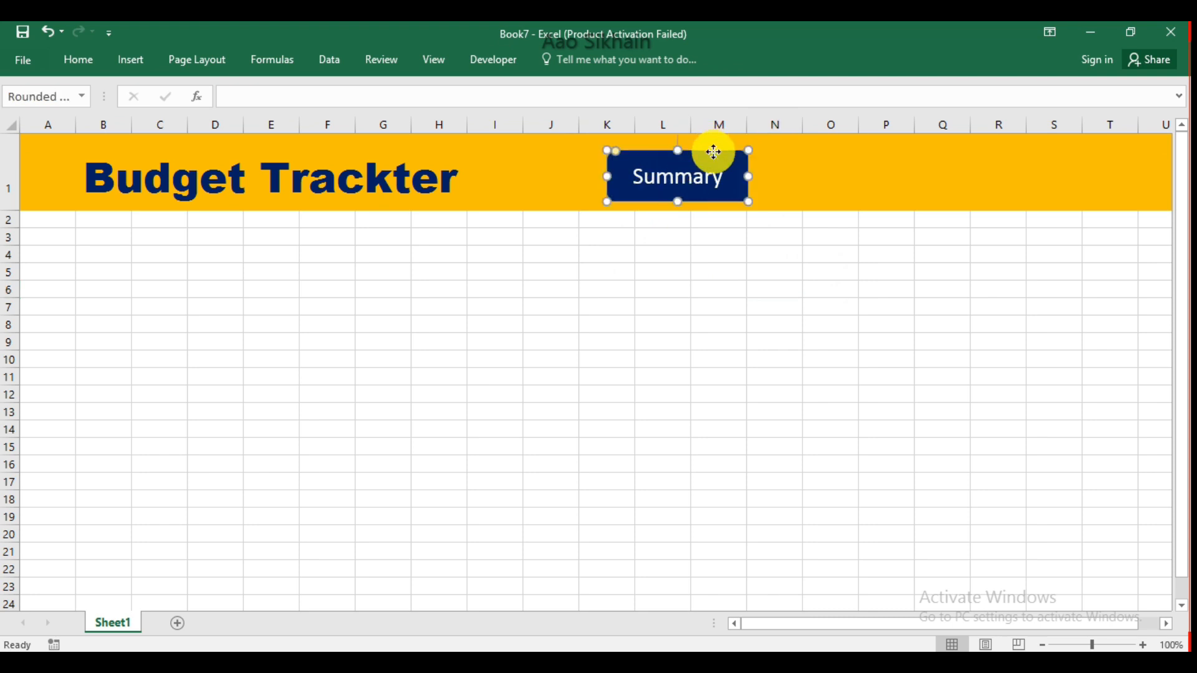
pyautogui.hotkey('ctrl', 'd')
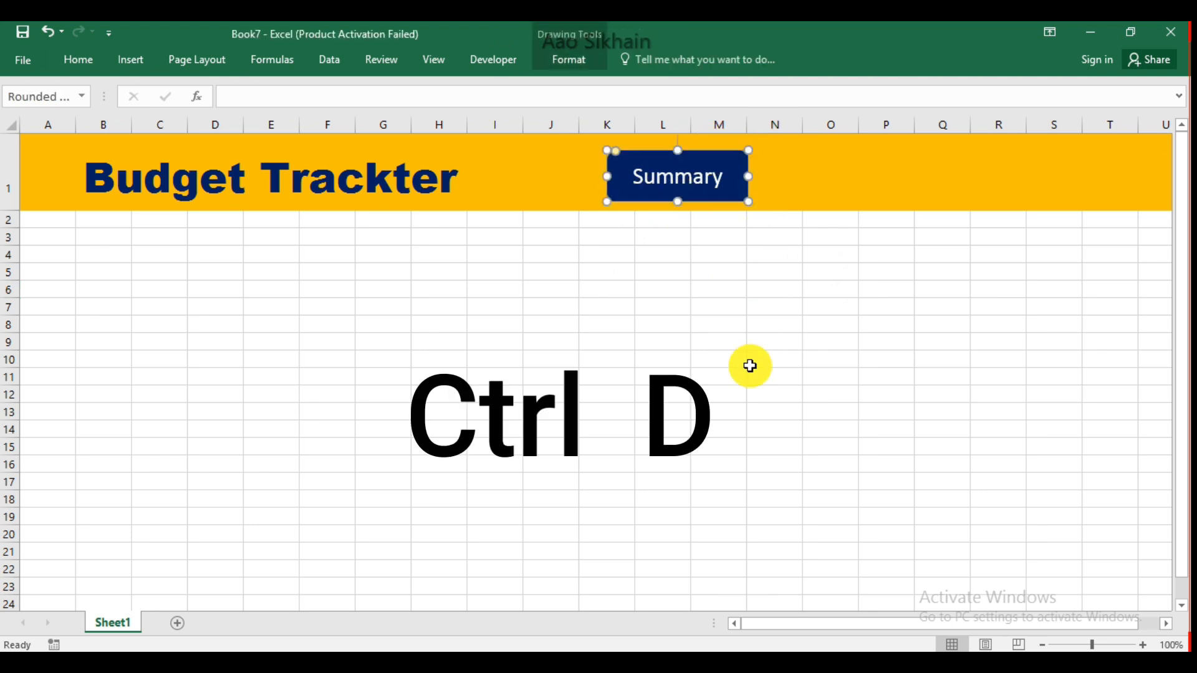
pyautogui.moveTo(724, 168); pyautogui.dragTo(854, 152)
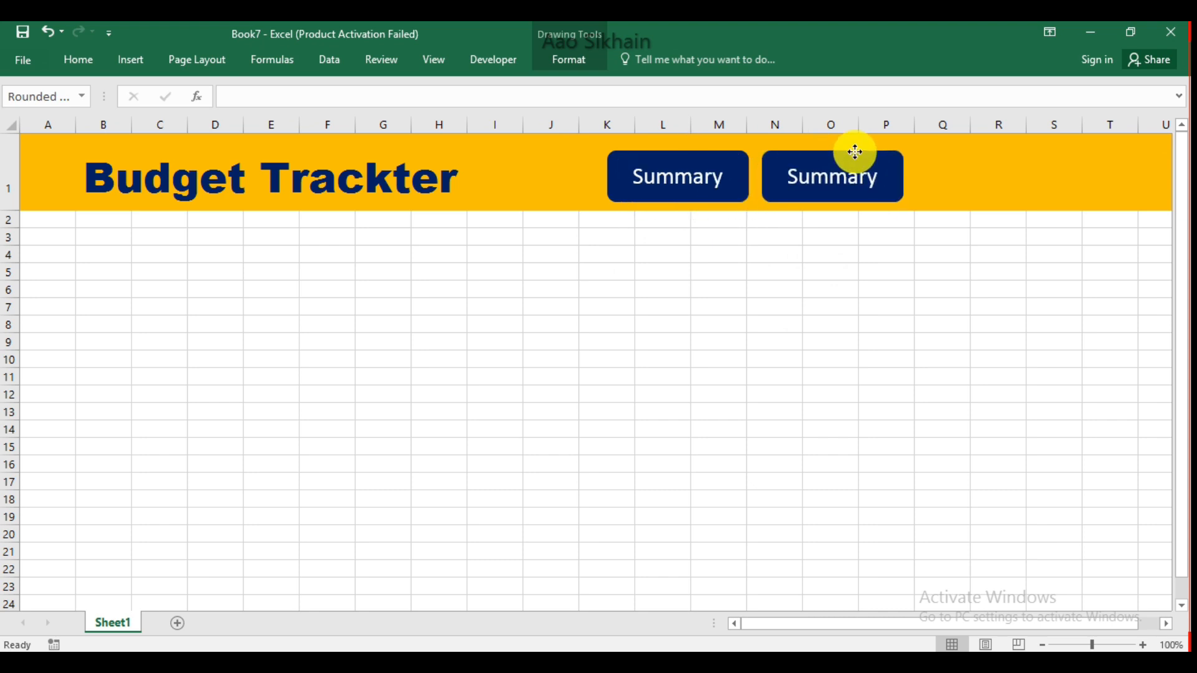
pyautogui.doubleClick(842, 176)
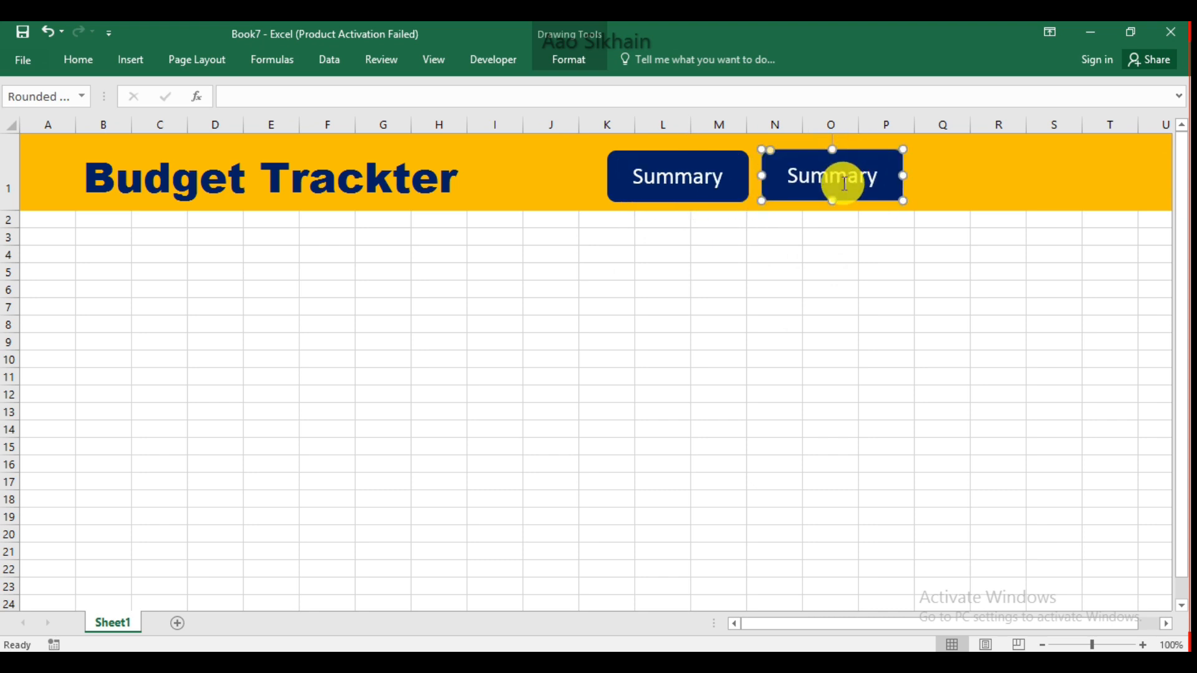
pyautogui.press('BackSpace')
pyautogui.write('Income')
pyautogui.click(892, 327)
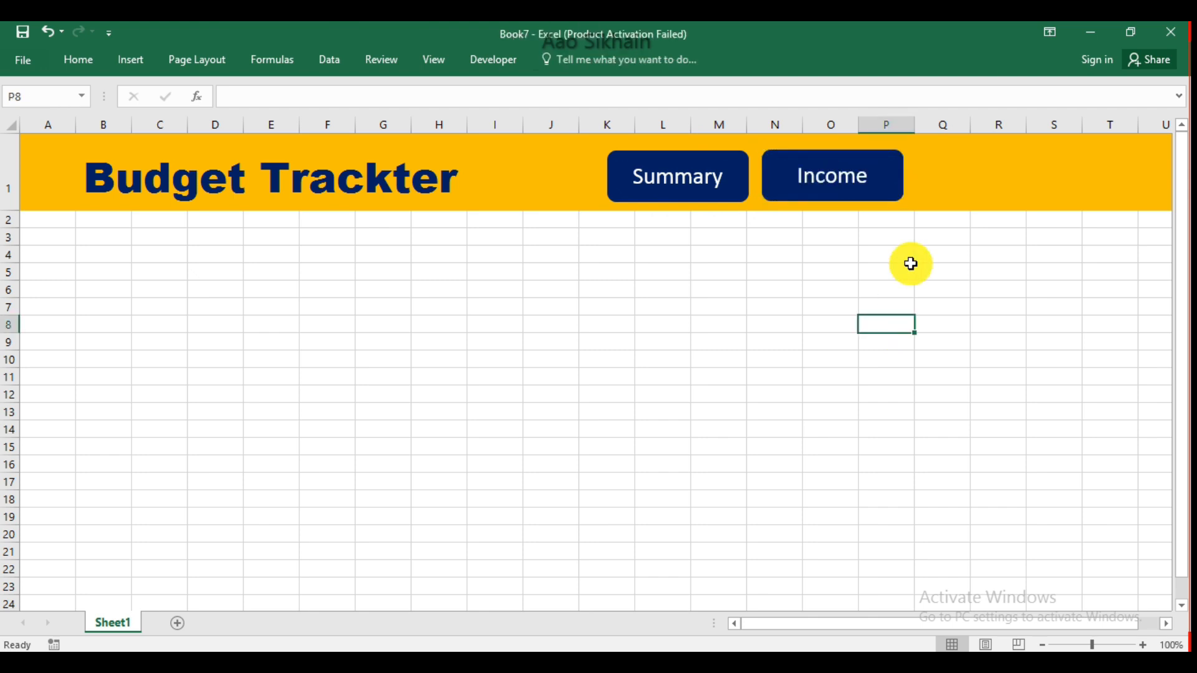
# Duplicate the Income button, place the copy beside it across columns Q to S, and relabel it Expense
pyautogui.click(876, 156)
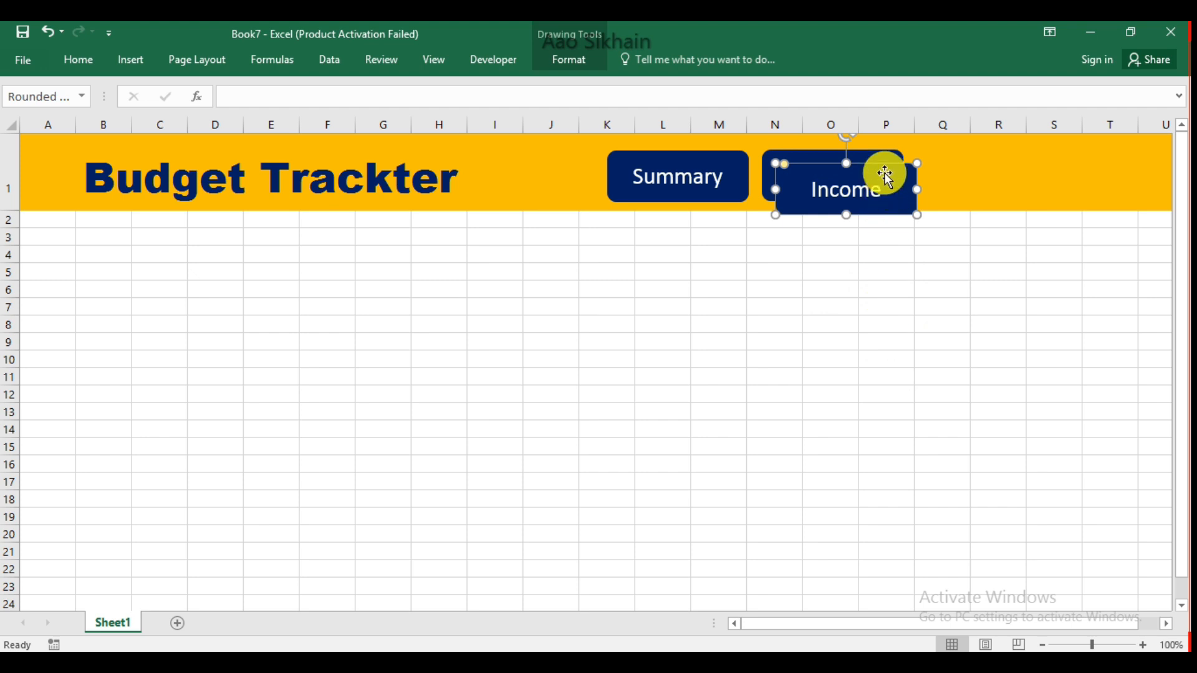
pyautogui.moveTo(883, 172); pyautogui.dragTo(1024, 158)
pyautogui.doubleClick(958, 176)
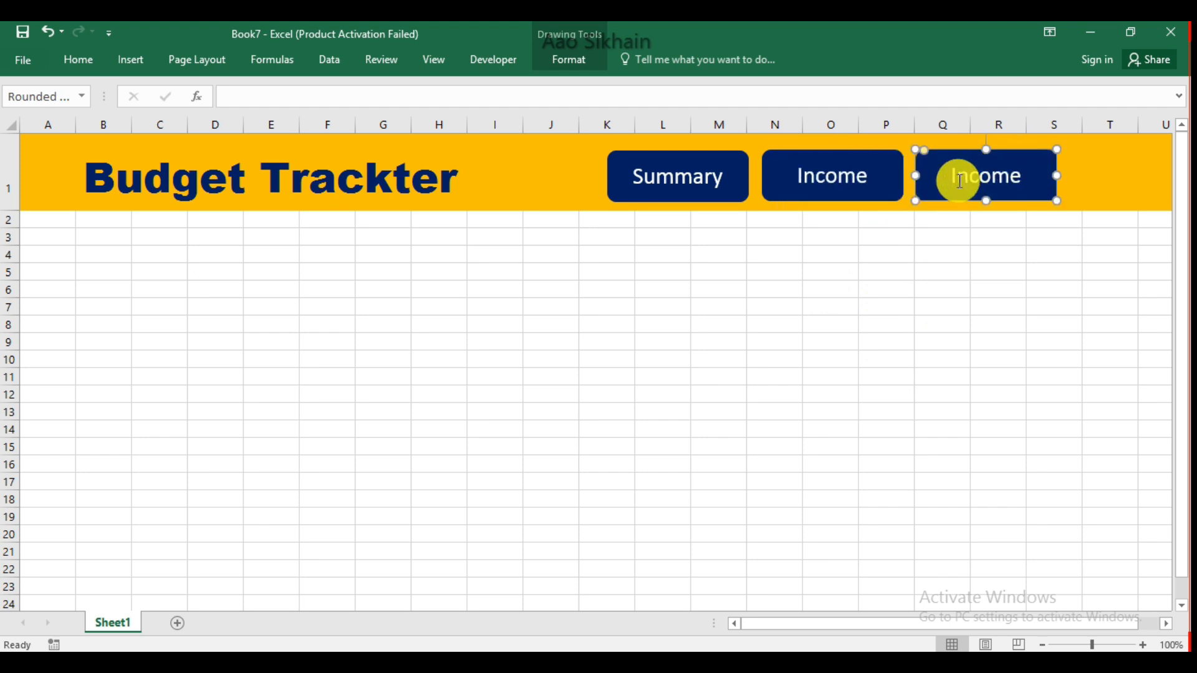
pyautogui.write('Expense')
pyautogui.click(1024, 317)
pyautogui.click(950, 153)
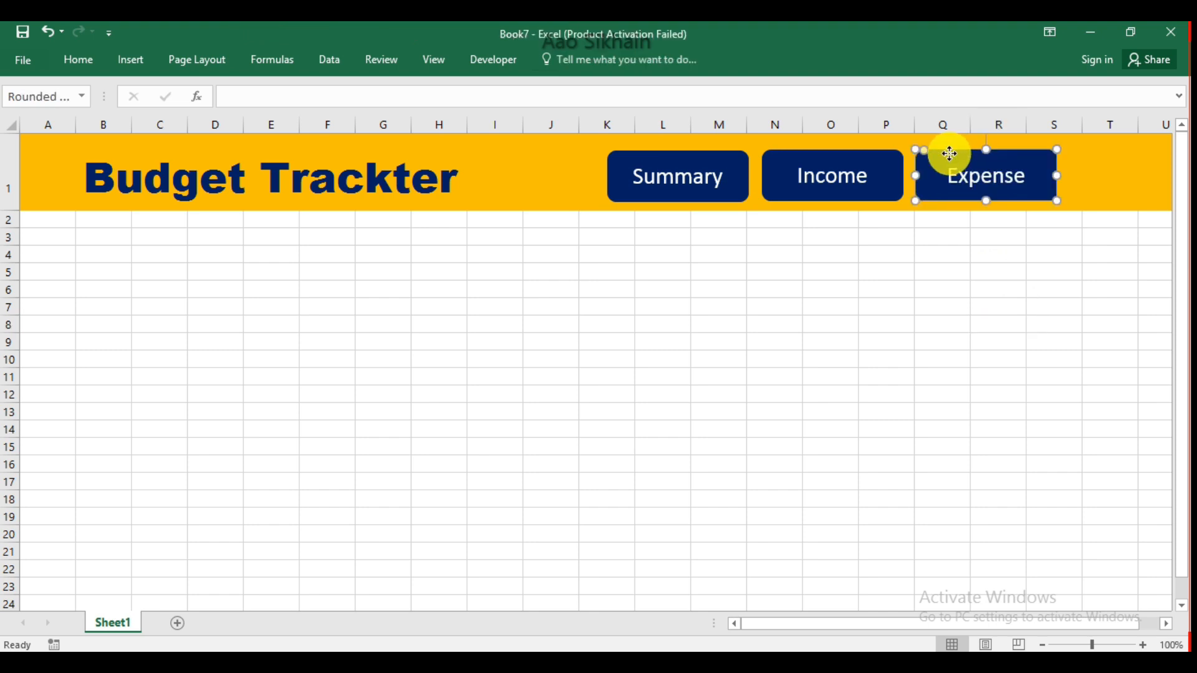
pyautogui.click(887, 253)
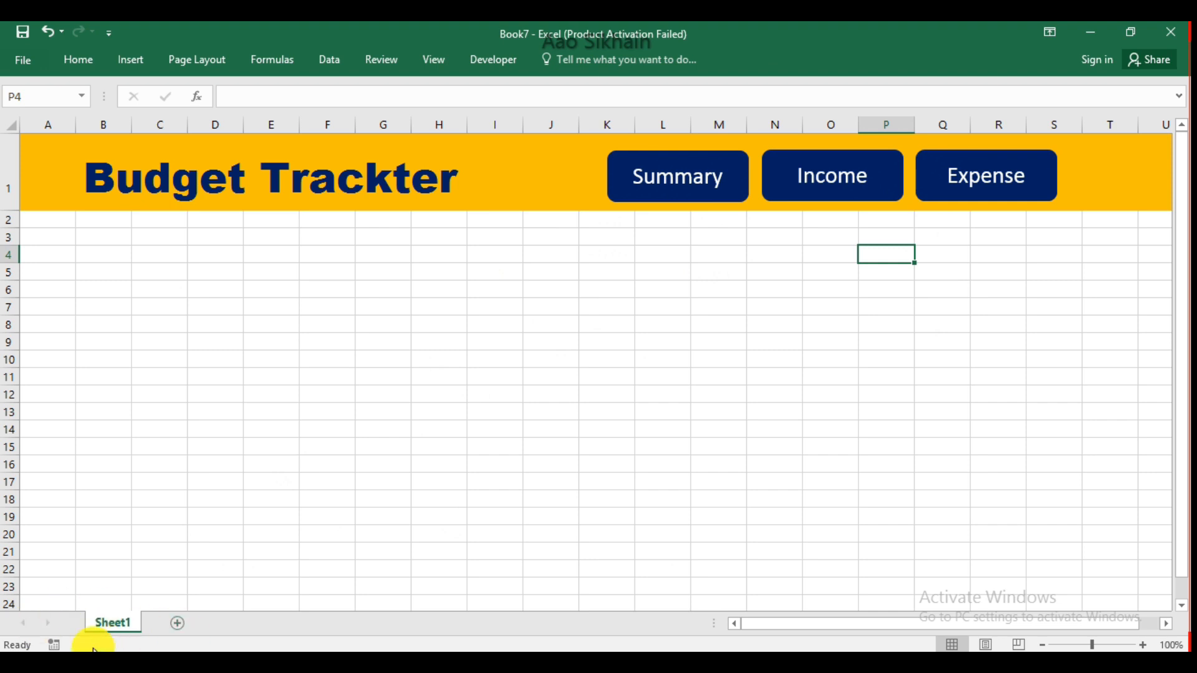
# Rename Sheet1 as Summary and create a copy of that sheet at the end of the workbook
pyautogui.doubleClick(129, 626)
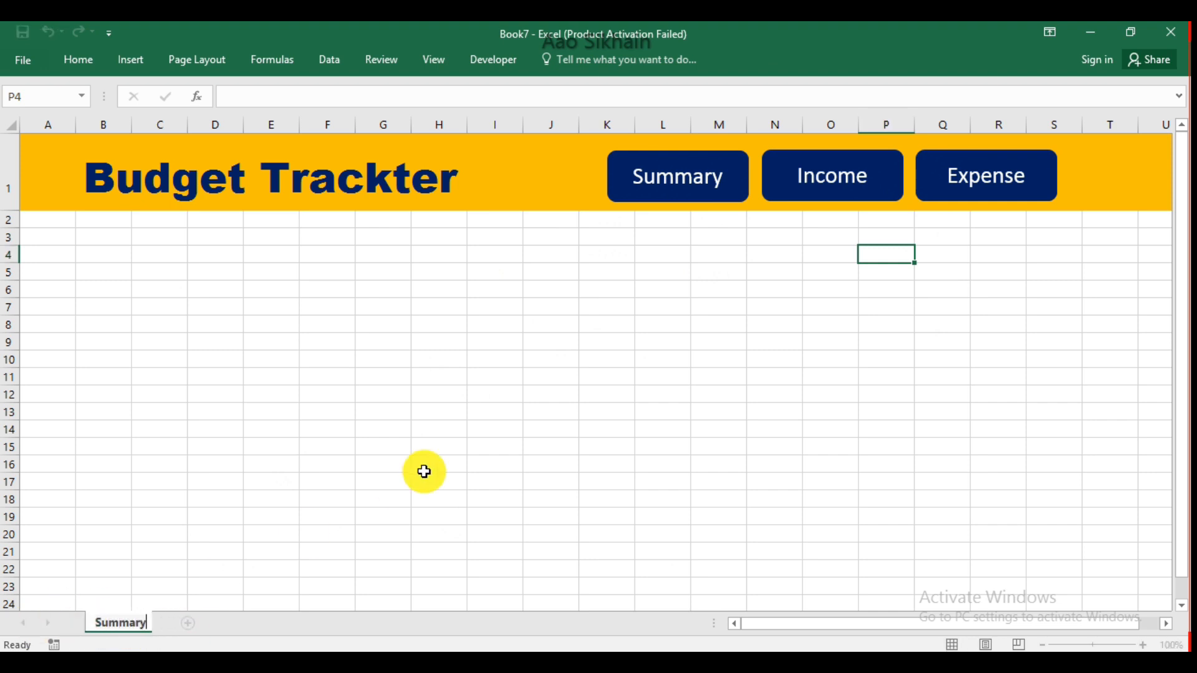
pyautogui.click(424, 472)
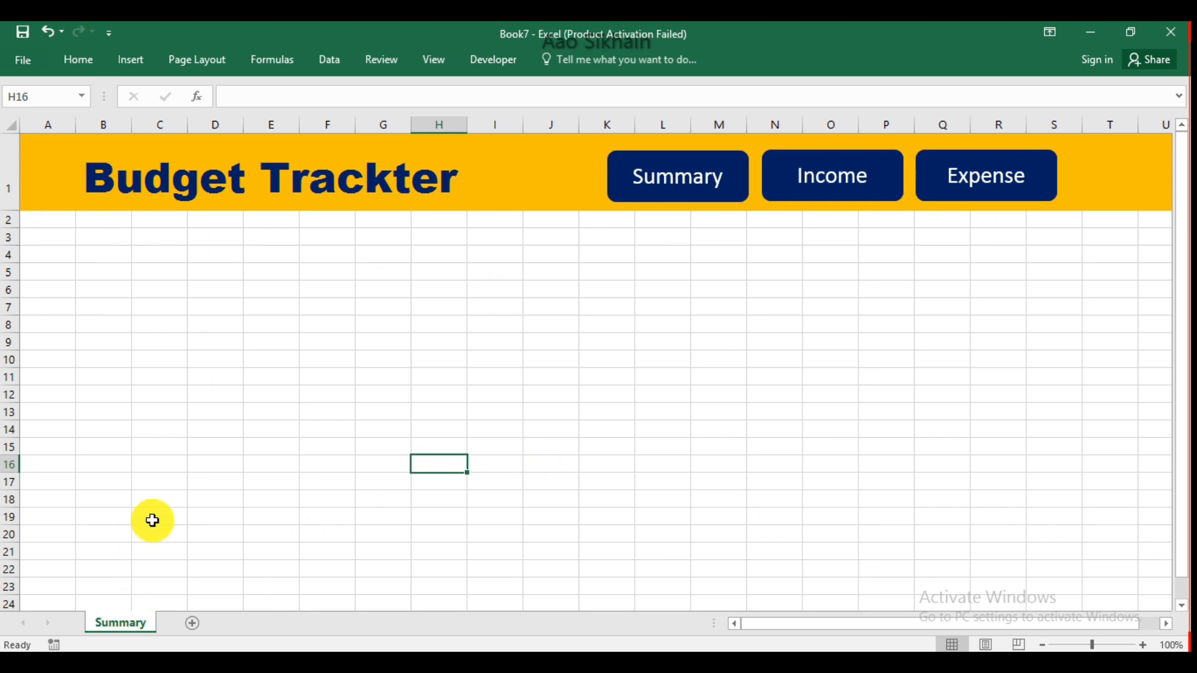
pyautogui.rightClick(143, 629)
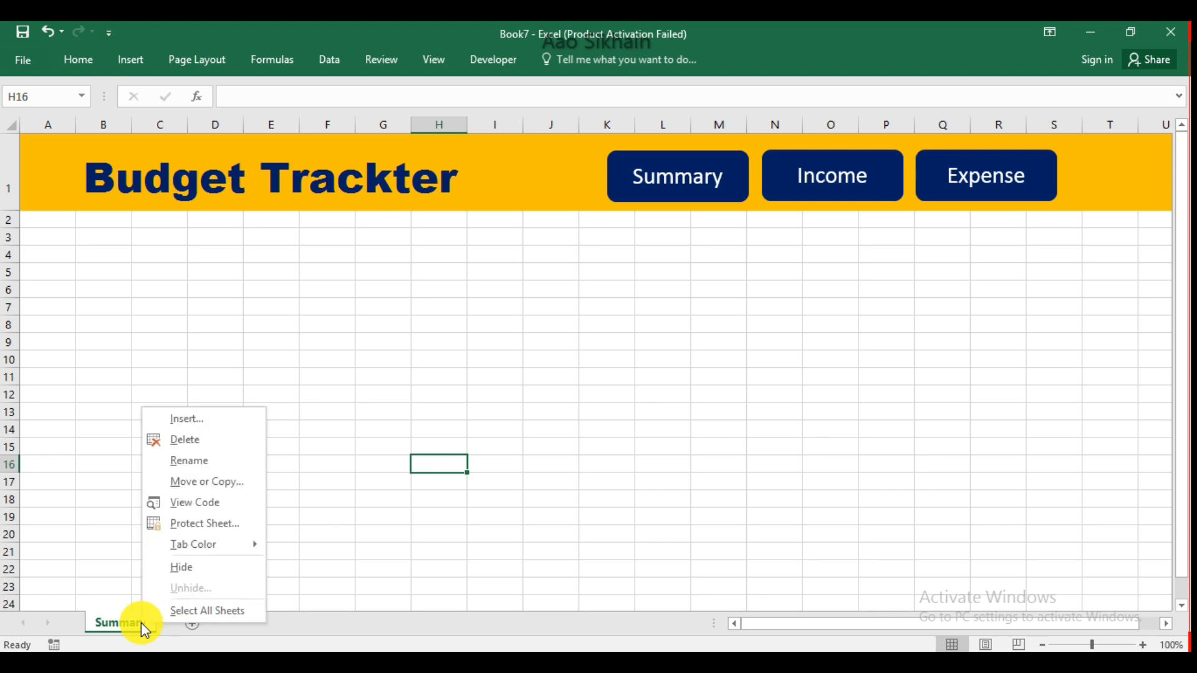
pyautogui.click(250, 491)
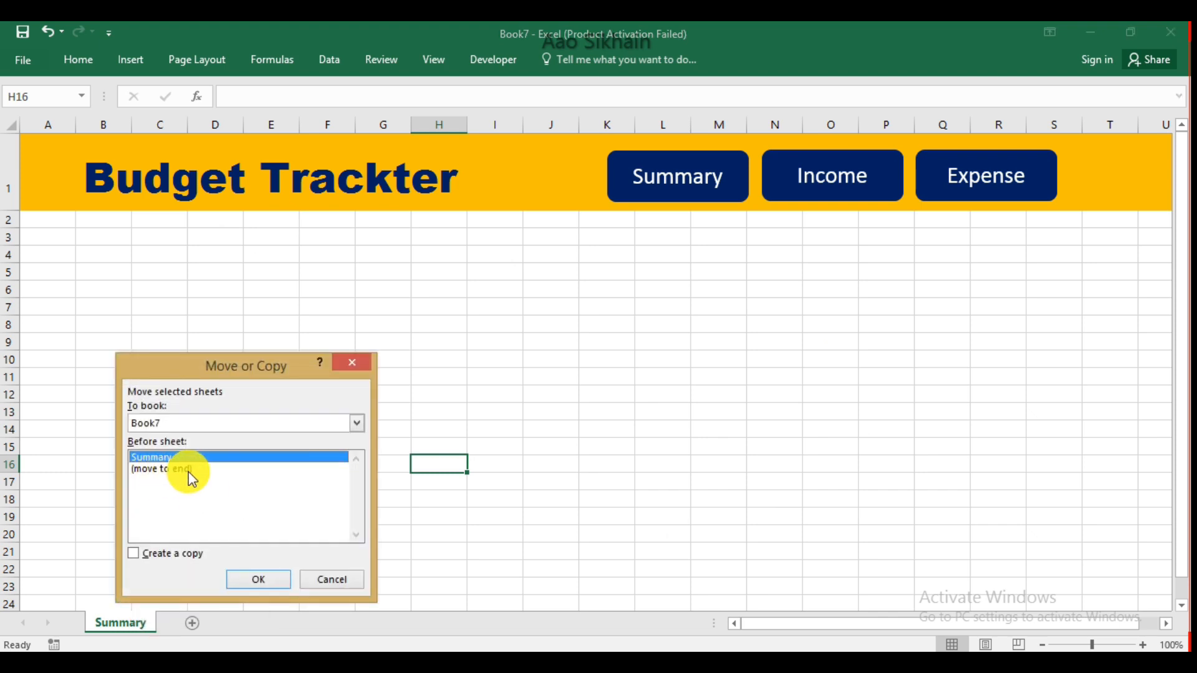
pyautogui.click(191, 470)
pyautogui.click(189, 556)
pyautogui.click(248, 579)
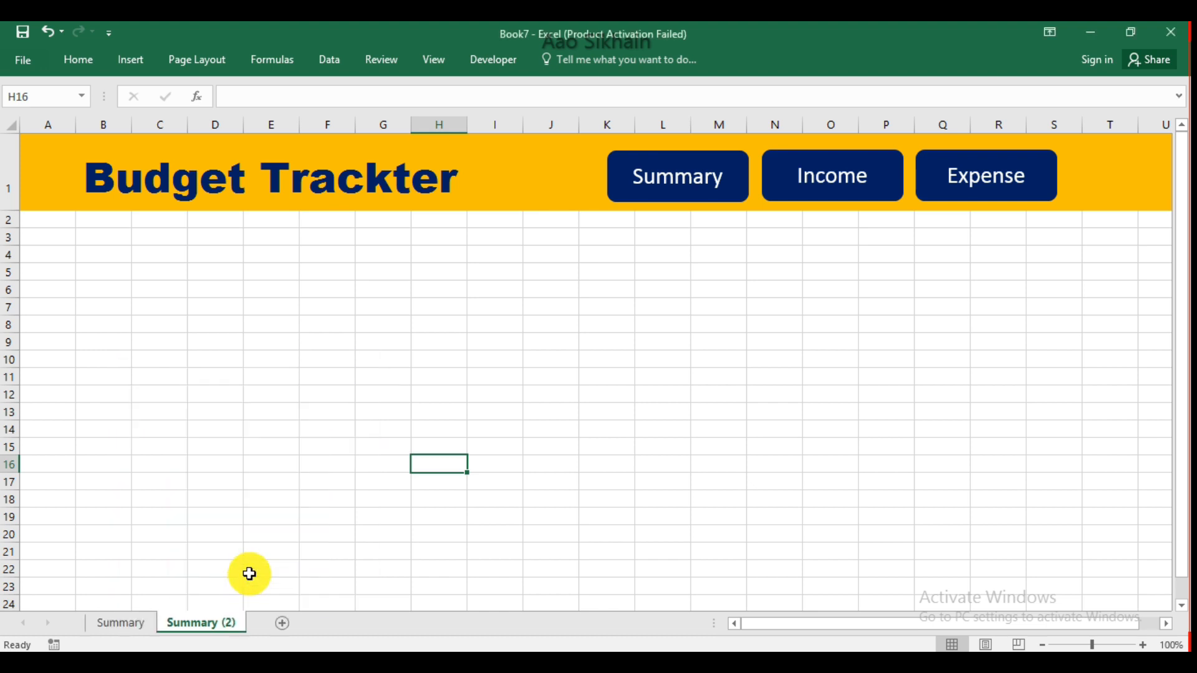
# Rename the copied Summary sheet as Income
pyautogui.doubleClick(199, 622)
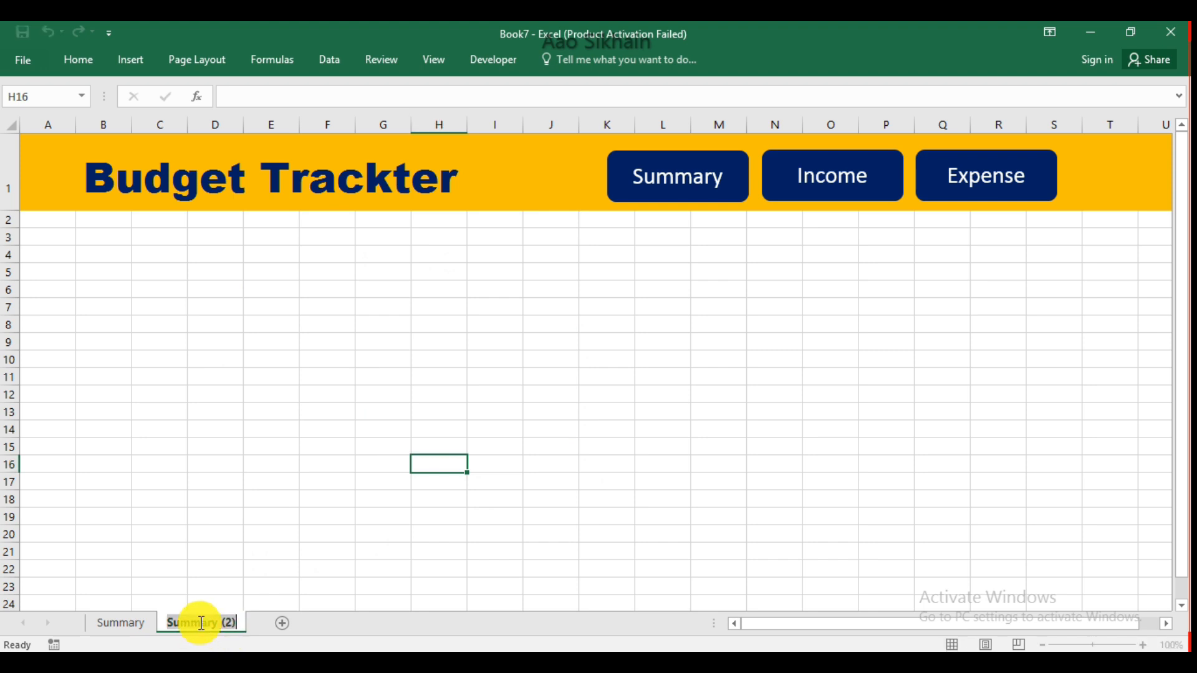
pyautogui.write('Income')
pyautogui.click(271, 551)
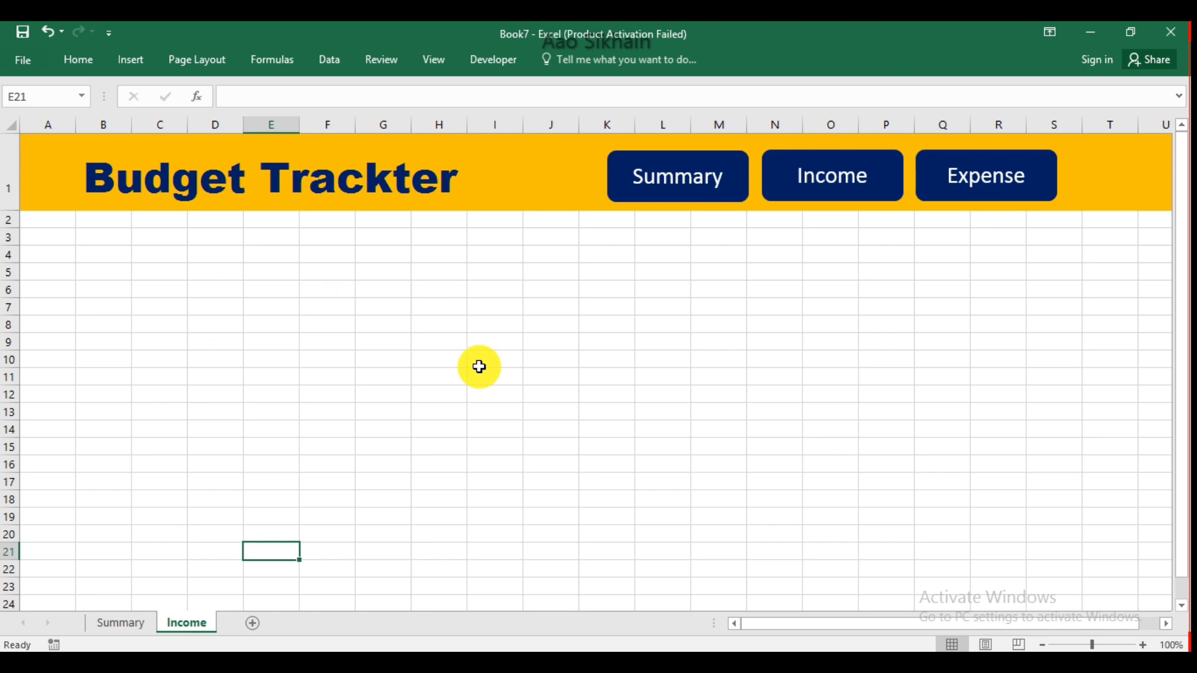
# Enter the heading Monthly Income in cell B4 of the Income sheet
pyautogui.click(125, 261)
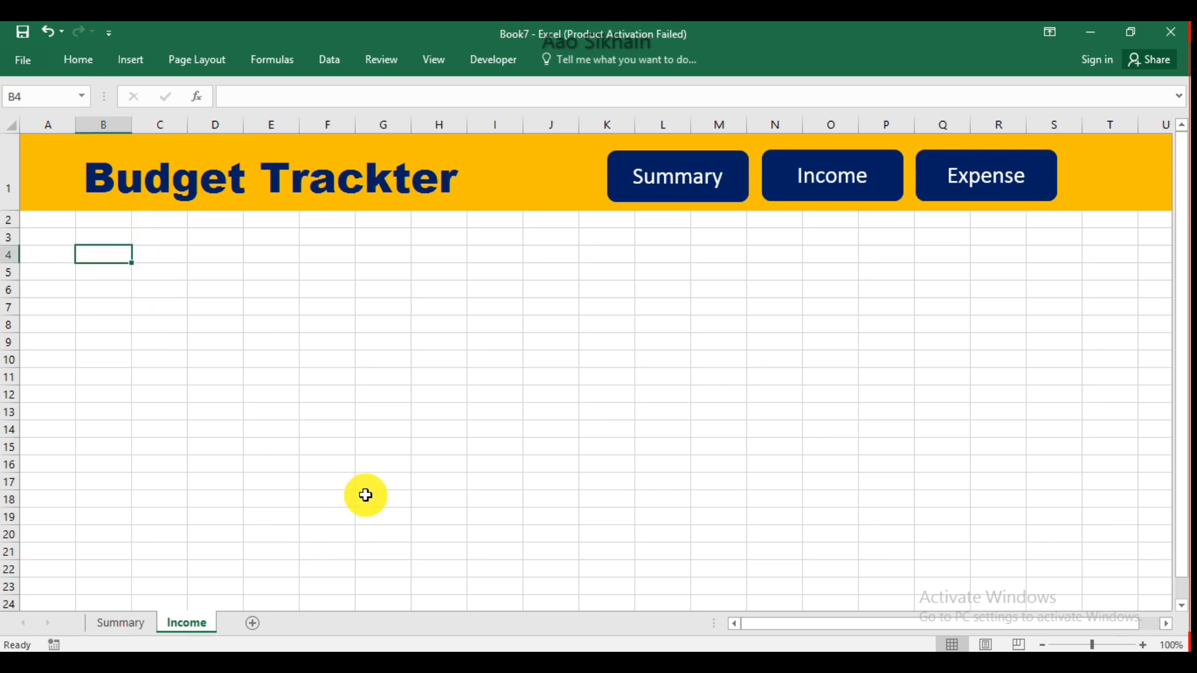
pyautogui.write('Monthly Income')
pyautogui.press('Return')
# Format the Monthly Income heading in B4 as Arial Black, size 20, with a dark blue font colour
pyautogui.click(107, 254)
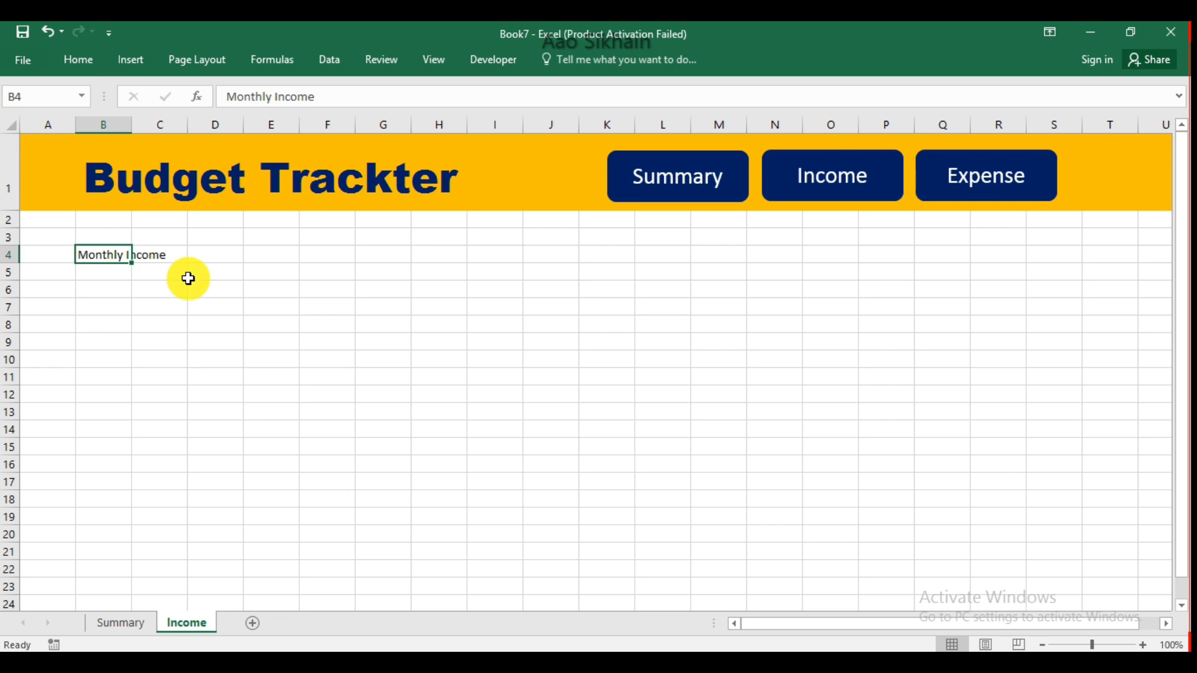
pyautogui.click(98, 62)
pyautogui.click(284, 90)
pyautogui.click(284, 89)
pyautogui.click(285, 90)
pyautogui.click(284, 90)
pyautogui.click(284, 89)
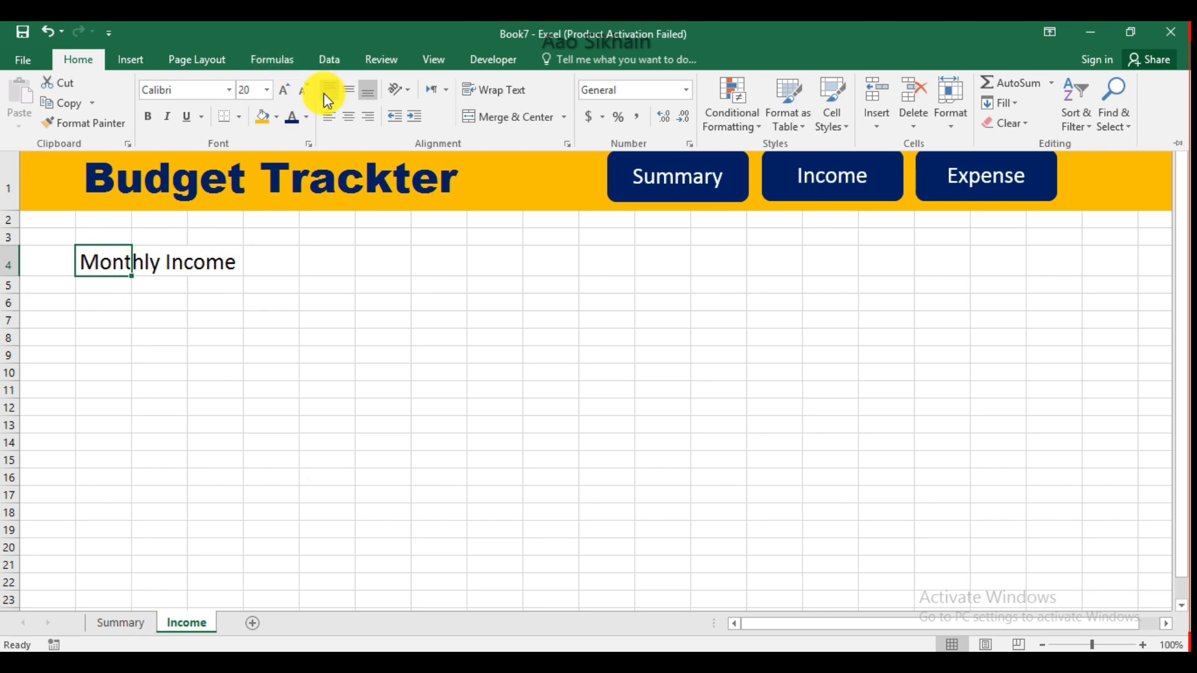
pyautogui.click(232, 91)
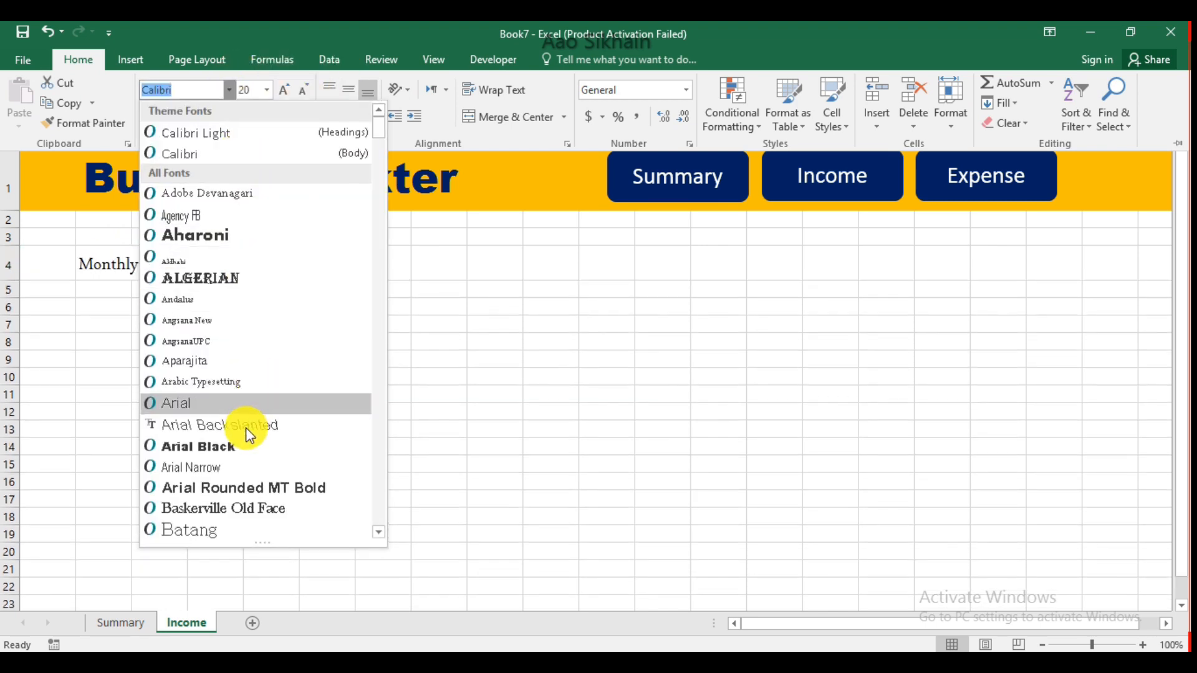
pyautogui.click(241, 451)
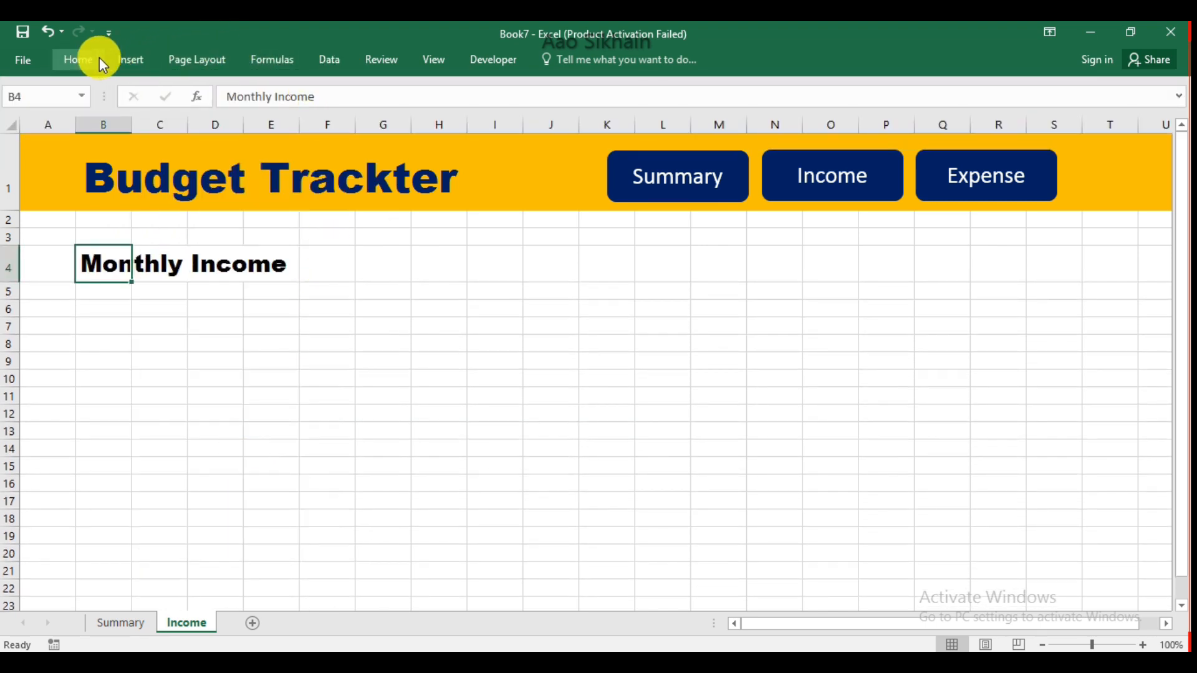
pyautogui.click(78, 60)
pyautogui.click(290, 117)
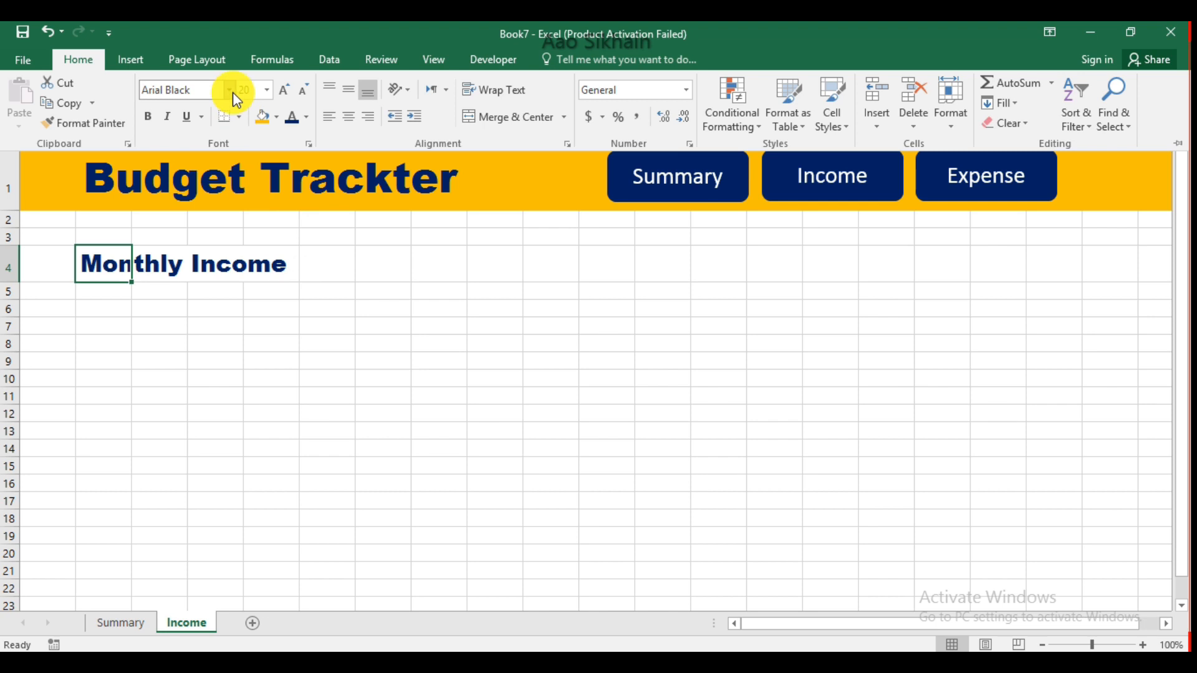
# Apply a bottom border to cell B4 containing the Monthly Income heading
pyautogui.click(241, 120)
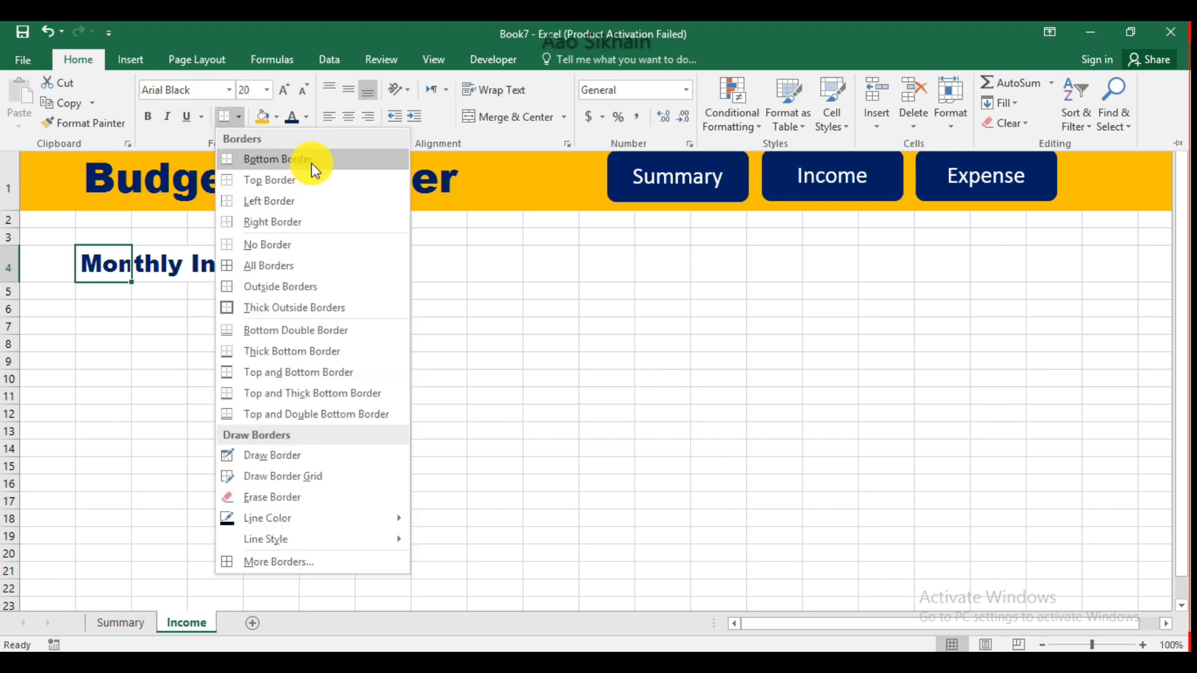
pyautogui.click(328, 161)
pyautogui.hotkey('ctrl', 'F1')
pyautogui.click(200, 323)
# Apply a thin bottom border across cells B4 to G4 under the Monthly Income heading
pyautogui.moveTo(121, 265); pyautogui.dragTo(361, 260)
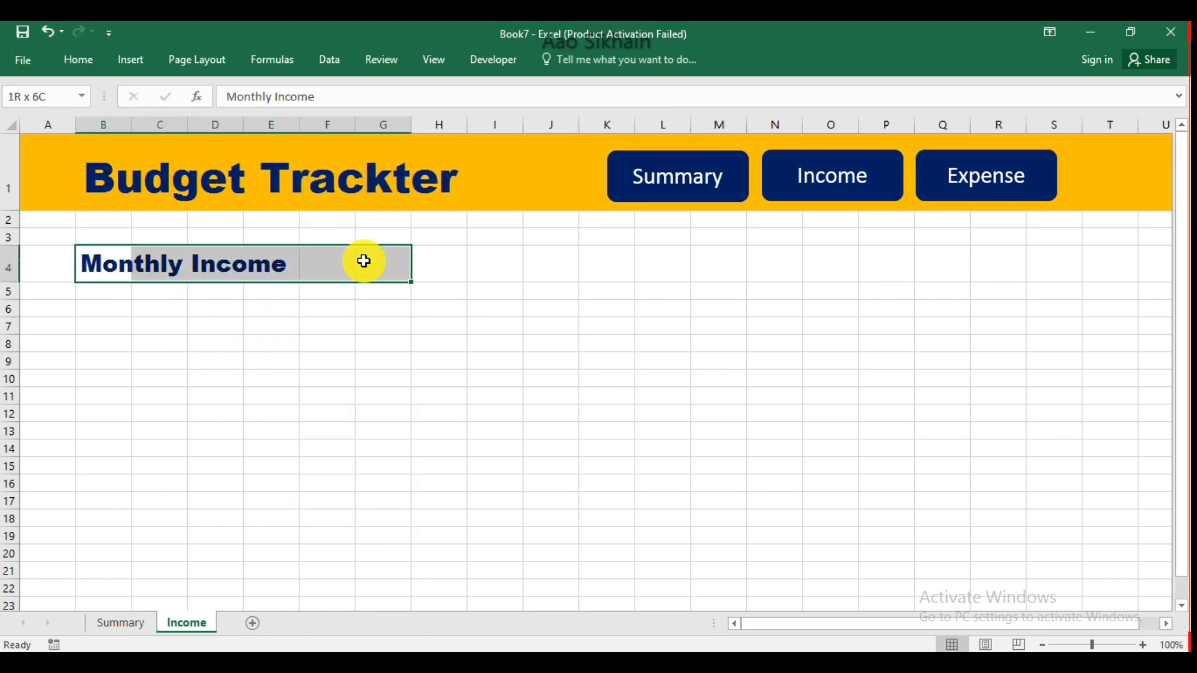
pyautogui.click(81, 67)
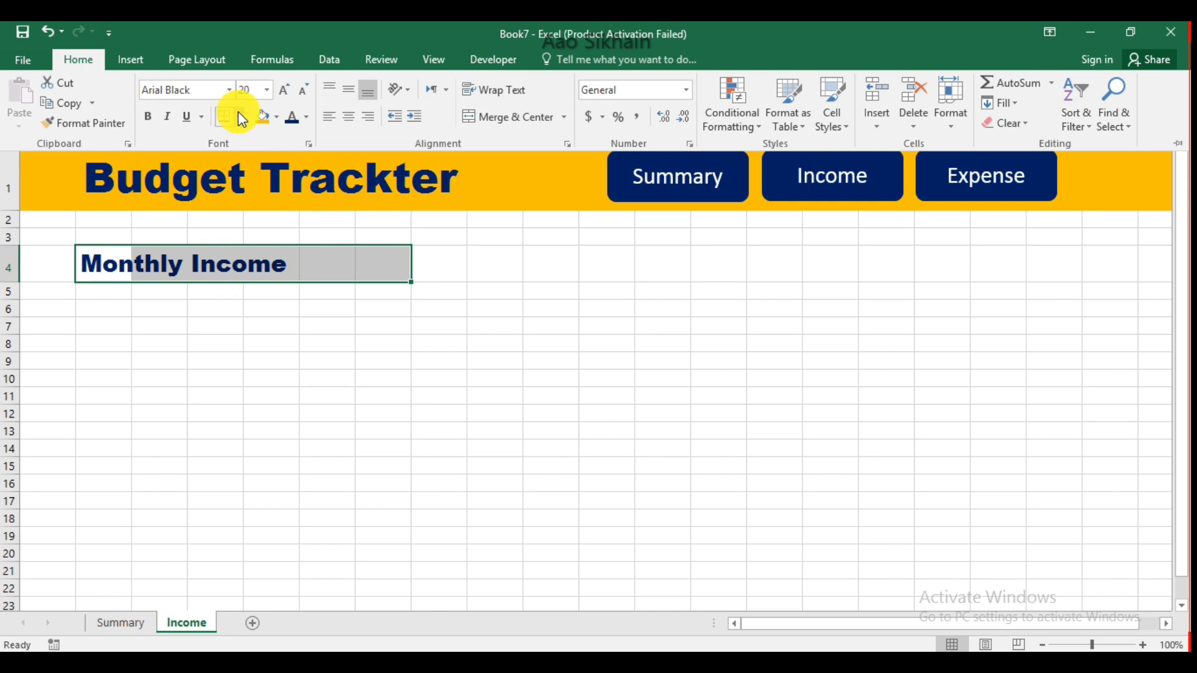
pyautogui.click(238, 117)
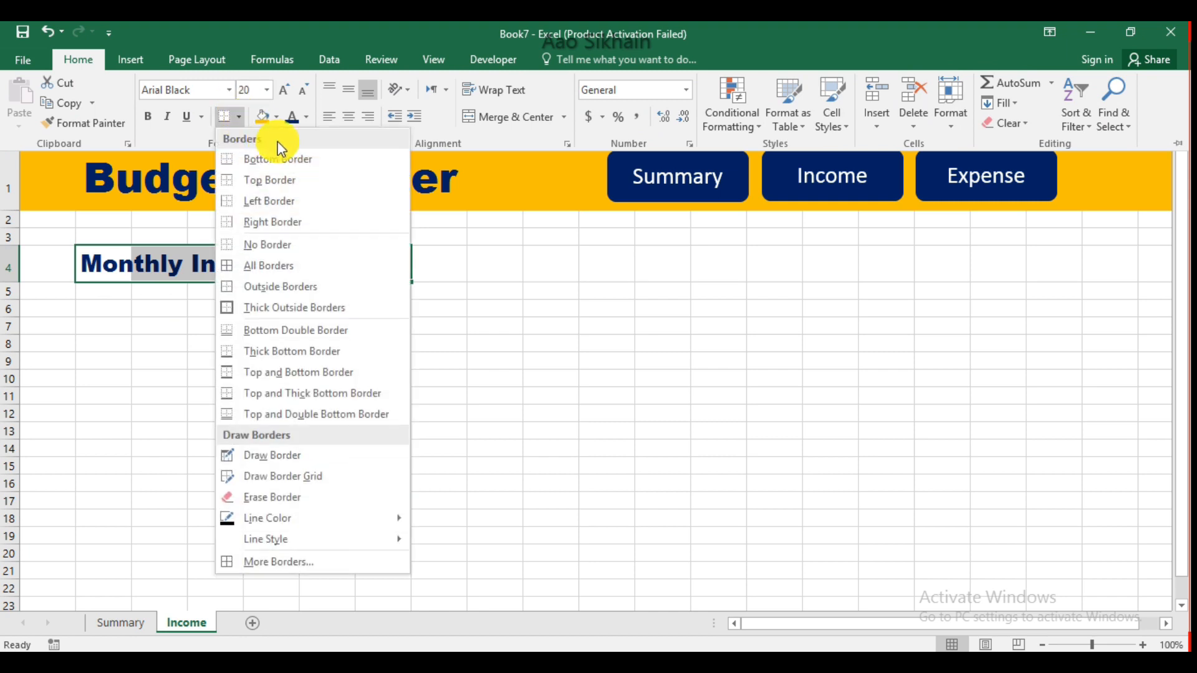
pyautogui.click(325, 163)
pyautogui.hotkey('ctrl', 'F1')
pyautogui.click(366, 309)
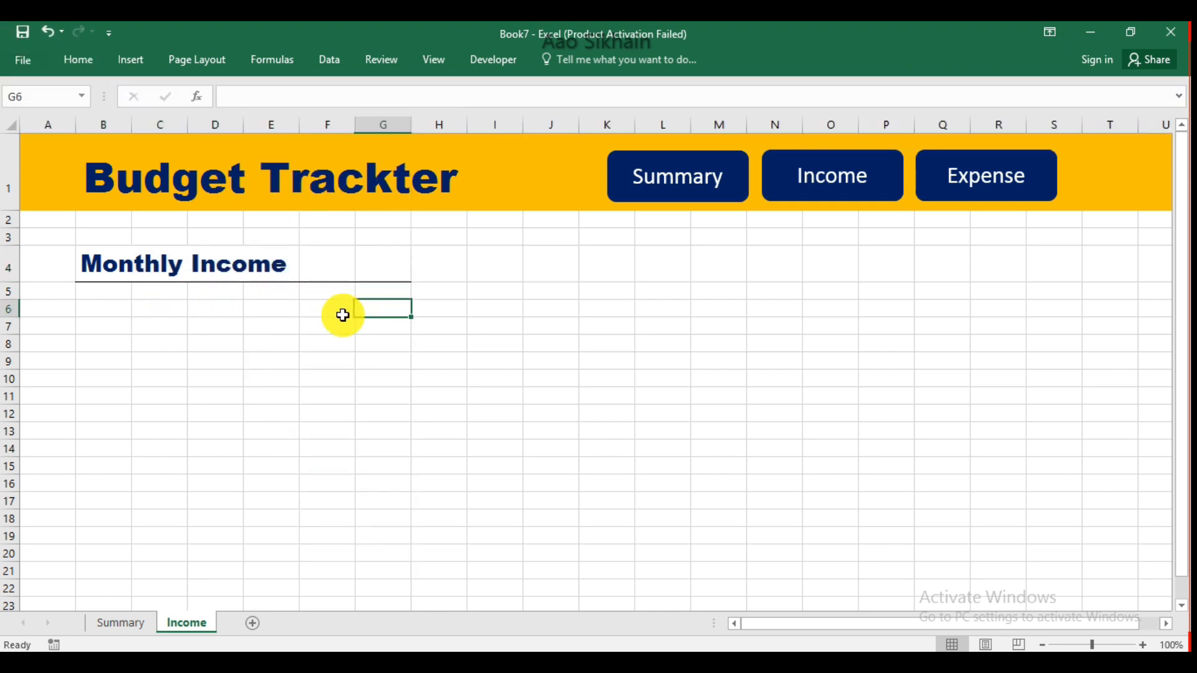
# Apply a thick bottom border across cells B4 to G4 under the Monthly Income heading
pyautogui.moveTo(108, 267); pyautogui.dragTo(380, 264)
pyautogui.click(83, 63)
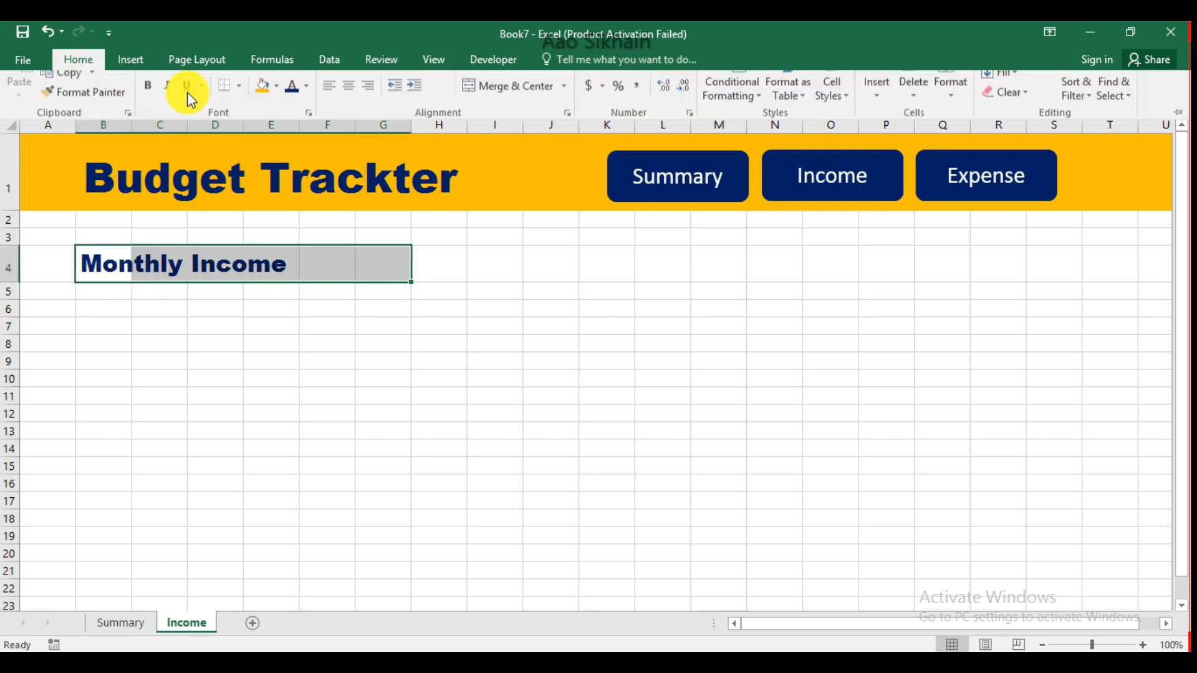
pyautogui.click(241, 118)
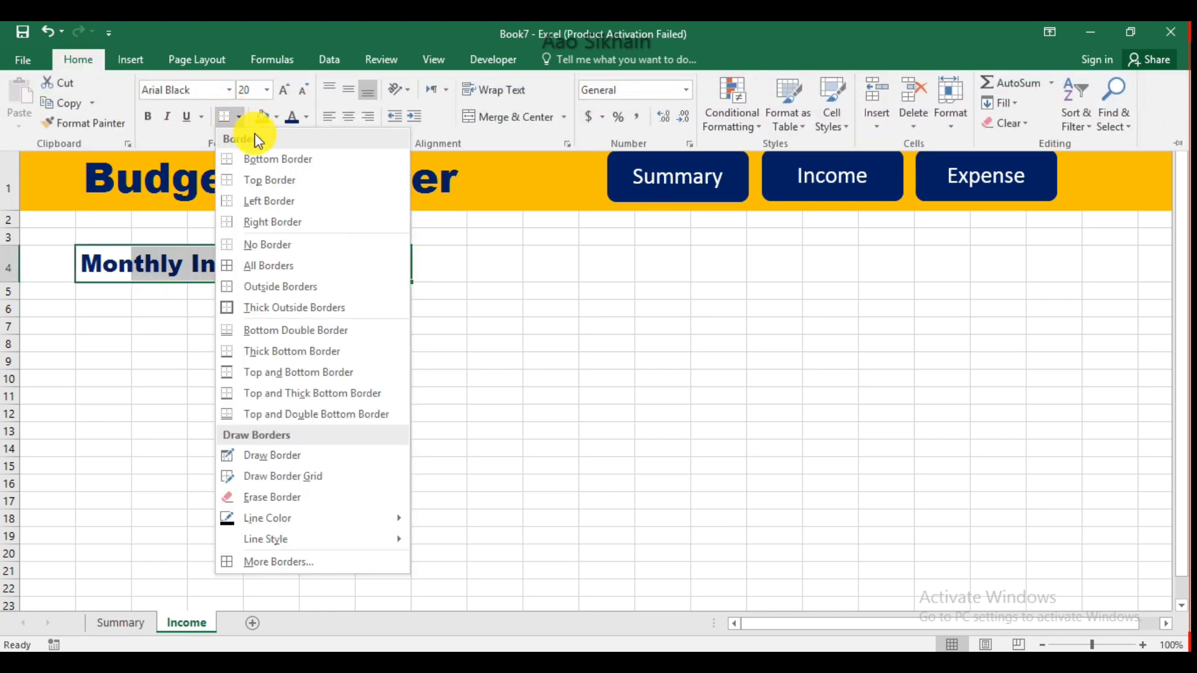
pyautogui.click(341, 352)
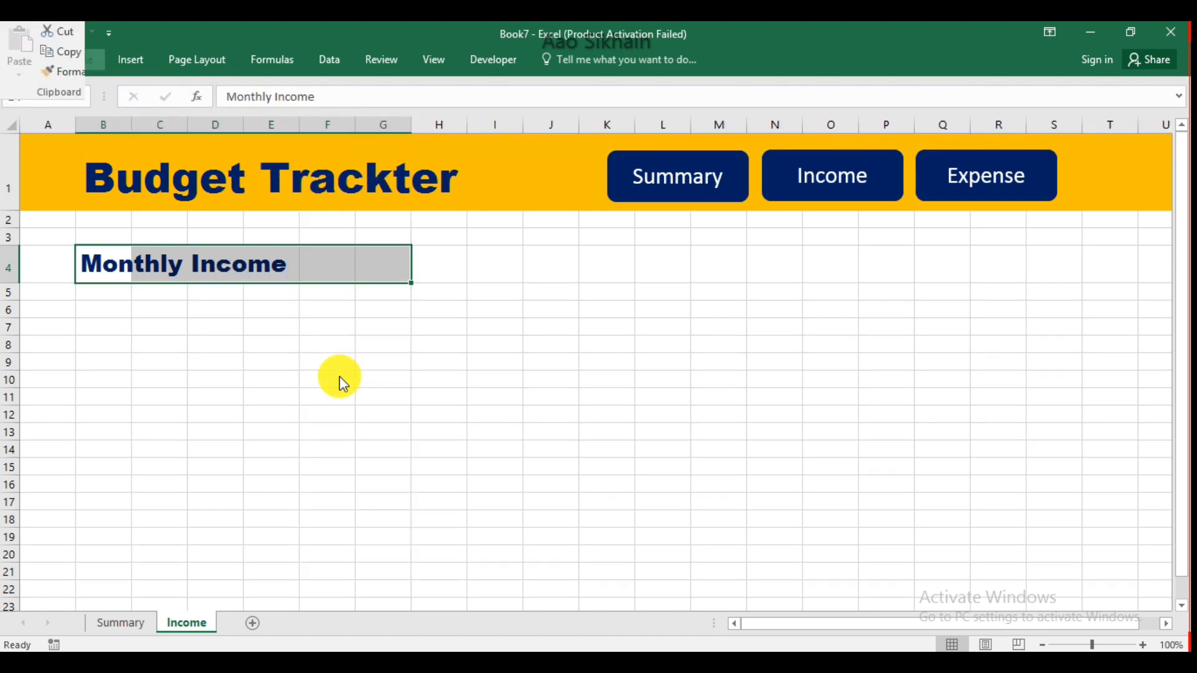
pyautogui.click(195, 323)
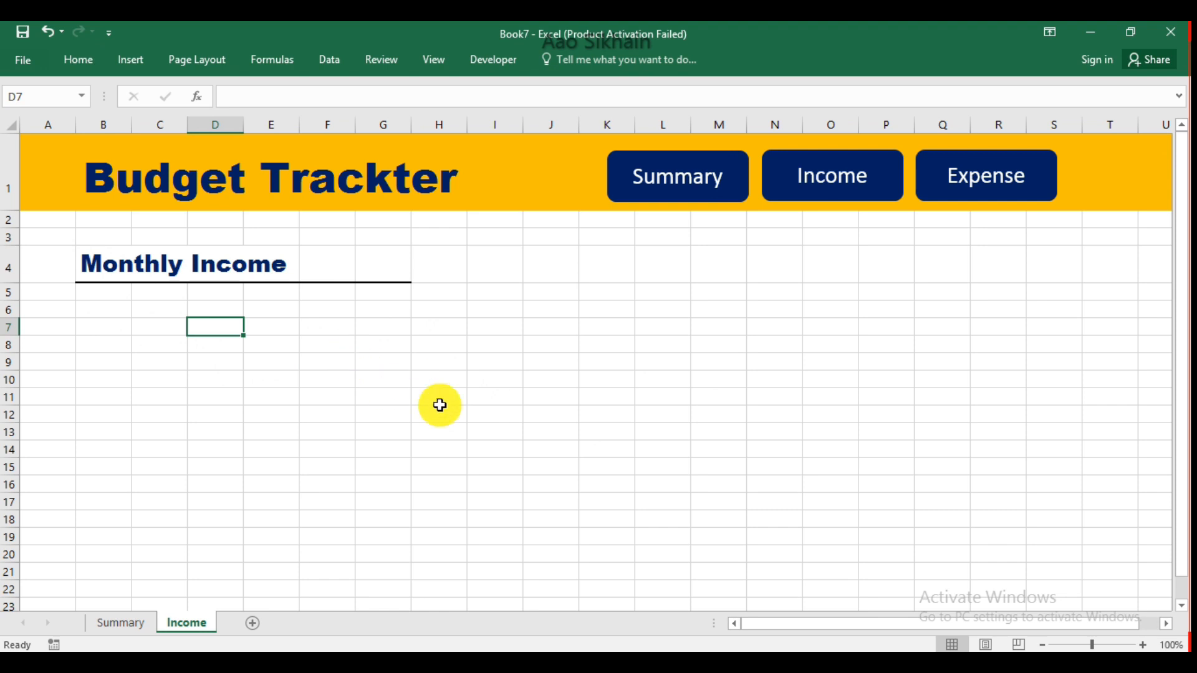
# Enter the column headers Sr in cell E7 and Date in cell F7
pyautogui.press('Right')
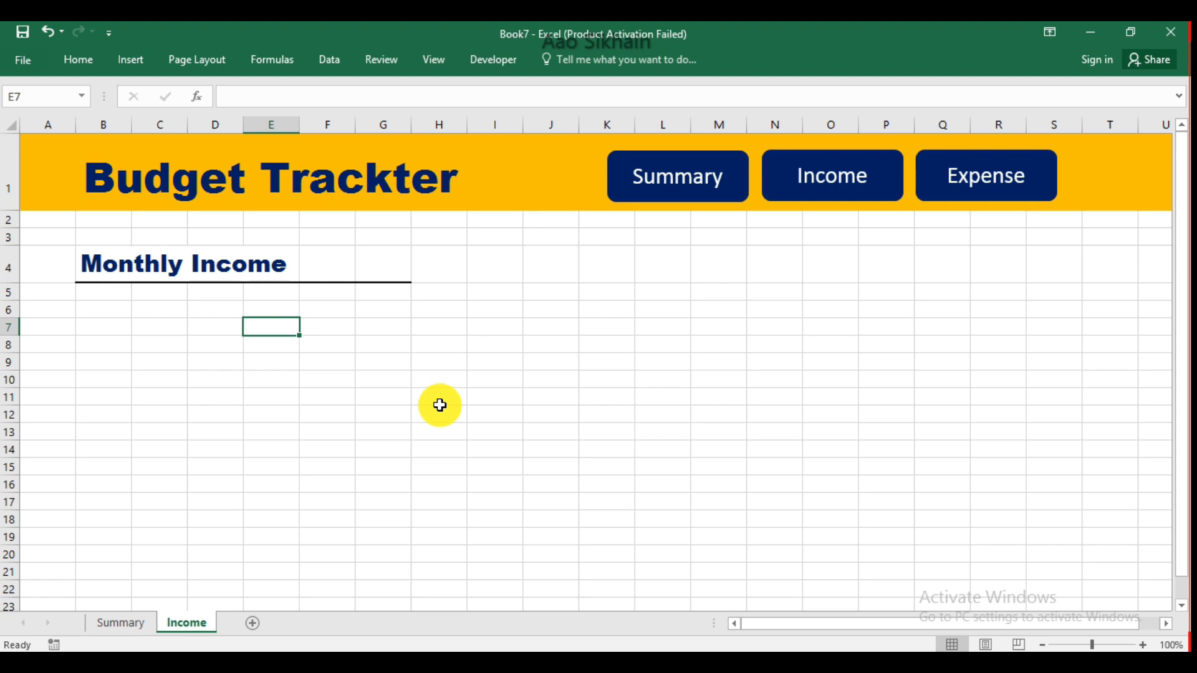
pyautogui.write('Sr')
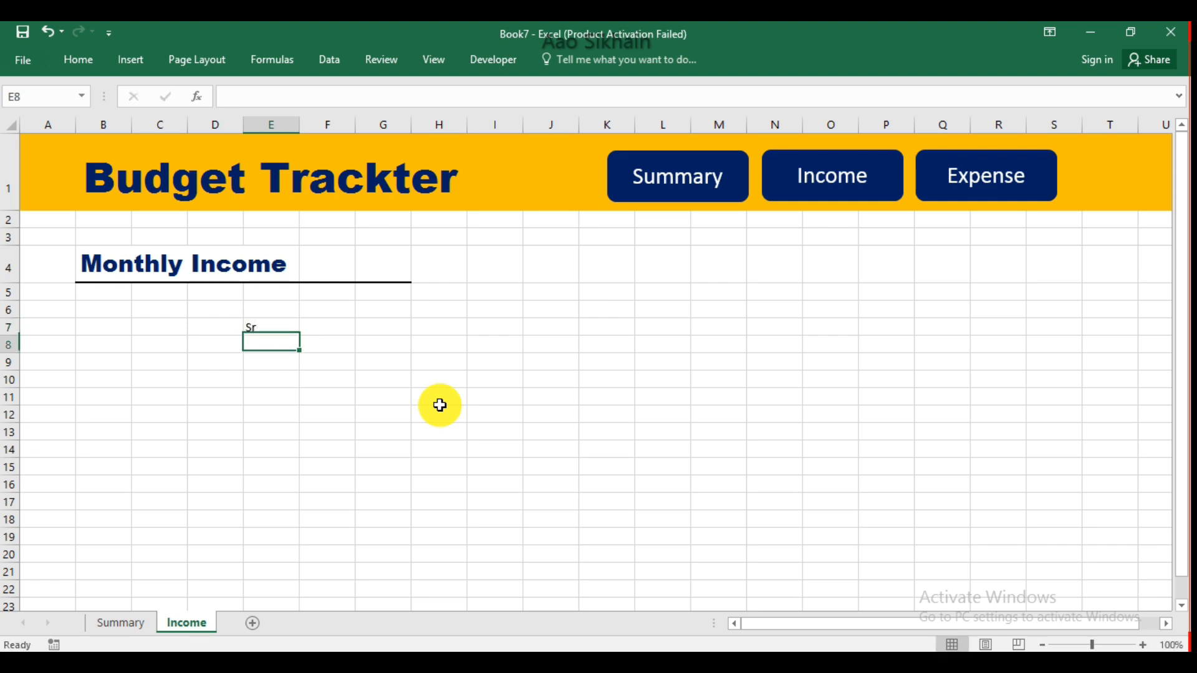
pyautogui.press('Tab')
pyautogui.write('da')
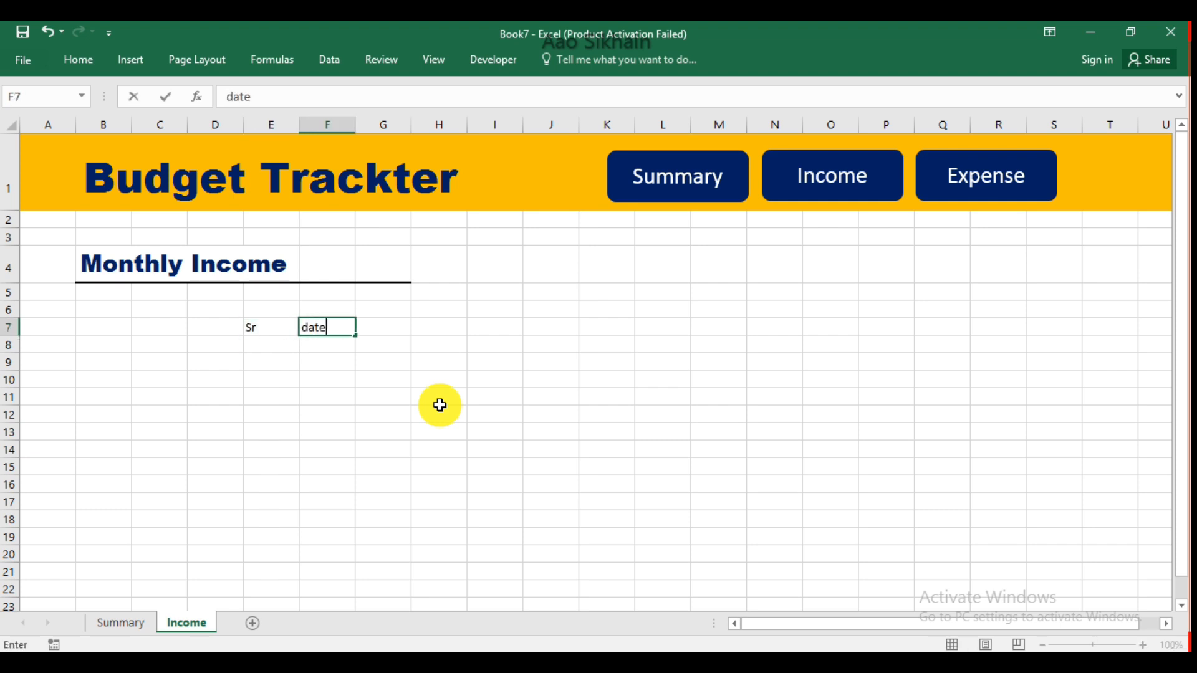
pyautogui.press('Return')
pyautogui.press('Up')
pyautogui.write('D')
pyautogui.press('Tab')
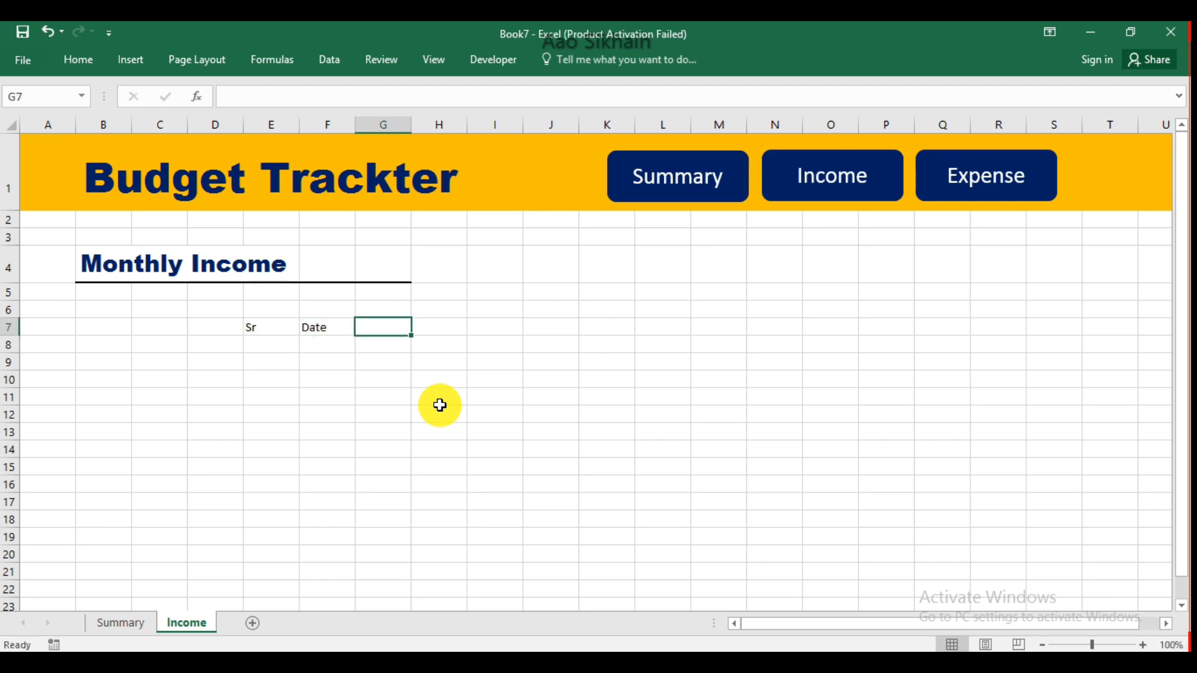
# Enter the headers Source of Income in G7 and Amount in H7, and widen column G to fit its header
pyautogui.write('Source of Income')
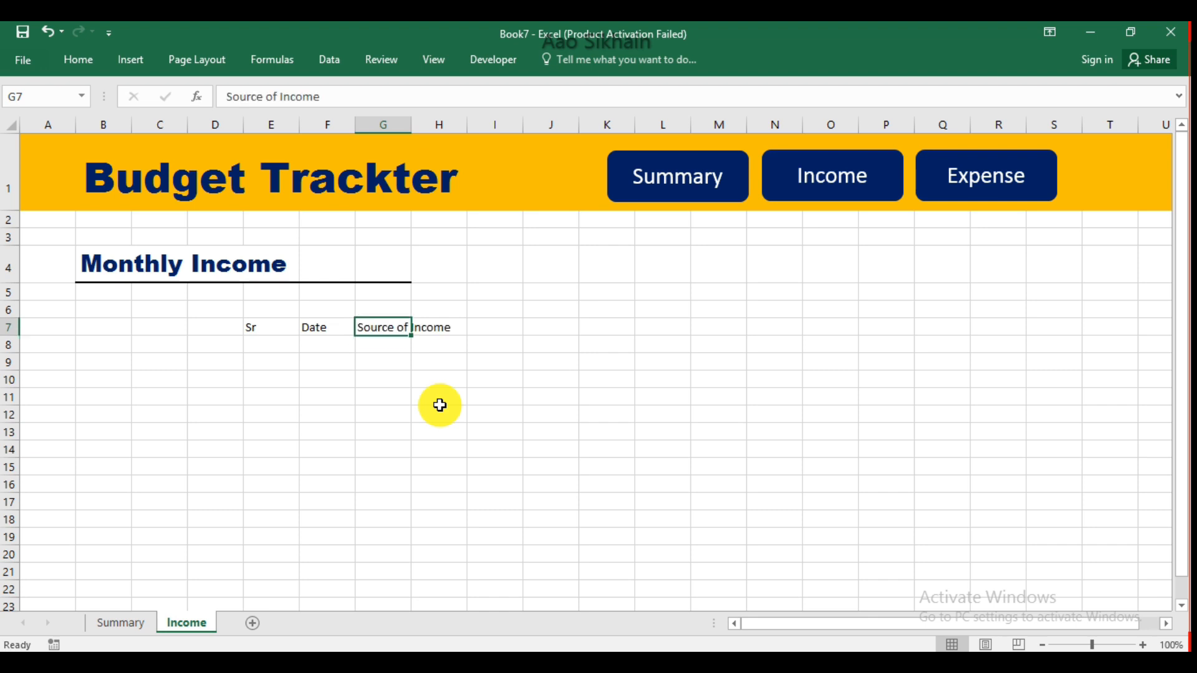
pyautogui.press('Tab')
pyautogui.write('Amount')
pyautogui.press('Down')
pyautogui.moveTo(410, 120); pyautogui.dragTo(558, 124)
pyautogui.click(732, 364)
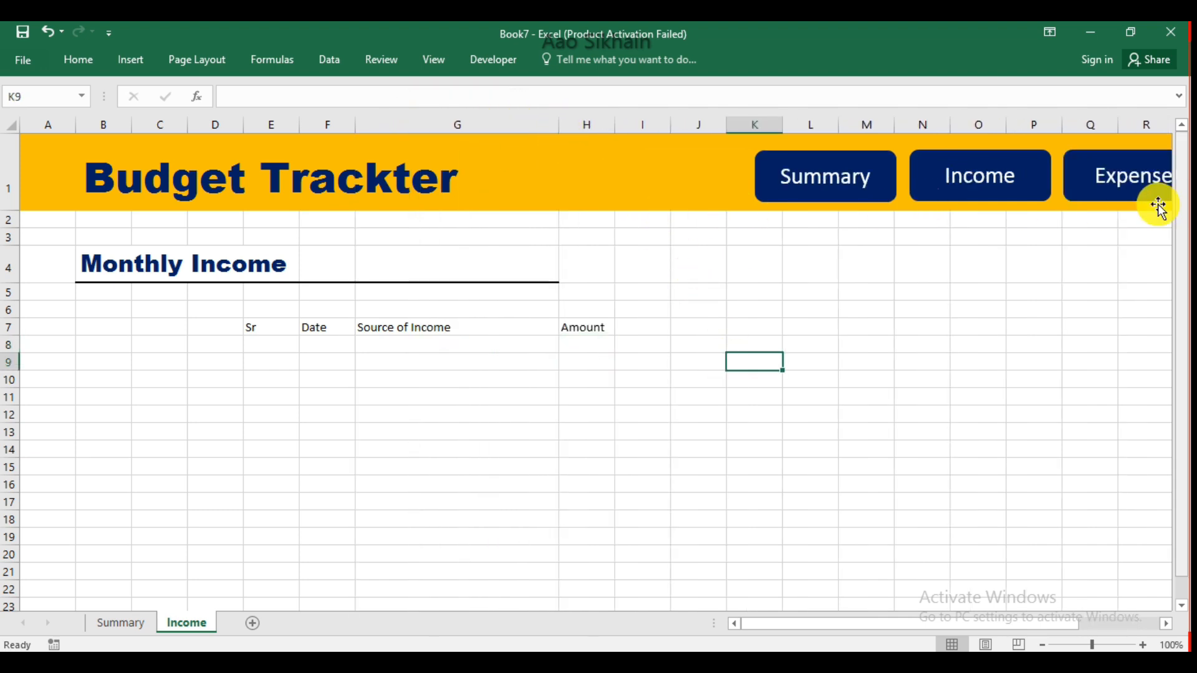
# Delete the empty columns I and J between the Amount column and the header navigation buttons
pyautogui.moveTo(703, 118); pyautogui.dragTo(645, 121)
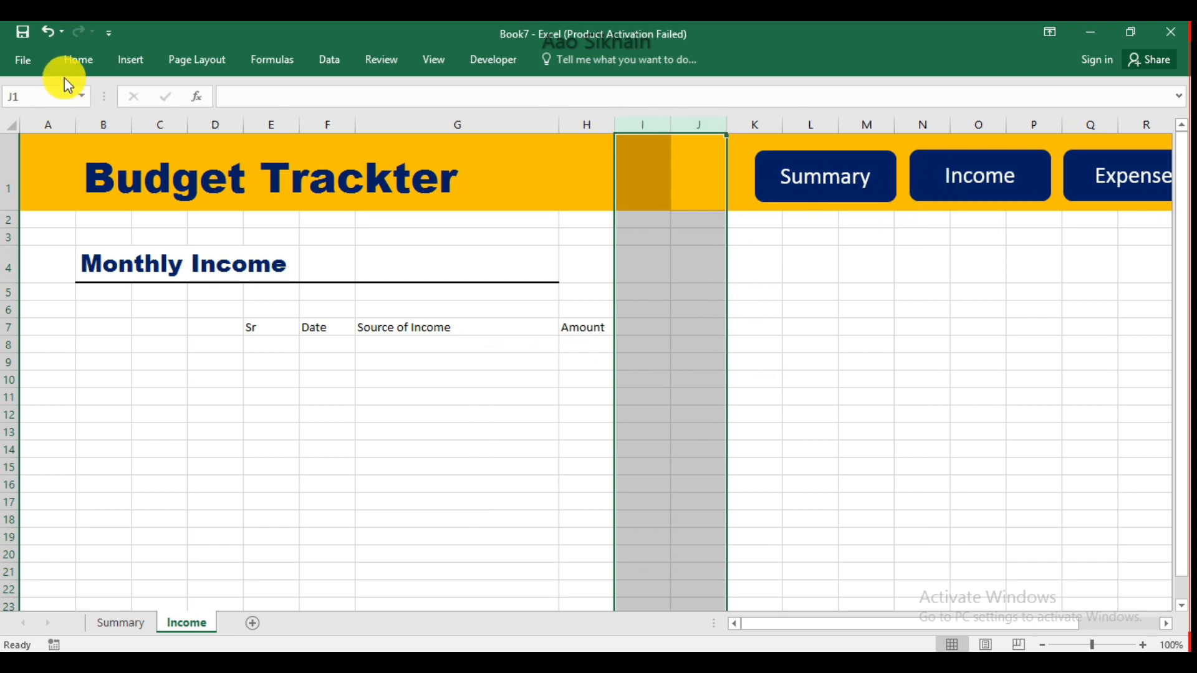
pyautogui.click(81, 59)
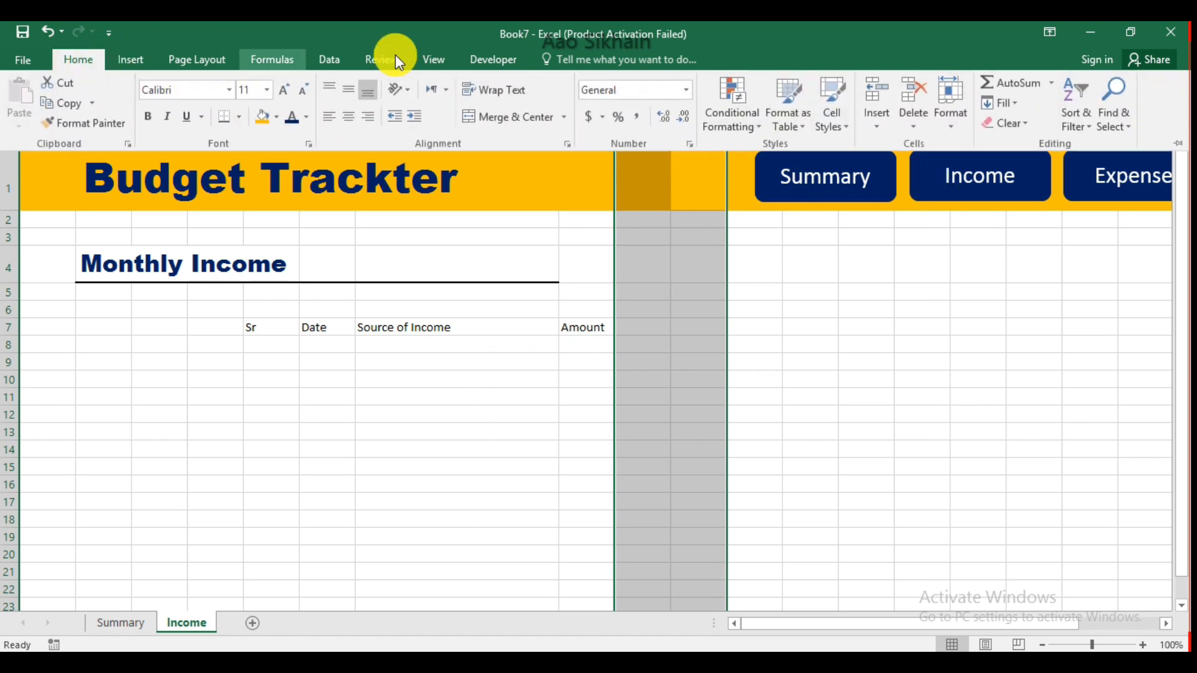
pyautogui.click(933, 95)
pyautogui.click(788, 294)
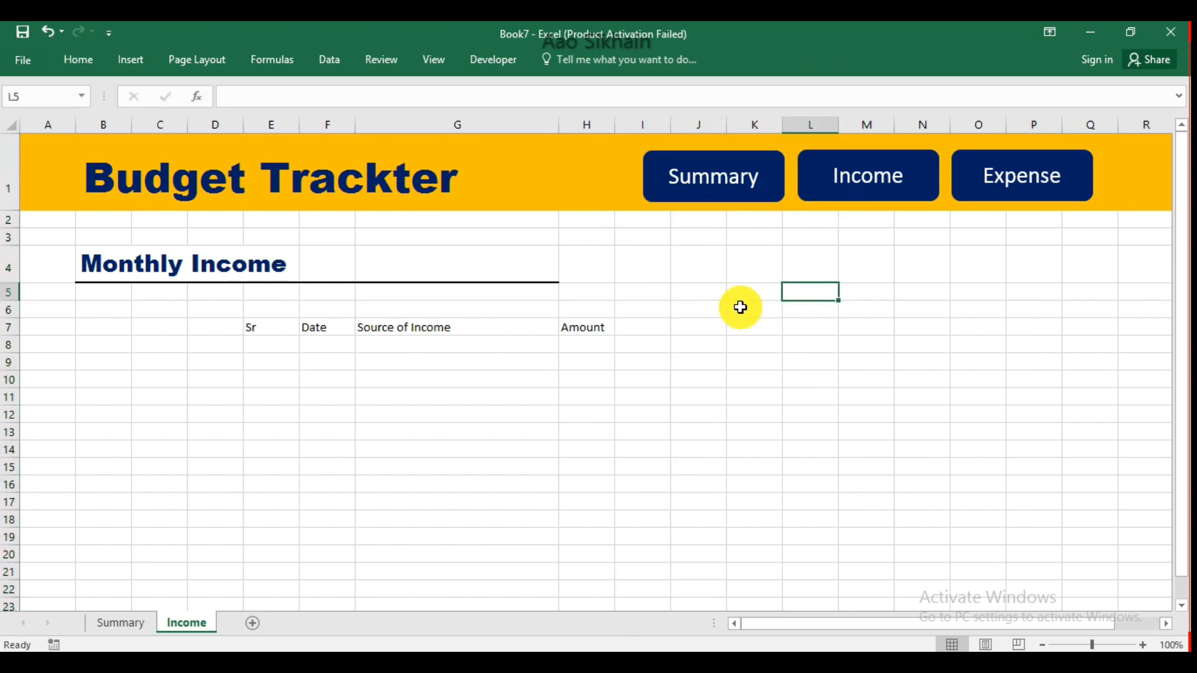
# Convert the range E7:H8 into a table with the first row as headers
pyautogui.click(599, 420)
pyautogui.moveTo(262, 323); pyautogui.dragTo(577, 340)
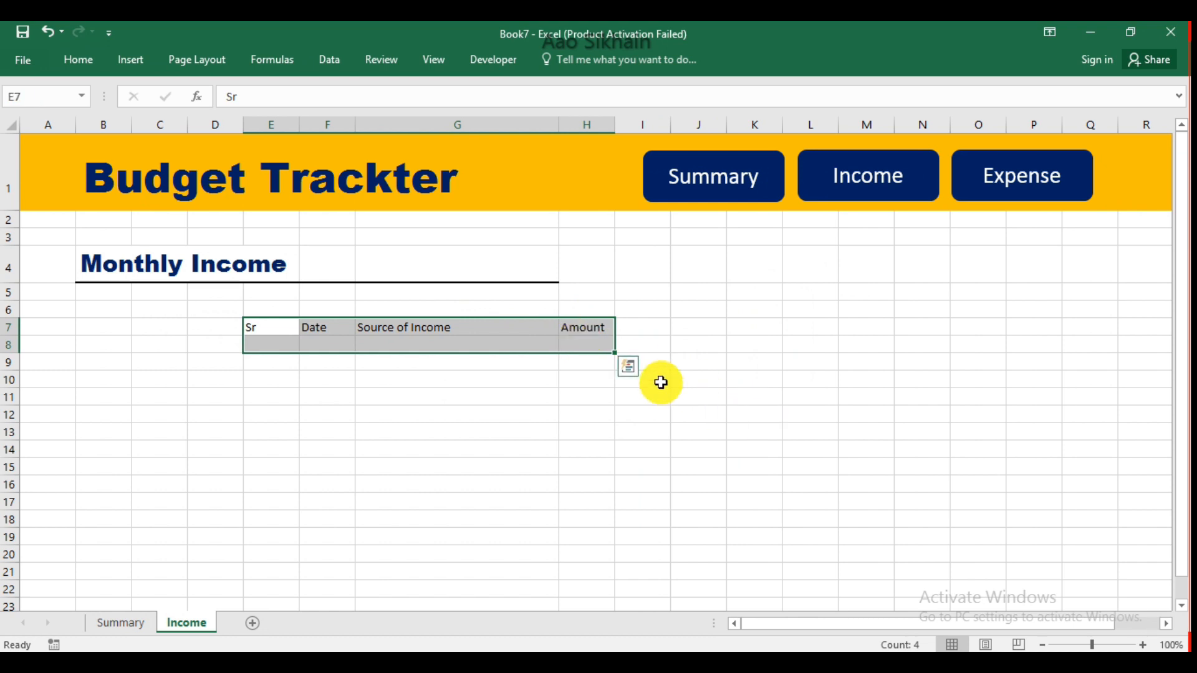
pyautogui.hotkey('ctrl', 't')
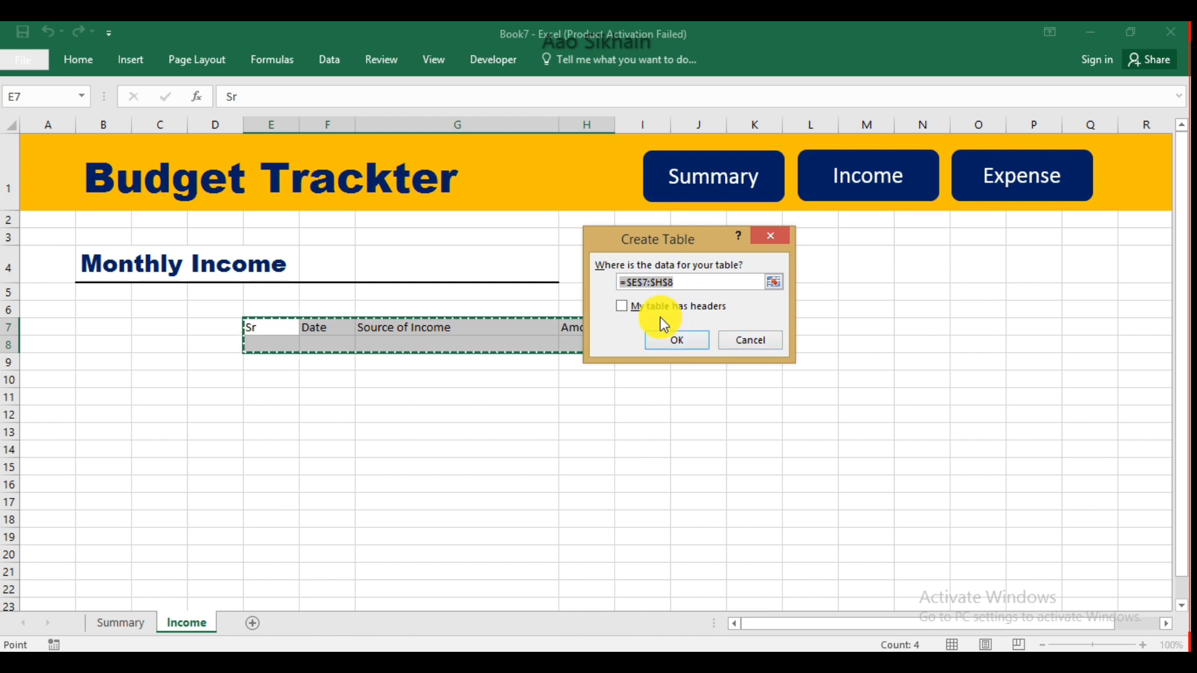
pyautogui.click(622, 305)
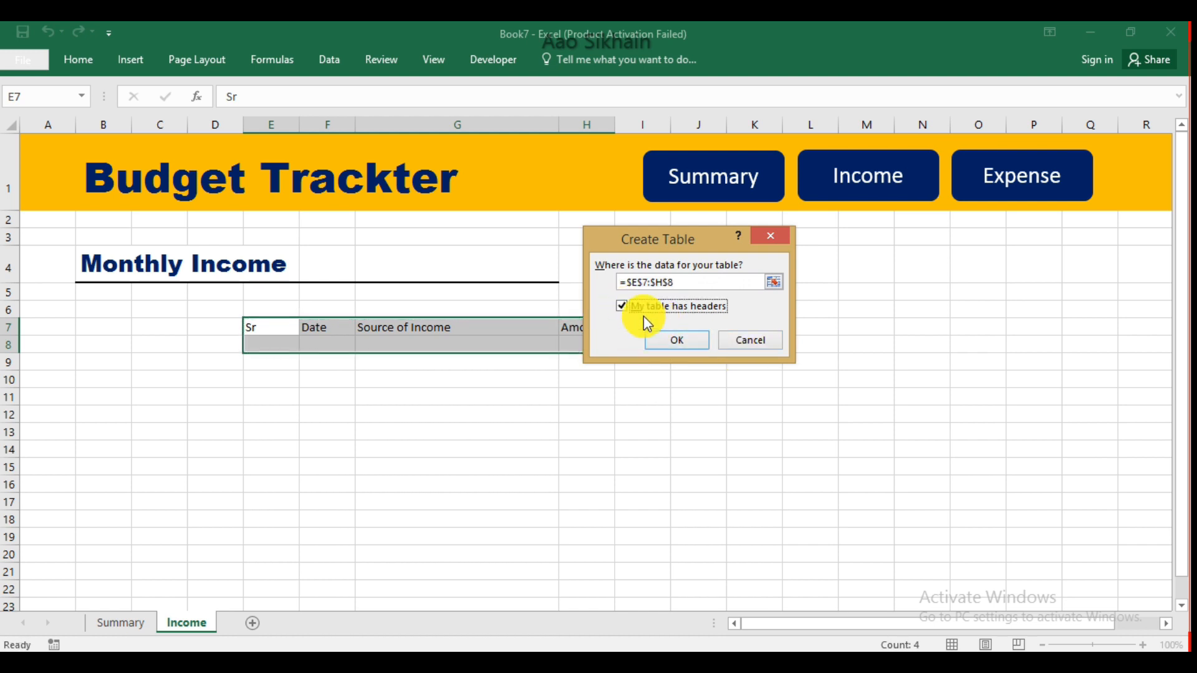
pyautogui.click(703, 342)
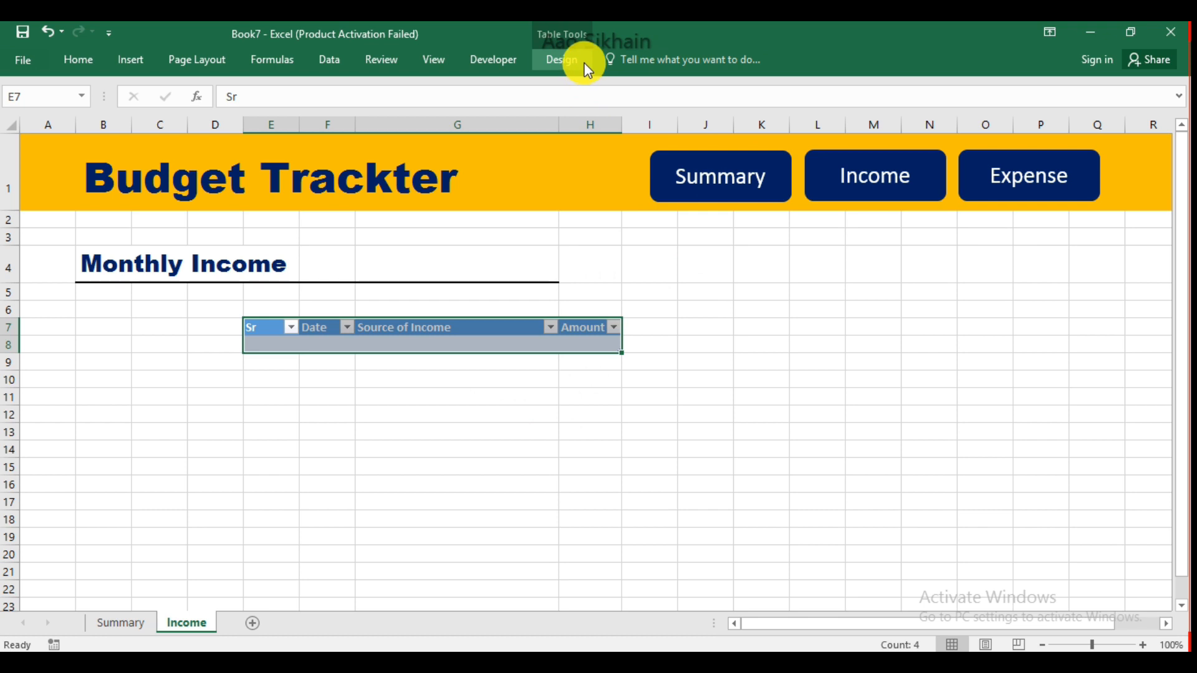
# Apply a blue Light table style with a solid header row to the income table
pyautogui.click(588, 69)
pyautogui.click(1116, 119)
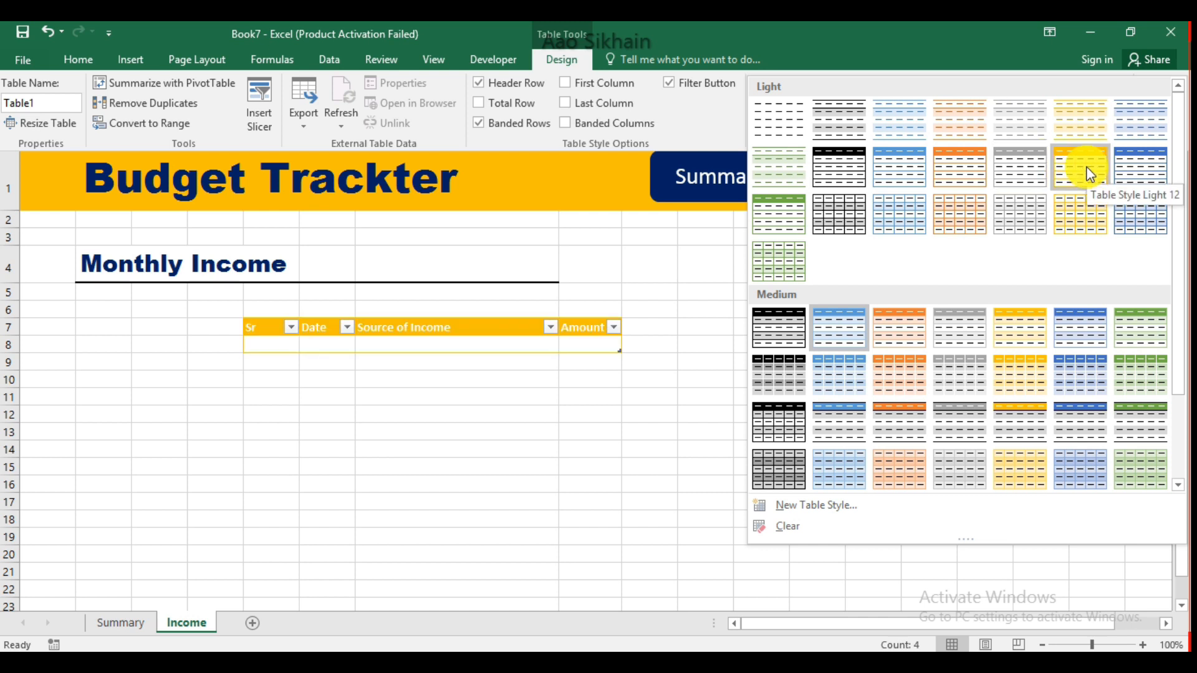
pyautogui.click(1131, 176)
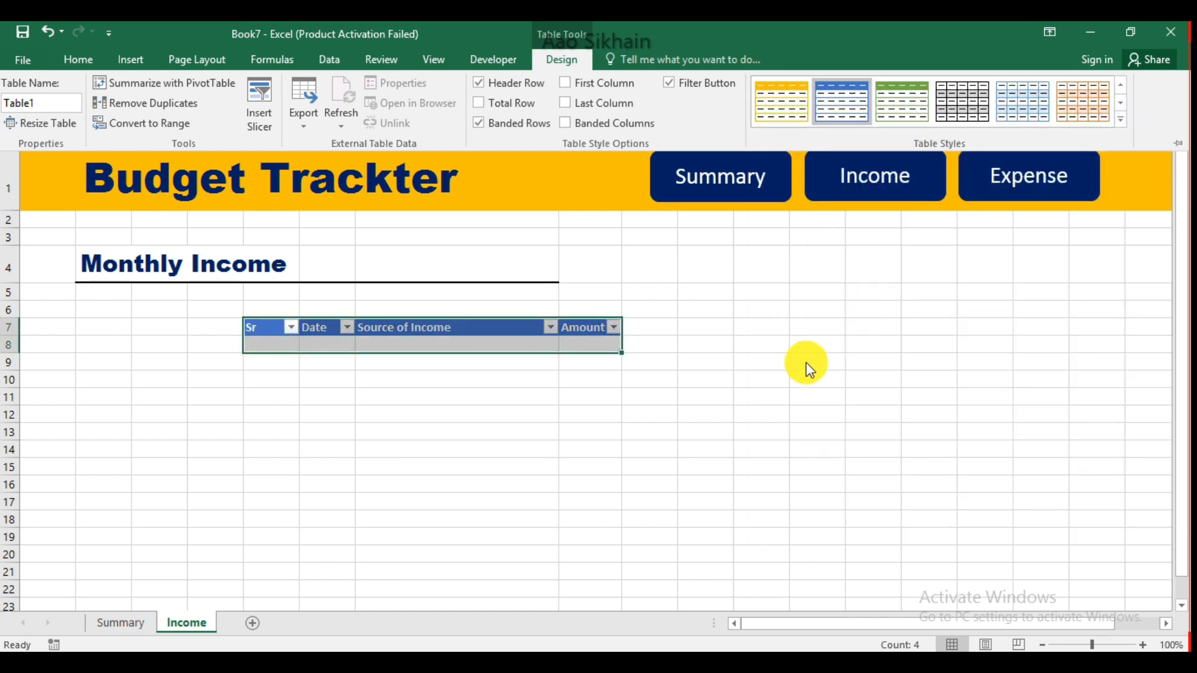
pyautogui.click(770, 383)
pyautogui.click(324, 413)
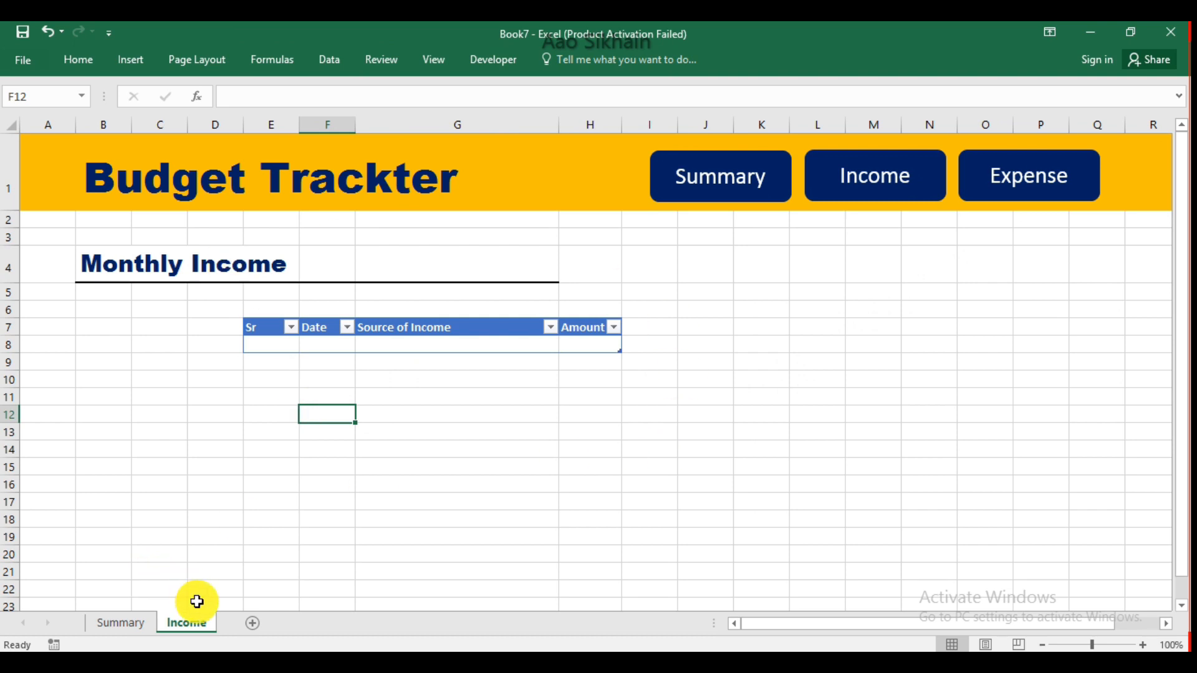
# Create a copy of the Income sheet and place it at the end of the workbook
pyautogui.rightClick(190, 626)
pyautogui.click(147, 569)
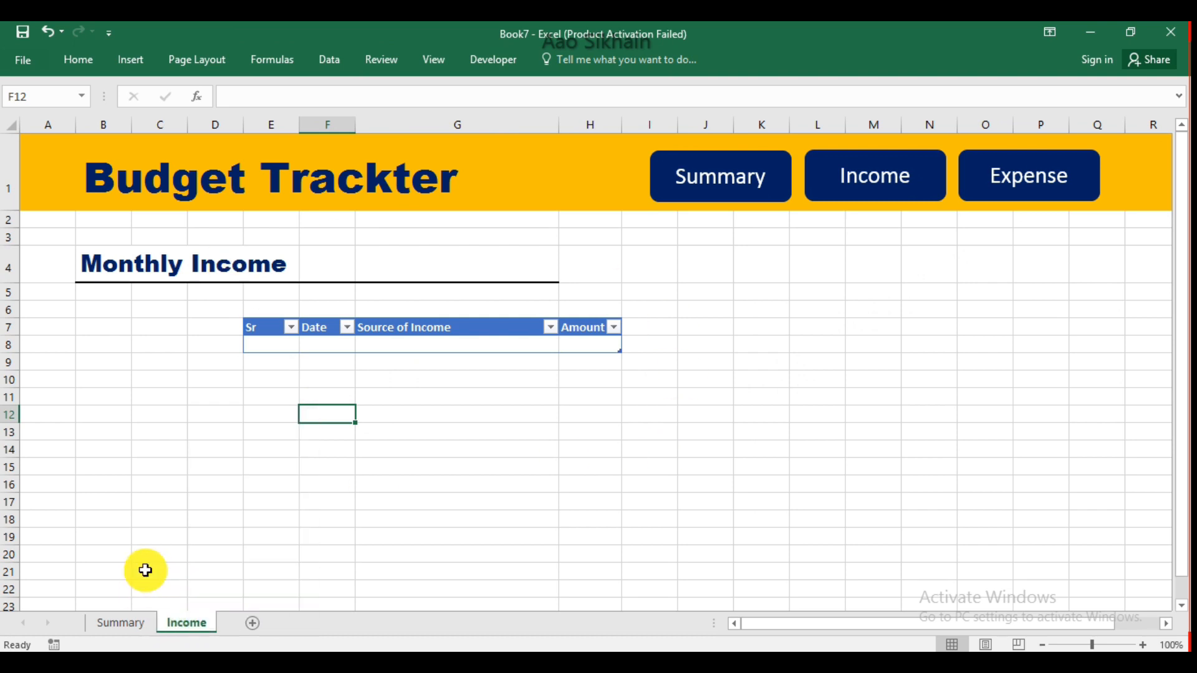
pyautogui.rightClick(204, 620)
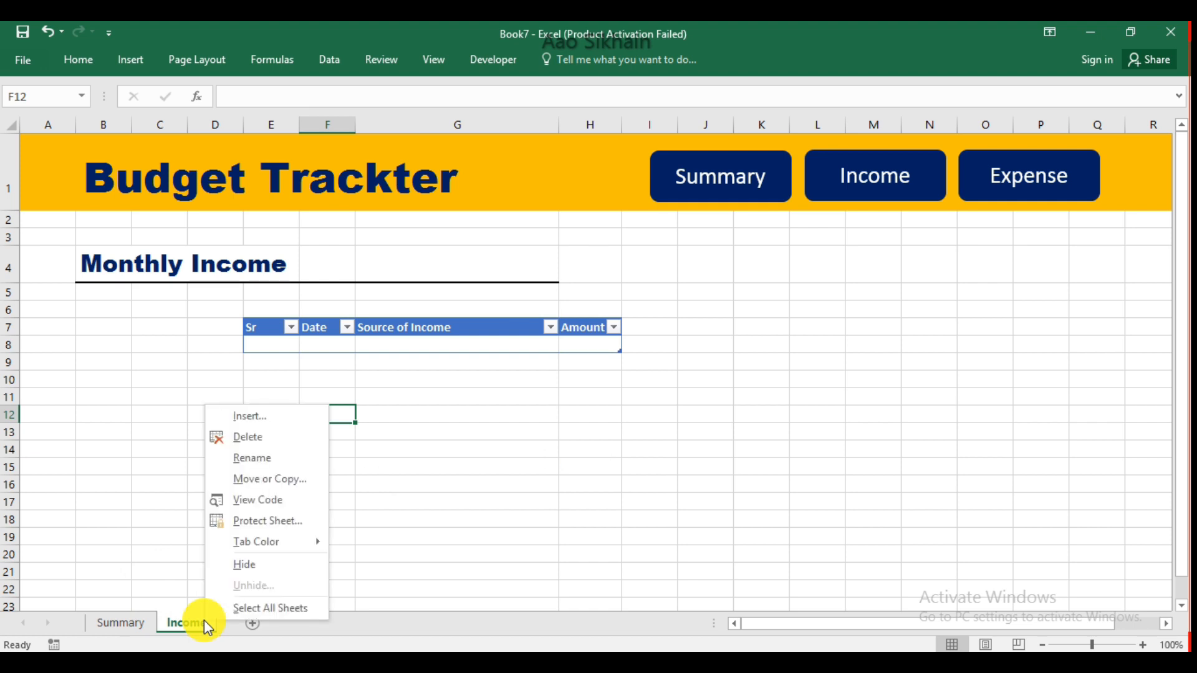
pyautogui.click(298, 477)
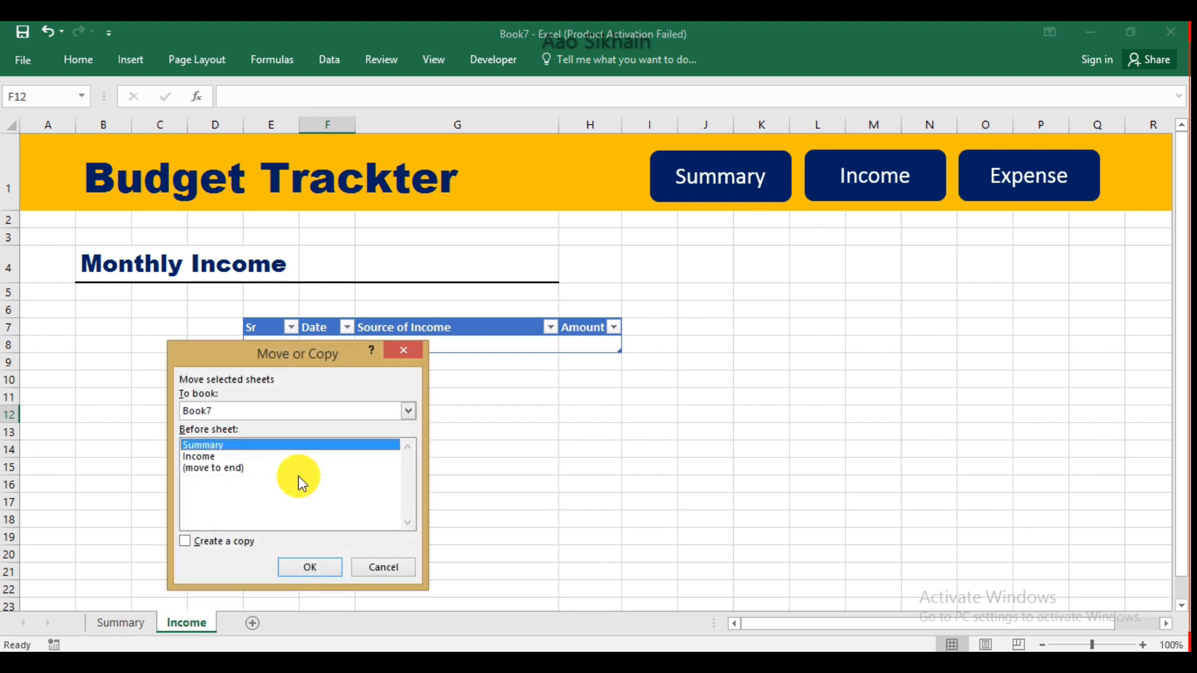
pyautogui.click(238, 469)
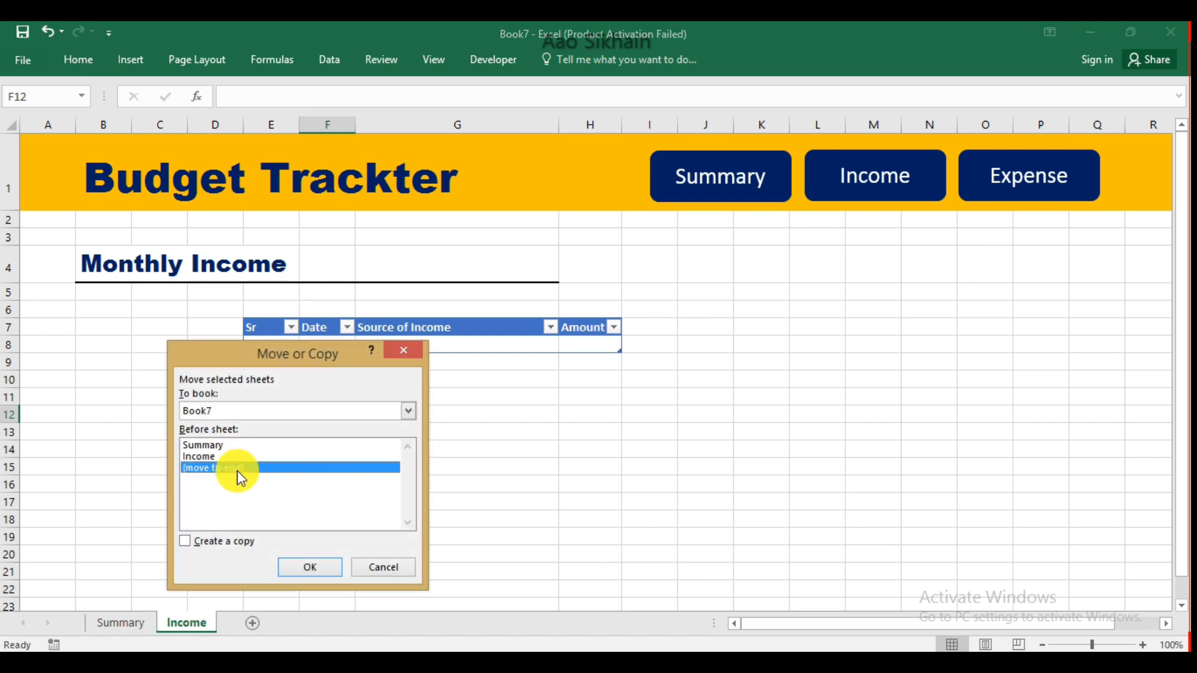
pyautogui.click(235, 543)
pyautogui.click(298, 569)
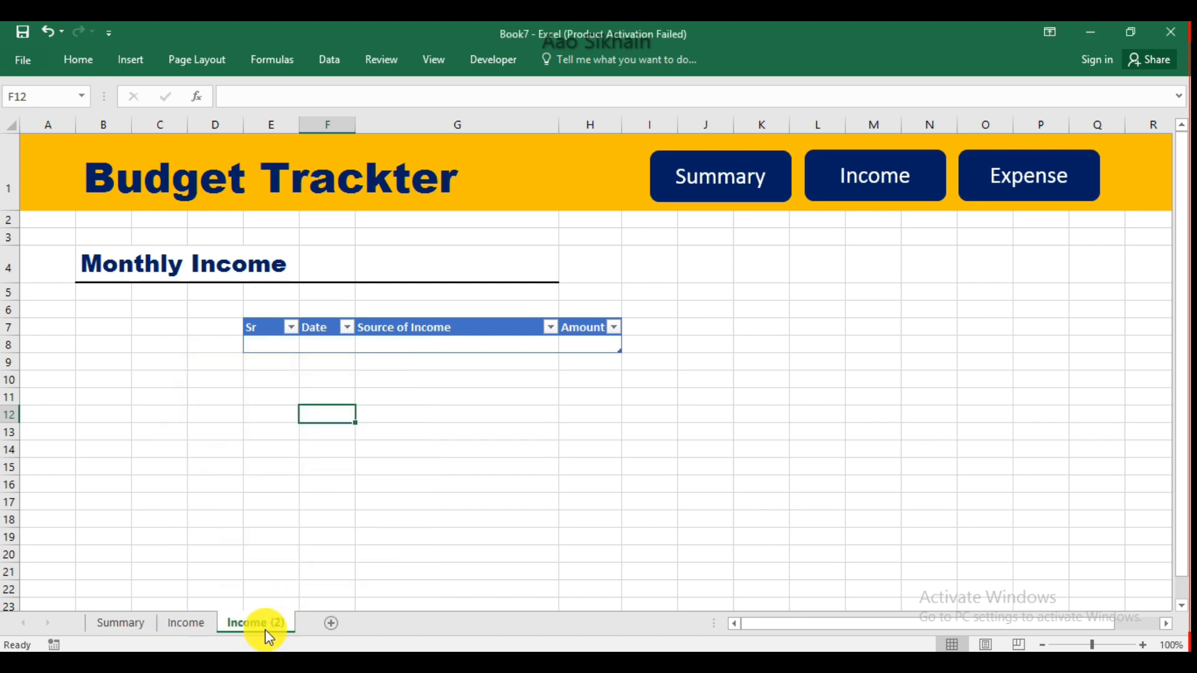
# Rename the copied Income sheet as Expense
pyautogui.doubleClick(265, 627)
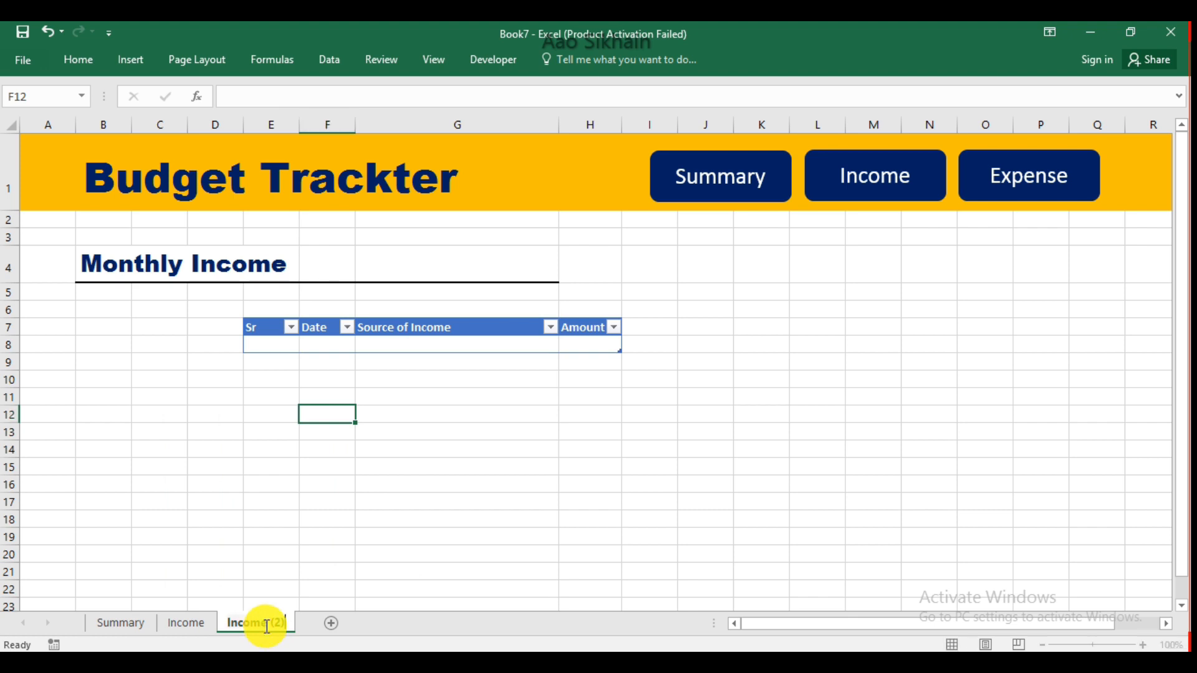
pyautogui.write('Expense')
pyautogui.click(617, 410)
# Change the heading in cell B4 of the Expense sheet to Monthly Expense
pyautogui.click(112, 266)
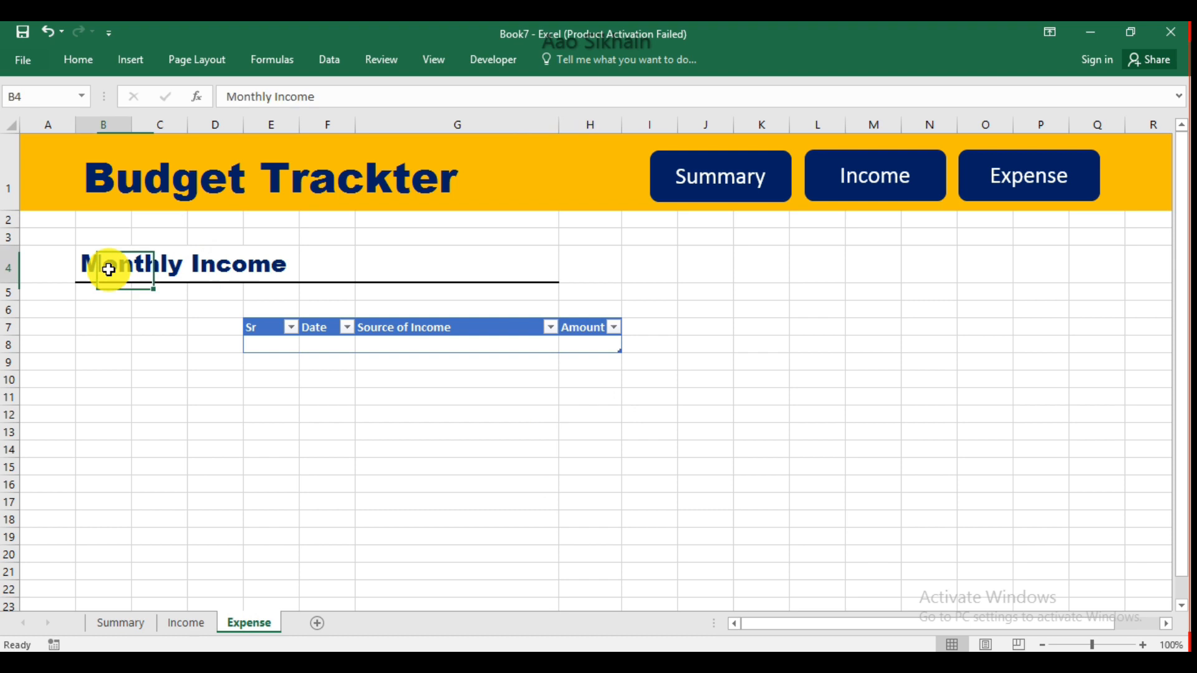
pyautogui.doubleClick(293, 97)
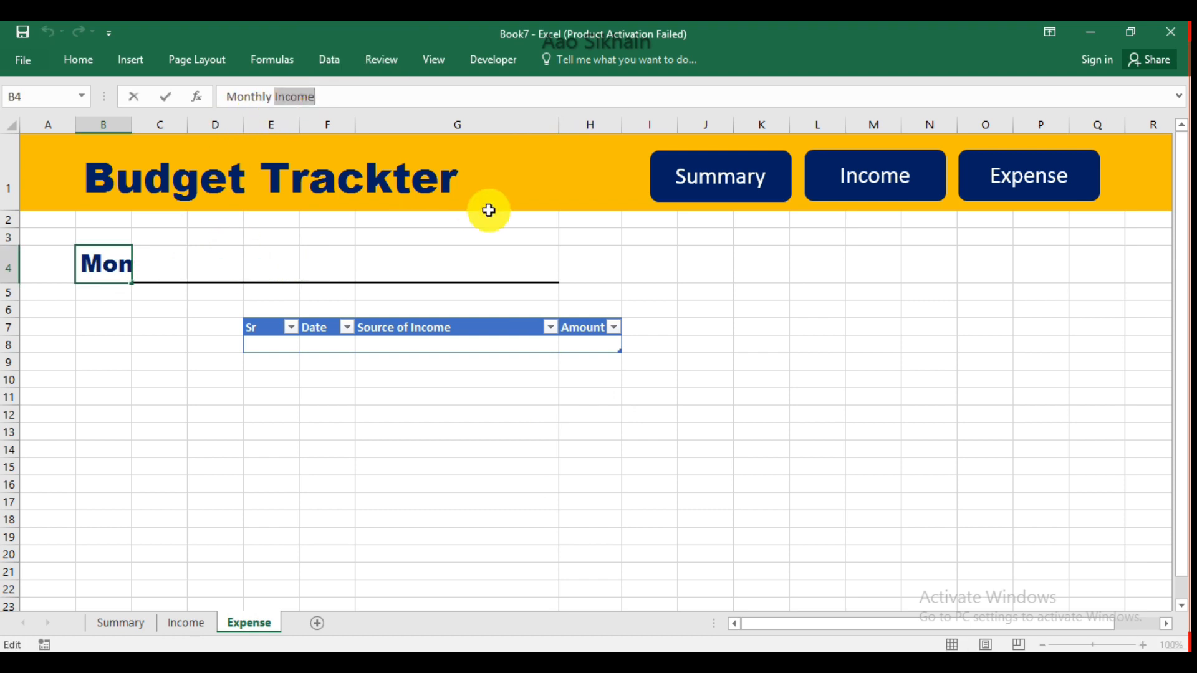
pyautogui.write('Expens')
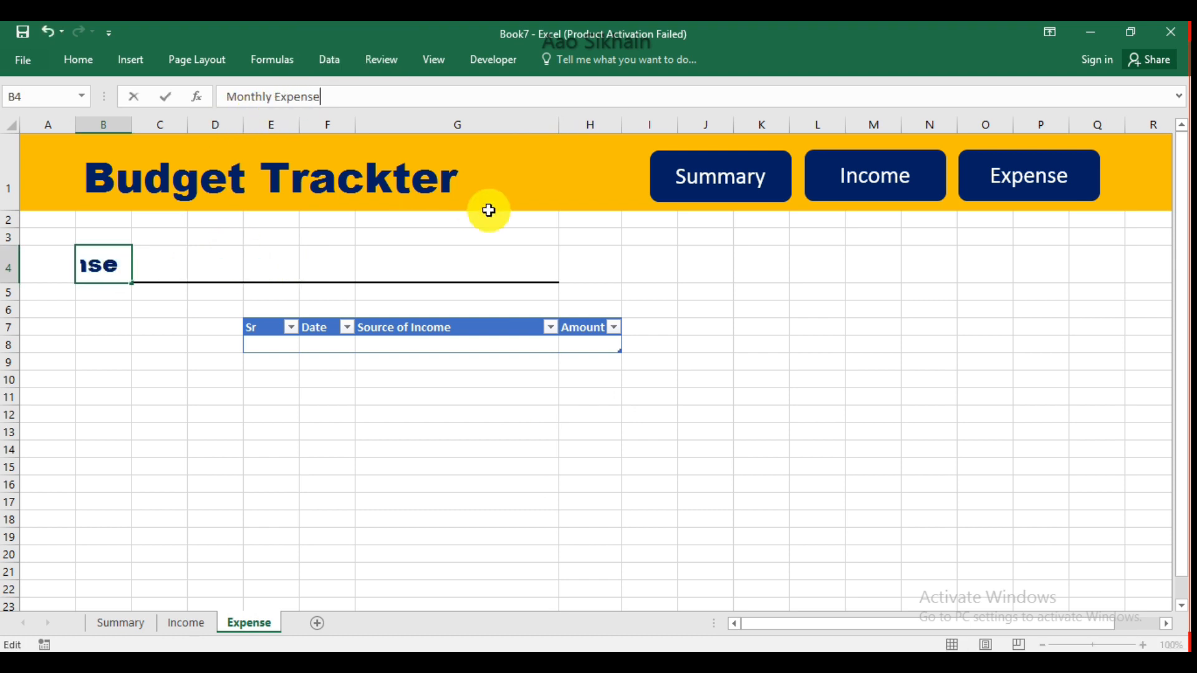
pyautogui.press('Return')
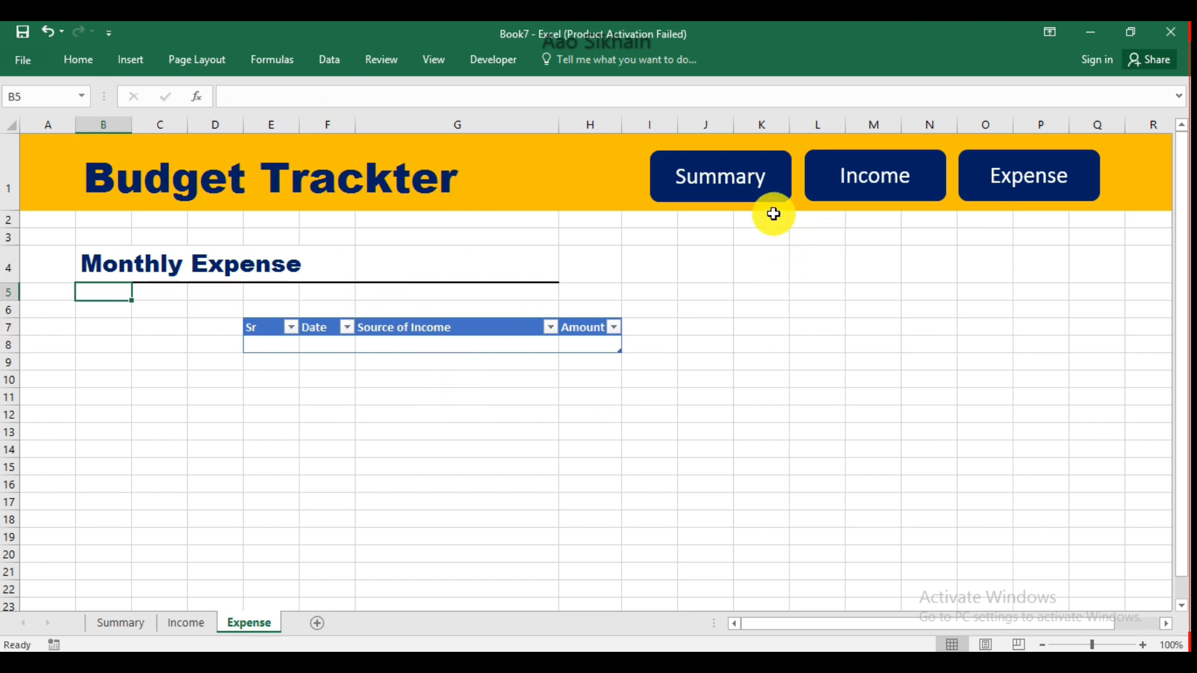
pyautogui.click(707, 198)
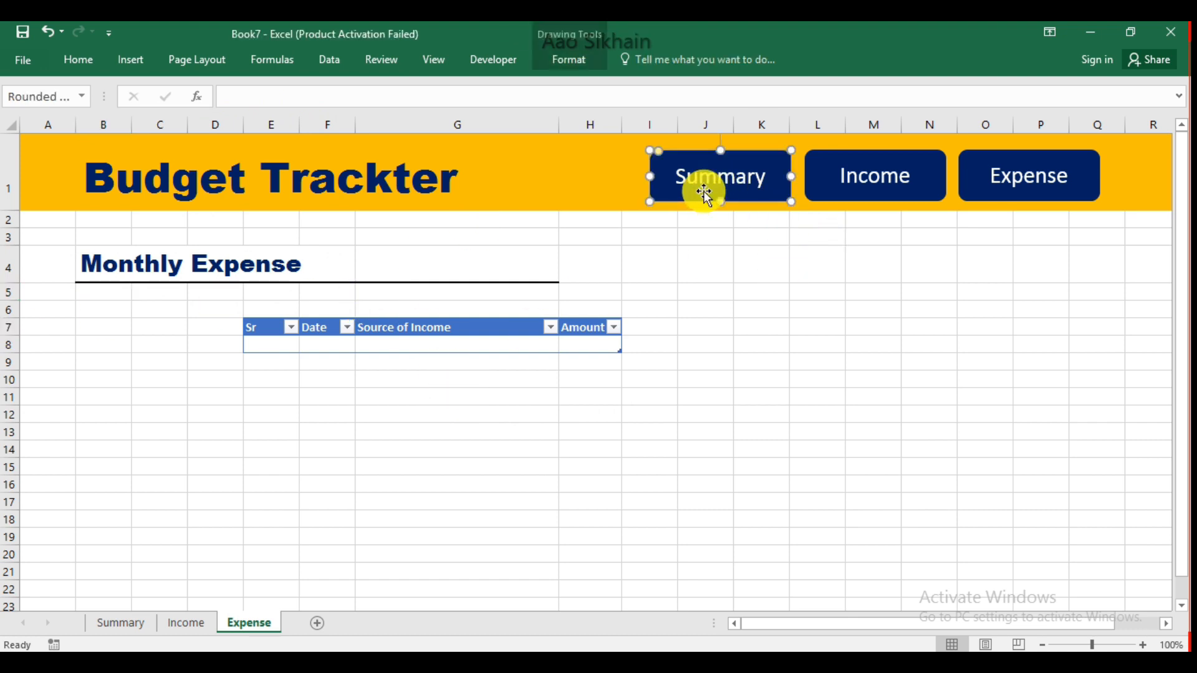
pyautogui.click(884, 191)
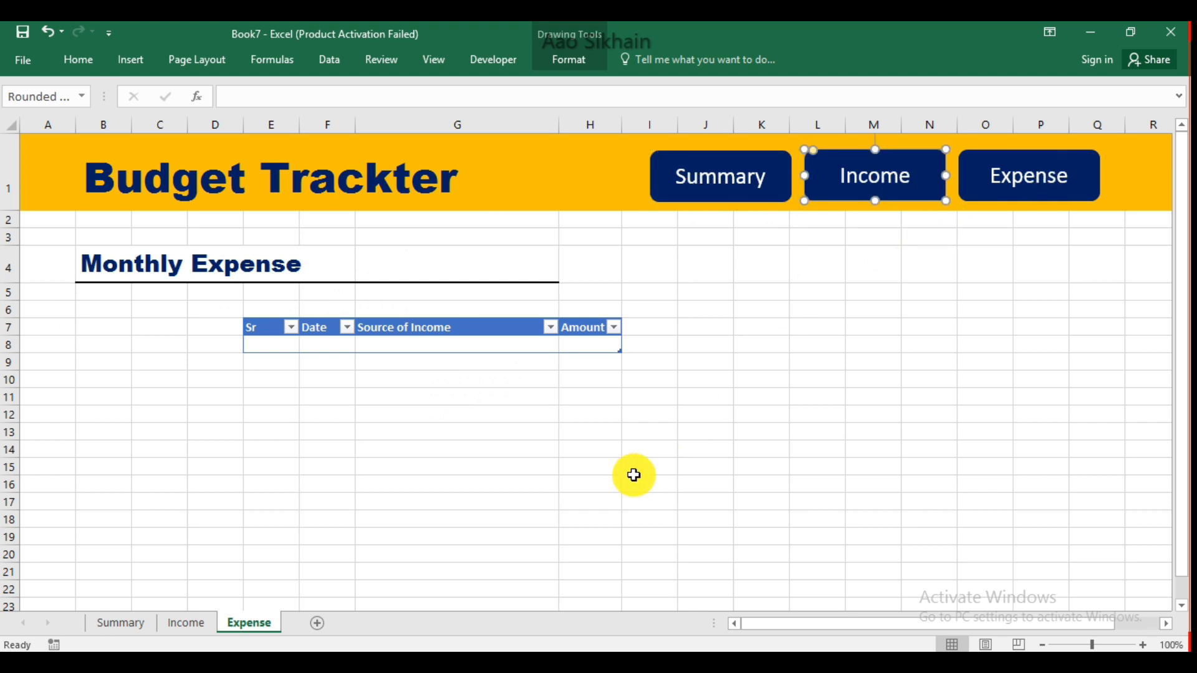
# On the Summary sheet, fill the Summary navigation button with the standard blue colour to highlight it
pyautogui.click(118, 625)
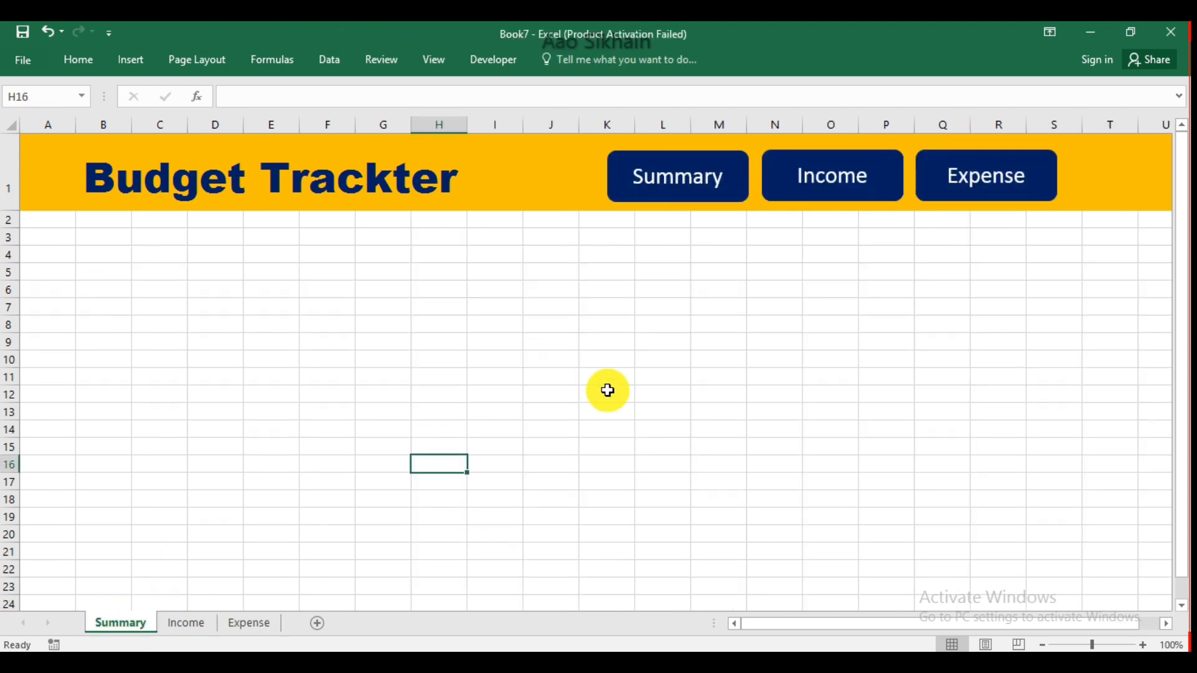
pyautogui.hotkey('ctrl', 'z')
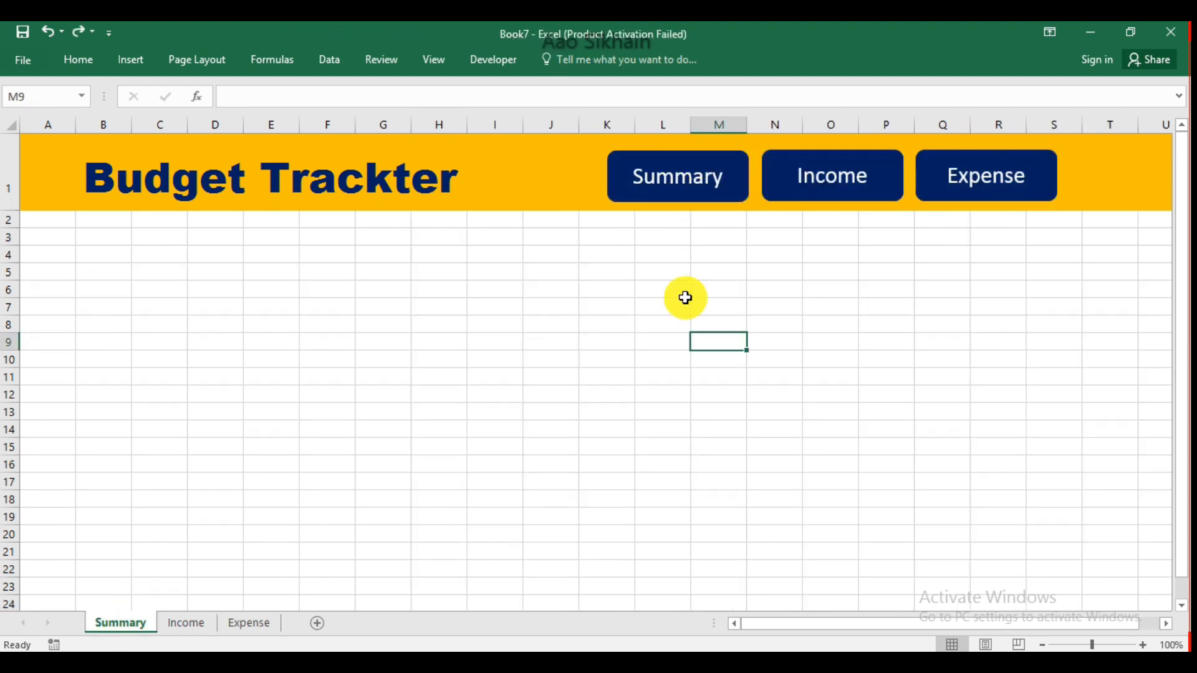
pyautogui.click(660, 198)
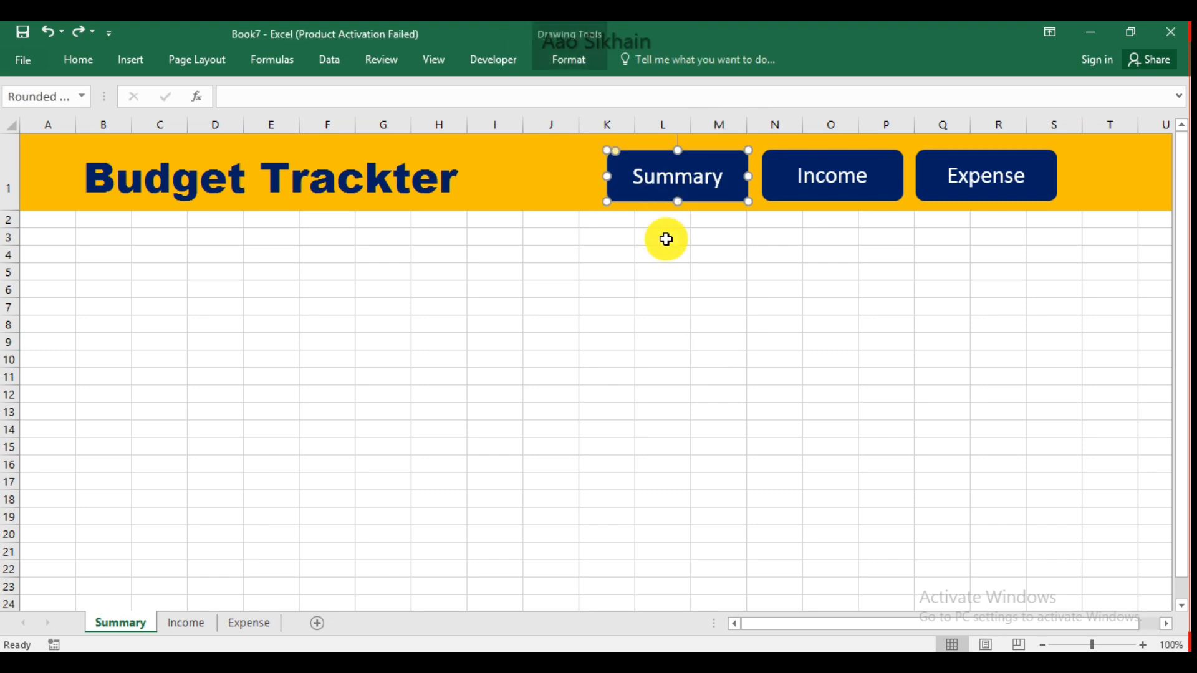
pyautogui.click(597, 66)
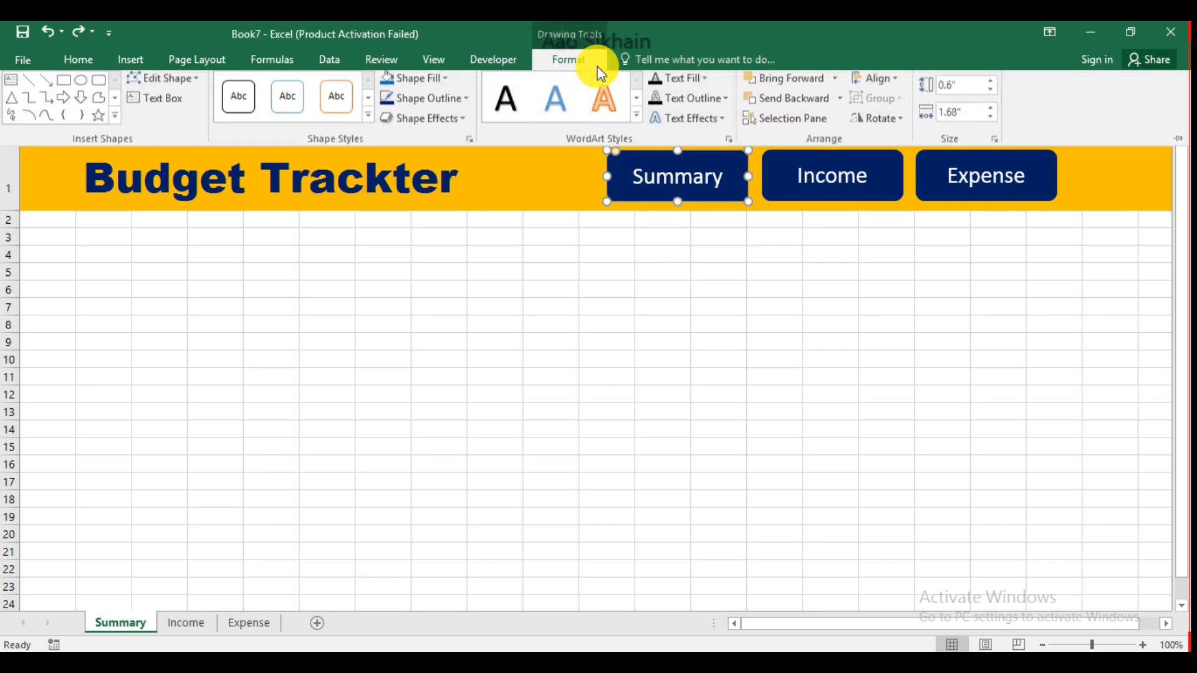
pyautogui.click(448, 88)
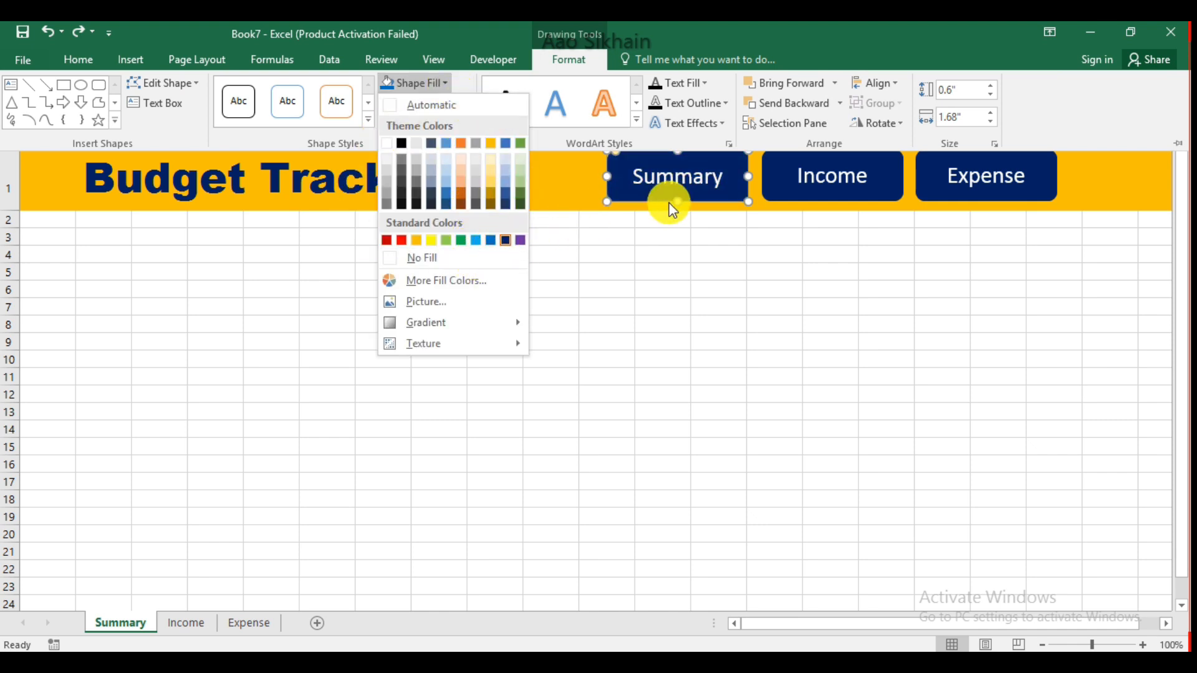
pyautogui.click(495, 241)
pyautogui.hotkey('ctrl', 'F1')
pyautogui.click(609, 321)
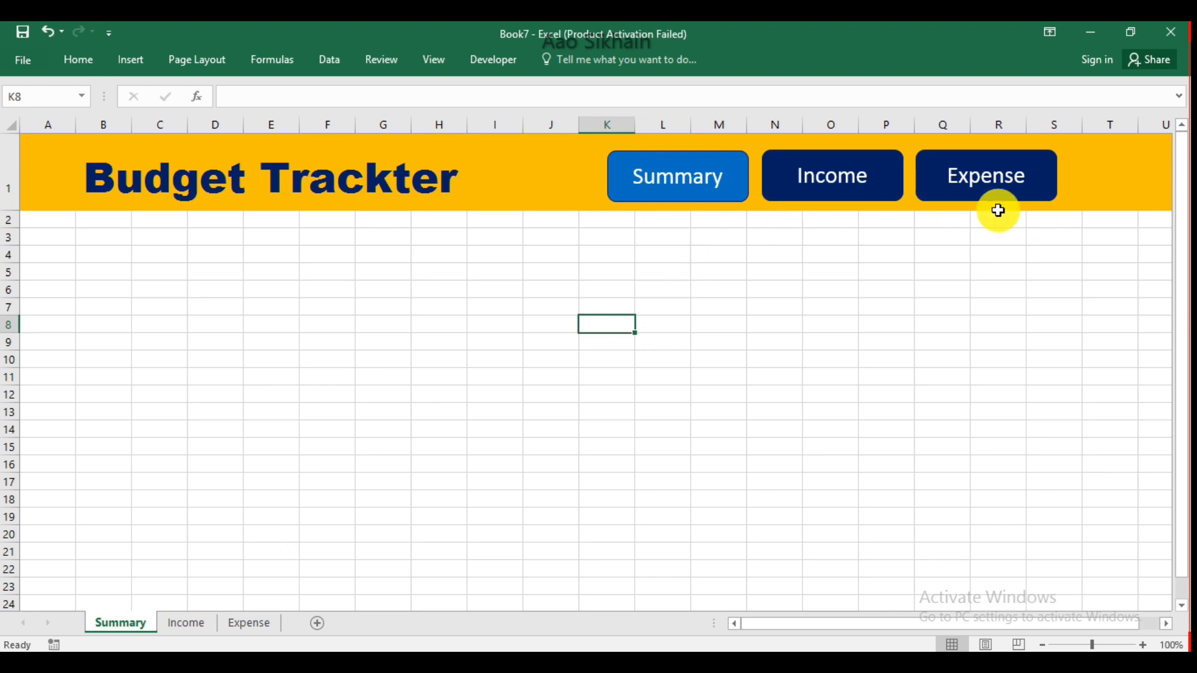
# On the Income sheet, fill the Income navigation button with the standard blue colour
pyautogui.click(187, 624)
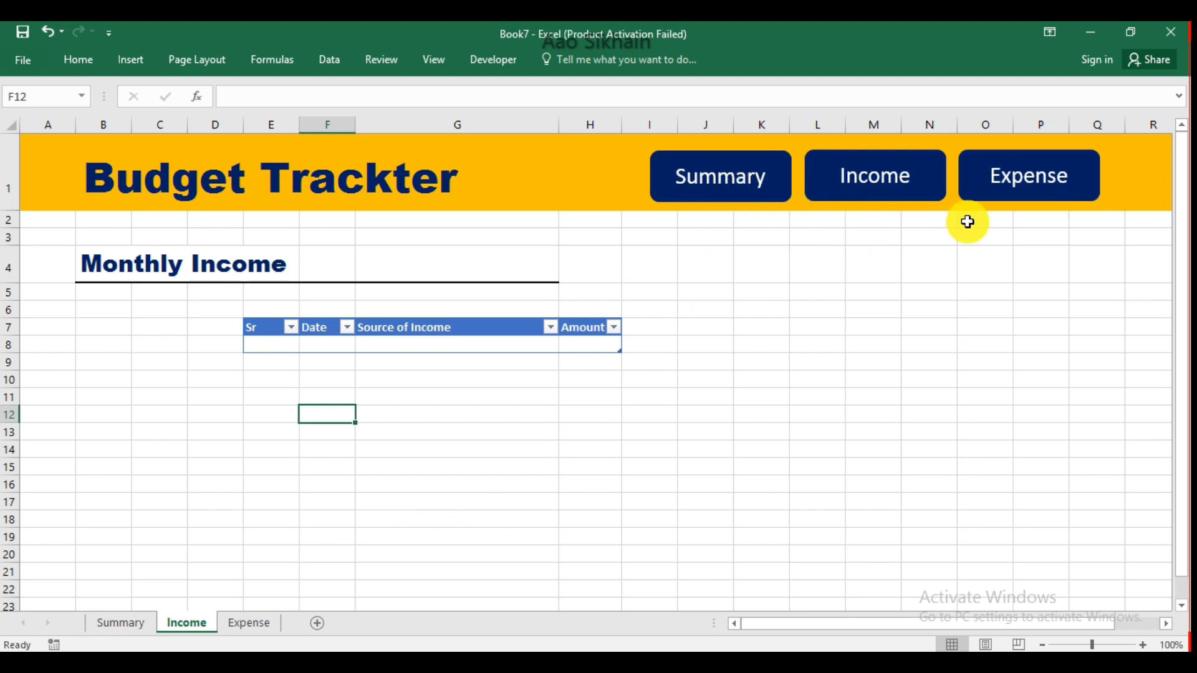
pyautogui.click(830, 193)
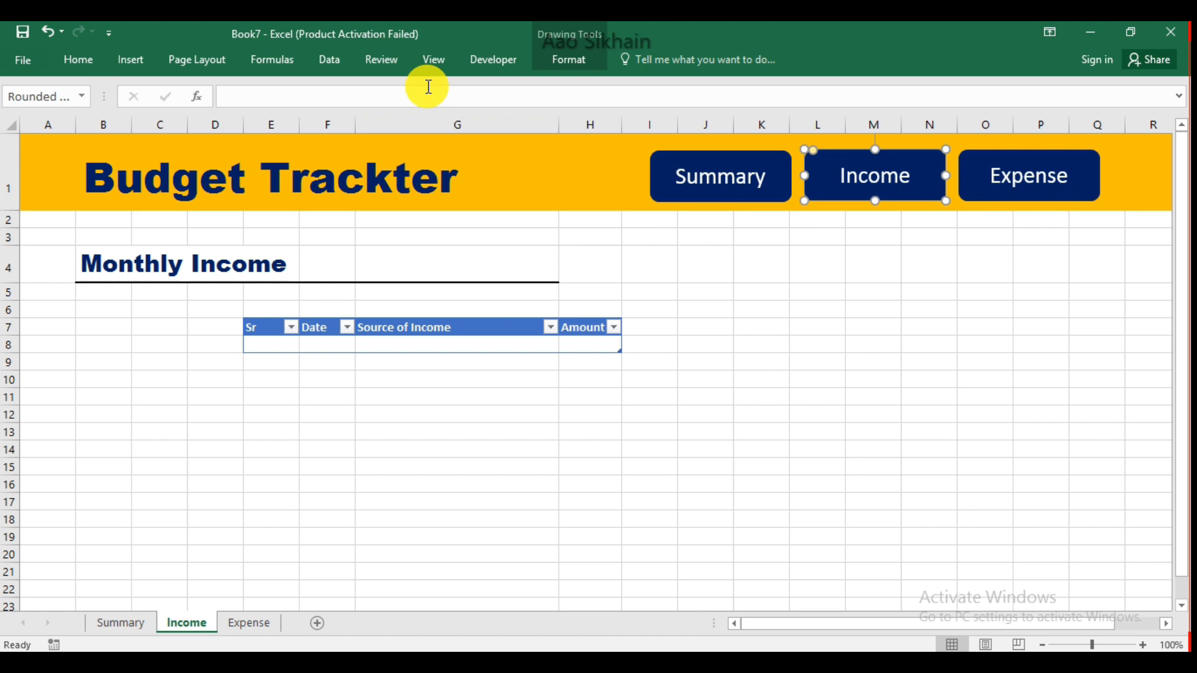
pyautogui.click(571, 62)
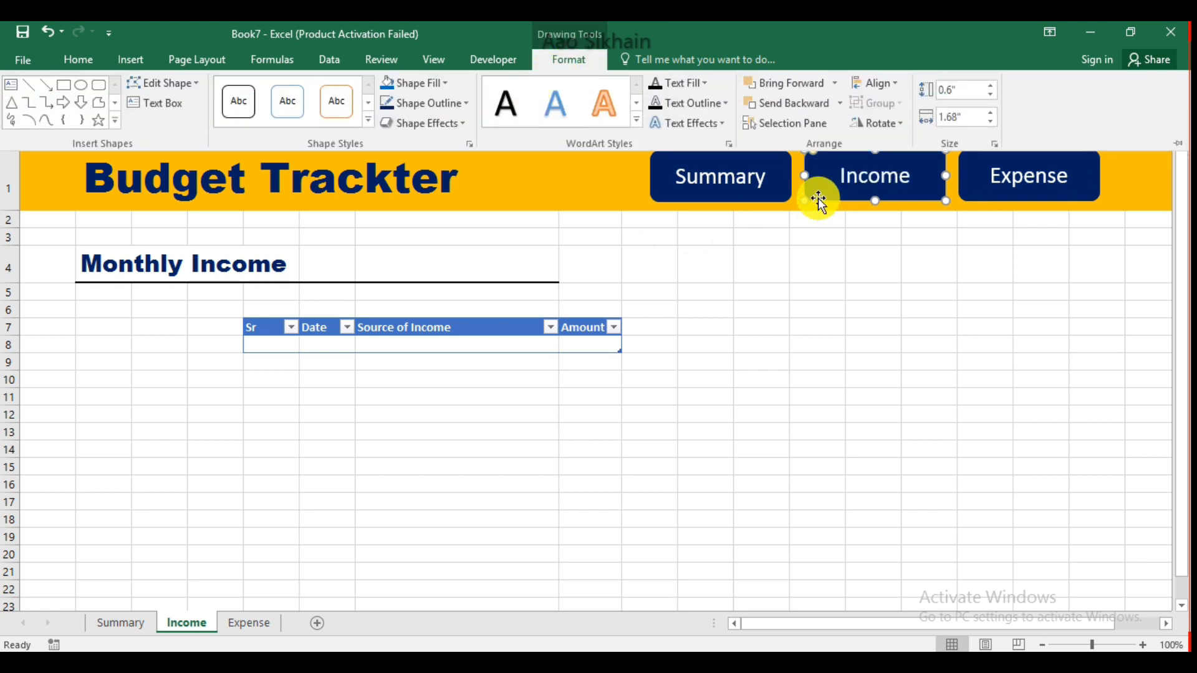
pyautogui.click(449, 86)
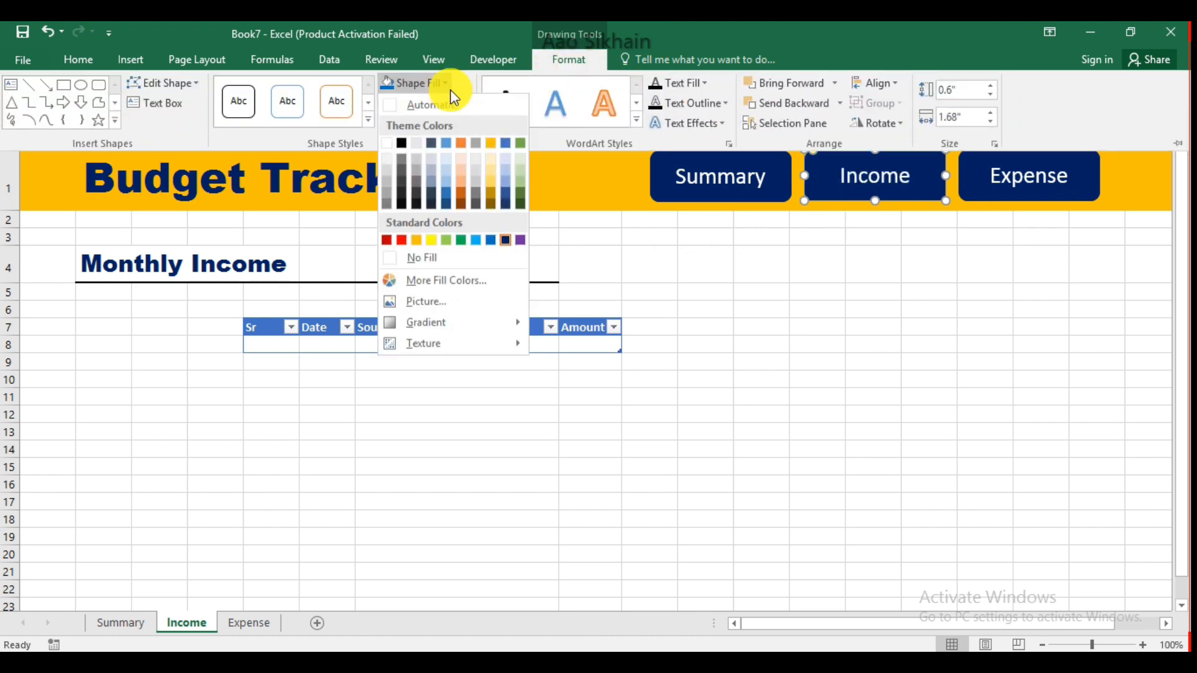
pyautogui.click(490, 241)
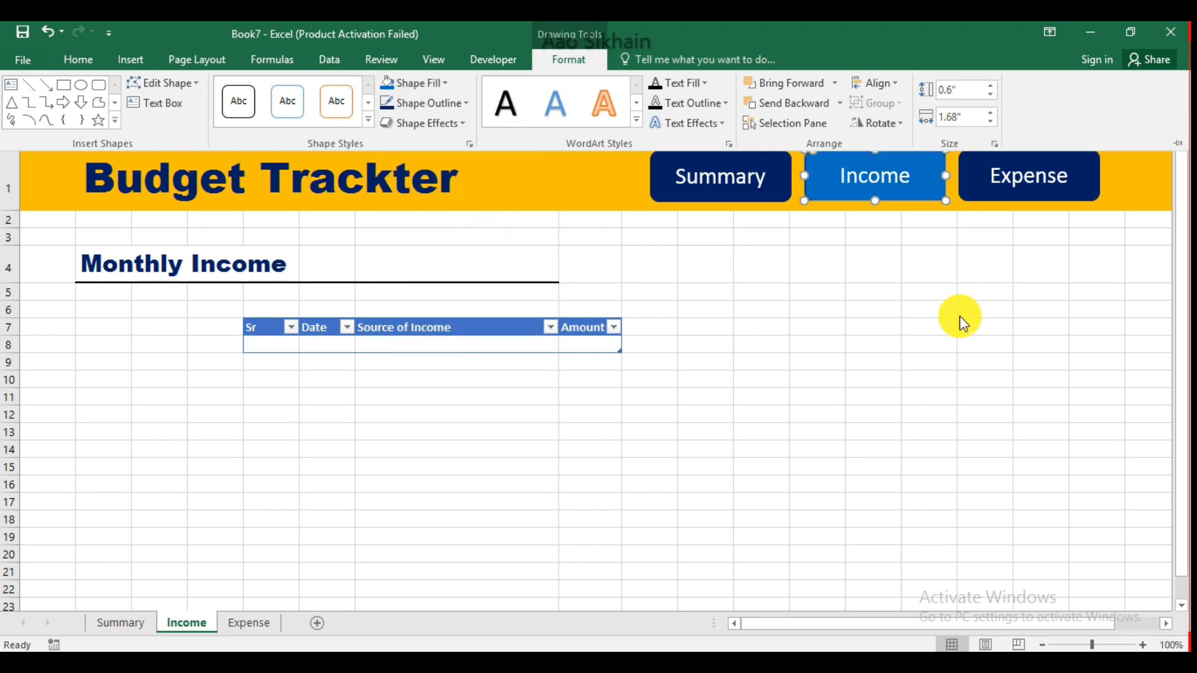
# On the Expense sheet, fill the Expense navigation button with the standard blue colour to highlight it
pyautogui.click(951, 325)
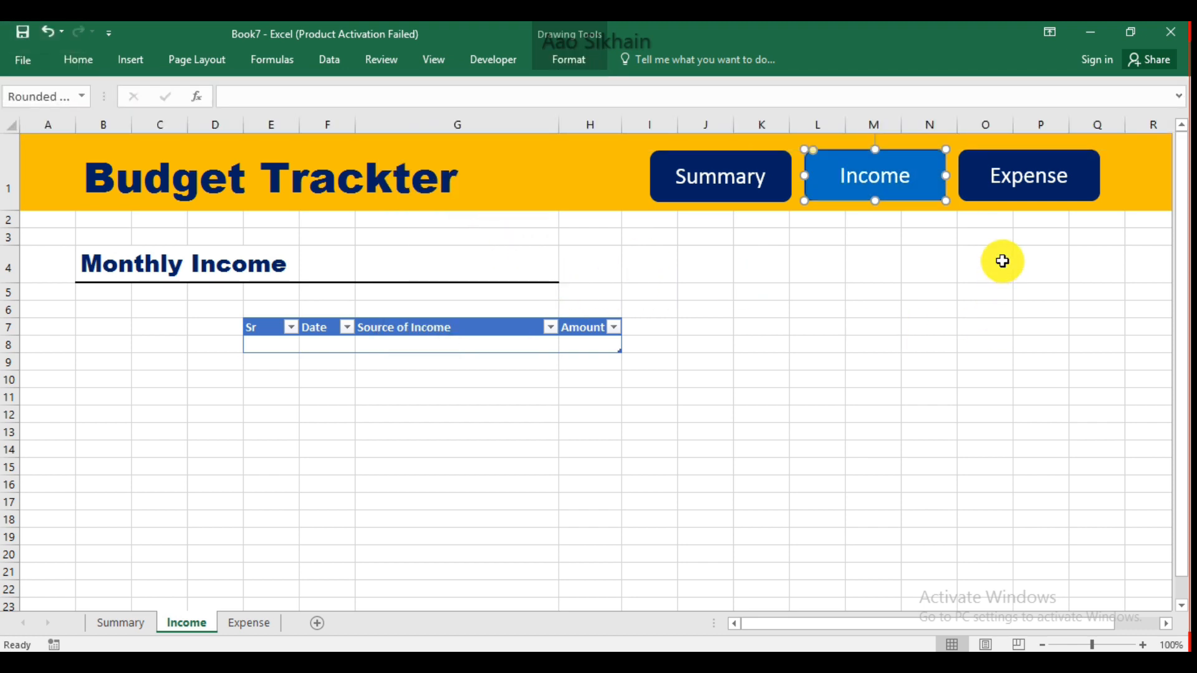
pyautogui.click(251, 623)
pyautogui.click(705, 432)
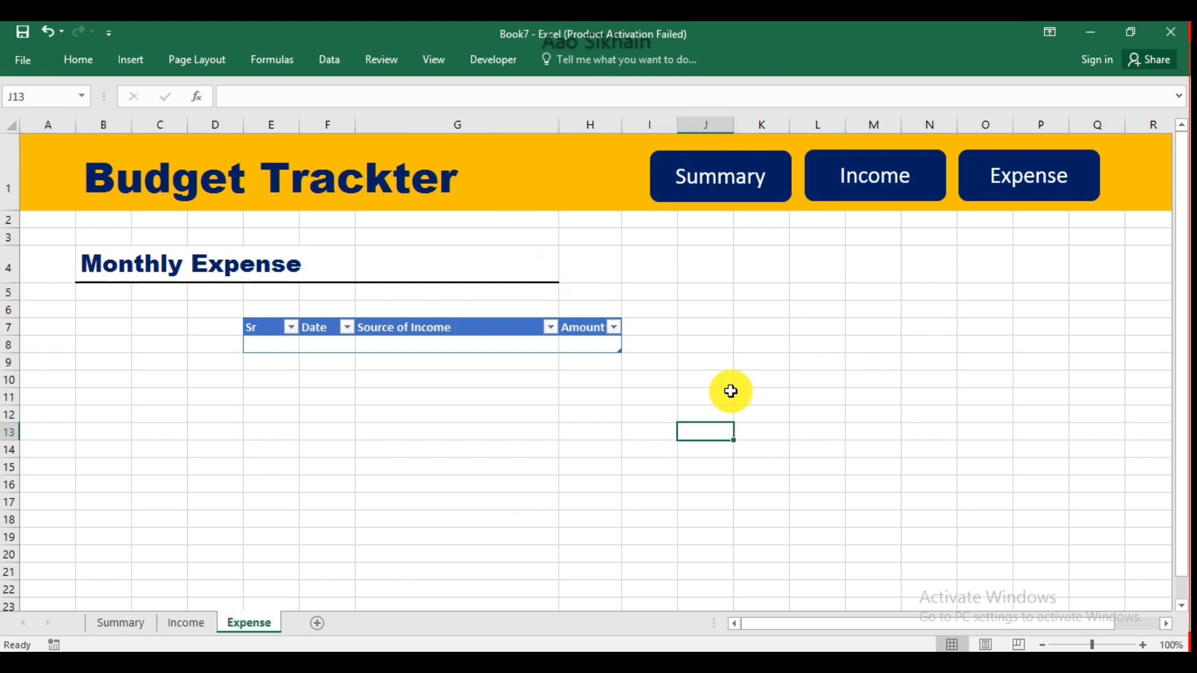
pyautogui.click(991, 187)
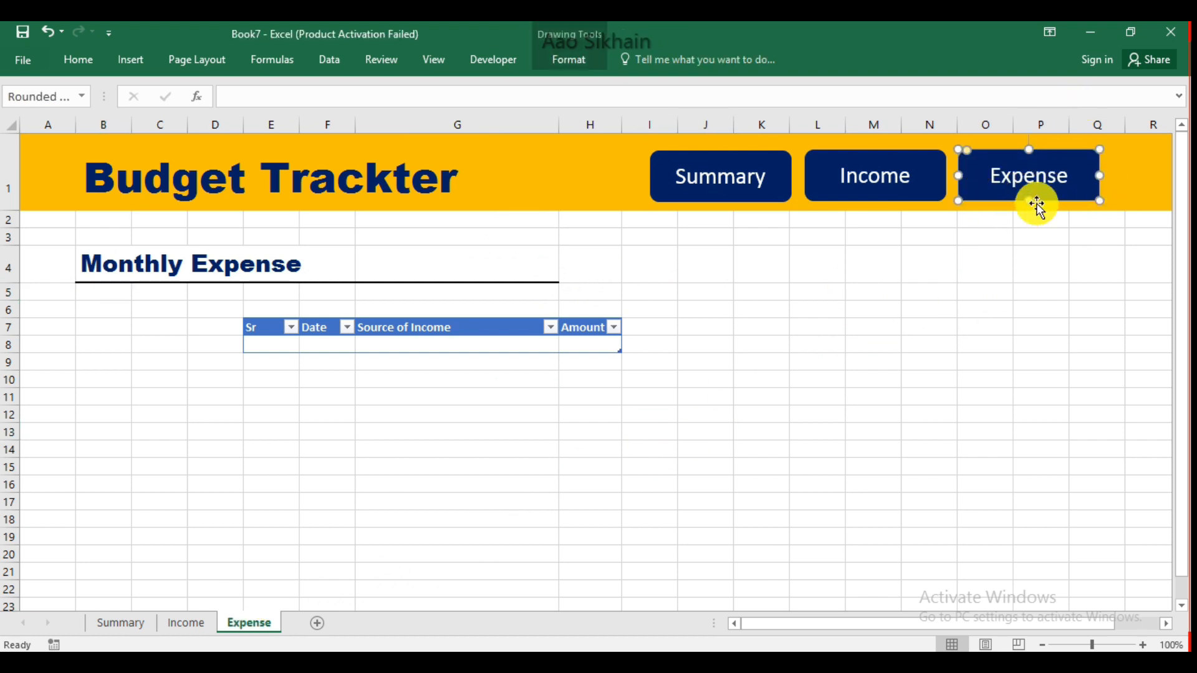
pyautogui.click(583, 62)
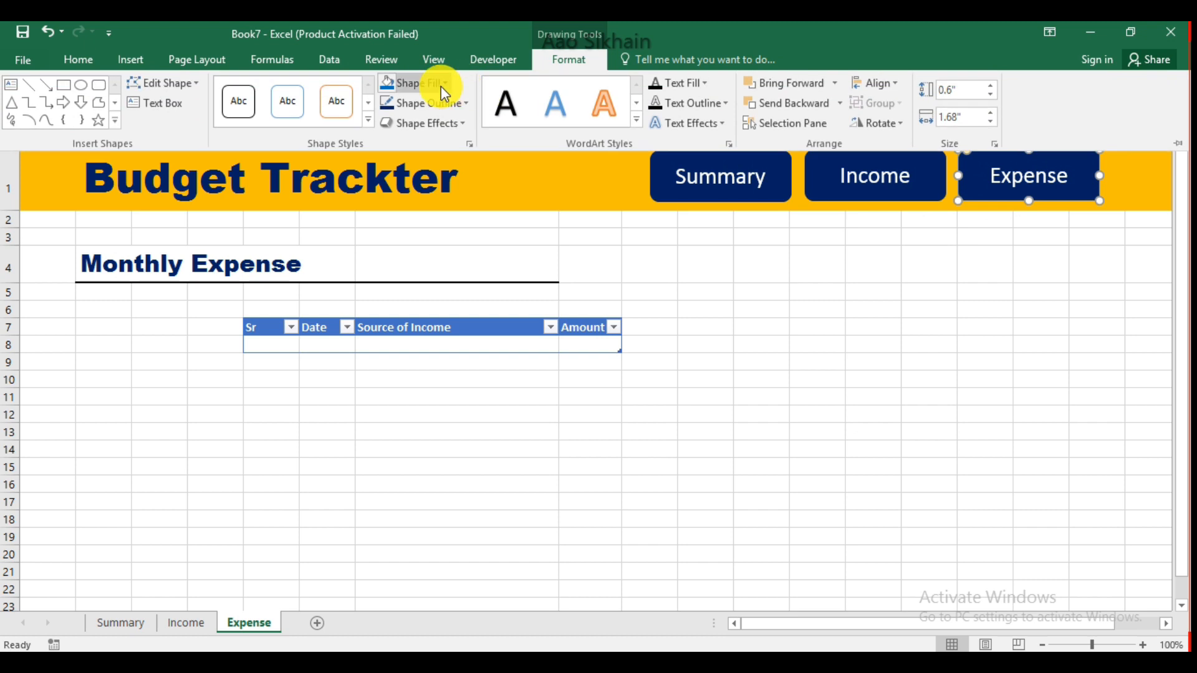
pyautogui.click(440, 87)
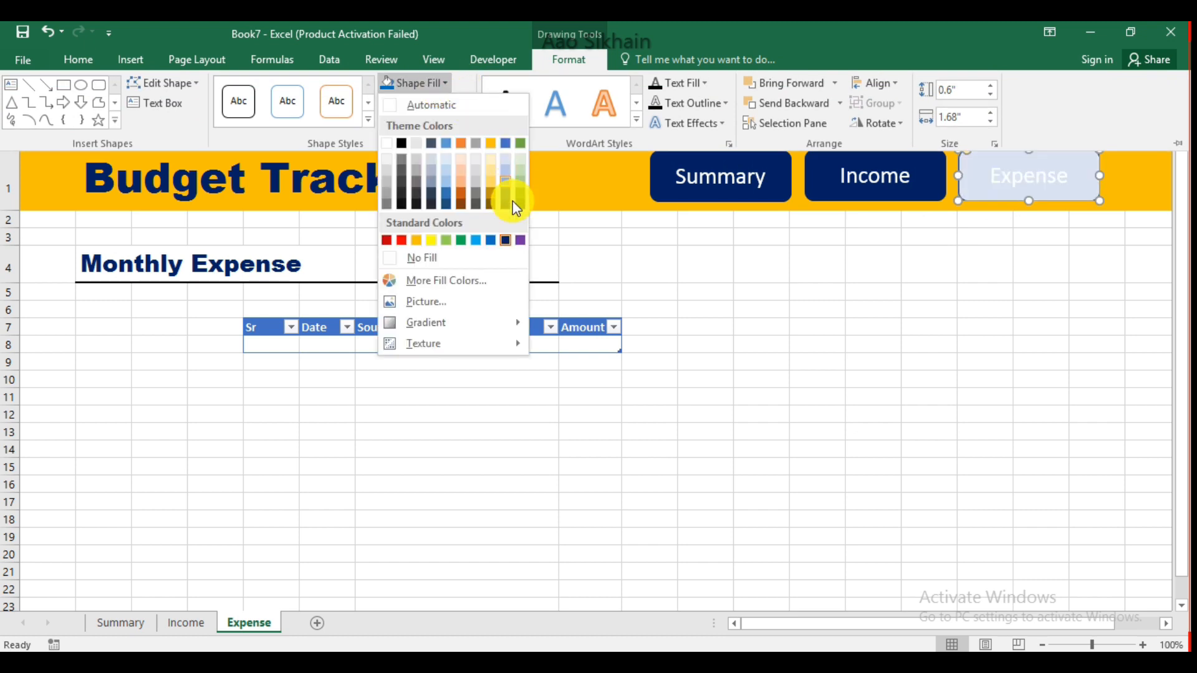
pyautogui.click(490, 240)
pyautogui.click(884, 345)
pyautogui.click(885, 346)
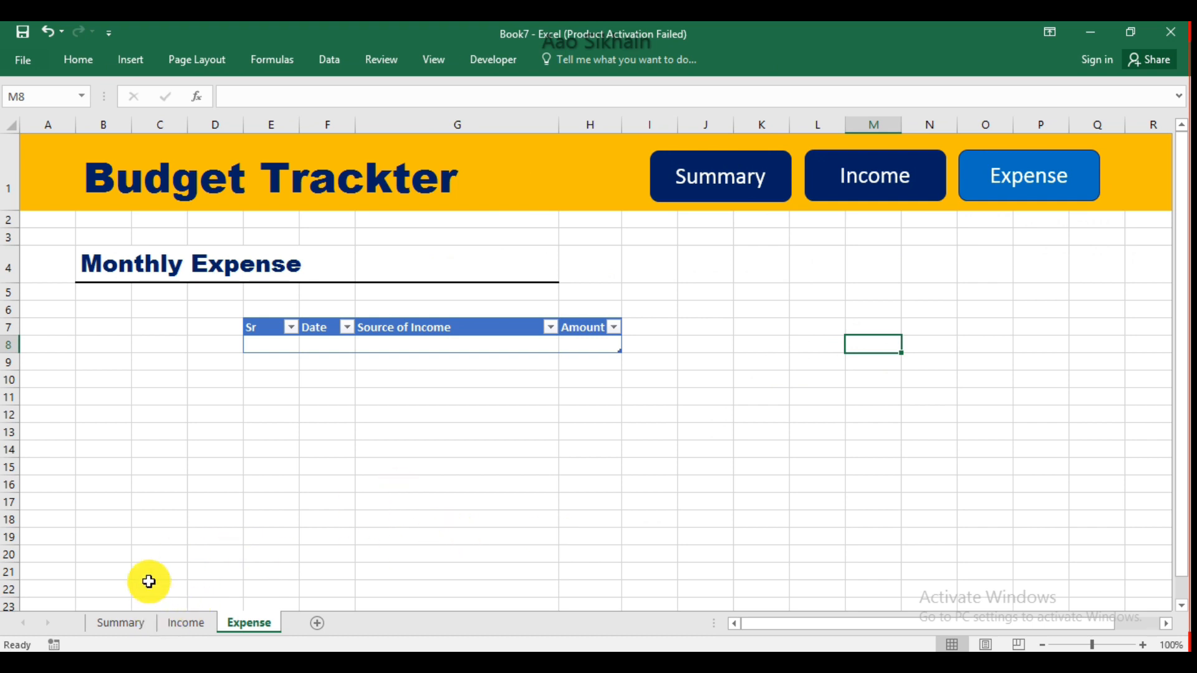
# Check the highlighted buttons across the sheets and enter the heading Summary in cell B4 of the Summary sheet
pyautogui.click(126, 621)
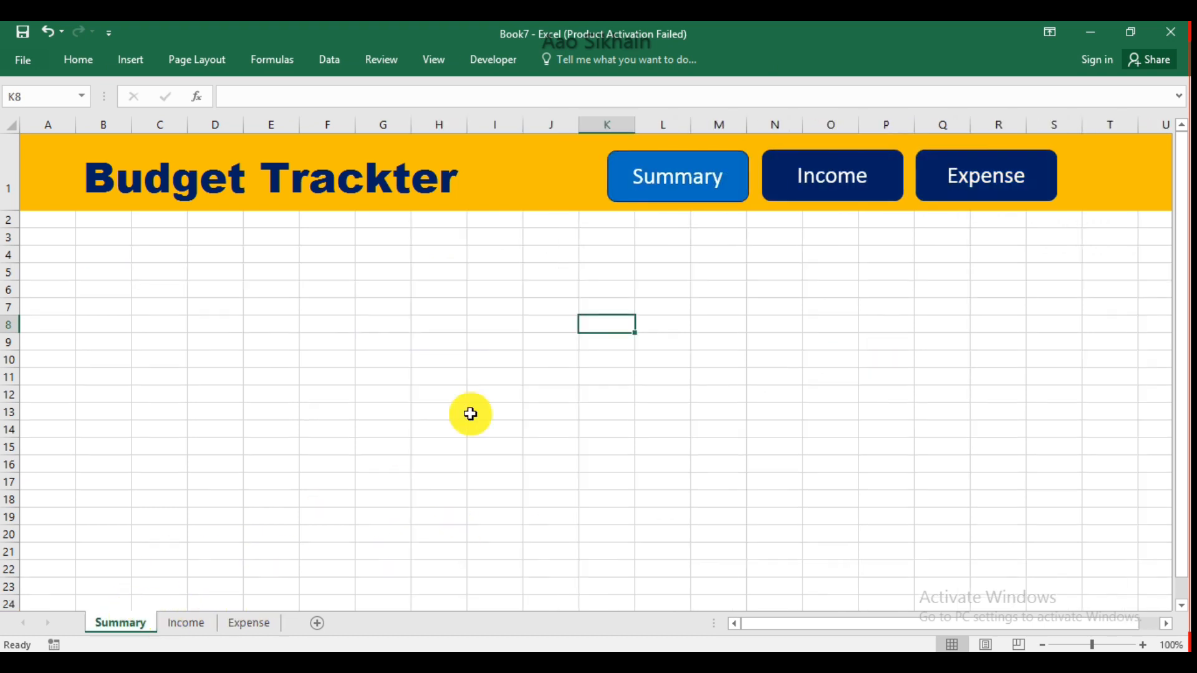
pyautogui.click(187, 623)
pyautogui.click(249, 623)
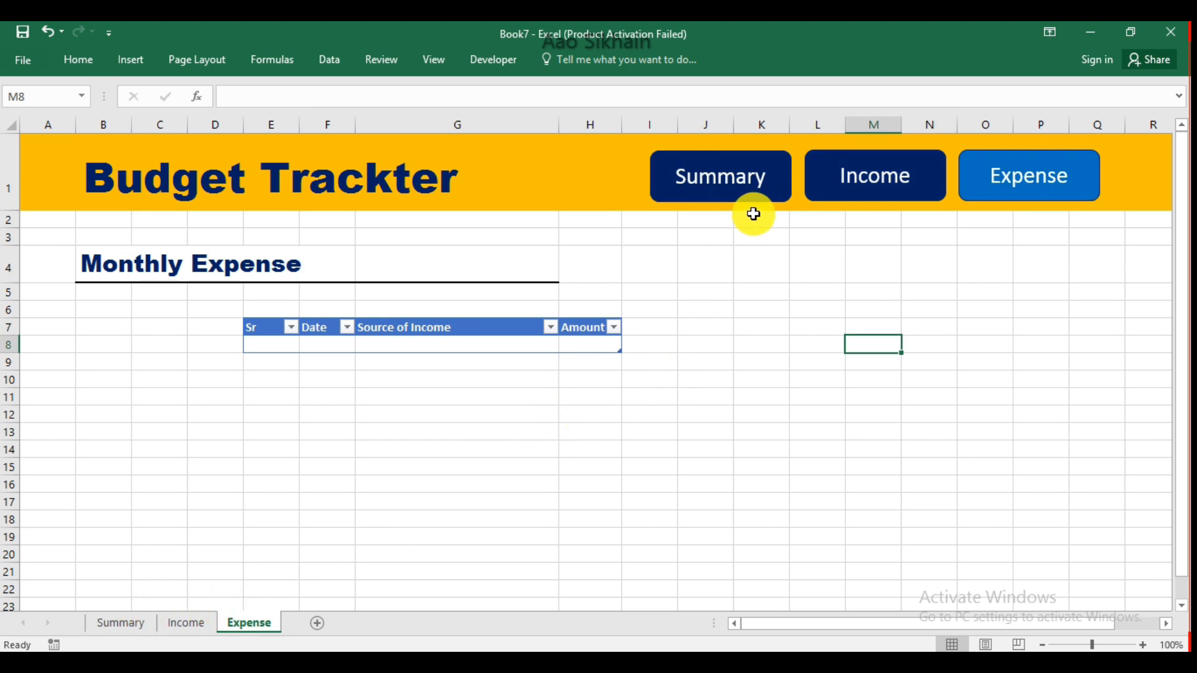
pyautogui.click(136, 624)
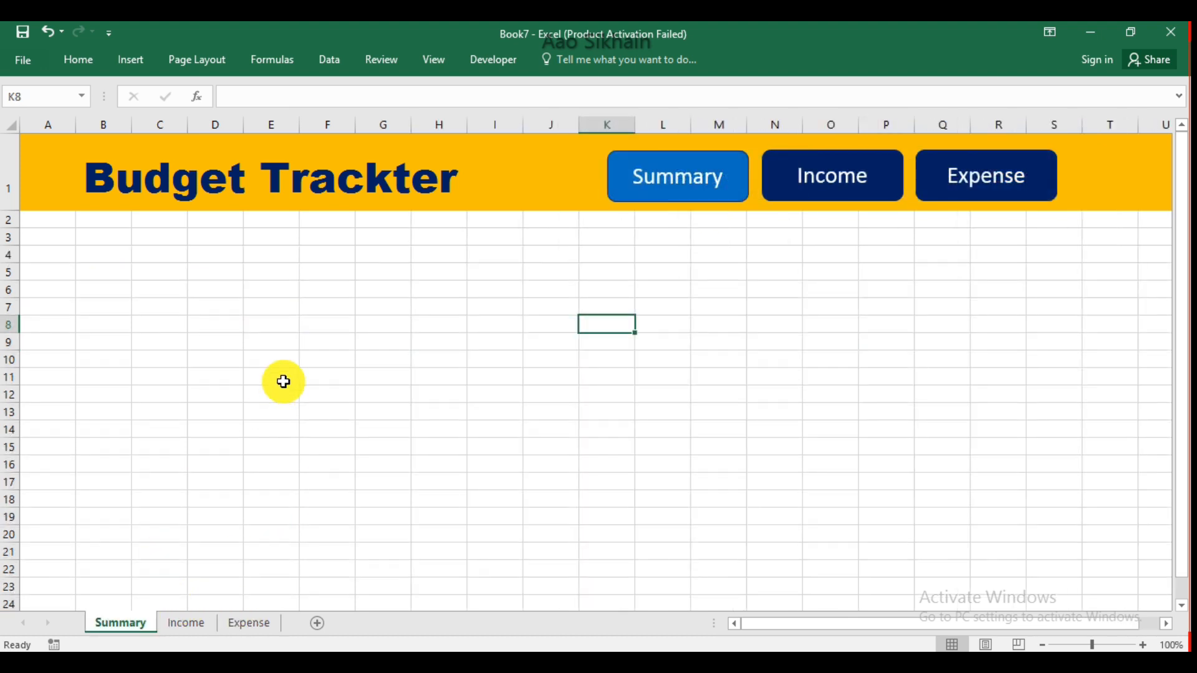
pyautogui.click(99, 255)
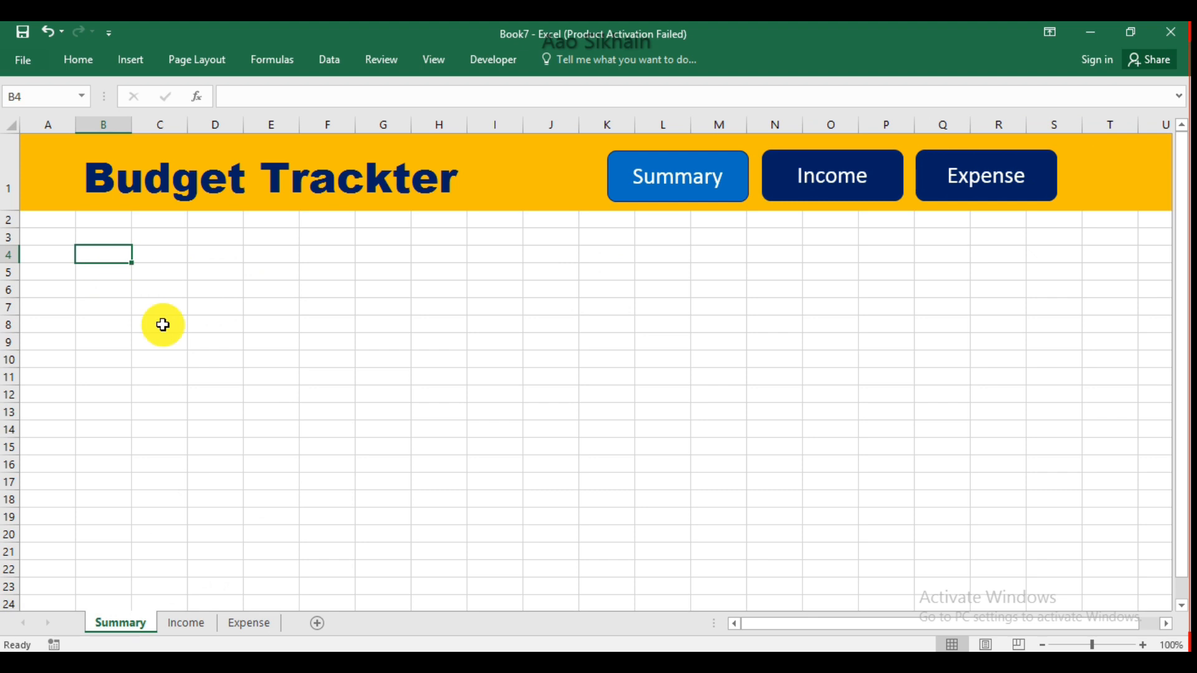
pyautogui.write('Summary')
pyautogui.press('Return')
# Apply a bottom double border across B4:E4 under the Summary heading
pyautogui.moveTo(99, 258); pyautogui.dragTo(276, 265)
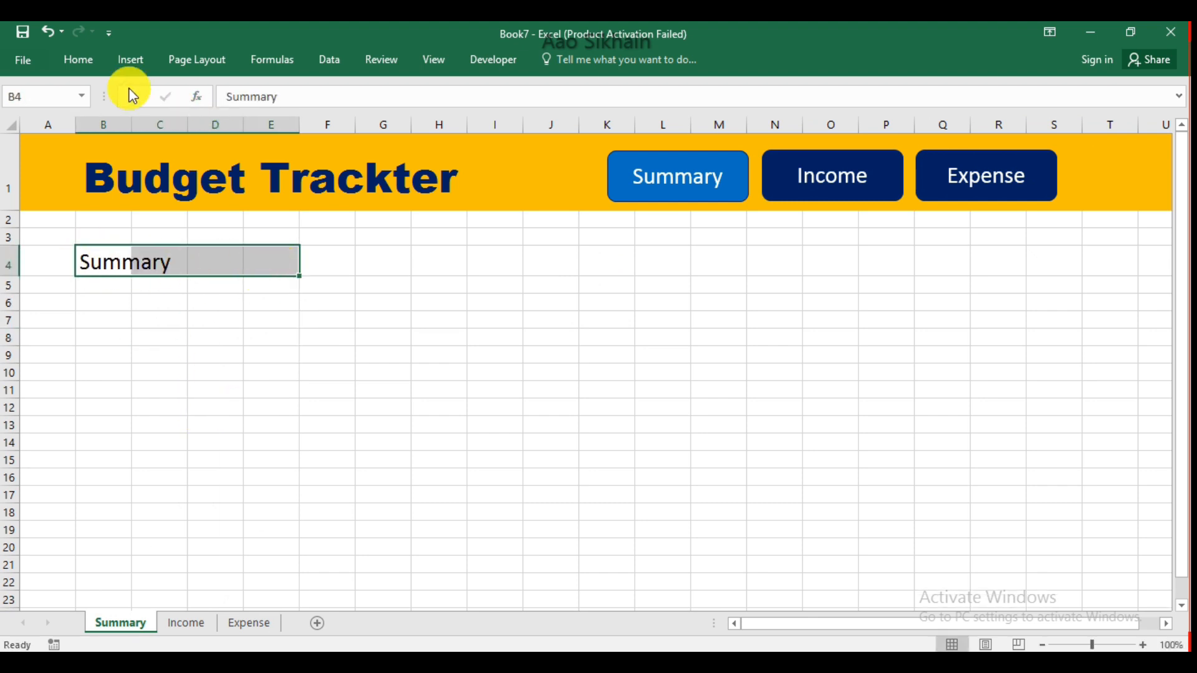
pyautogui.click(74, 59)
pyautogui.click(238, 117)
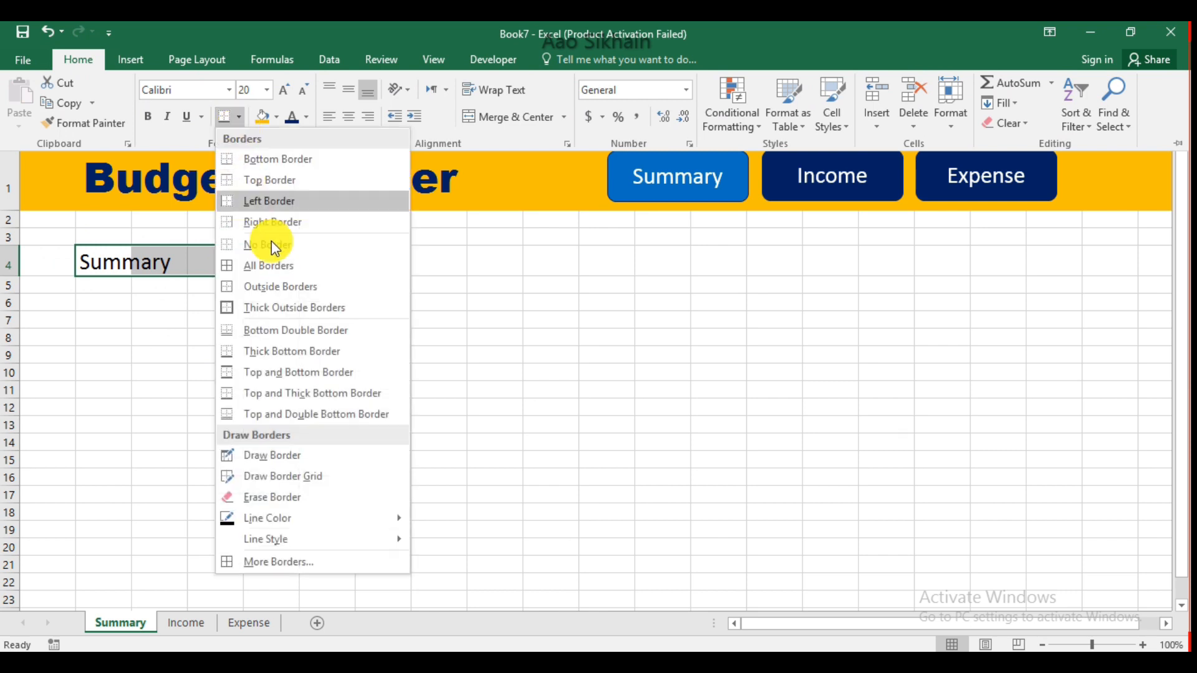
pyautogui.click(291, 330)
pyautogui.click(208, 341)
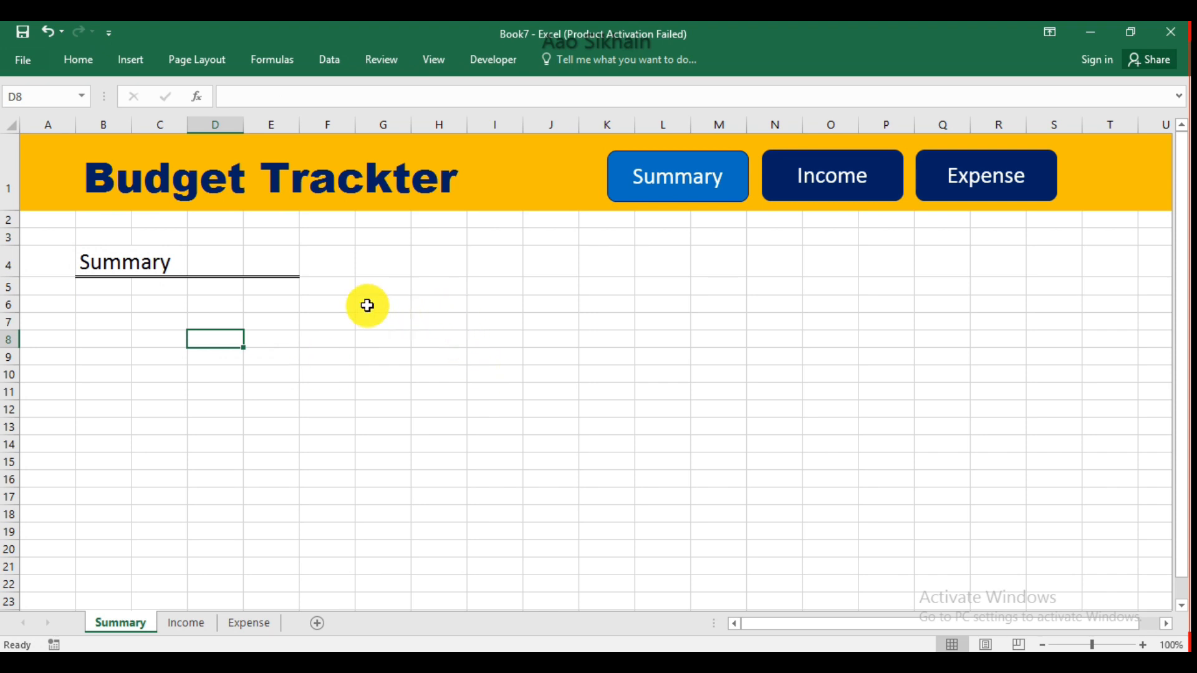
# Enter the labels Monthly income in H6, Monthly Expense in H9 and Remaining Balance in H12
pyautogui.click(425, 305)
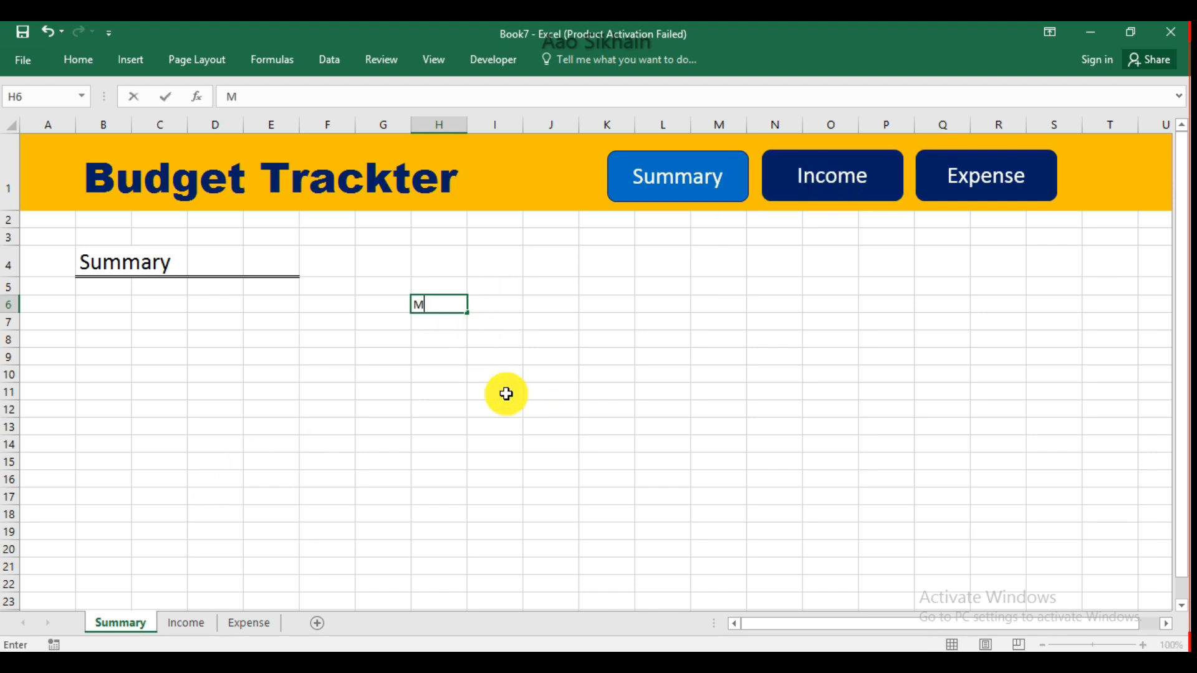
pyautogui.write('Monthly income')
pyautogui.press('Return')
pyautogui.press('Down')
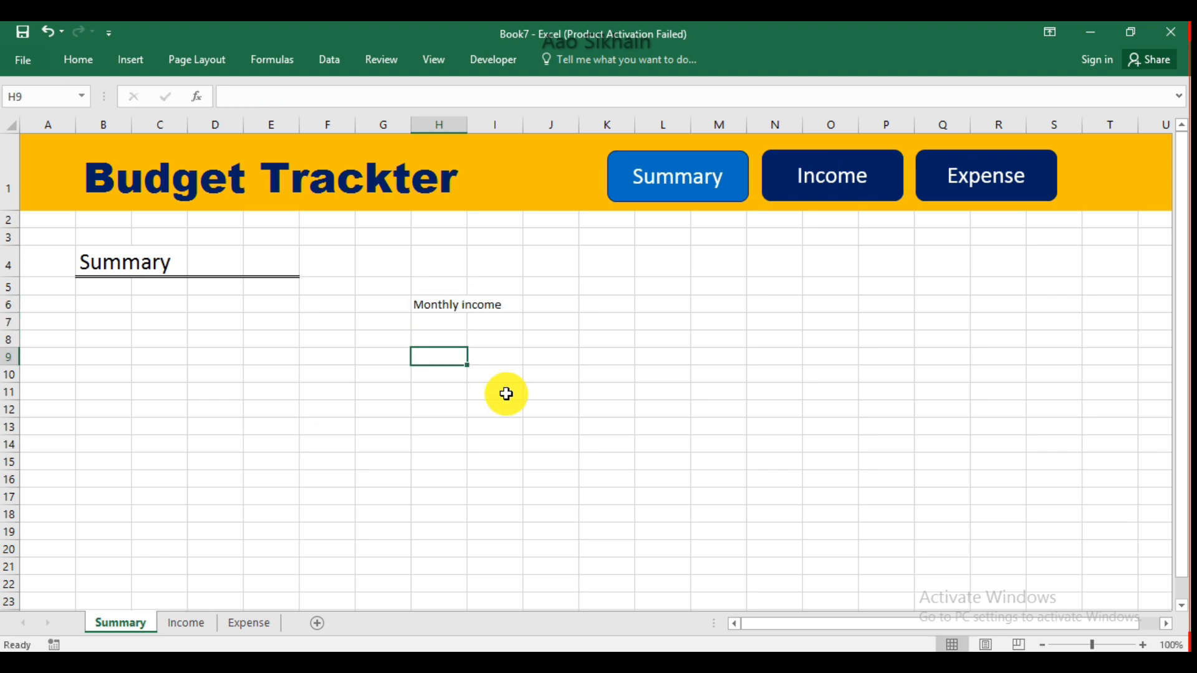
pyautogui.write('Monthly Expense')
pyautogui.press('Return')
pyautogui.press('Down')
pyautogui.press('Down')
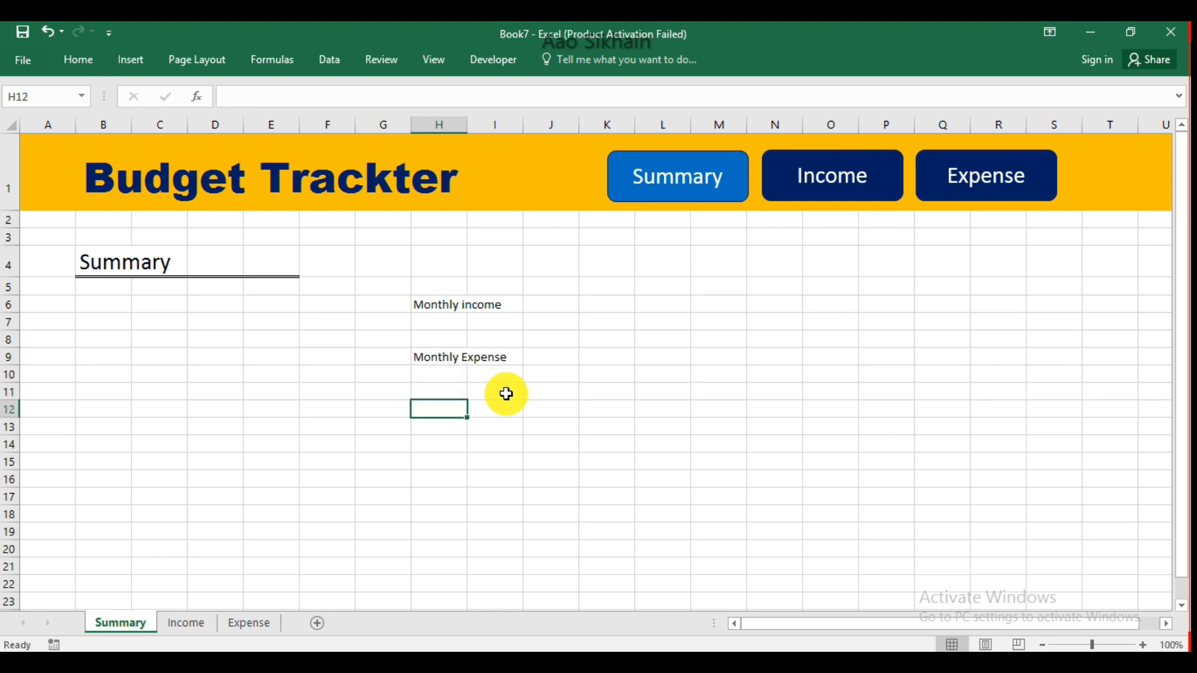
pyautogui.write('Rem')
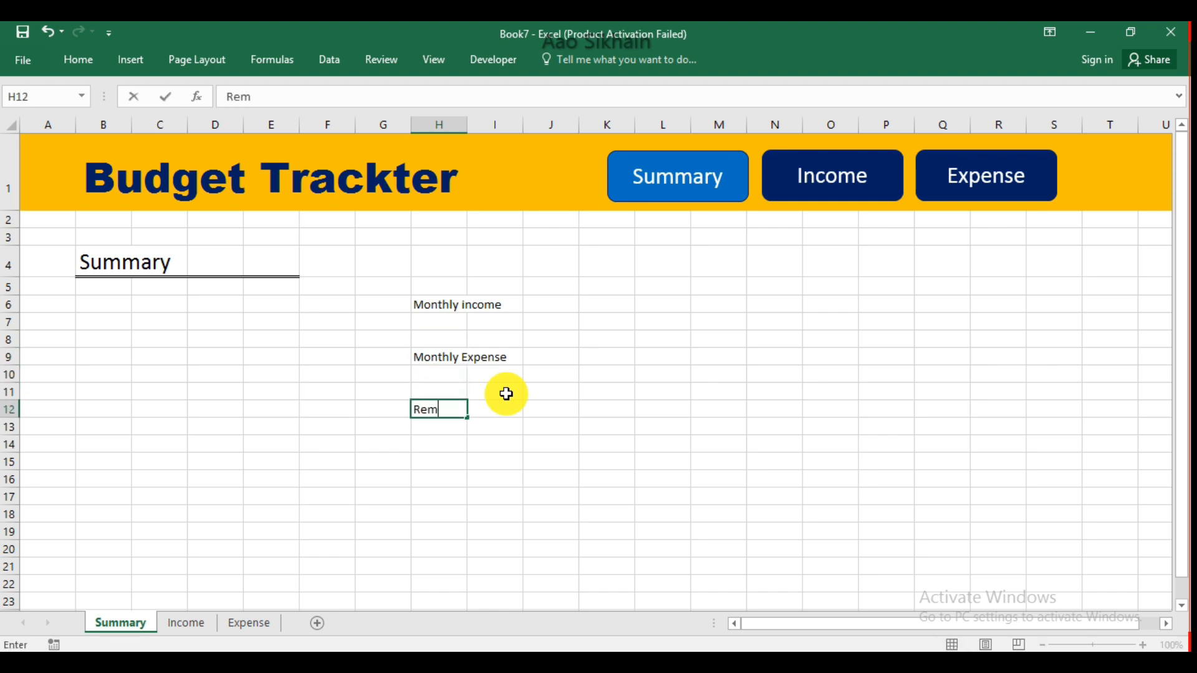
pyautogui.write('aining Balance')
pyautogui.press('Return')
# Increase the font size of the three labels in H6, H9 and H12 to 20
pyautogui.click(455, 301)
pyautogui.keyDown('ctrl'); pyautogui.click(452, 358); pyautogui.keyUp('ctrl')
pyautogui.keyDown('ctrl'); pyautogui.click(457, 411); pyautogui.keyUp('ctrl')
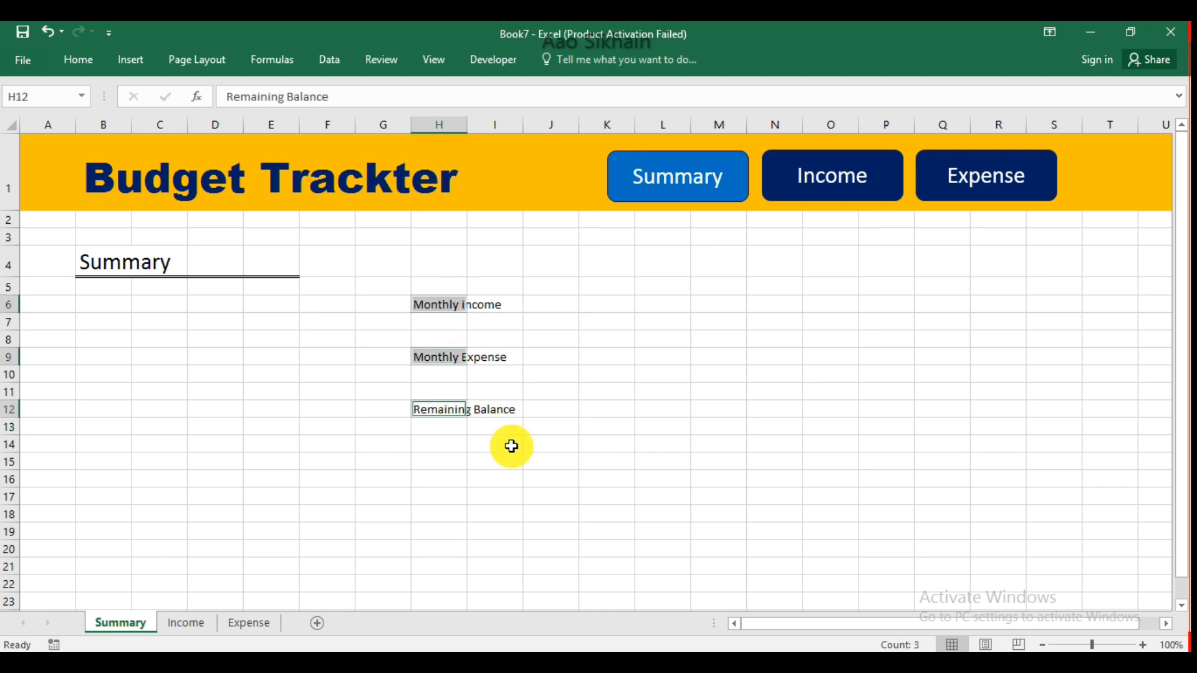
pyautogui.click(511, 446)
pyautogui.click(454, 302)
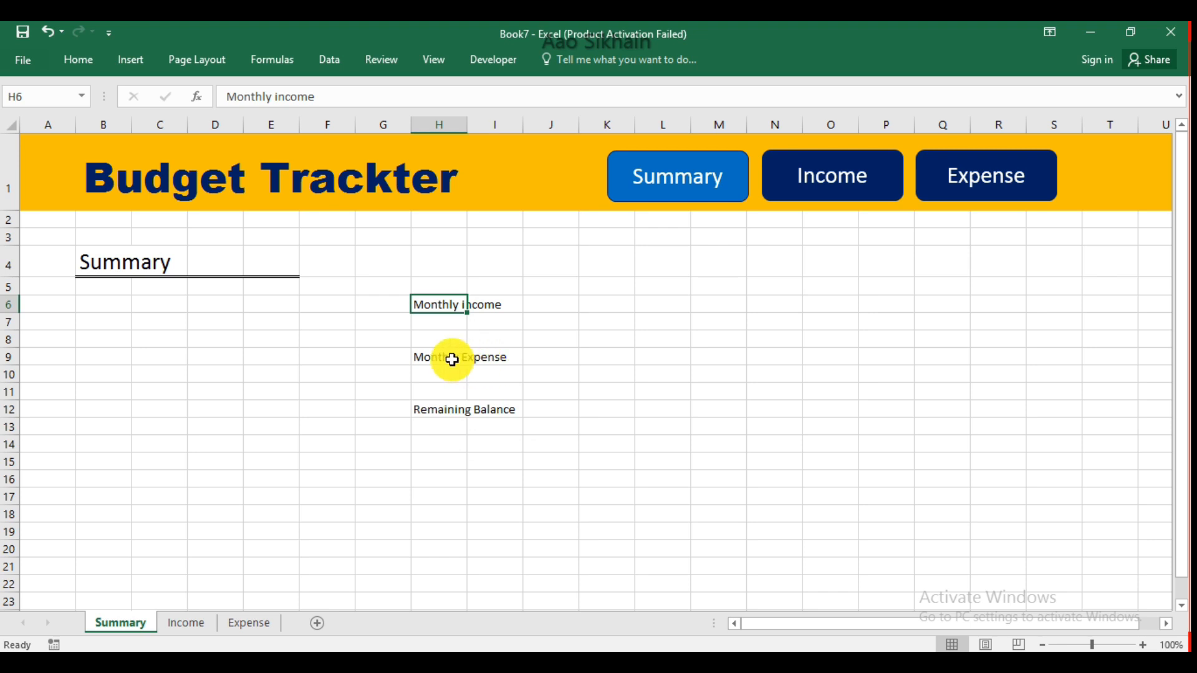
pyautogui.keyDown('ctrl'); pyautogui.click(452, 360); pyautogui.keyUp('ctrl')
pyautogui.keyDown('ctrl'); pyautogui.click(454, 416); pyautogui.keyUp('ctrl')
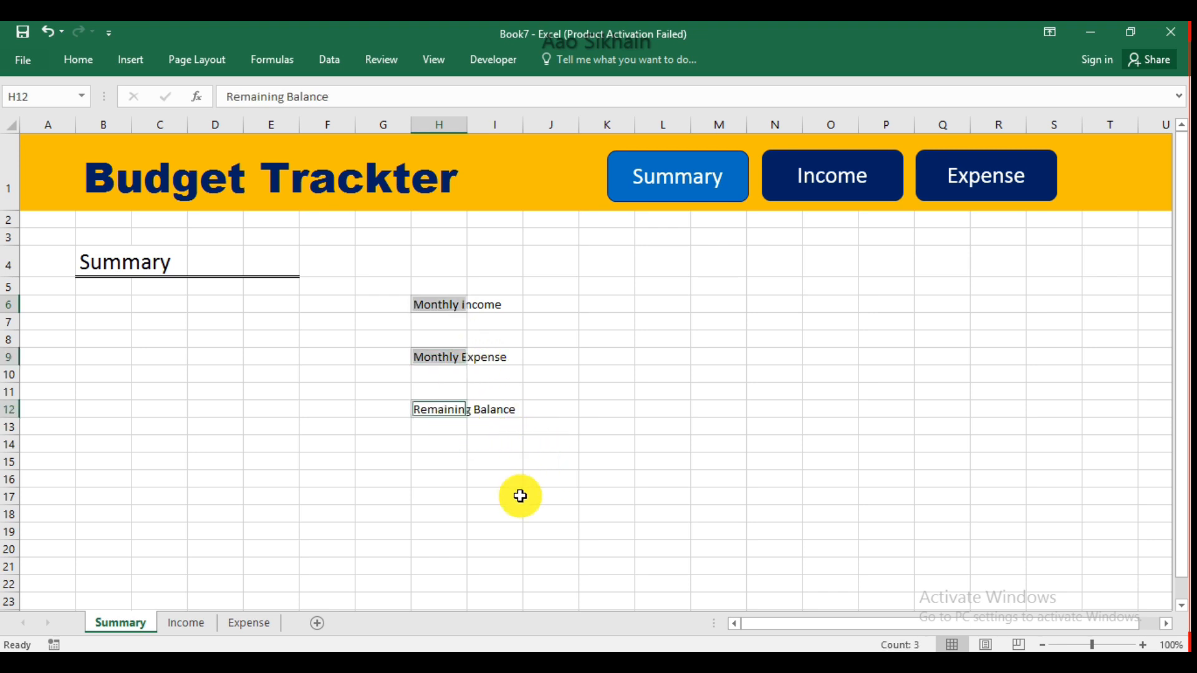
pyautogui.click(78, 58)
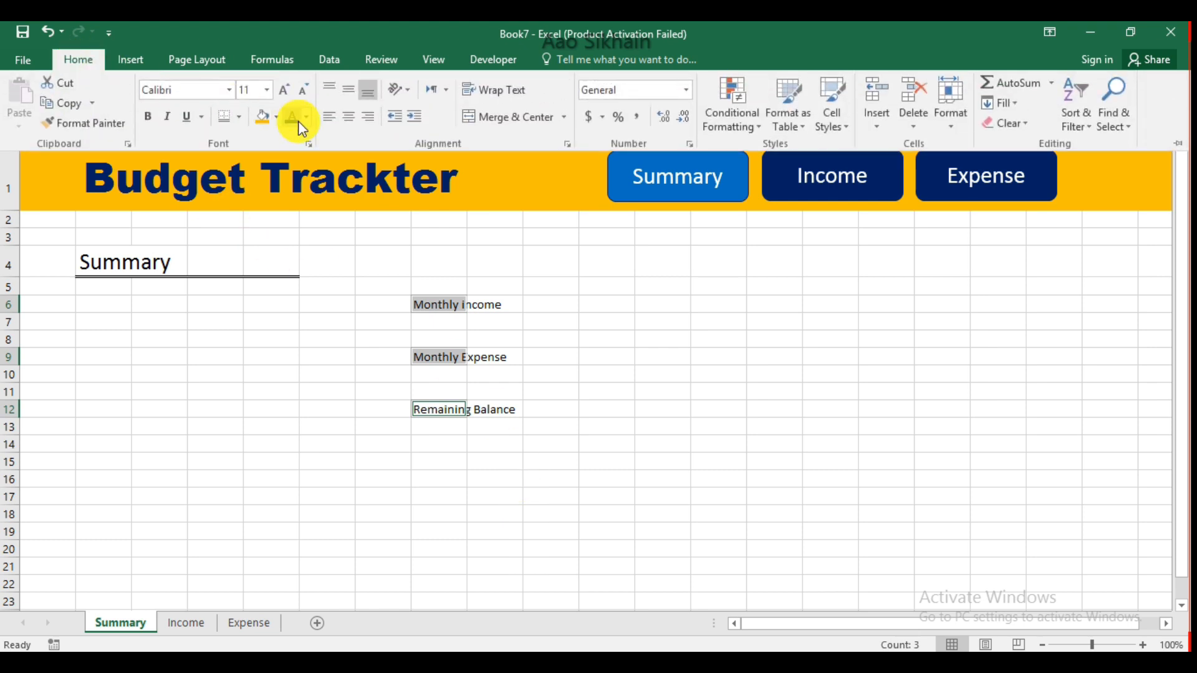
pyautogui.click(282, 90)
pyautogui.click(281, 91)
pyautogui.click(282, 90)
pyautogui.click(282, 90)
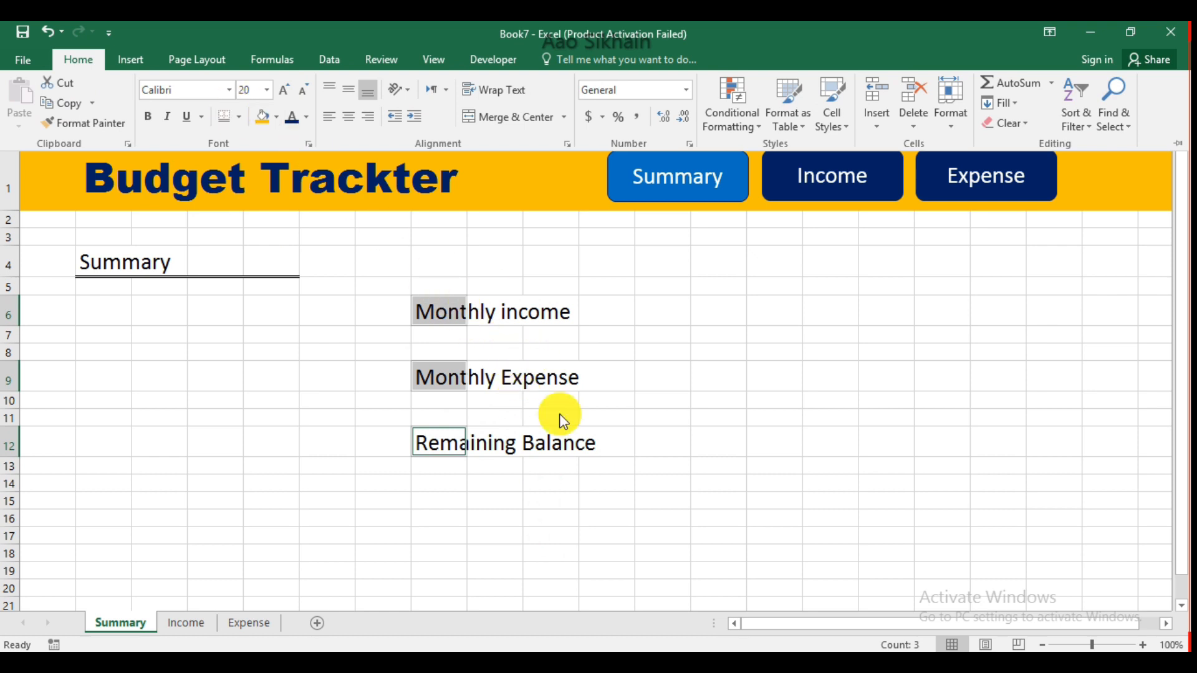
# Change the font of the labels in H6, H9 and H12 to Arial
pyautogui.click(614, 518)
pyautogui.click(77, 58)
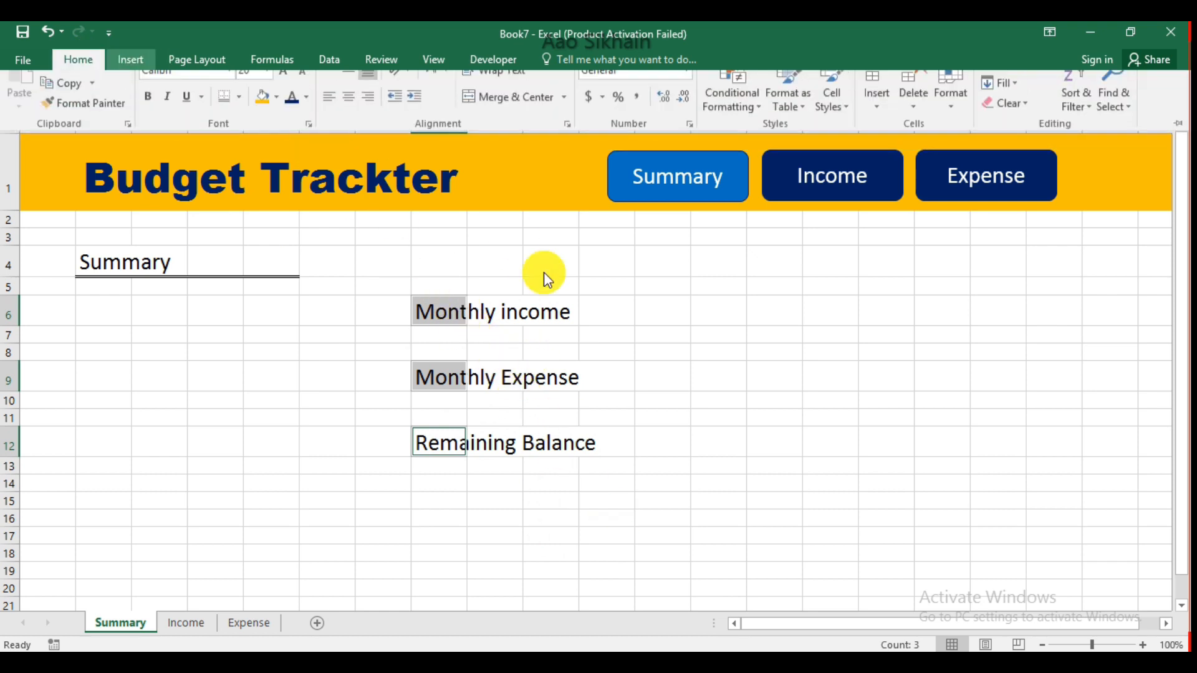
pyautogui.click(228, 92)
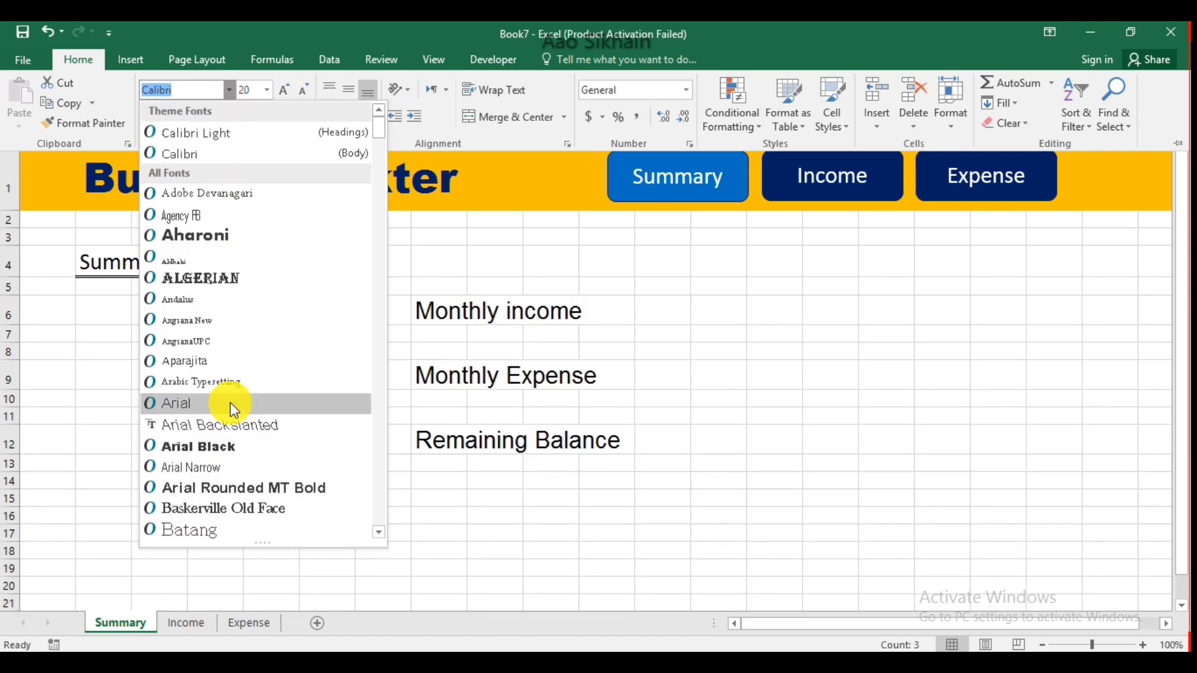
pyautogui.click(230, 402)
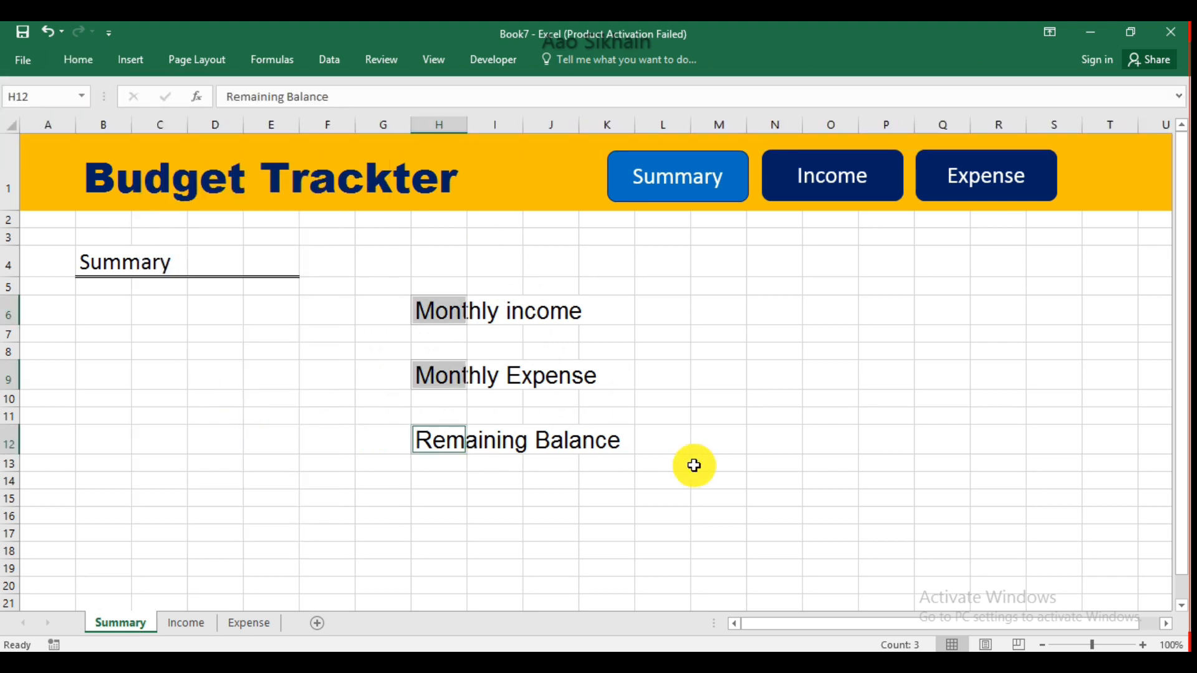
# Try a bottom double border under the label rows H6:L6, H9:L9 and H12:L12
pyautogui.moveTo(449, 310); pyautogui.dragTo(663, 309)
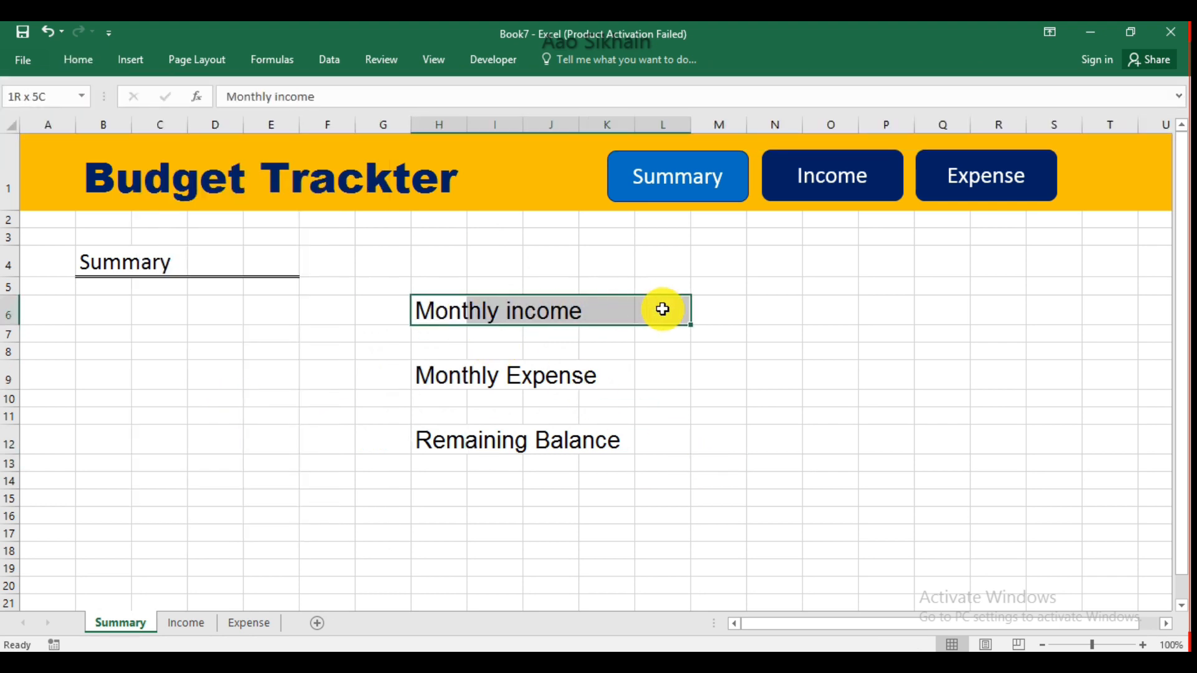
pyautogui.moveTo(447, 376); pyautogui.dragTo(648, 375)
pyautogui.moveTo(451, 436); pyautogui.dragTo(663, 440)
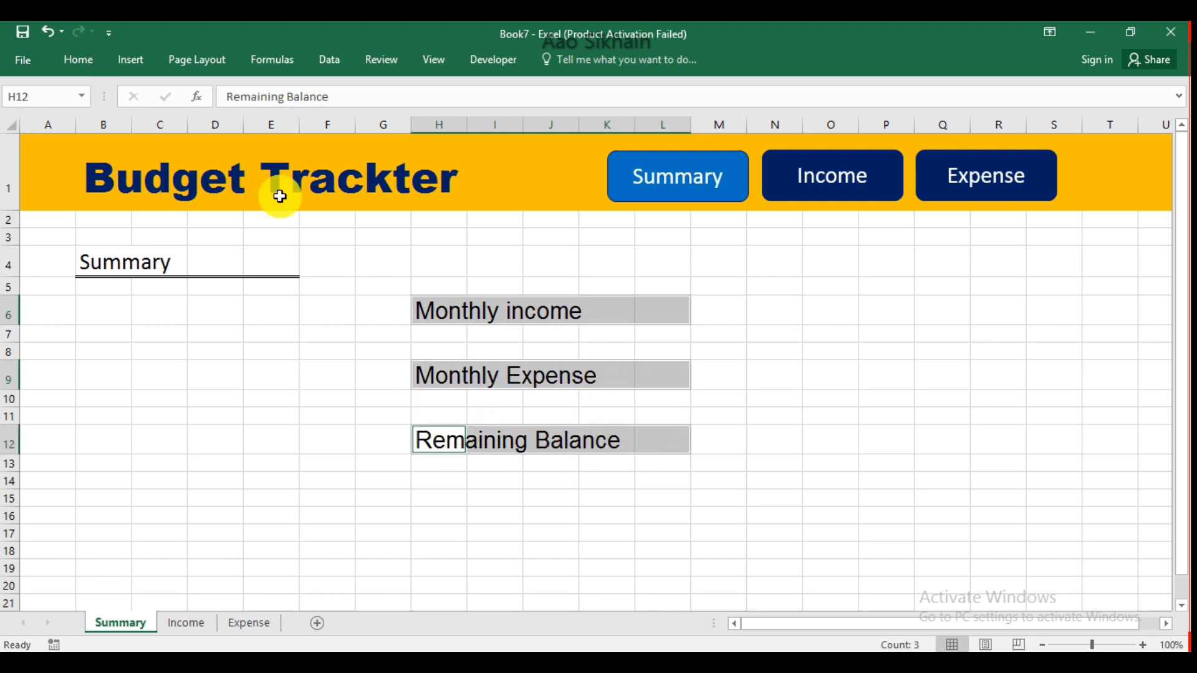
pyautogui.click(91, 60)
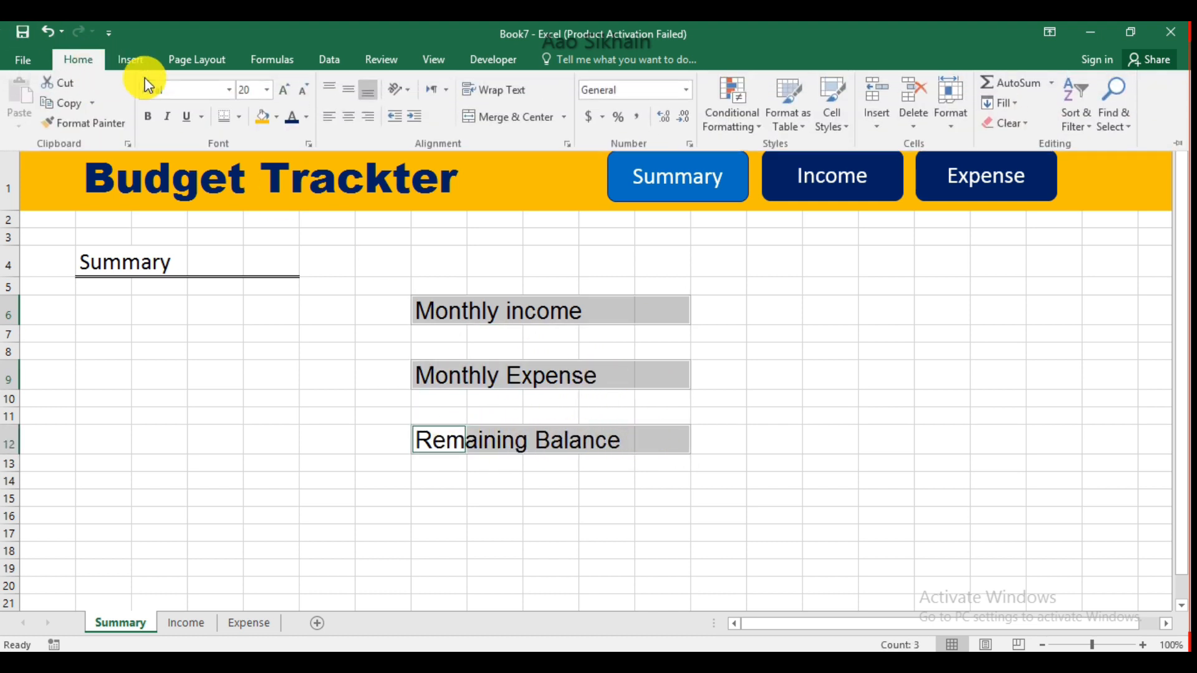
pyautogui.click(242, 119)
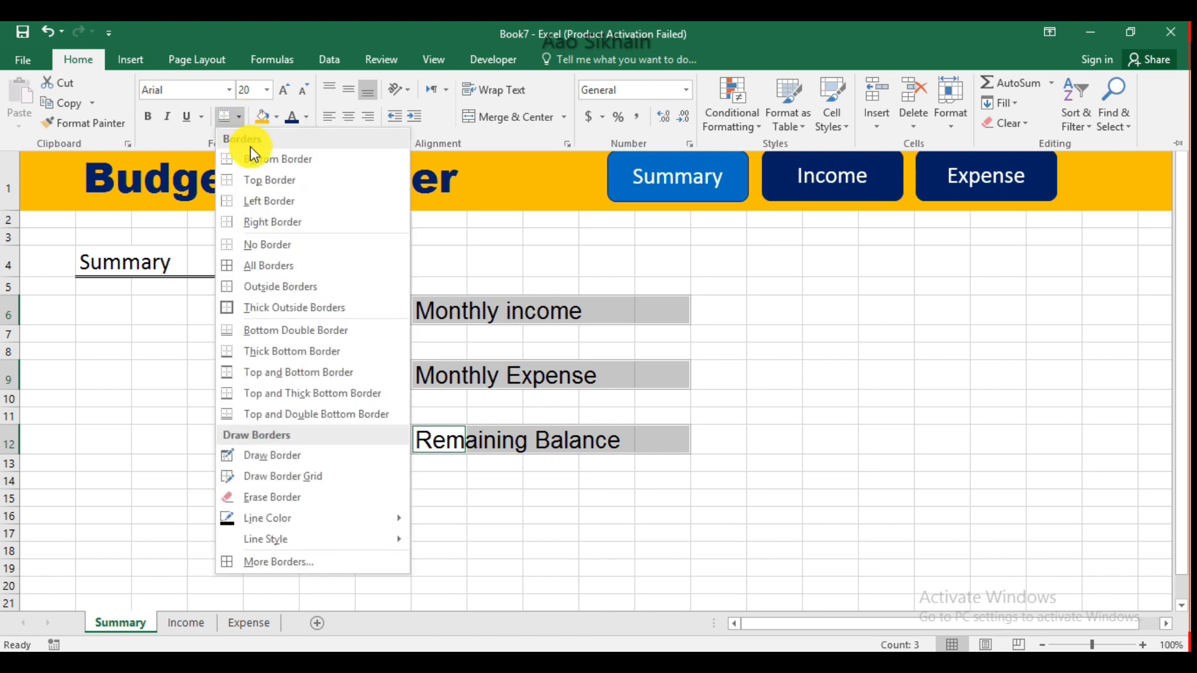
pyautogui.click(319, 336)
pyautogui.click(510, 534)
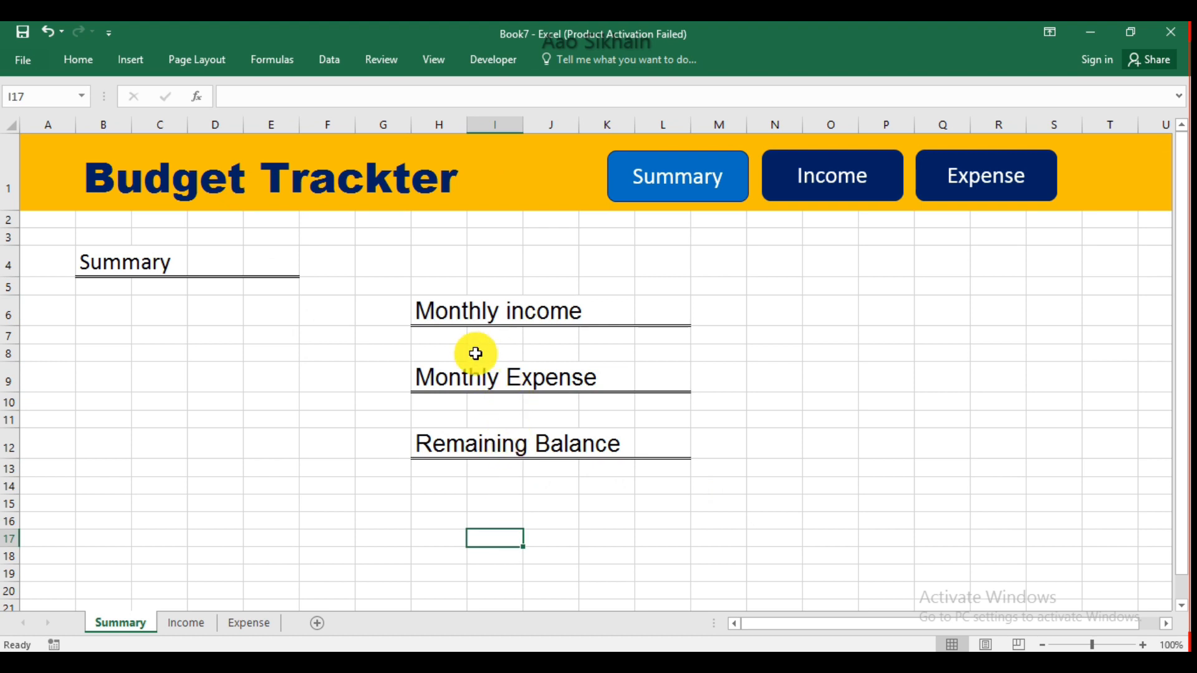
# Apply a thick bottom border to the label rows H6:L6, H9:L9 and H12:L12
pyautogui.moveTo(433, 302); pyautogui.dragTo(649, 303)
pyautogui.keyDown('ctrl'); pyautogui.moveTo(439, 375); pyautogui.dragTo(651, 374); pyautogui.keyUp('ctrl')
pyautogui.keyDown('ctrl'); pyautogui.moveTo(440, 443); pyautogui.dragTo(670, 440); pyautogui.keyUp('ctrl')
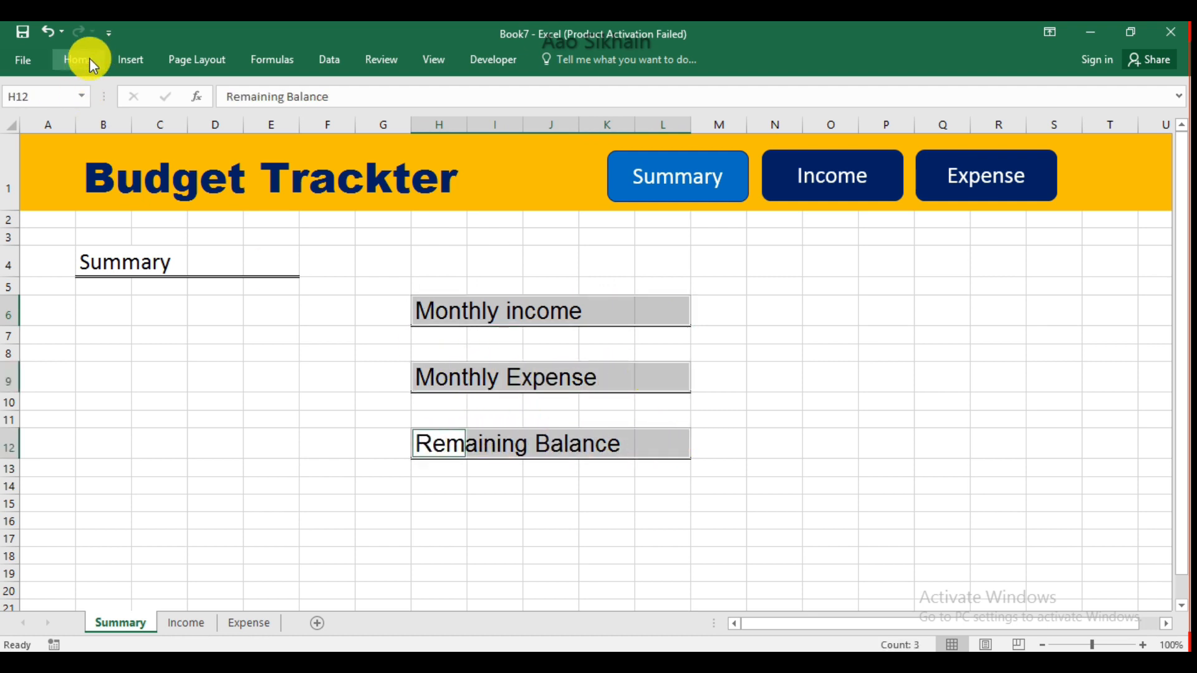
pyautogui.click(89, 58)
pyautogui.click(237, 116)
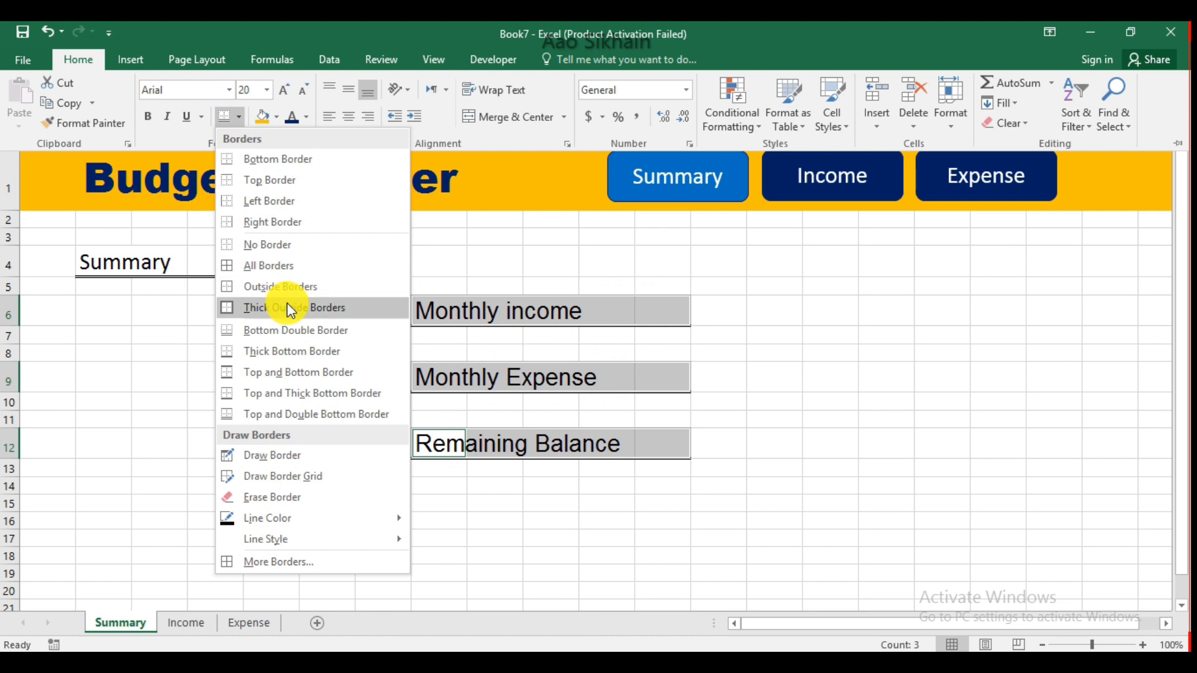
pyautogui.click(336, 352)
pyautogui.click(601, 498)
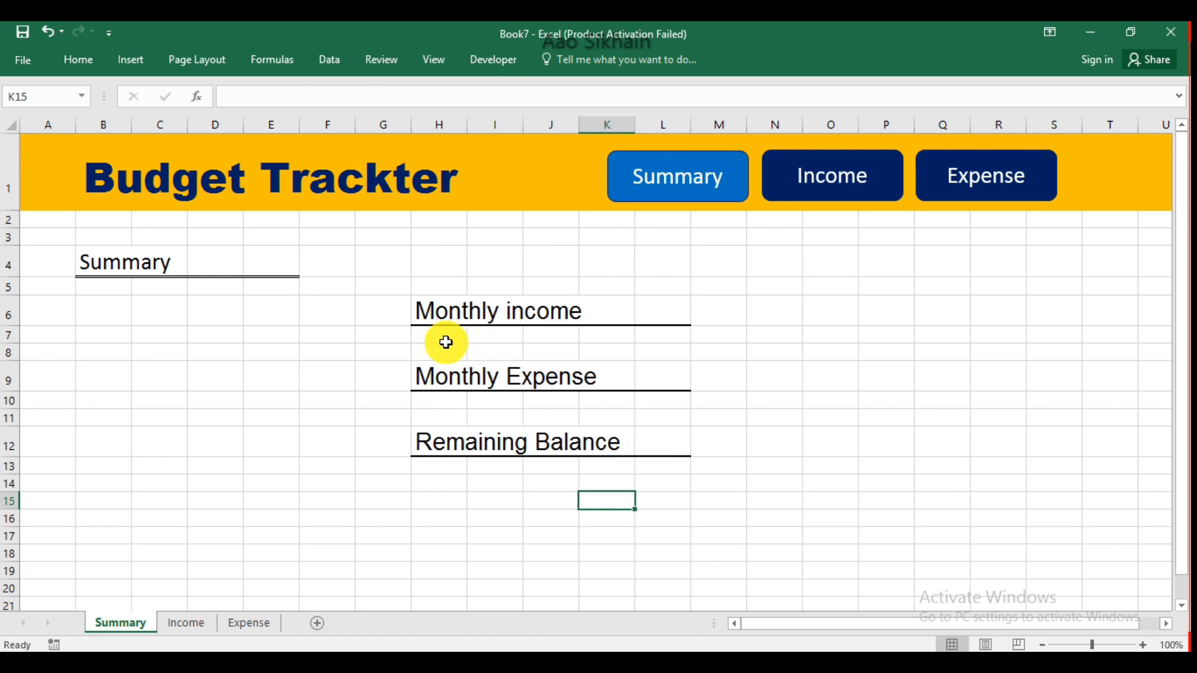
# Review the Summary labels, the Income and Expense tables, and the navigation buttons across the three sheets
pyautogui.click(445, 337)
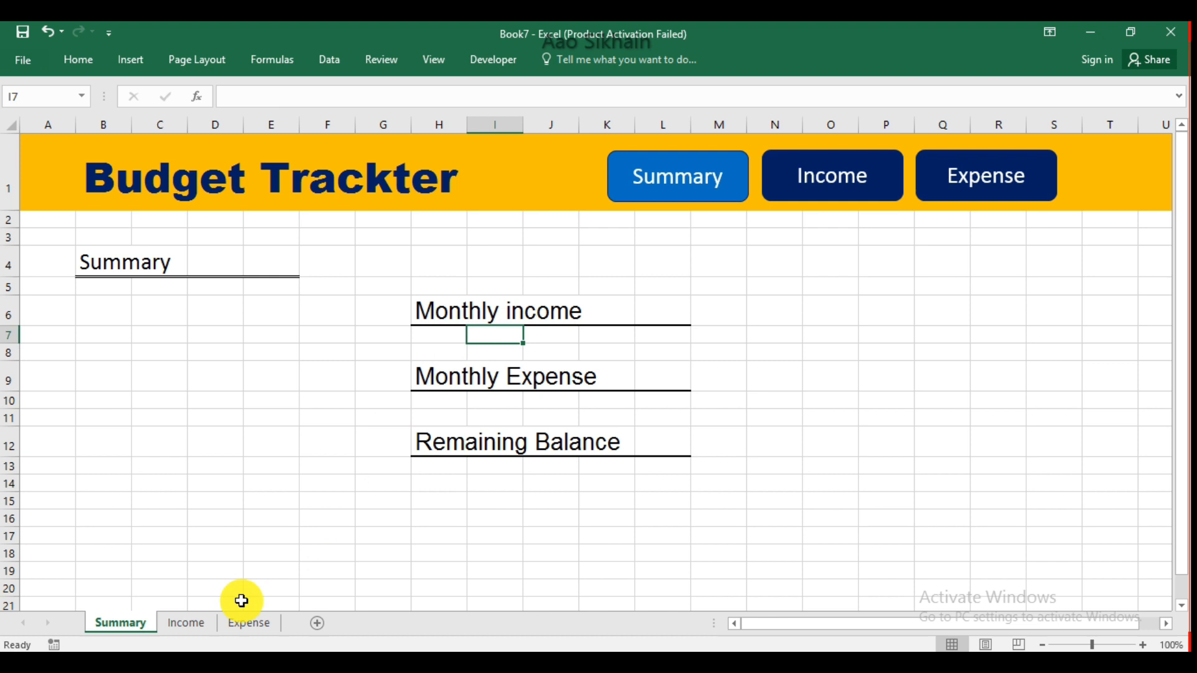
pyautogui.click(181, 623)
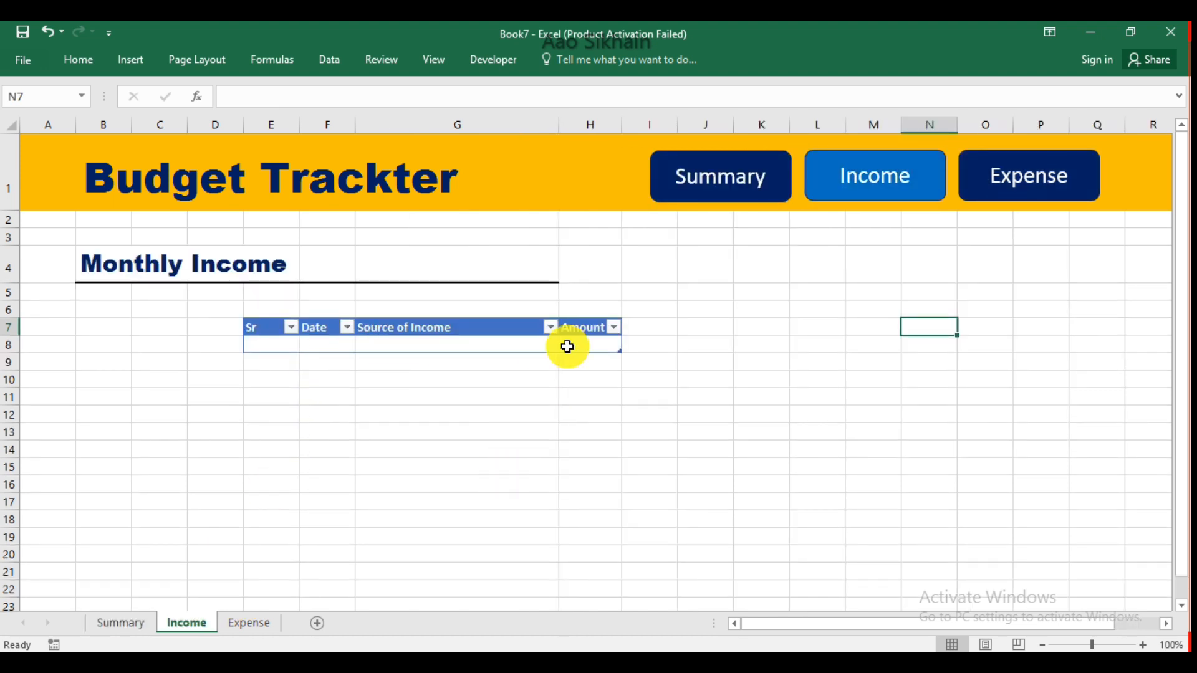
pyautogui.click(122, 622)
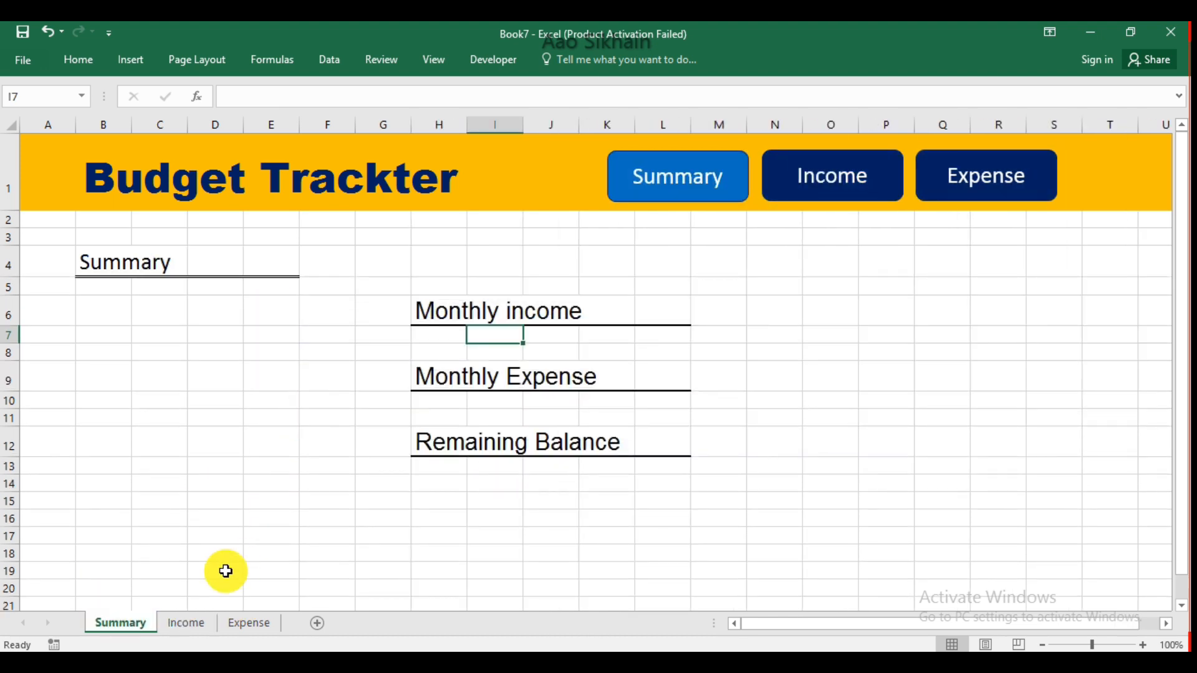
pyautogui.click(190, 619)
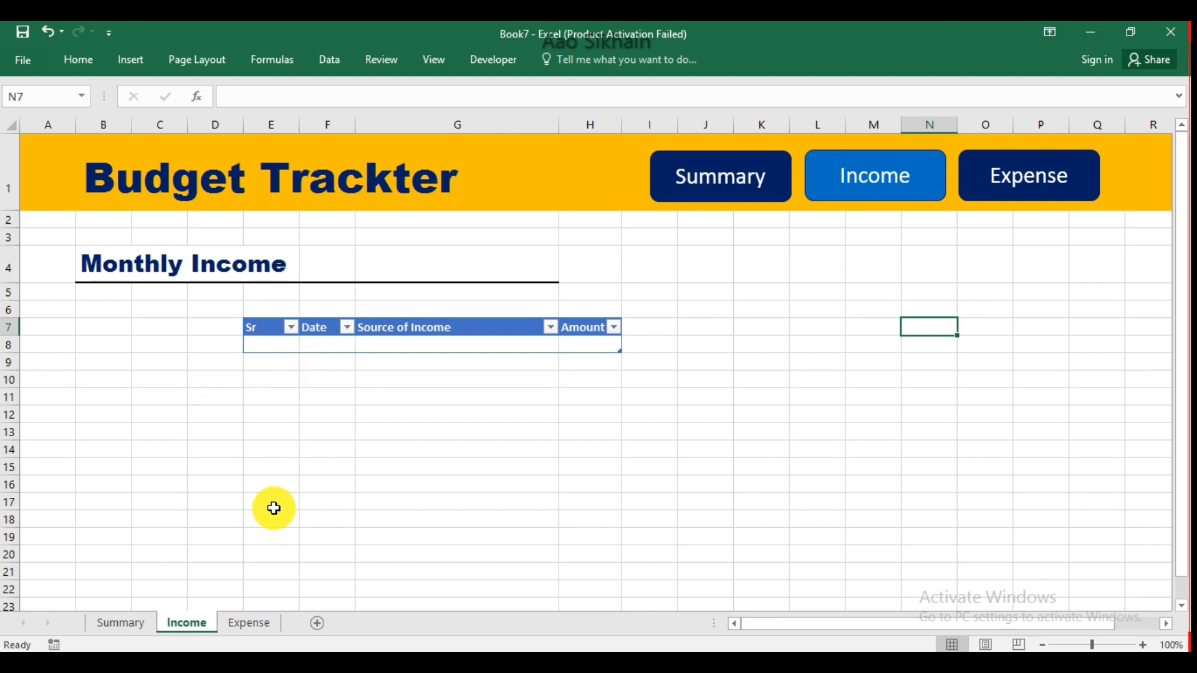
pyautogui.click(240, 621)
pyautogui.click(194, 625)
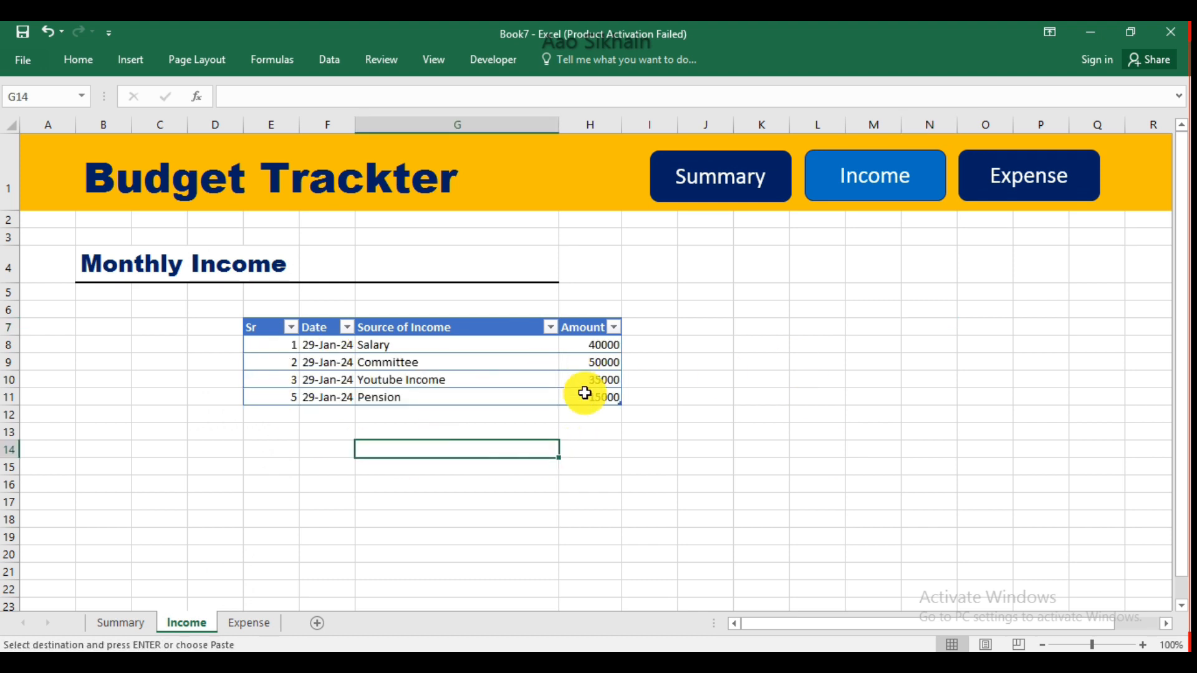
pyautogui.click(243, 633)
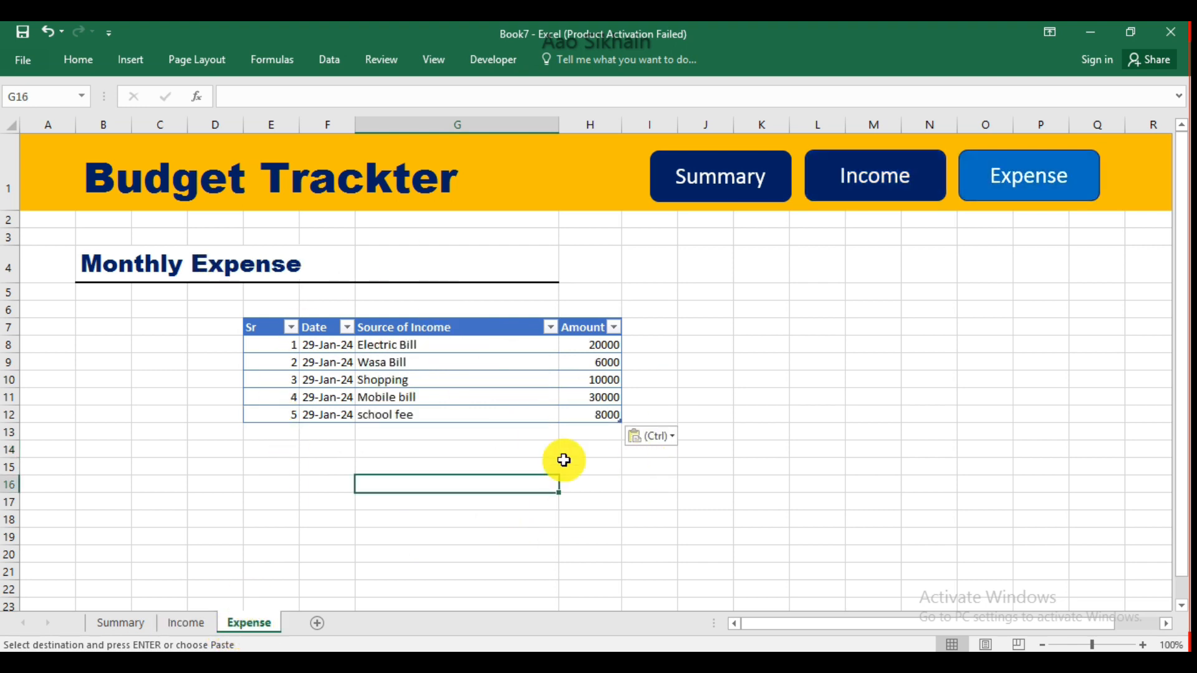
pyautogui.click(190, 623)
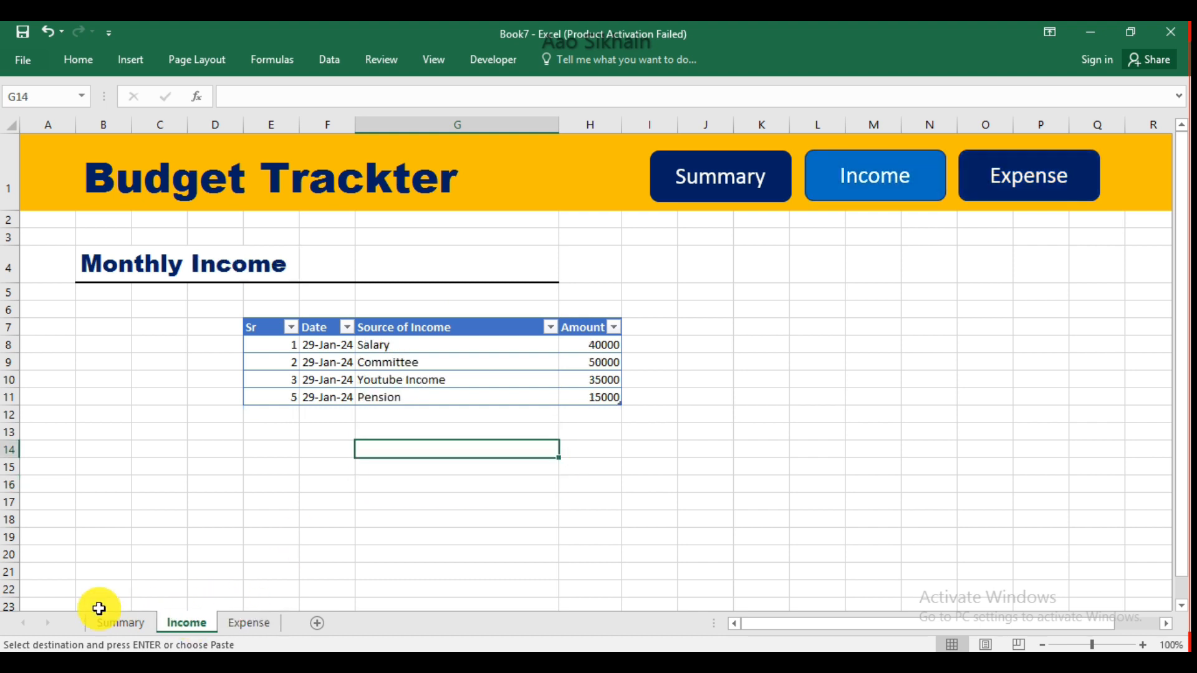
pyautogui.click(697, 181)
pyautogui.click(1008, 163)
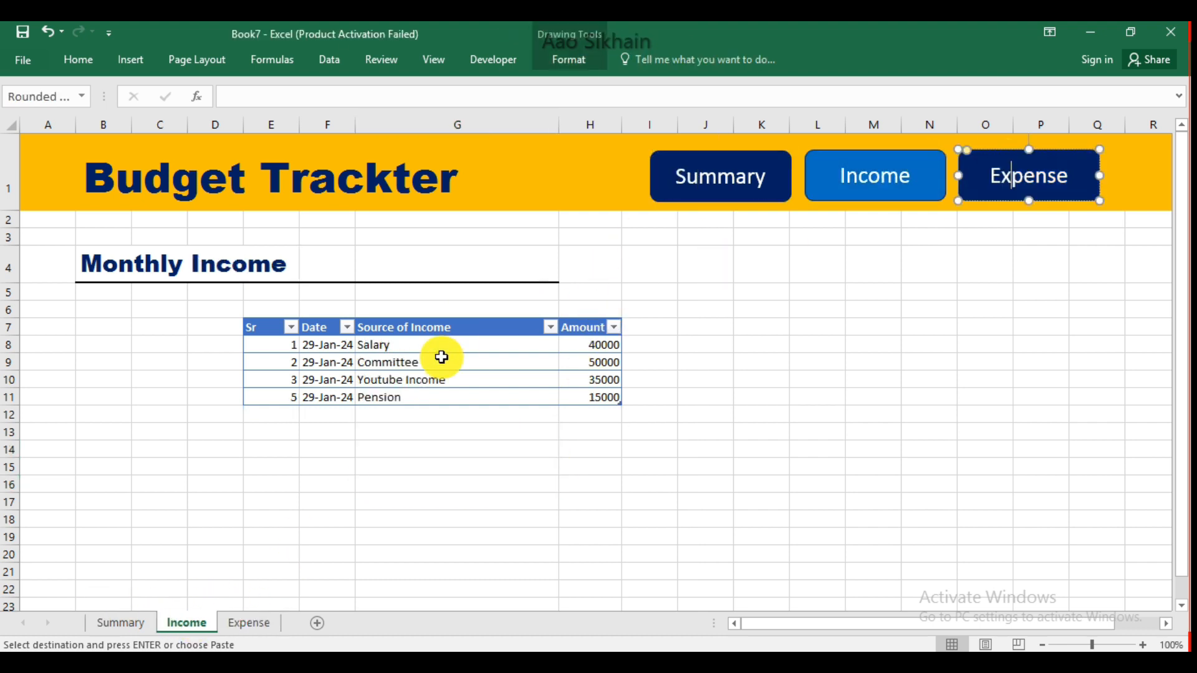
pyautogui.click(445, 455)
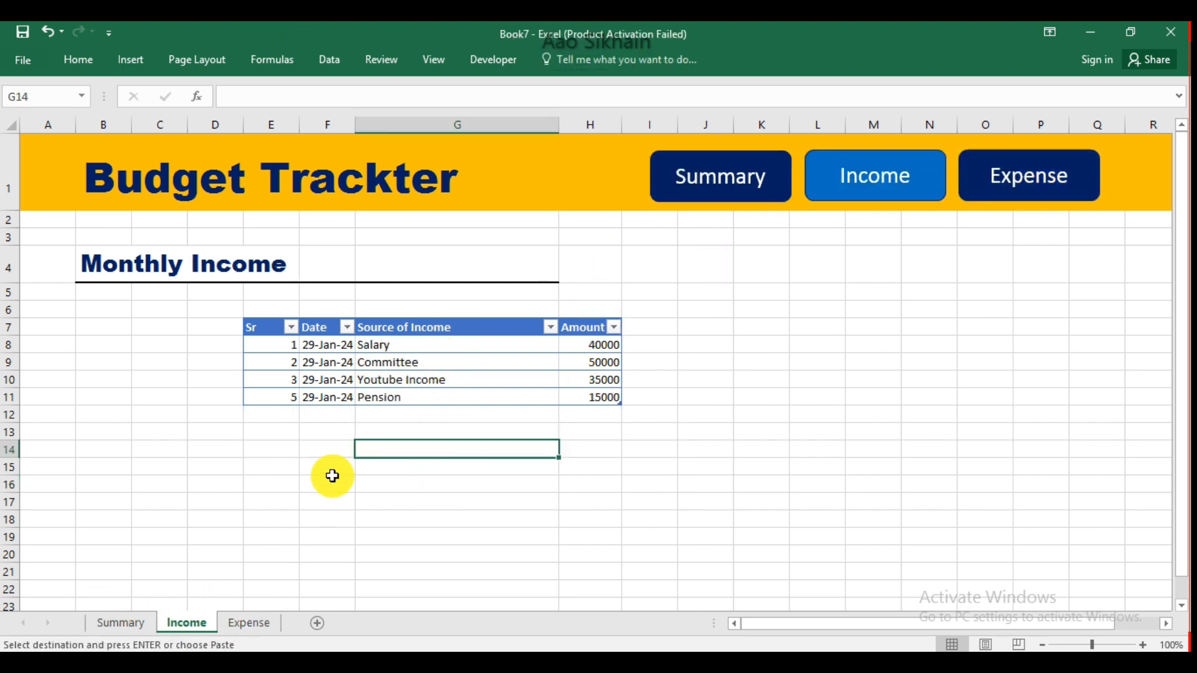
# On the Summary sheet, hyperlink the Income button to cell A1 of the Income sheet in this document
pyautogui.click(114, 623)
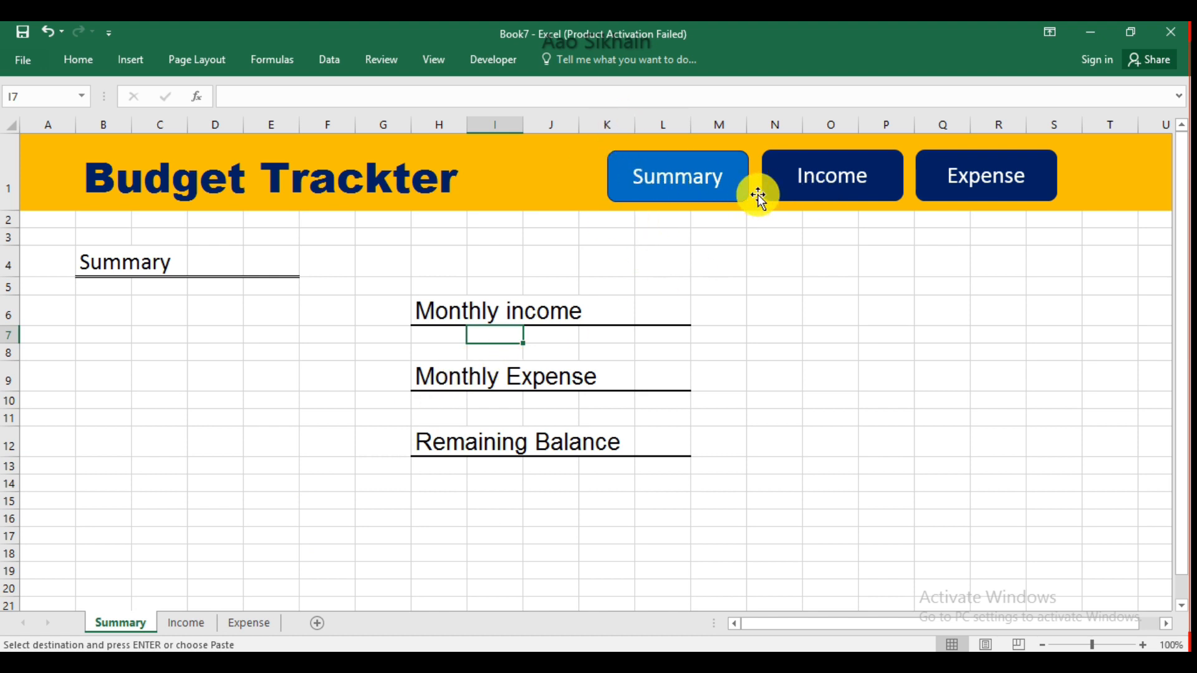
pyautogui.click(772, 178)
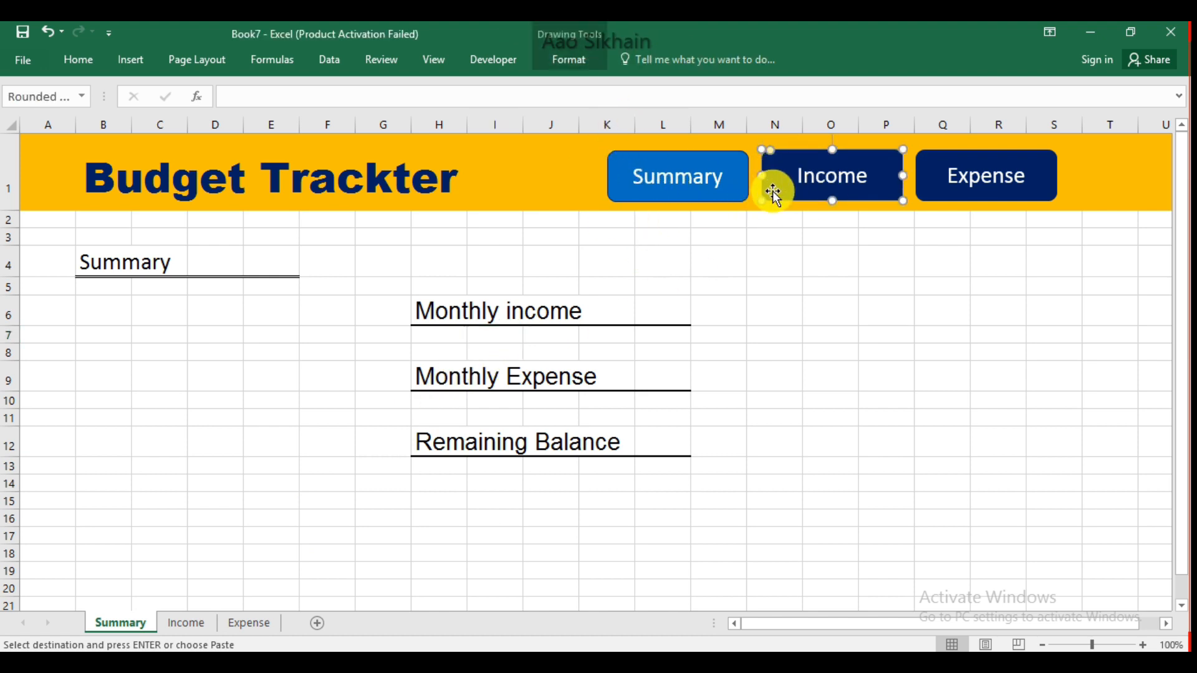
pyautogui.rightClick(778, 197)
pyautogui.rightClick(783, 176)
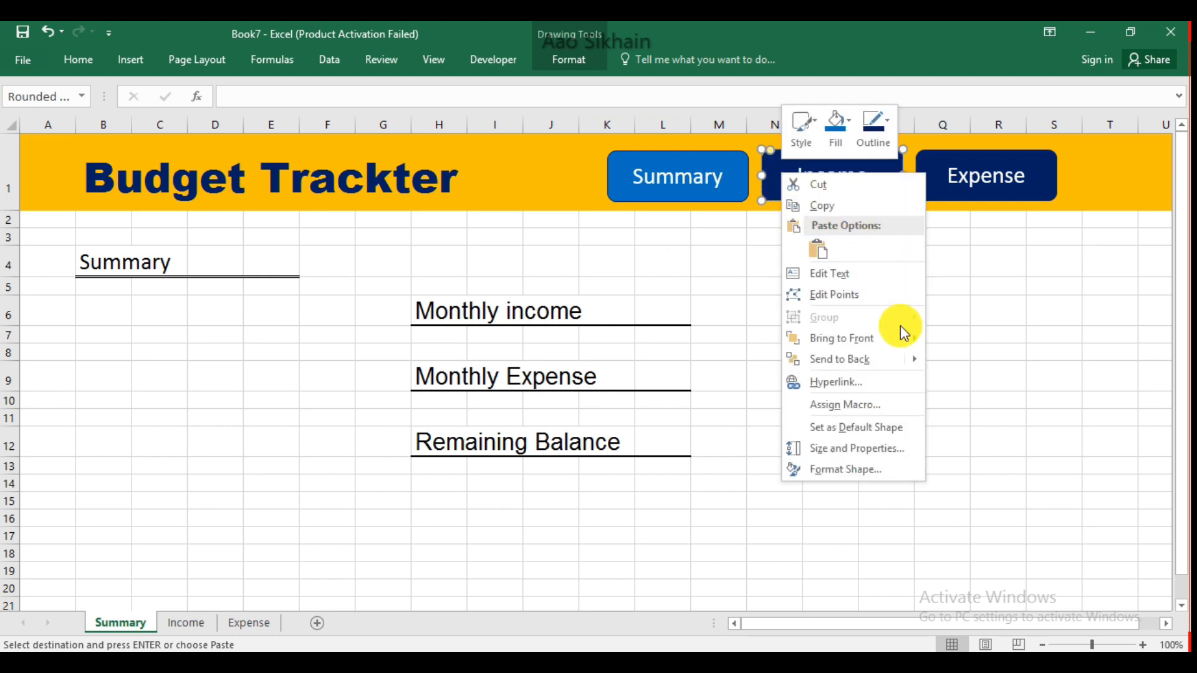
pyautogui.click(892, 386)
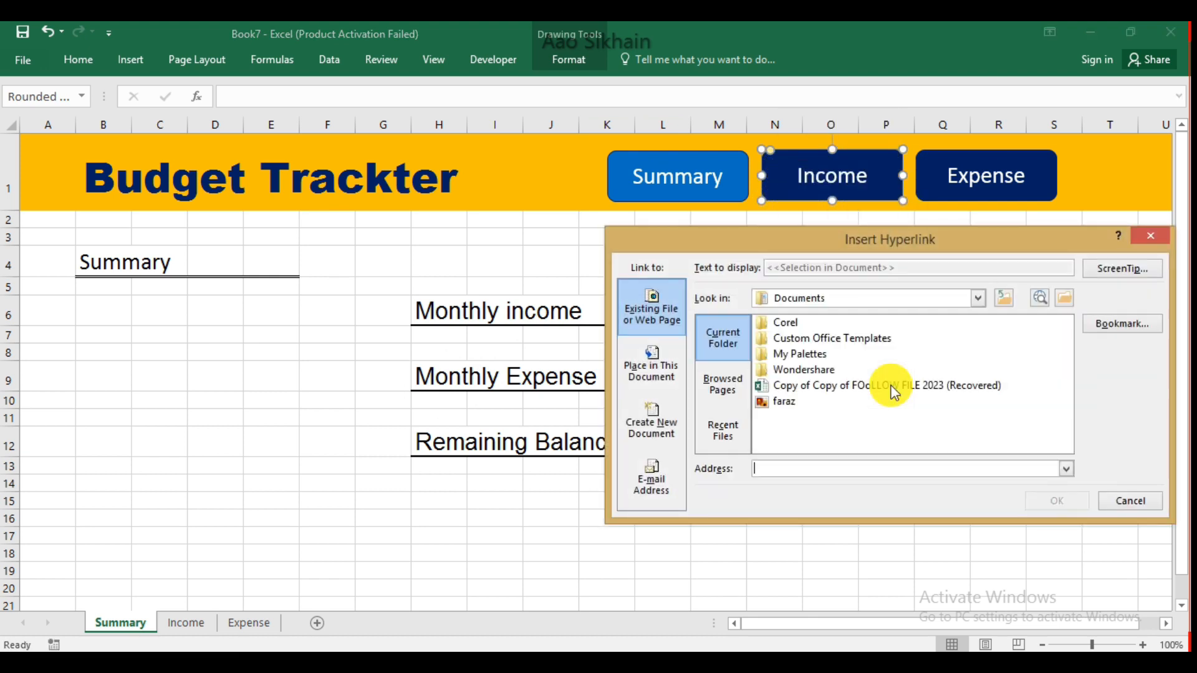
pyautogui.moveTo(855, 250); pyautogui.dragTo(727, 241)
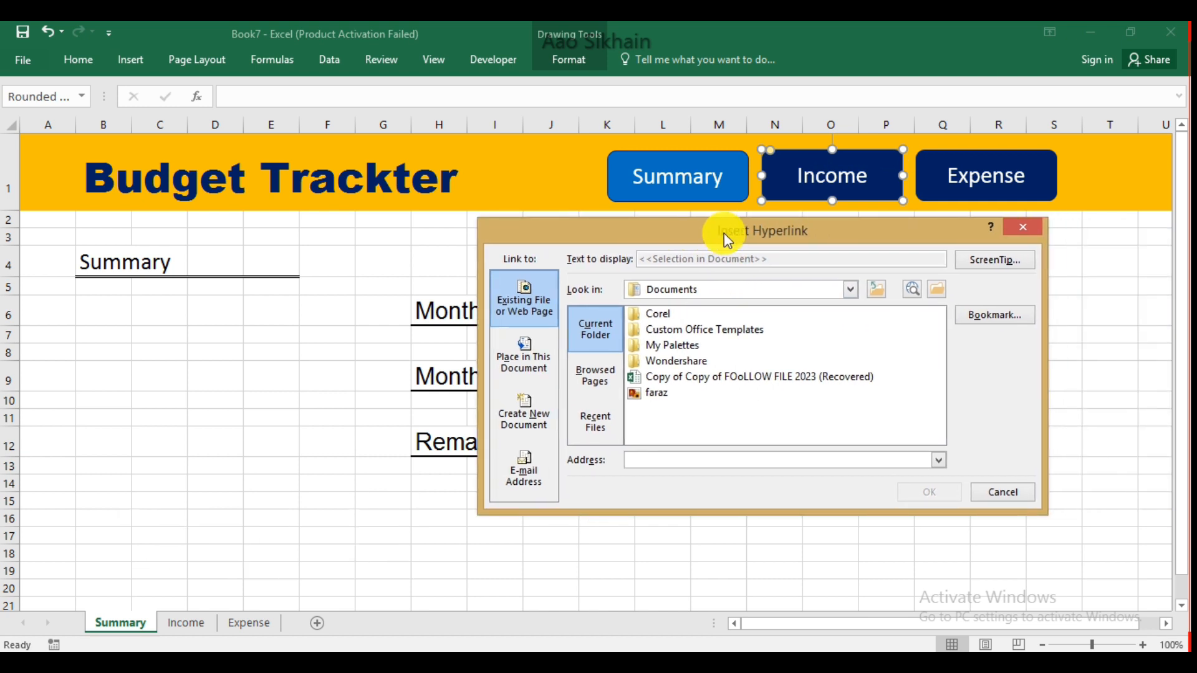
pyautogui.click(531, 360)
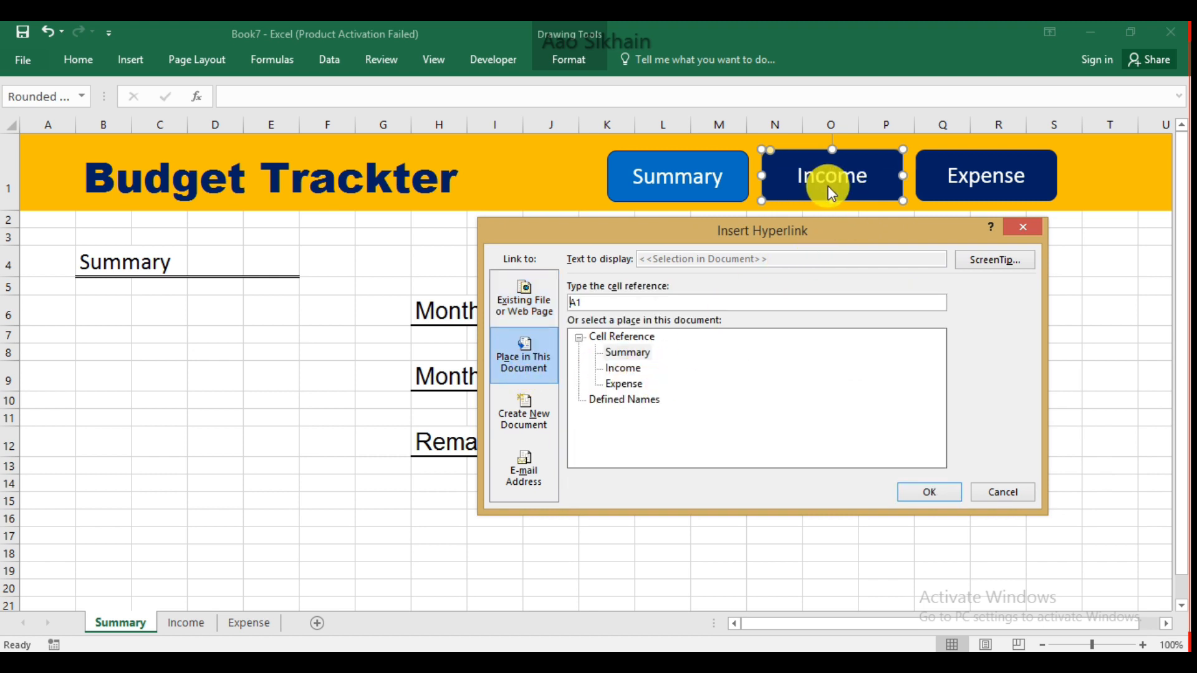
pyautogui.click(624, 368)
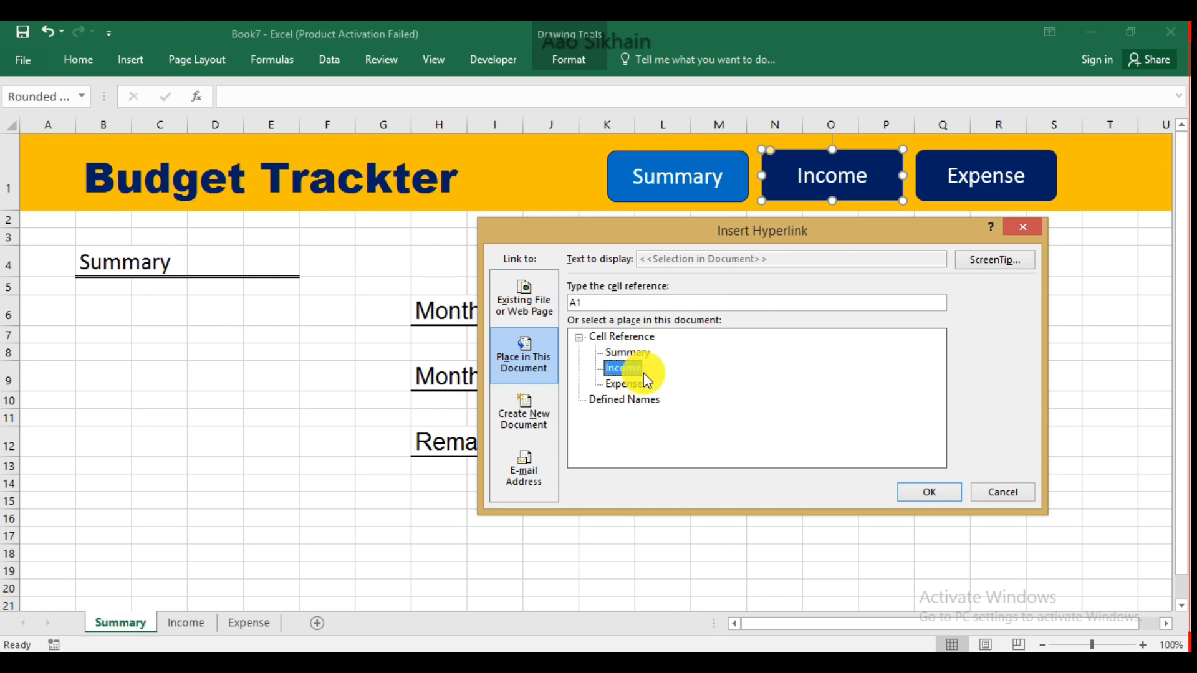
pyautogui.click(941, 493)
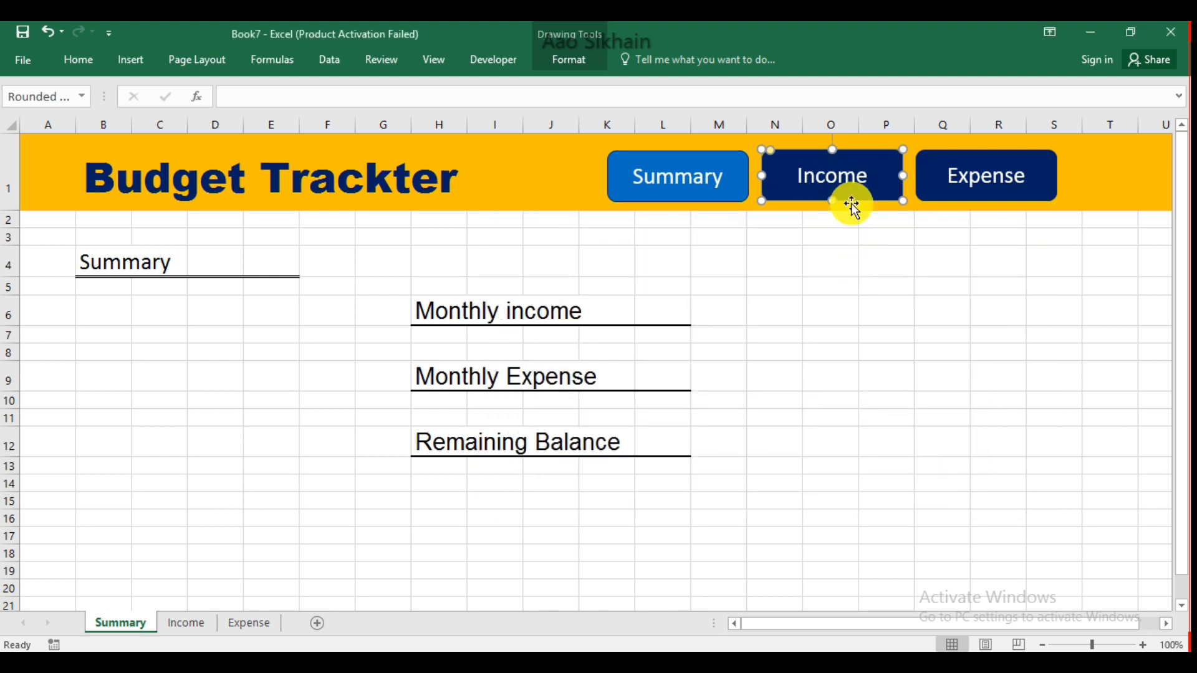
pyautogui.click(895, 272)
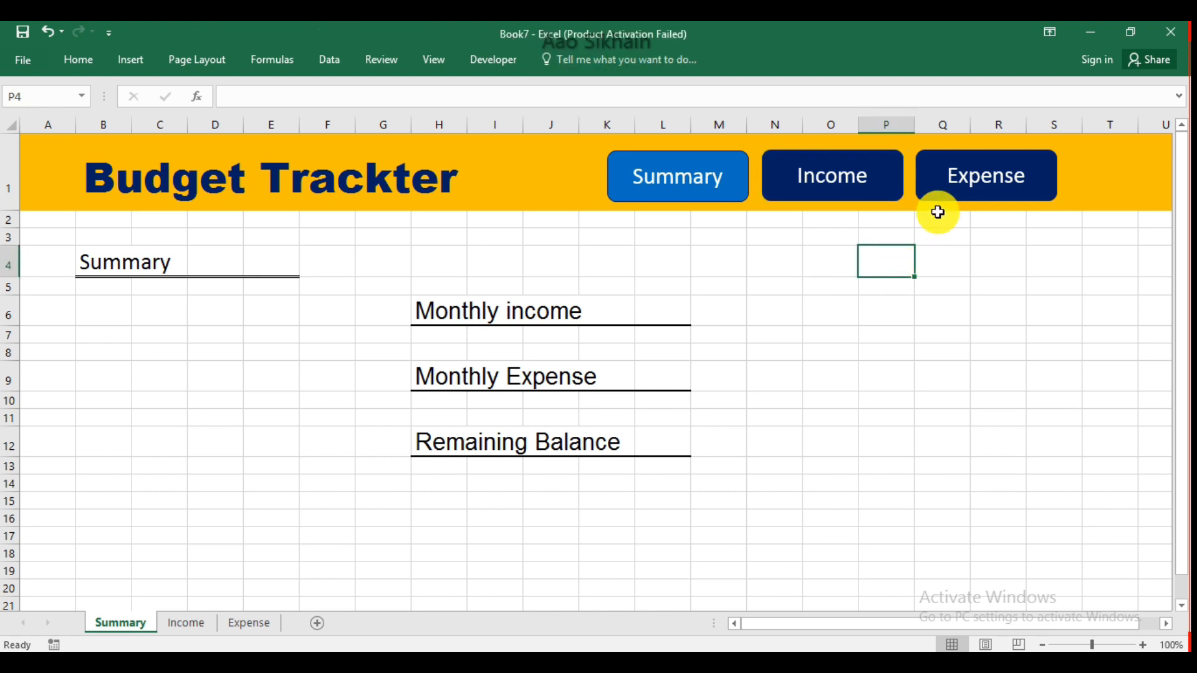
# Hyperlink the Summary sheet's Expense button to cell A1 of the Expense sheet
pyautogui.click(943, 184)
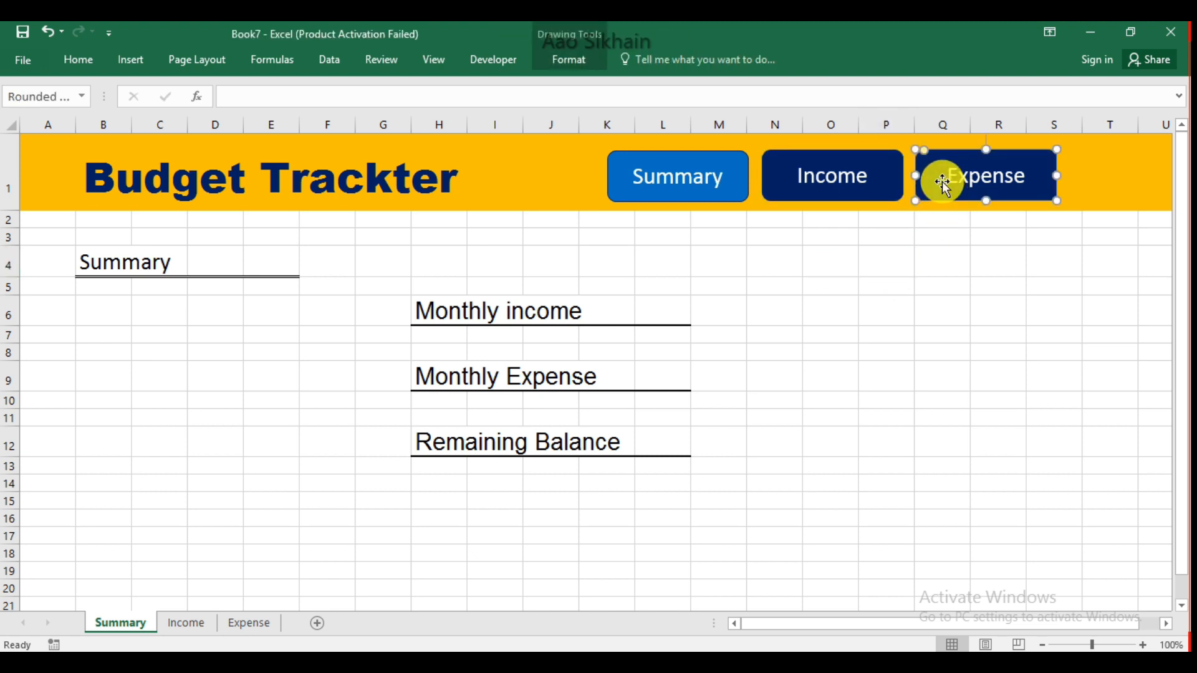
pyautogui.rightClick(943, 181)
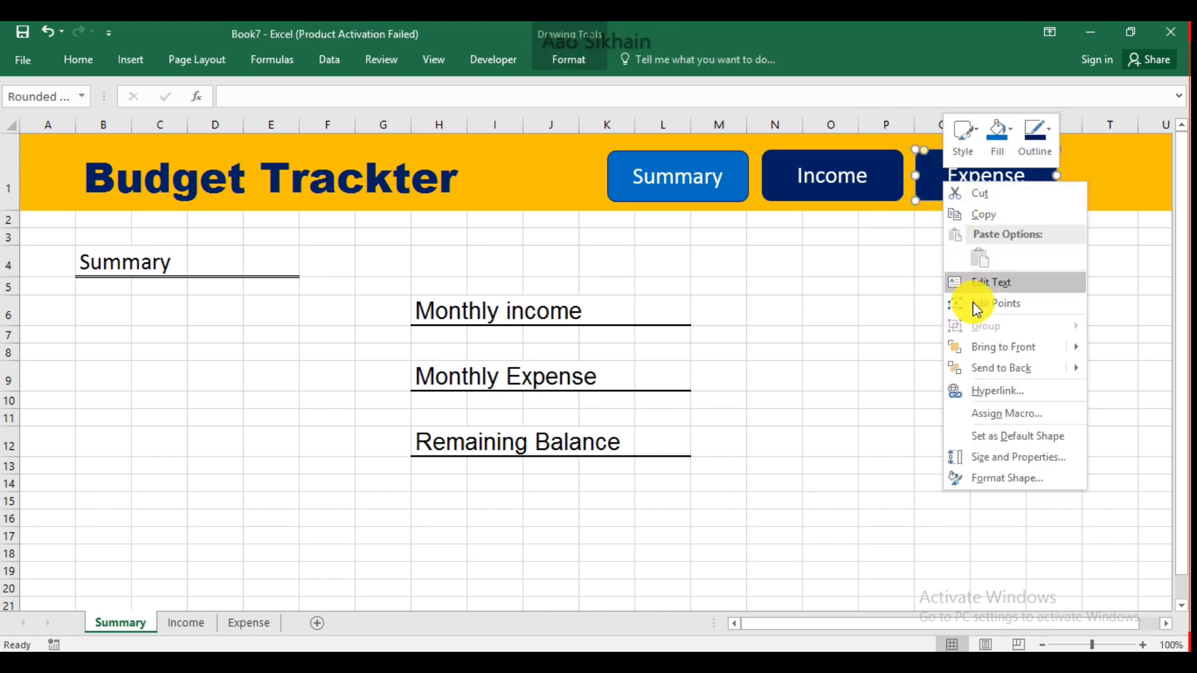
pyautogui.click(993, 392)
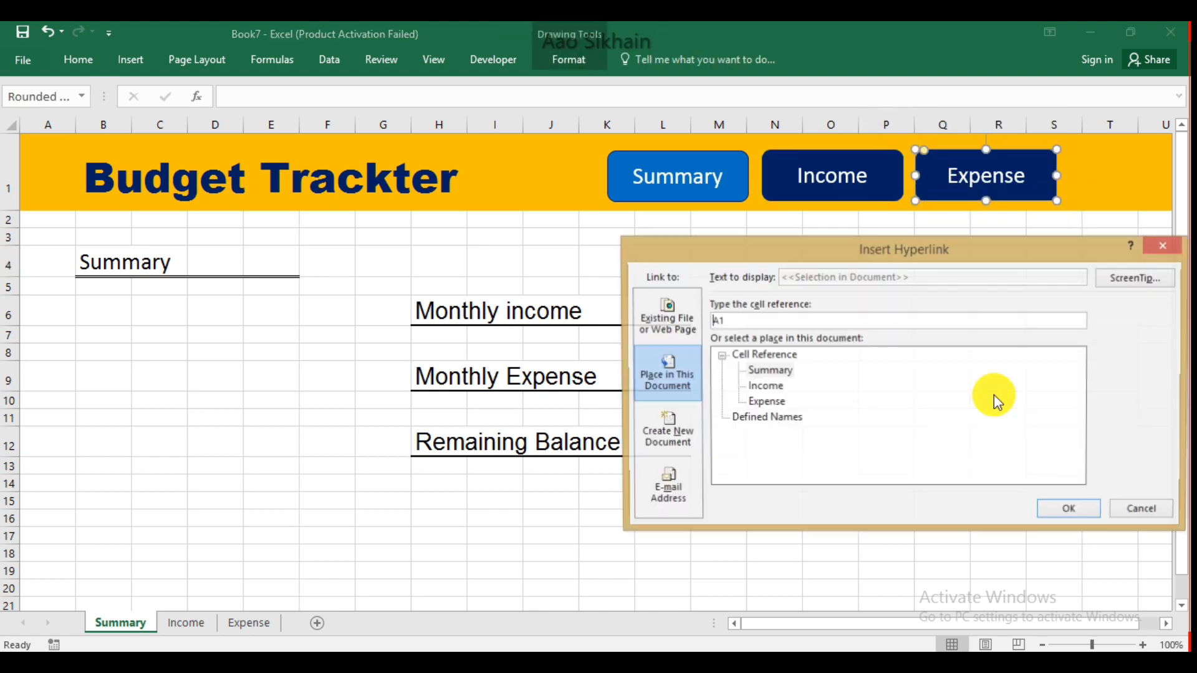
pyautogui.click(765, 402)
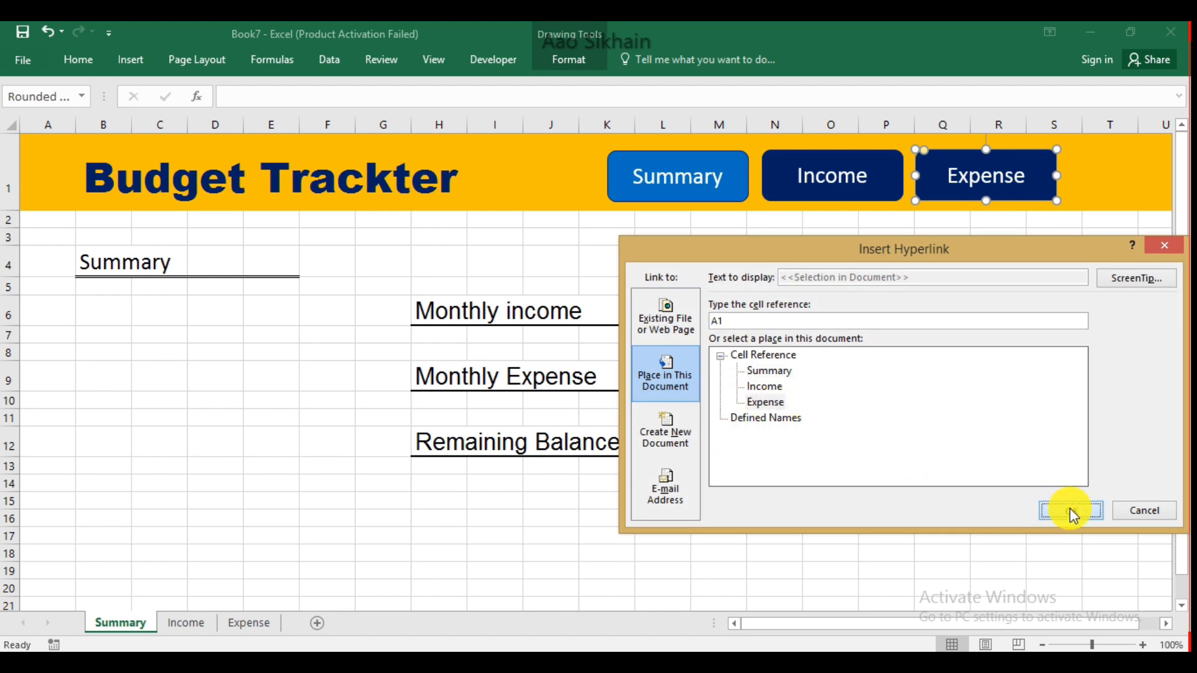
pyautogui.click(1069, 509)
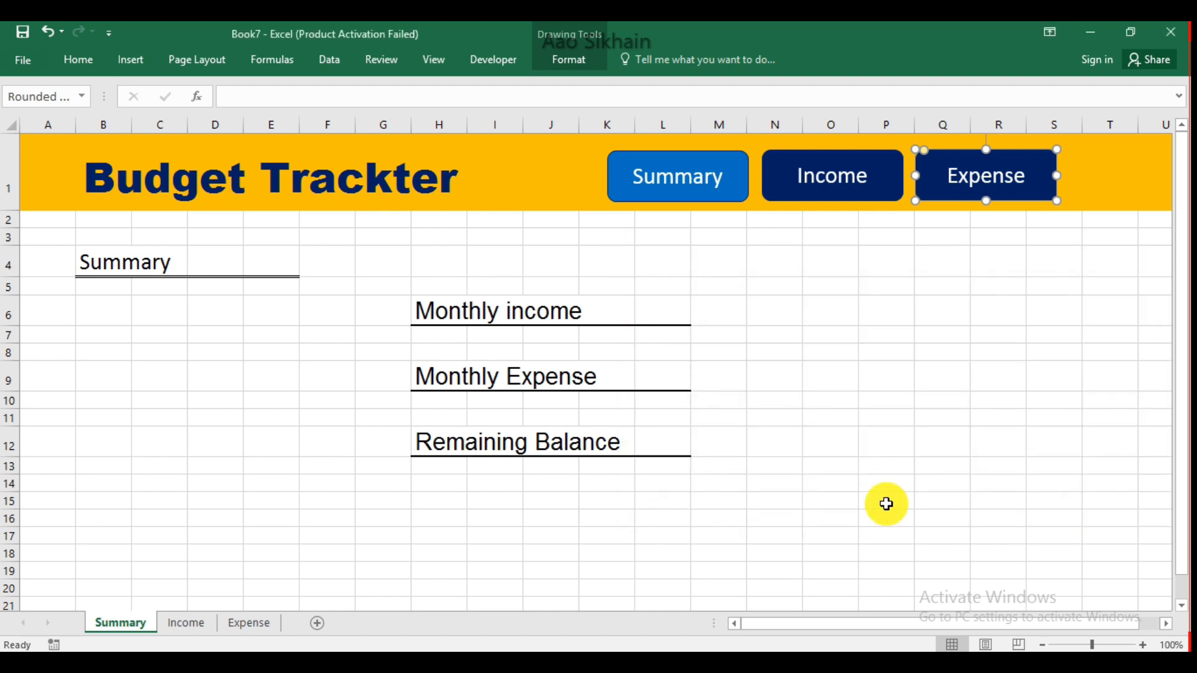
# On the Income sheet, hyperlink the Summary button to cell A1 of the Summary sheet
pyautogui.click(177, 625)
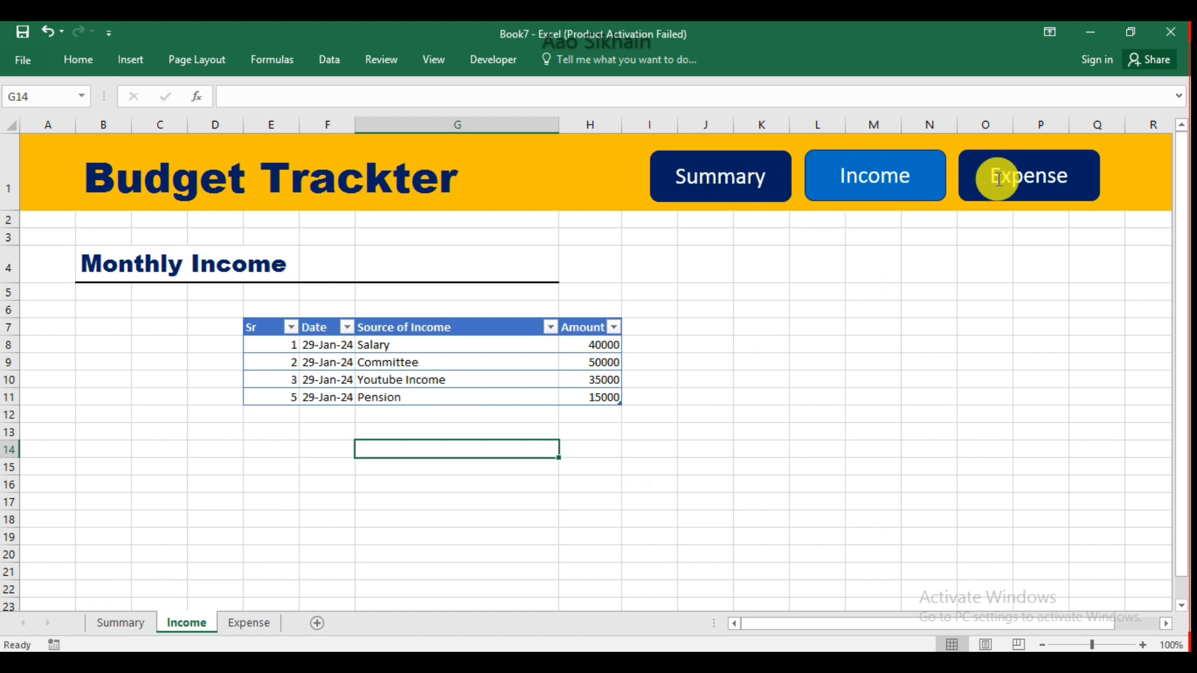
pyautogui.click(672, 187)
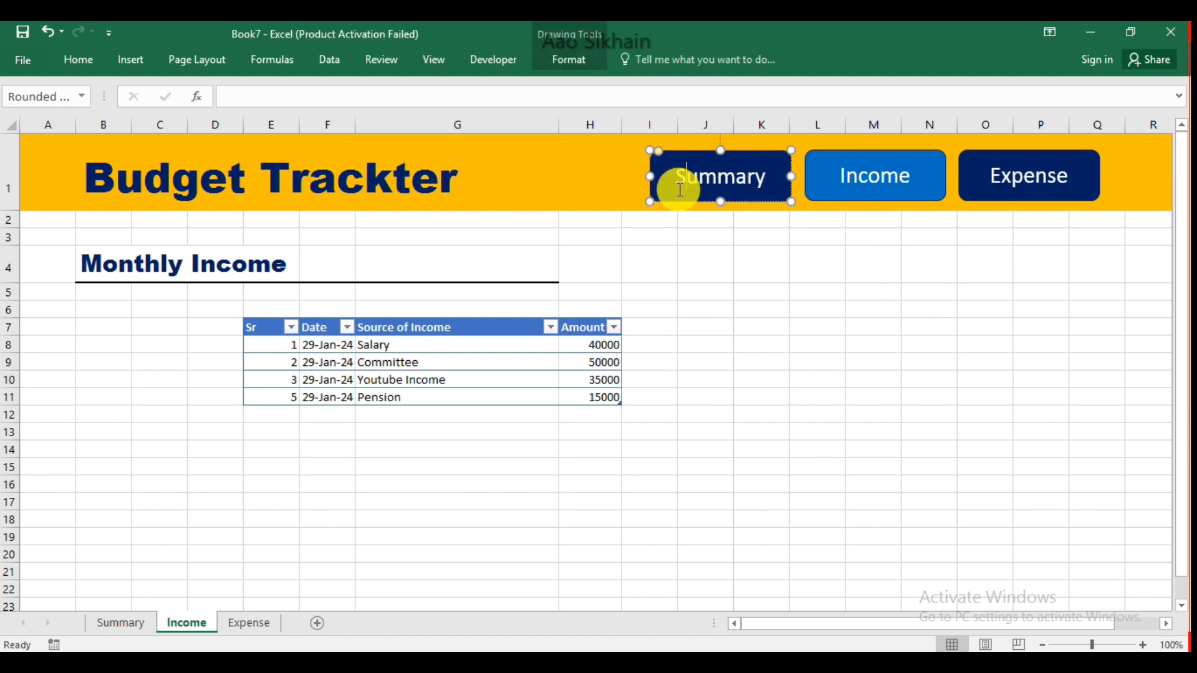
pyautogui.rightClick(667, 182)
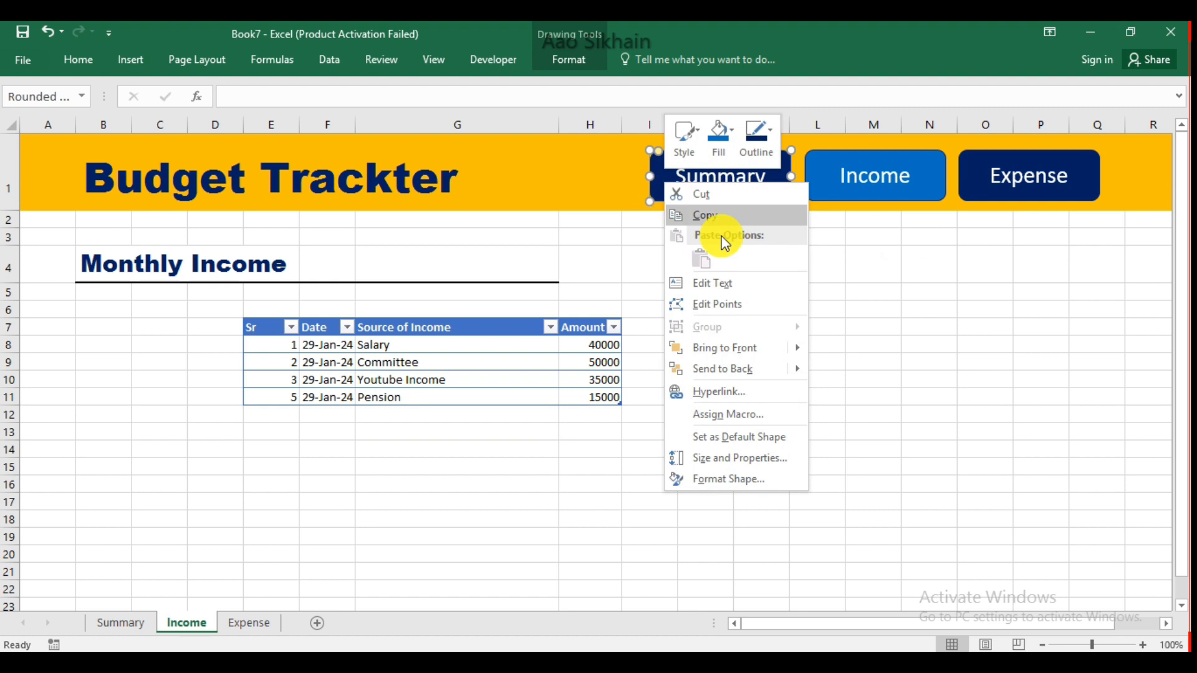
pyautogui.click(738, 392)
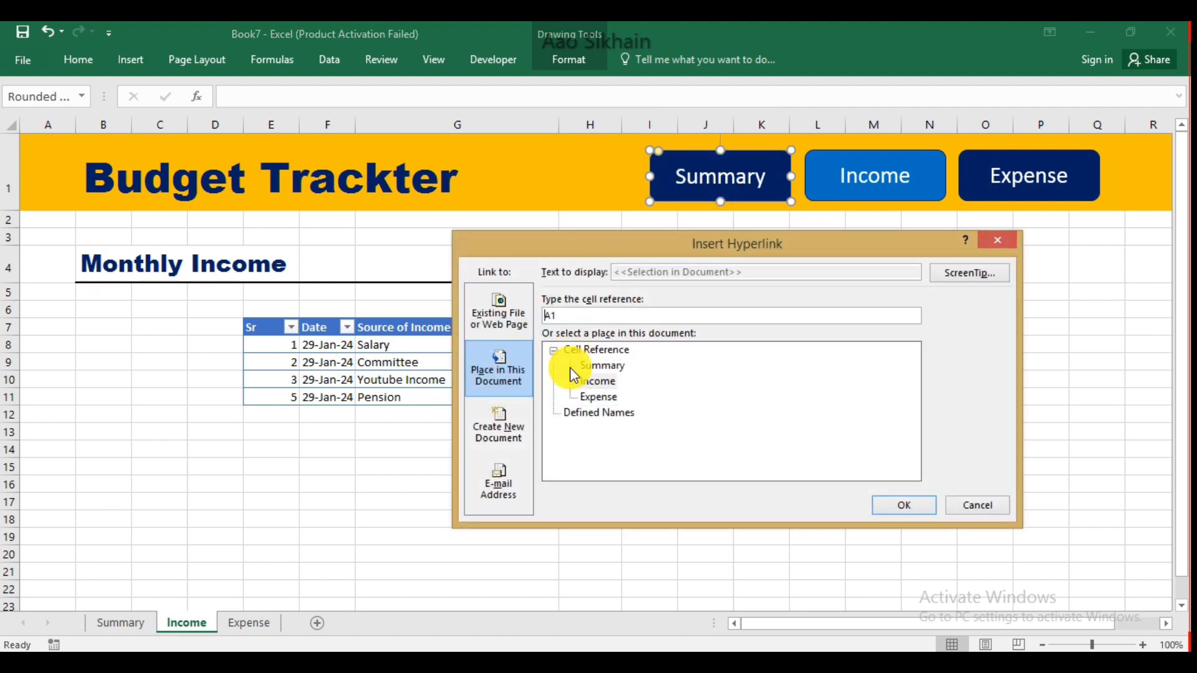
pyautogui.click(620, 368)
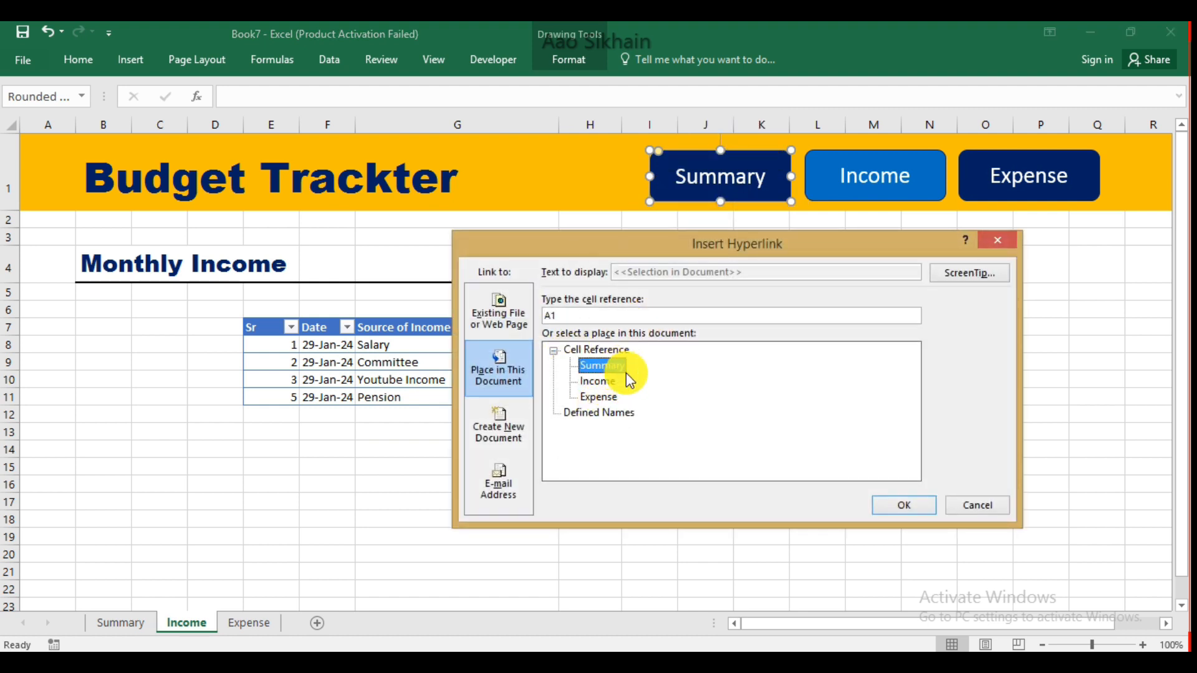
pyautogui.click(898, 506)
pyautogui.click(929, 339)
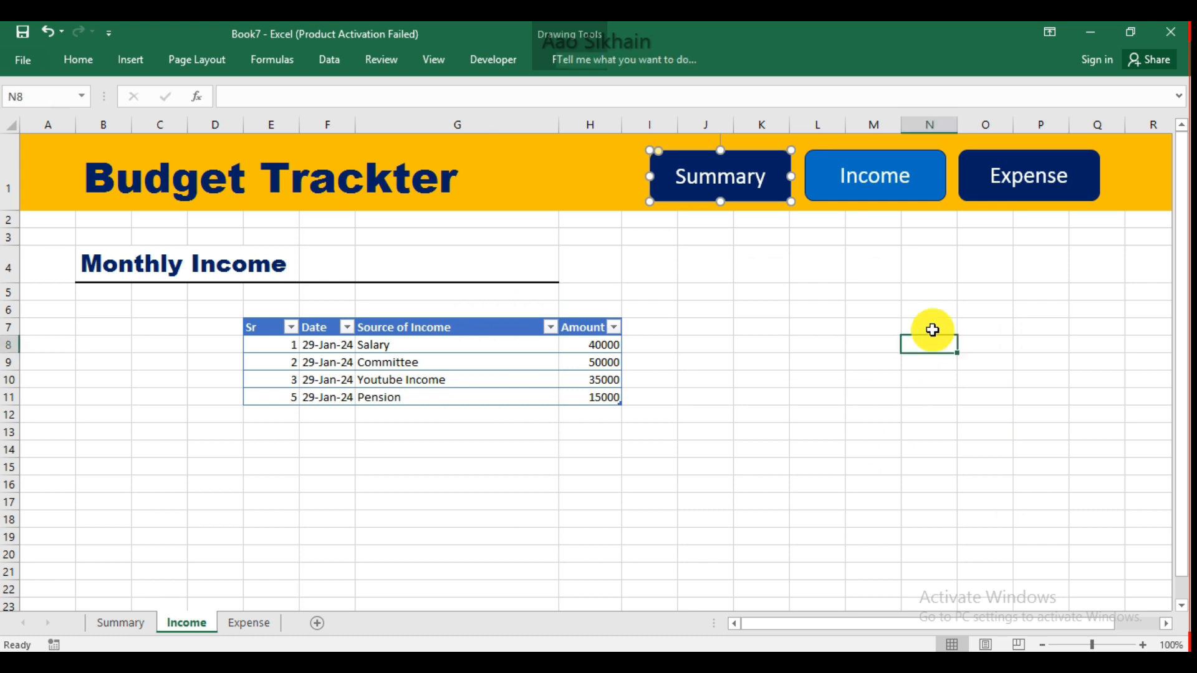
# Hyperlink the Income sheet's Expense button to cell A1 of the Expense sheet
pyautogui.click(998, 187)
pyautogui.rightClick(987, 192)
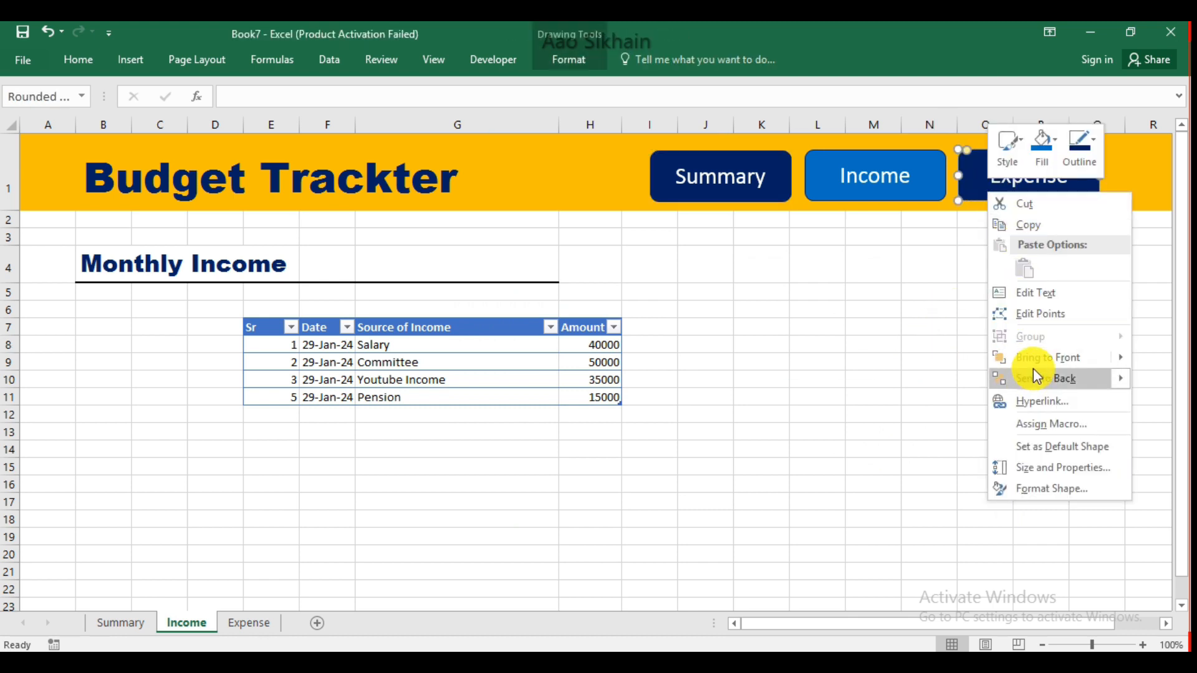
pyautogui.click(1044, 402)
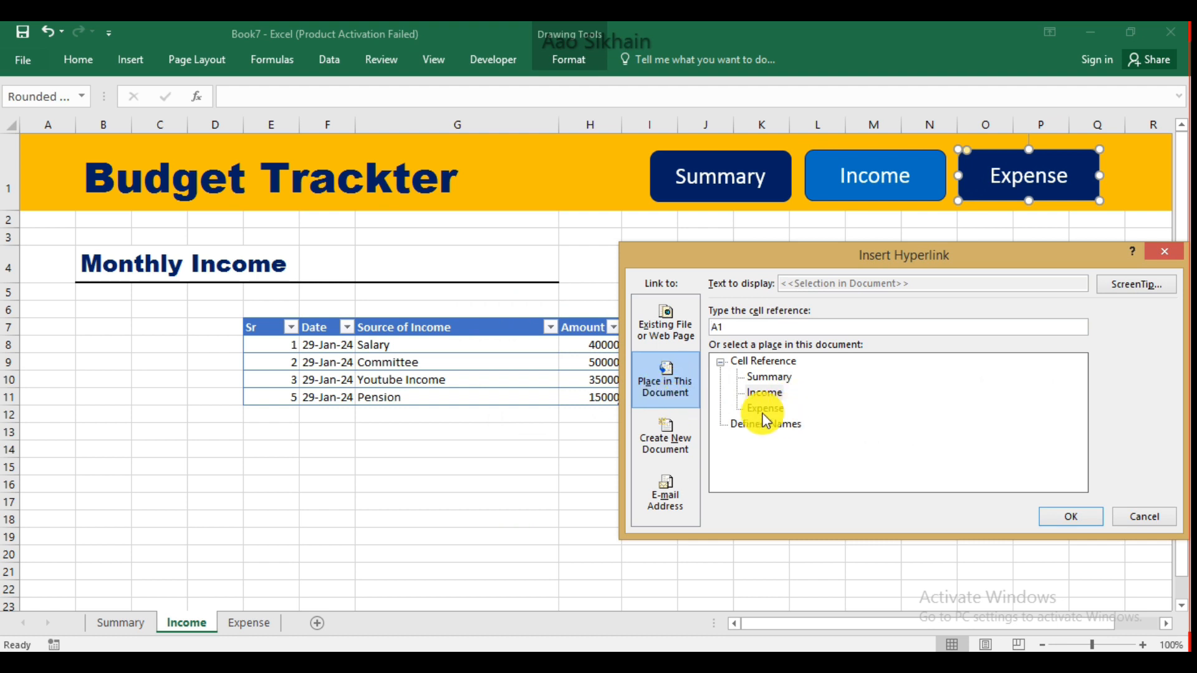
pyautogui.click(1060, 517)
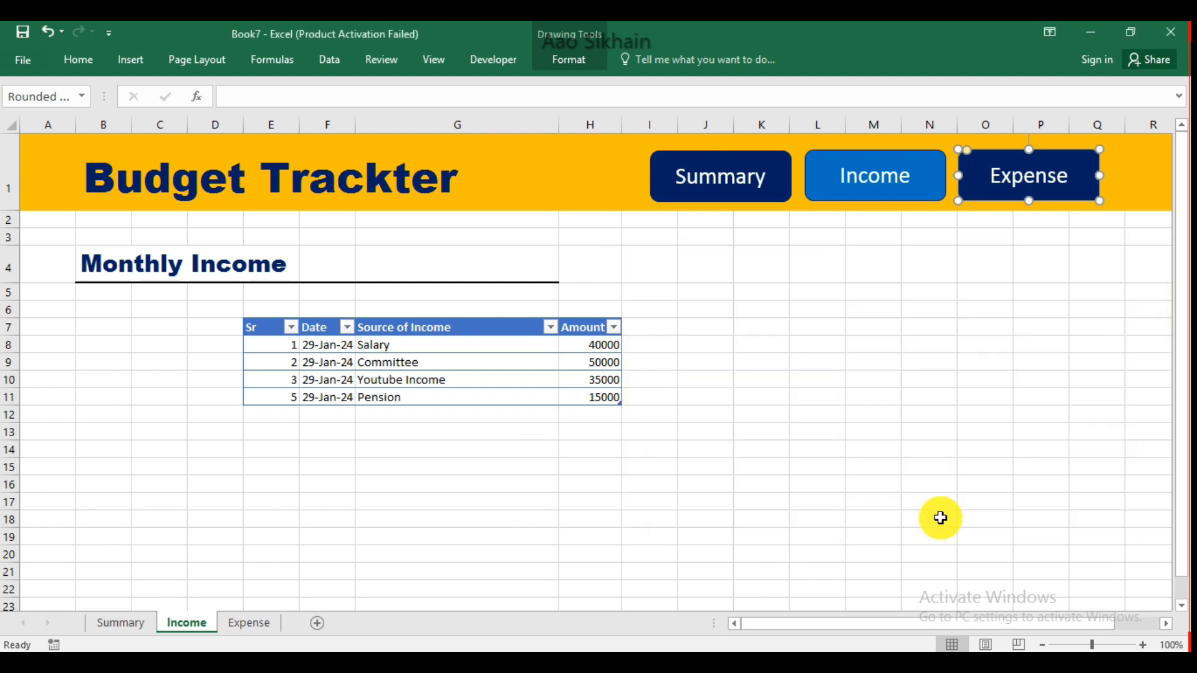
# On the Expense sheet, hyperlink the Summary button to cell A1 of the Summary sheet
pyautogui.click(253, 623)
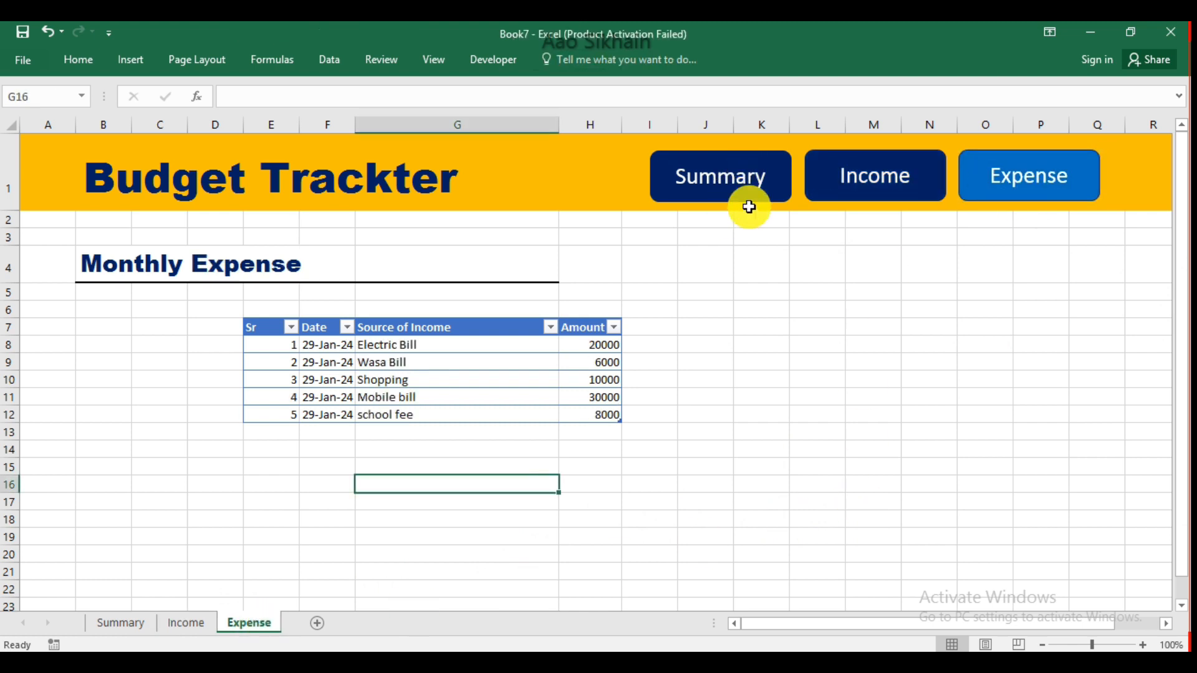
pyautogui.rightClick(676, 190)
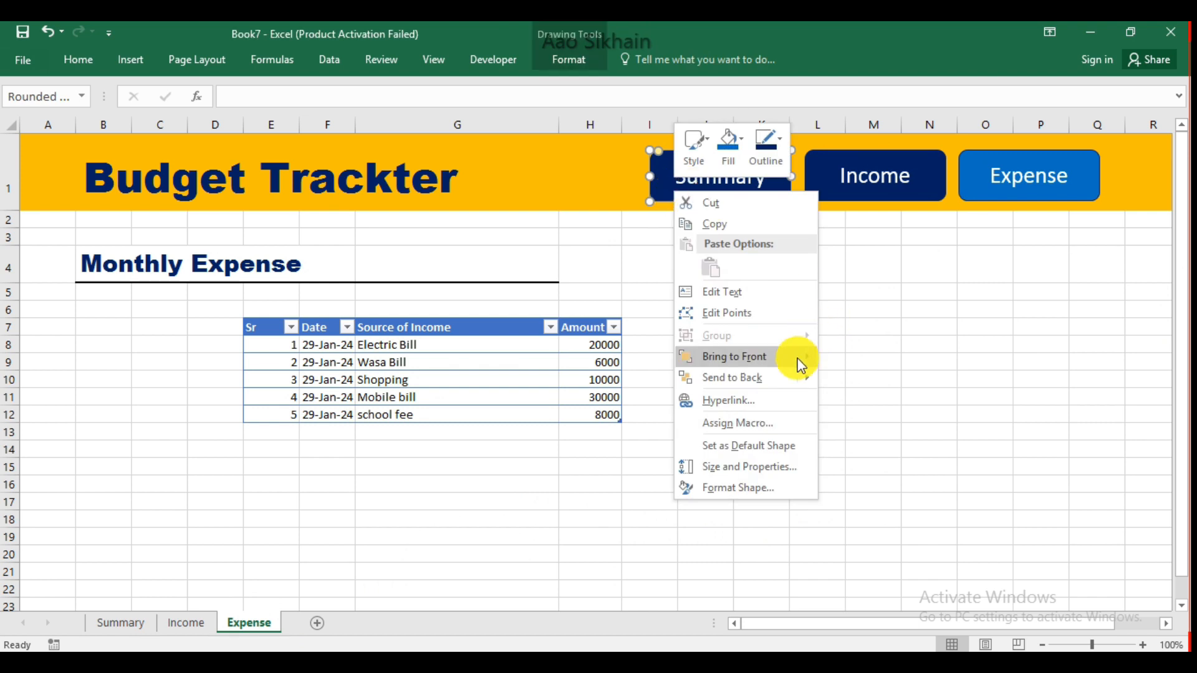
pyautogui.click(754, 406)
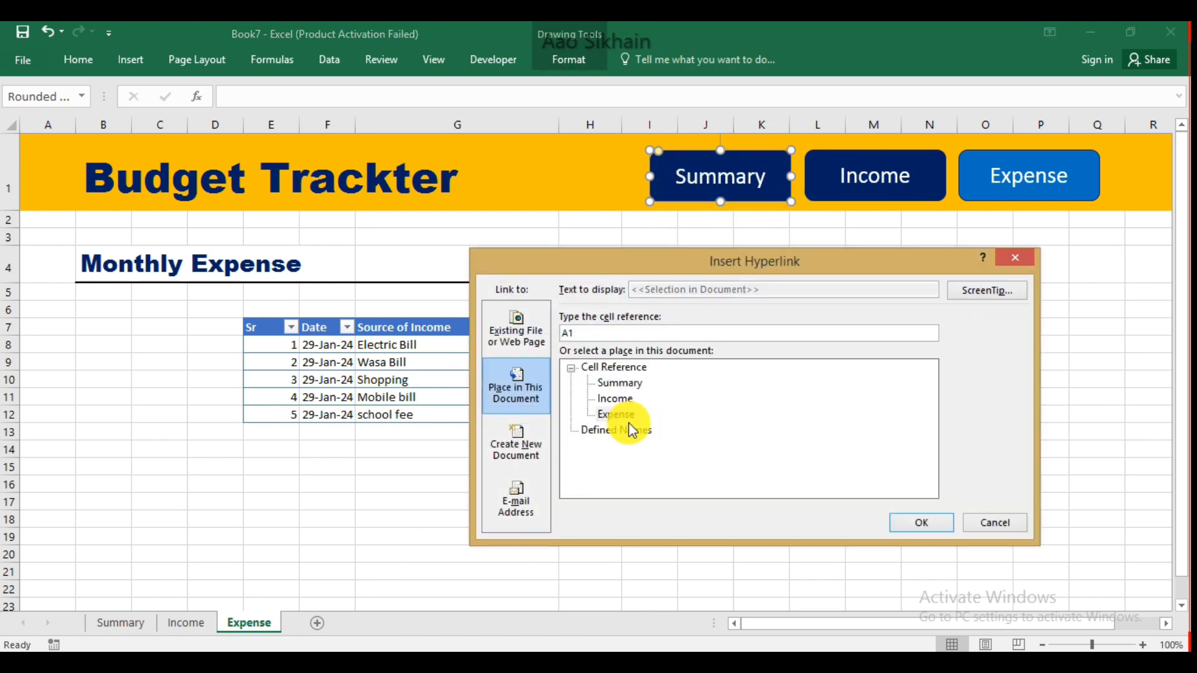
pyautogui.click(916, 523)
pyautogui.click(868, 342)
# Hyperlink the Expense sheet's Income button to cell A1 of the Income sheet
pyautogui.click(842, 182)
pyautogui.rightClick(841, 183)
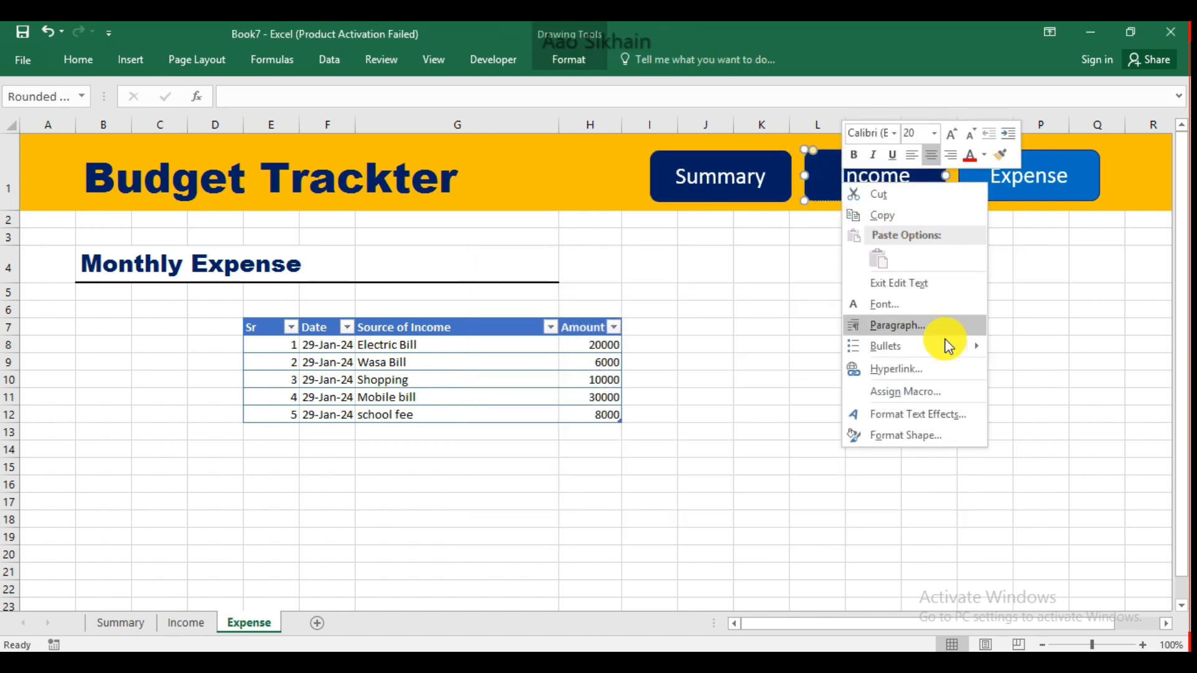
pyautogui.click(933, 374)
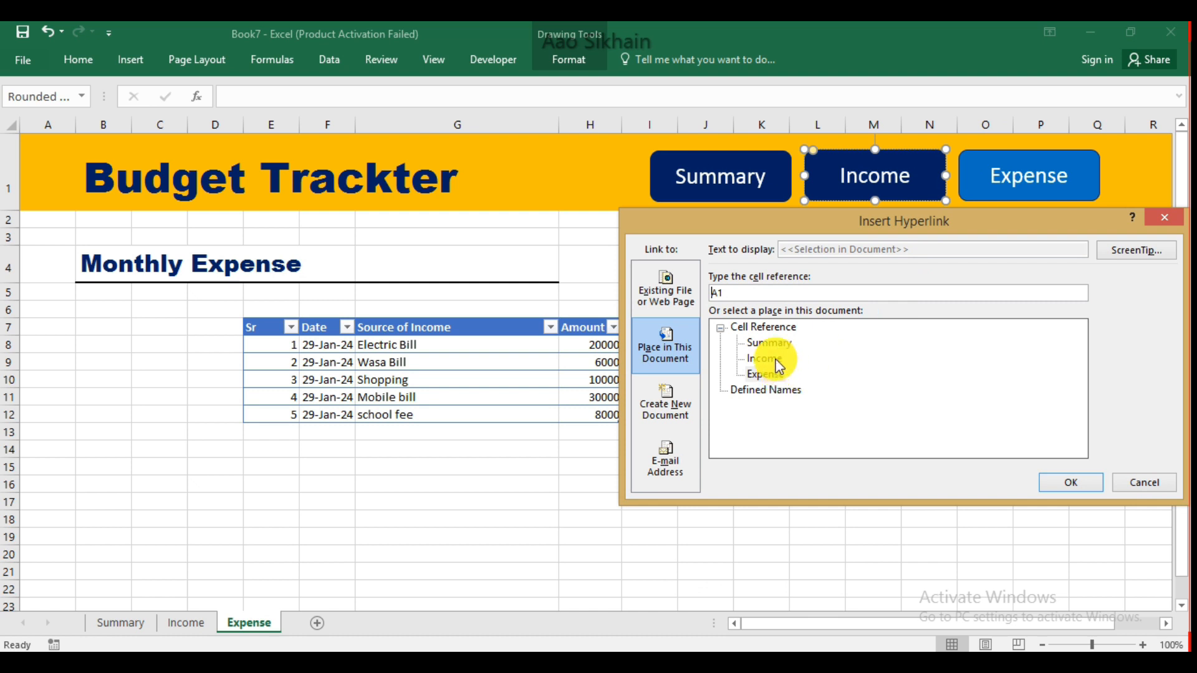
pyautogui.click(1070, 482)
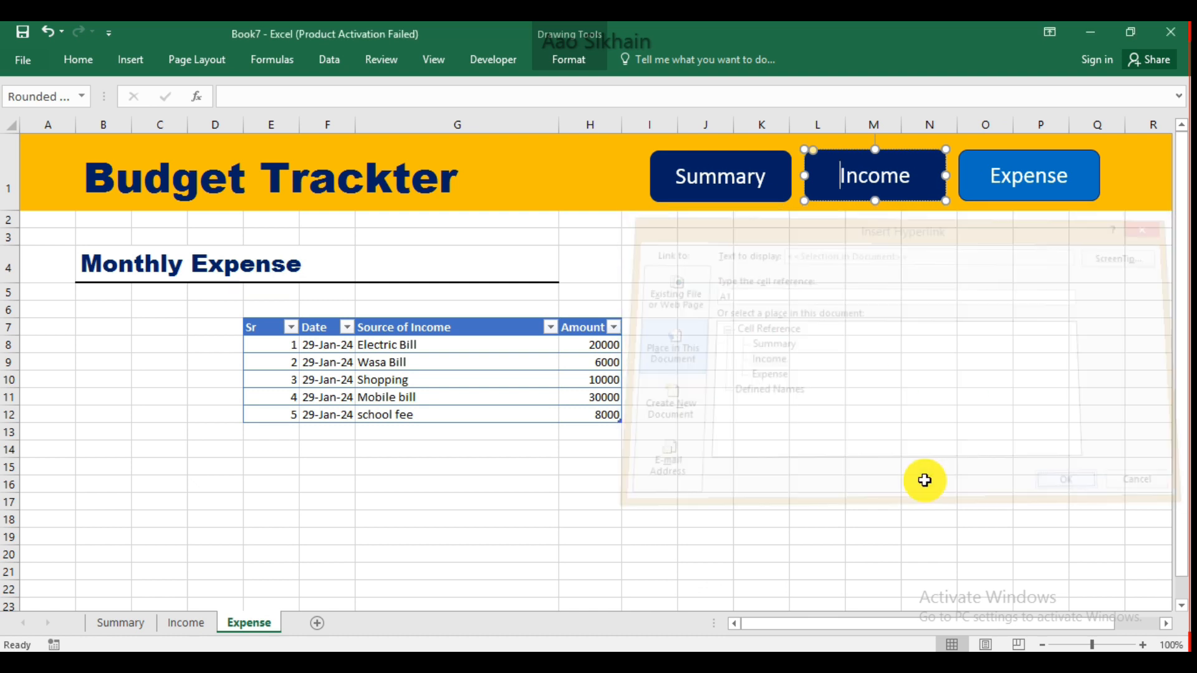
pyautogui.click(892, 484)
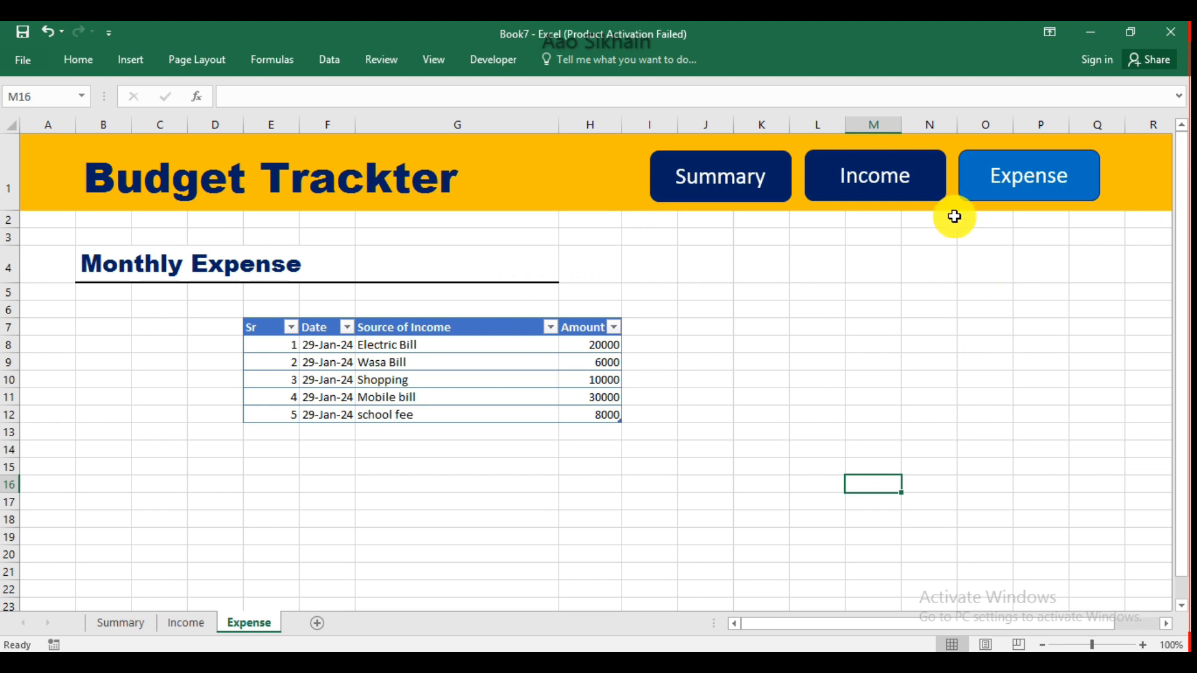
# Test the navigation buttons by going to Summary, Income, Expense and back to the Summary sheet
pyautogui.click(736, 174)
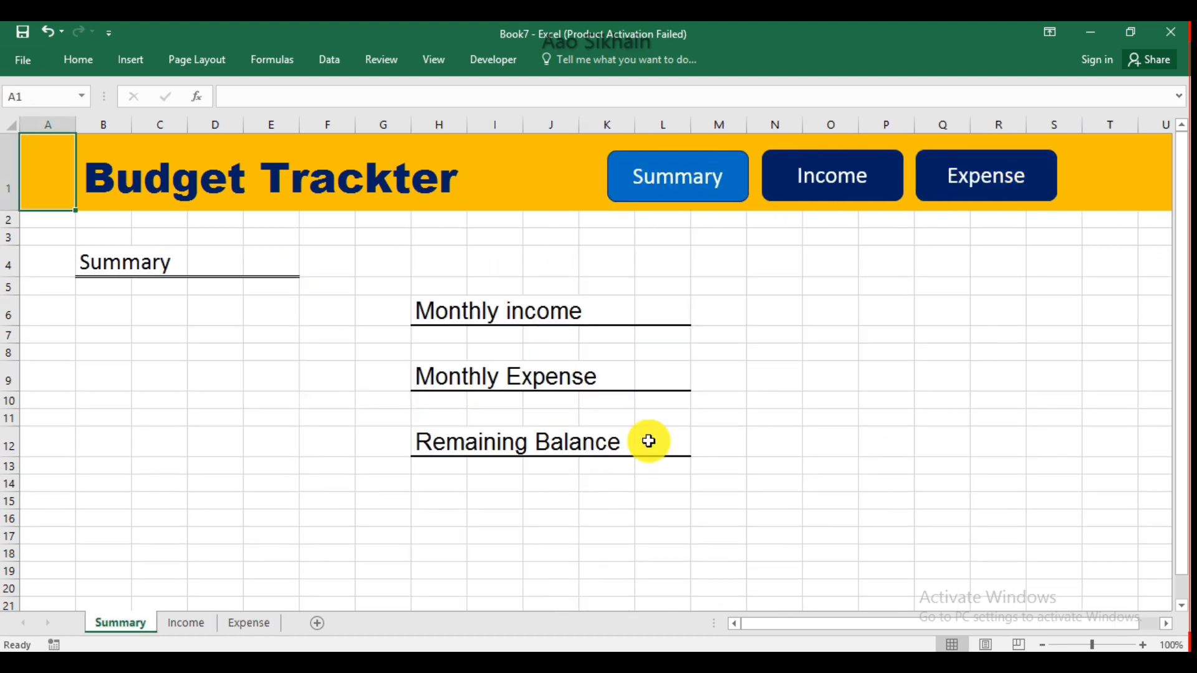
pyautogui.click(809, 176)
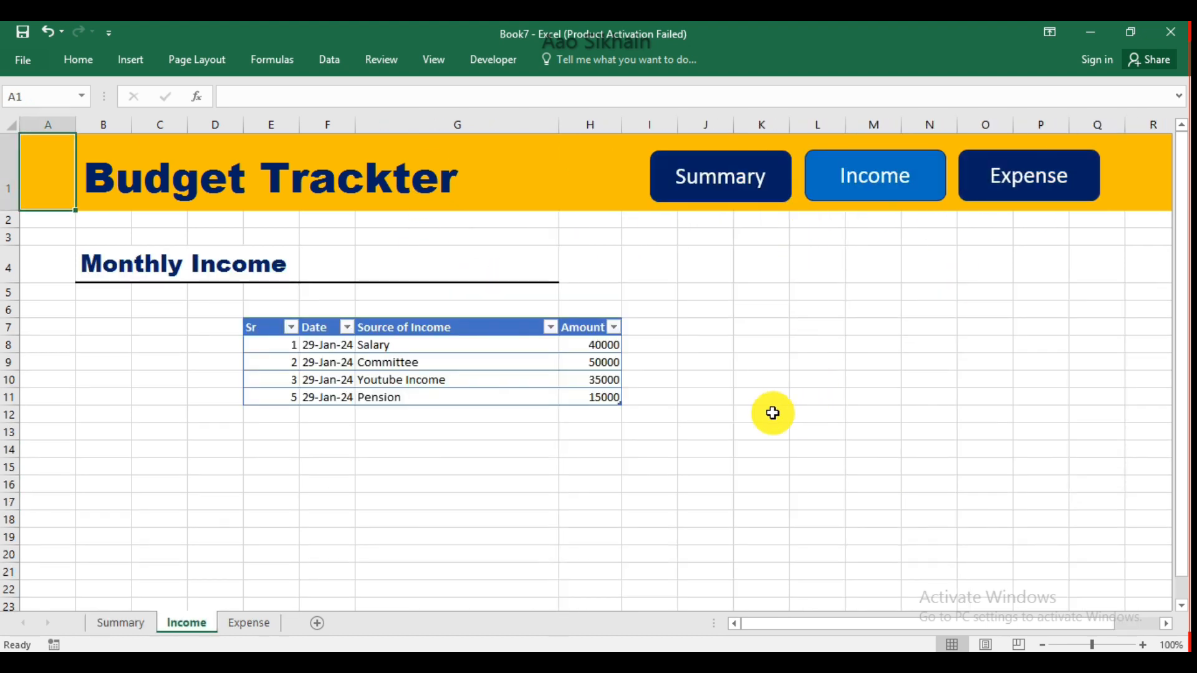
pyautogui.click(1059, 172)
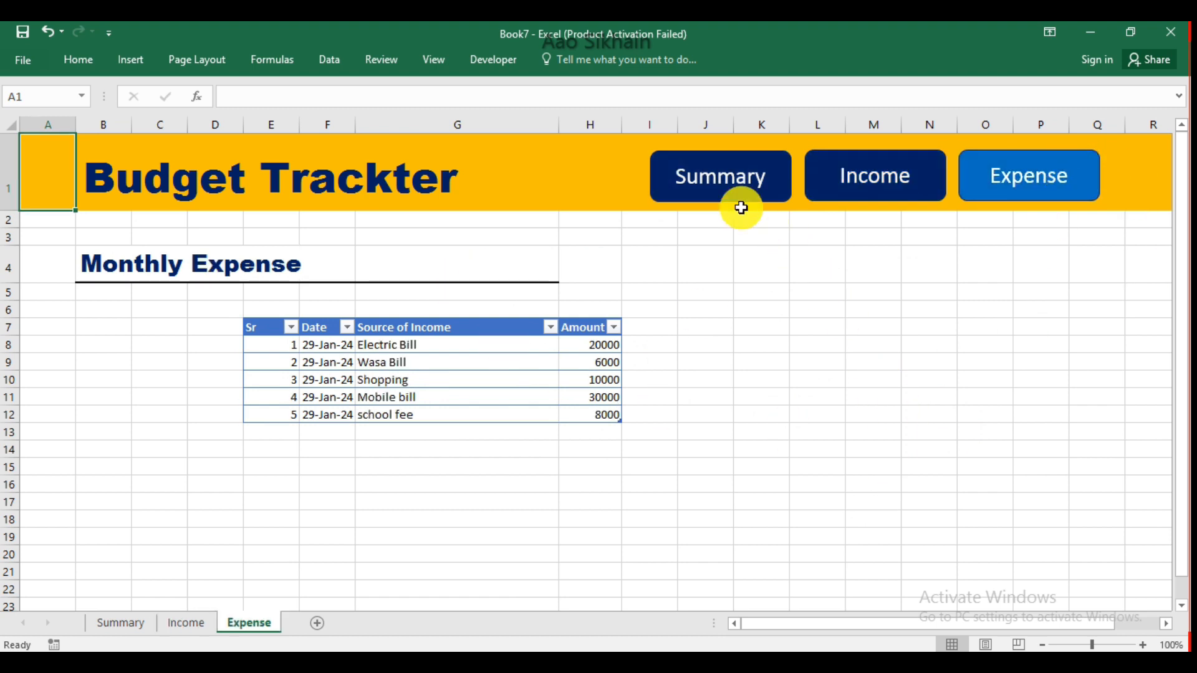
pyautogui.click(701, 174)
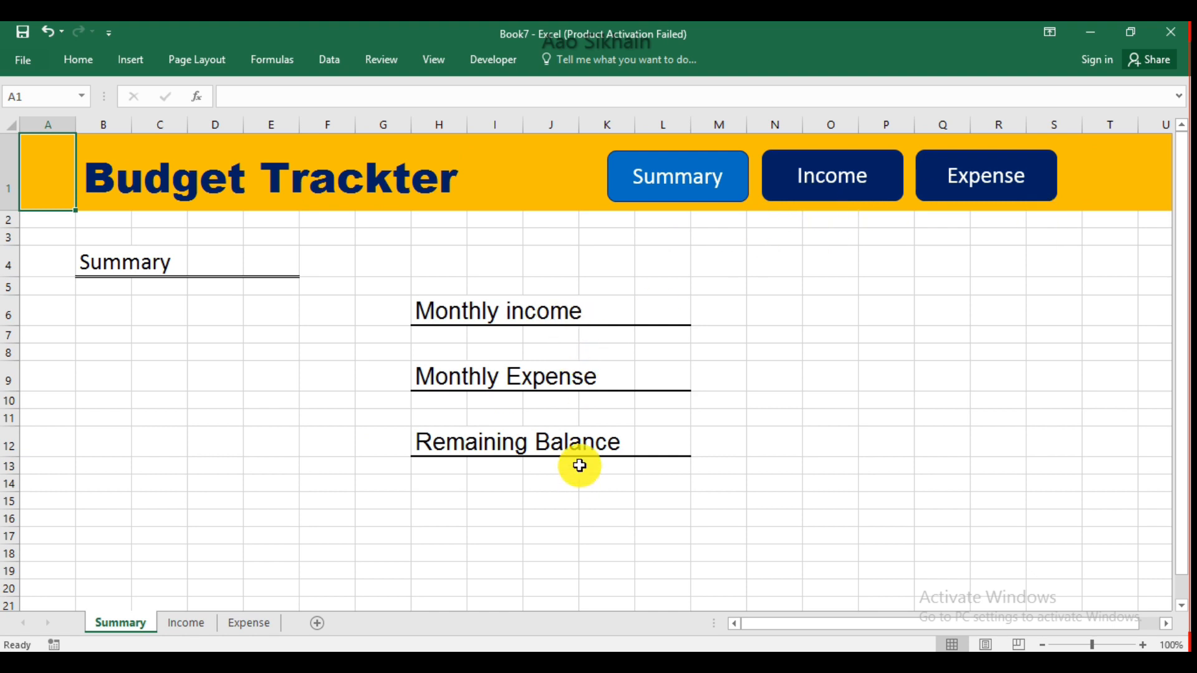
# In cell H7 under Monthly income, sum the Amount column of the Income sheet's table
pyautogui.click(441, 337)
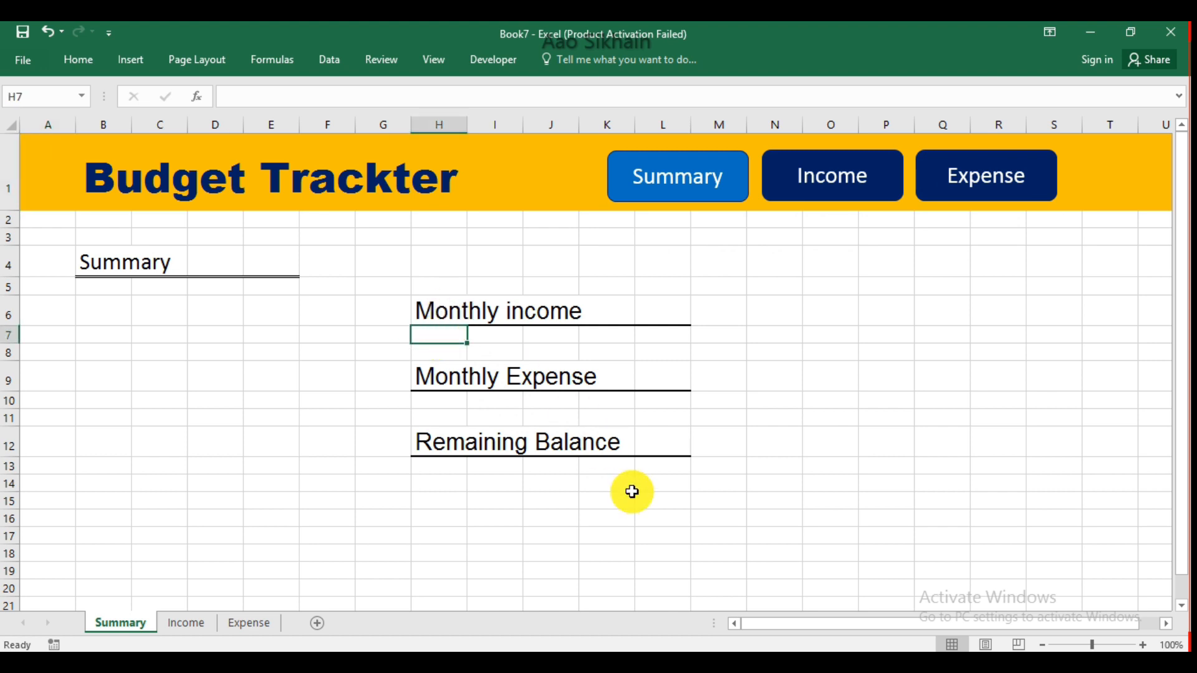
pyautogui.write('=sum')
pyautogui.press('Tab')
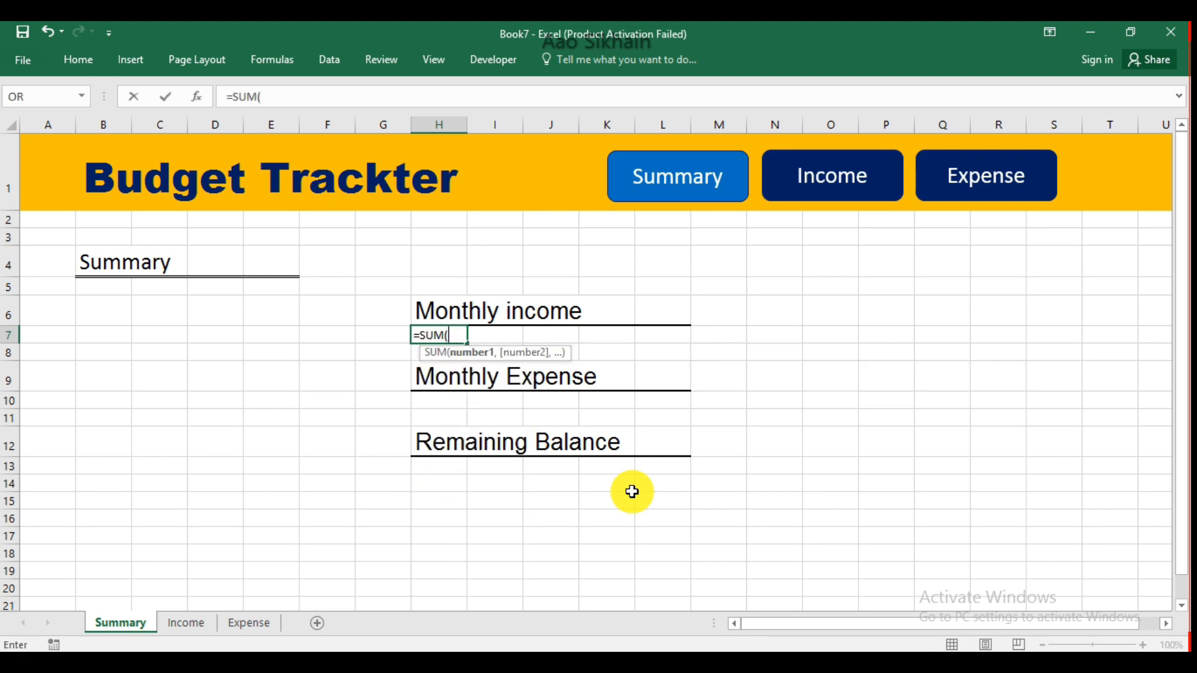
pyautogui.click(191, 630)
pyautogui.click(591, 345)
pyautogui.moveTo(592, 357); pyautogui.dragTo(595, 397)
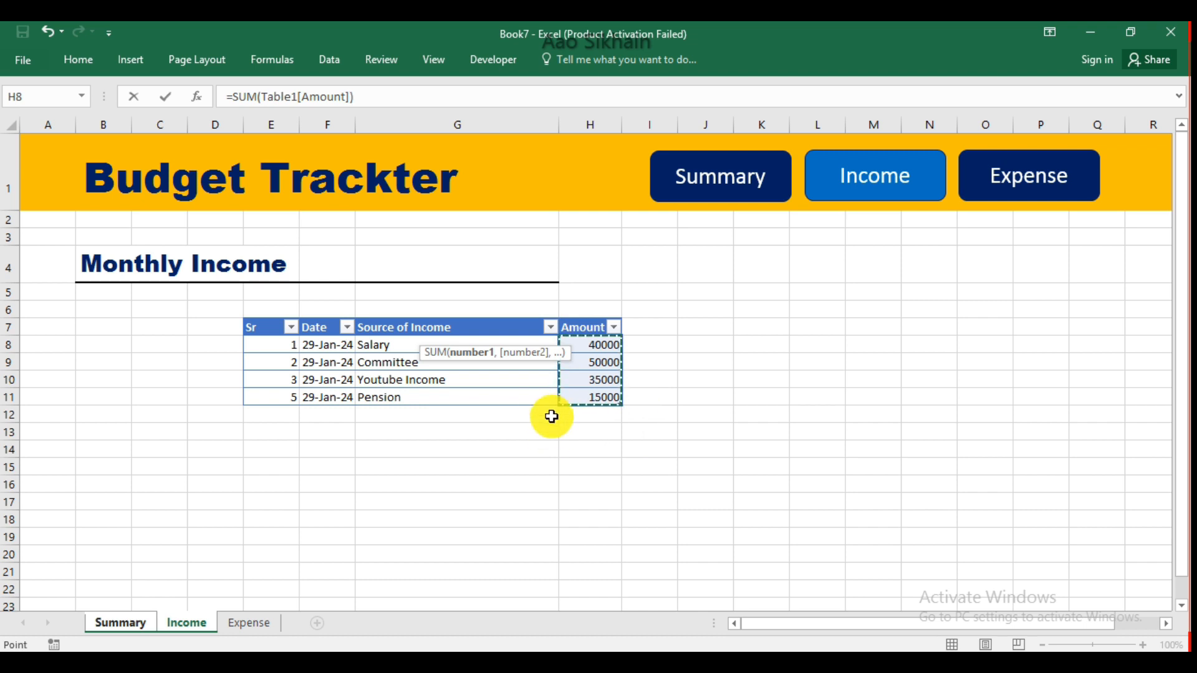
pyautogui.press('Return')
pyautogui.hotkey('ctrl', '1')
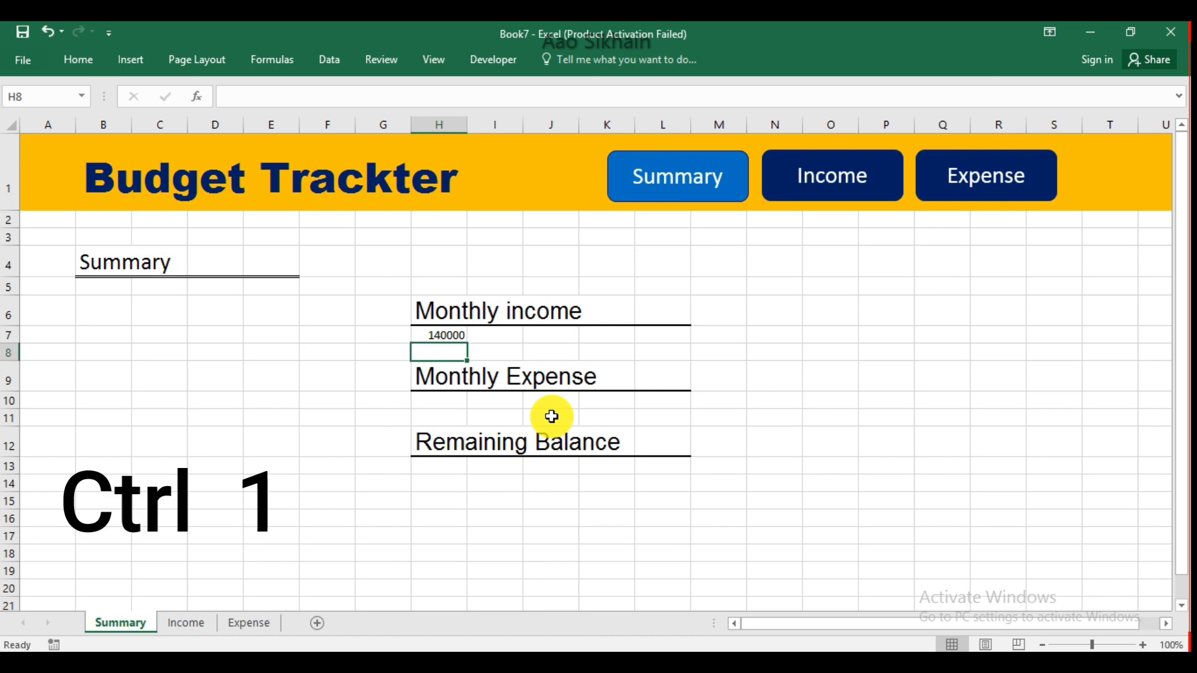
# In cell H10 under Monthly Expense, sum the Amount column of the Expense sheet's table
pyautogui.click(454, 405)
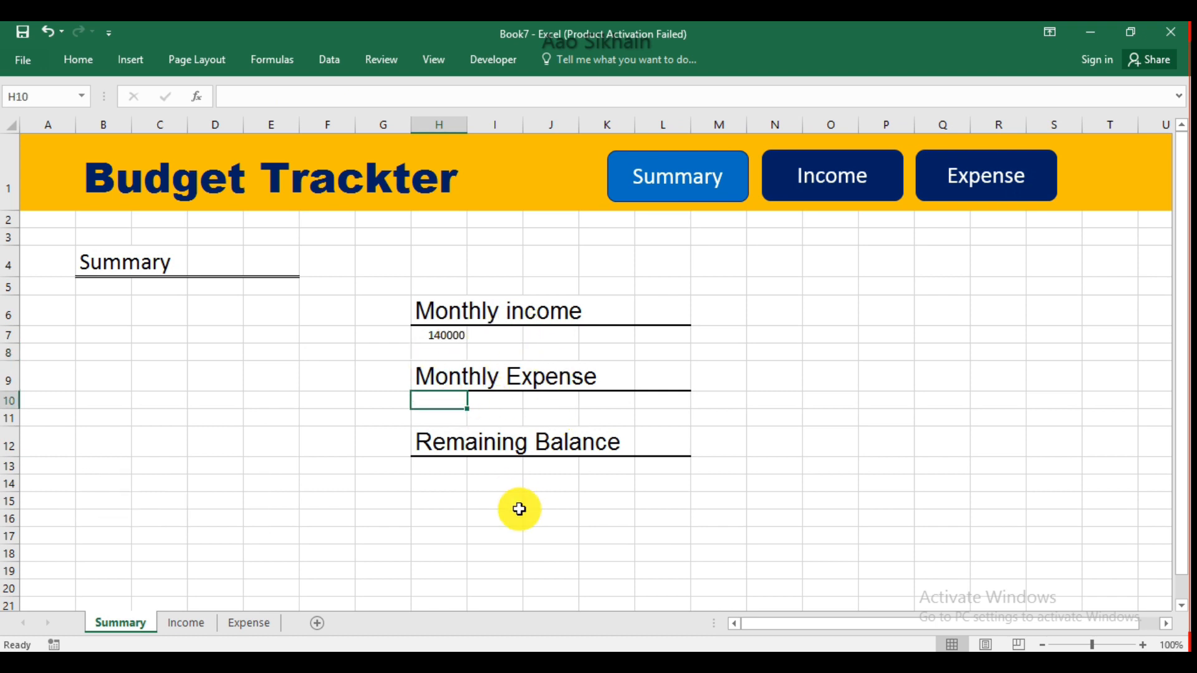
pyautogui.write('=SUM(')
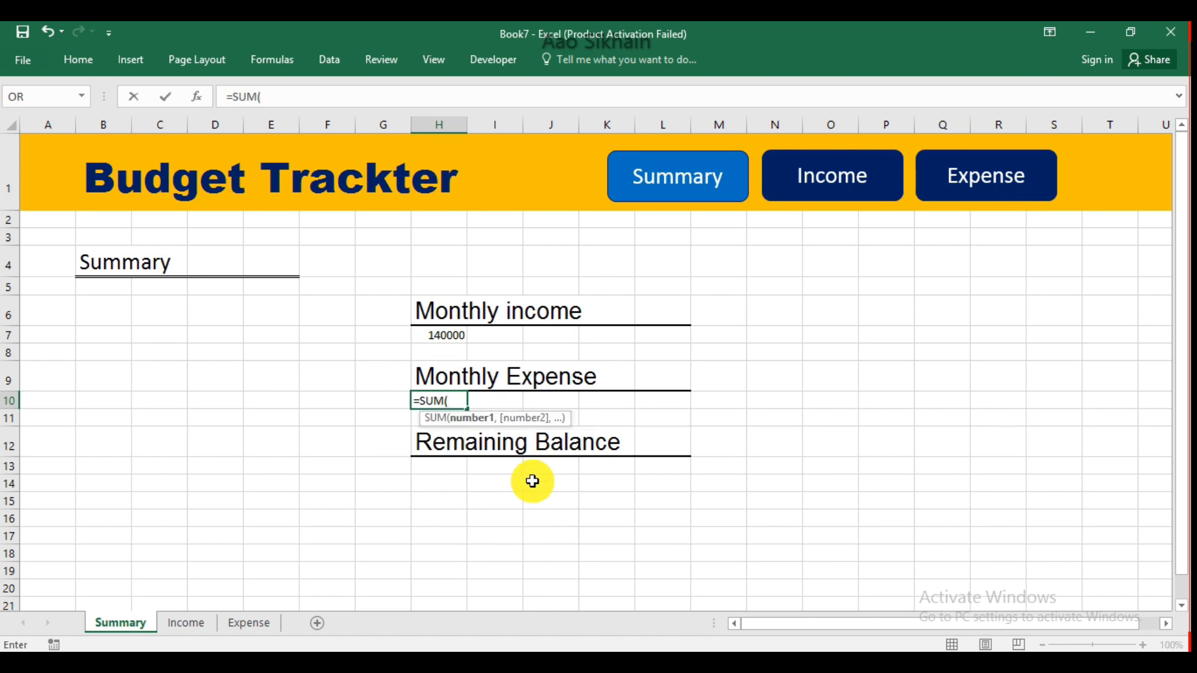
pyautogui.click(247, 624)
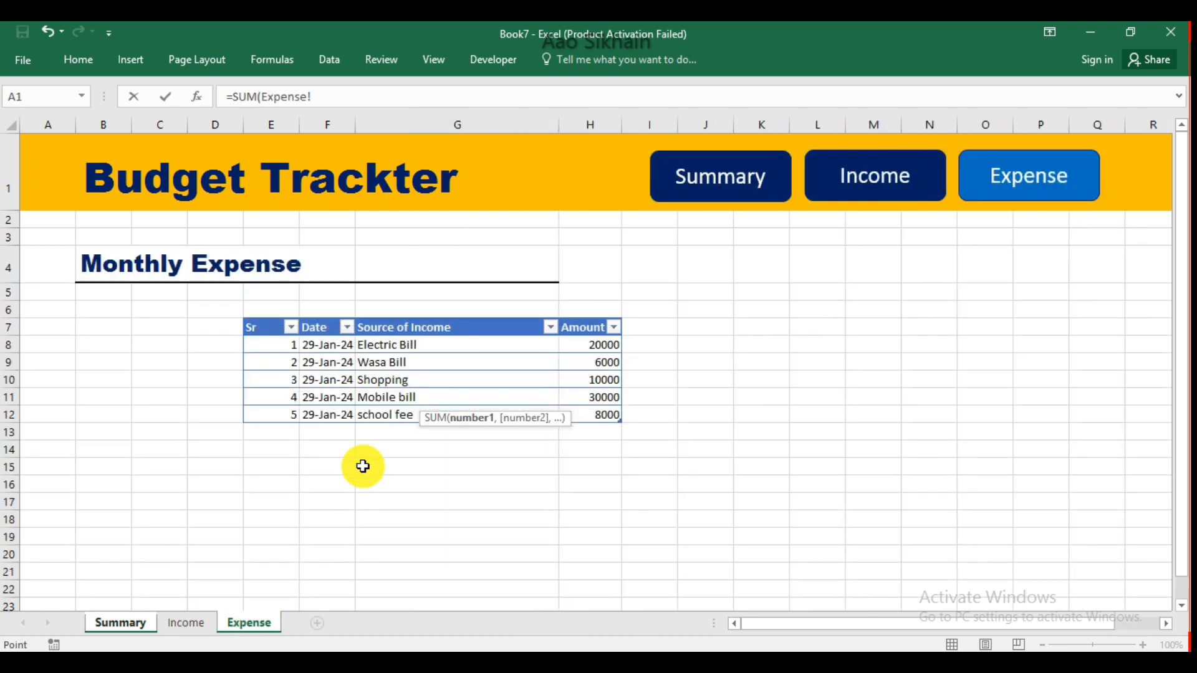
pyautogui.moveTo(600, 344); pyautogui.dragTo(601, 411)
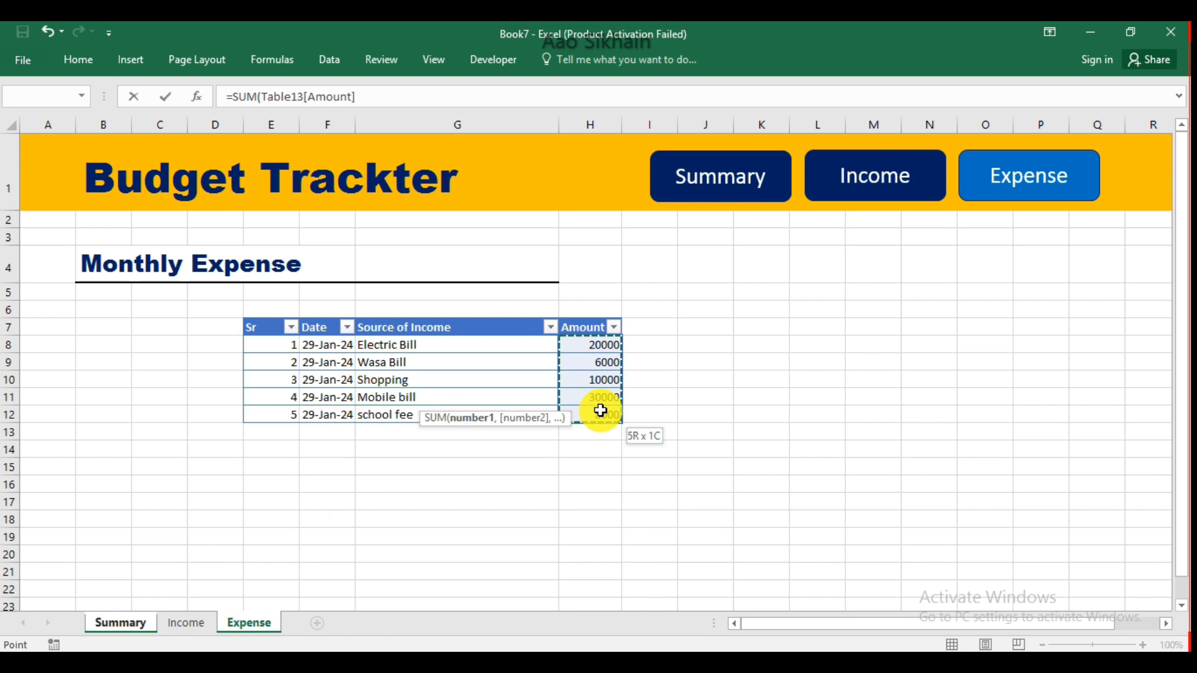
pyautogui.press('Return')
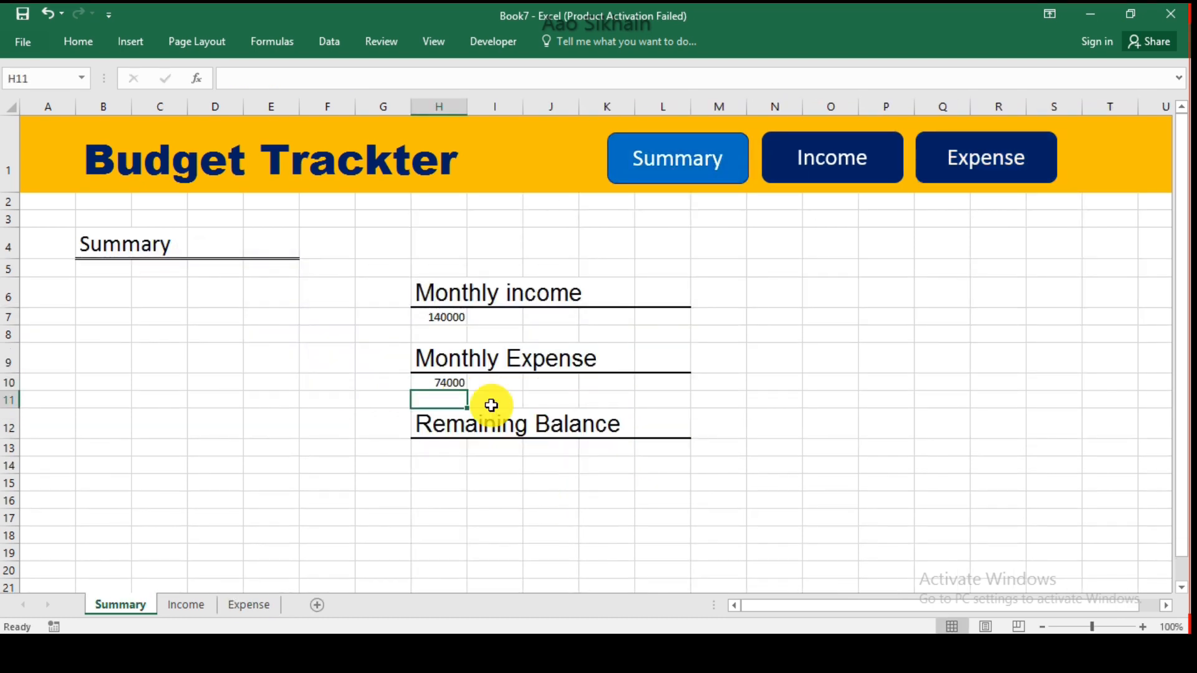
# Calculate the remaining balance in cell H13 with the formula =H7-H10
pyautogui.click(458, 454)
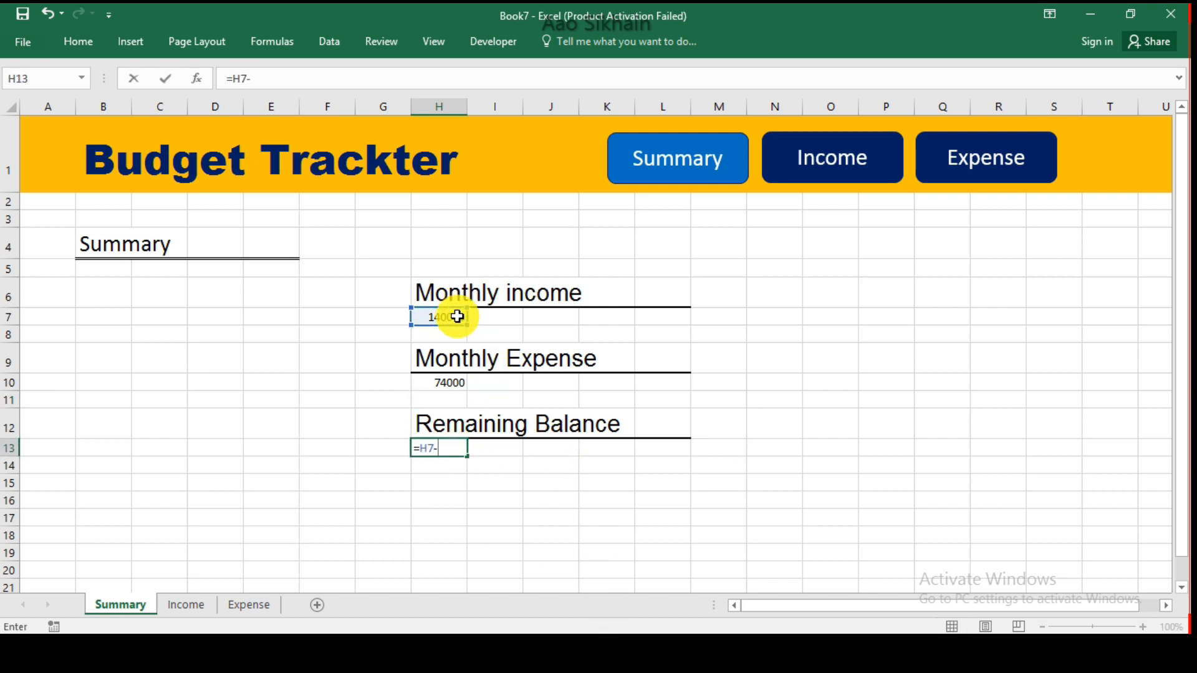
pyautogui.click(461, 383)
pyautogui.press('Return')
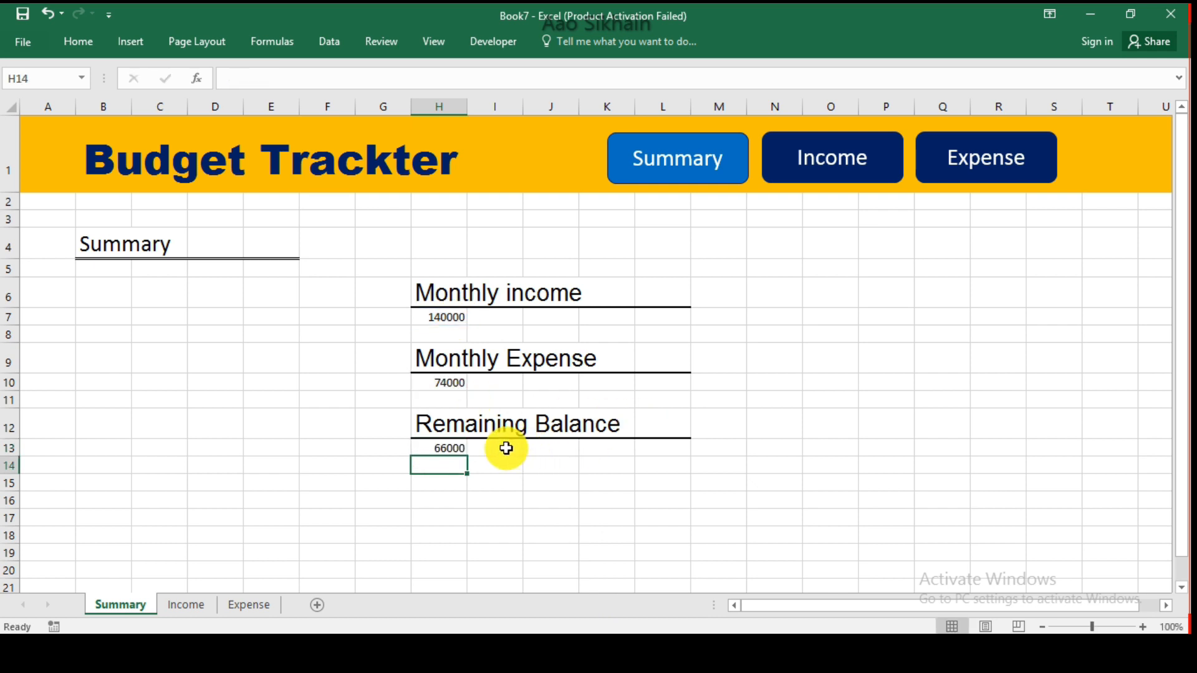
# Enlarge the font of the amounts in H7, H10 and H13 to 24 and make them bold
pyautogui.click(453, 315)
pyautogui.keyDown('ctrl'); pyautogui.click(444, 383); pyautogui.keyUp('ctrl')
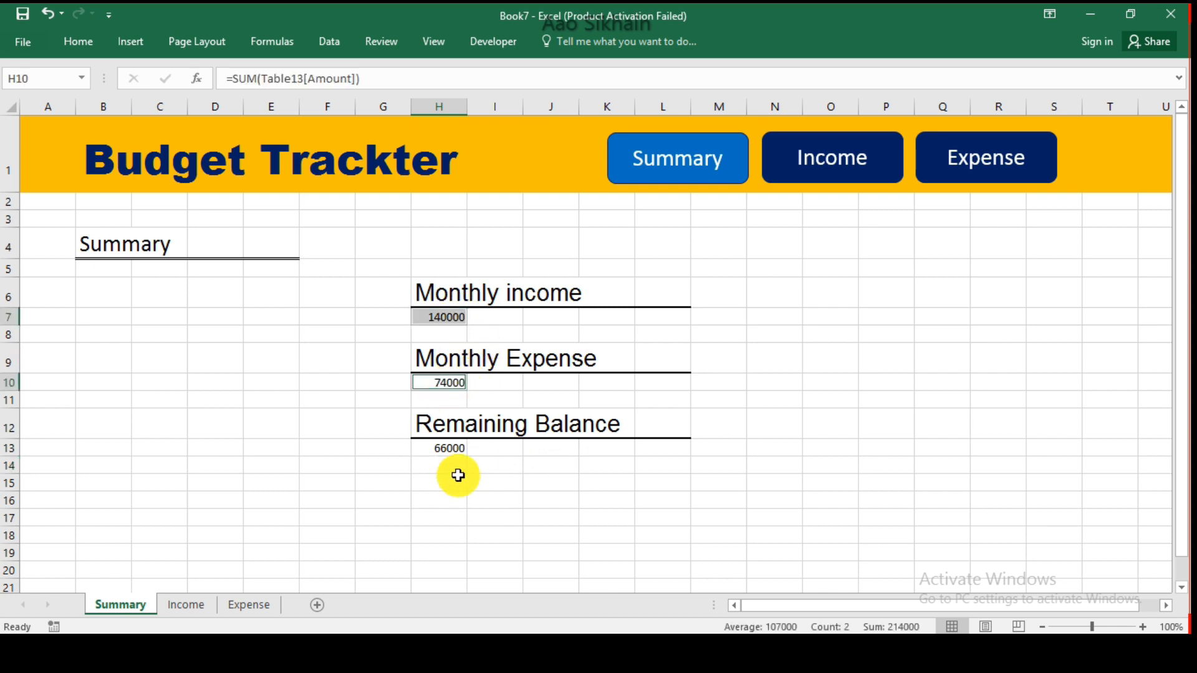
pyautogui.keyDown('ctrl'); pyautogui.click(440, 447); pyautogui.keyUp('ctrl')
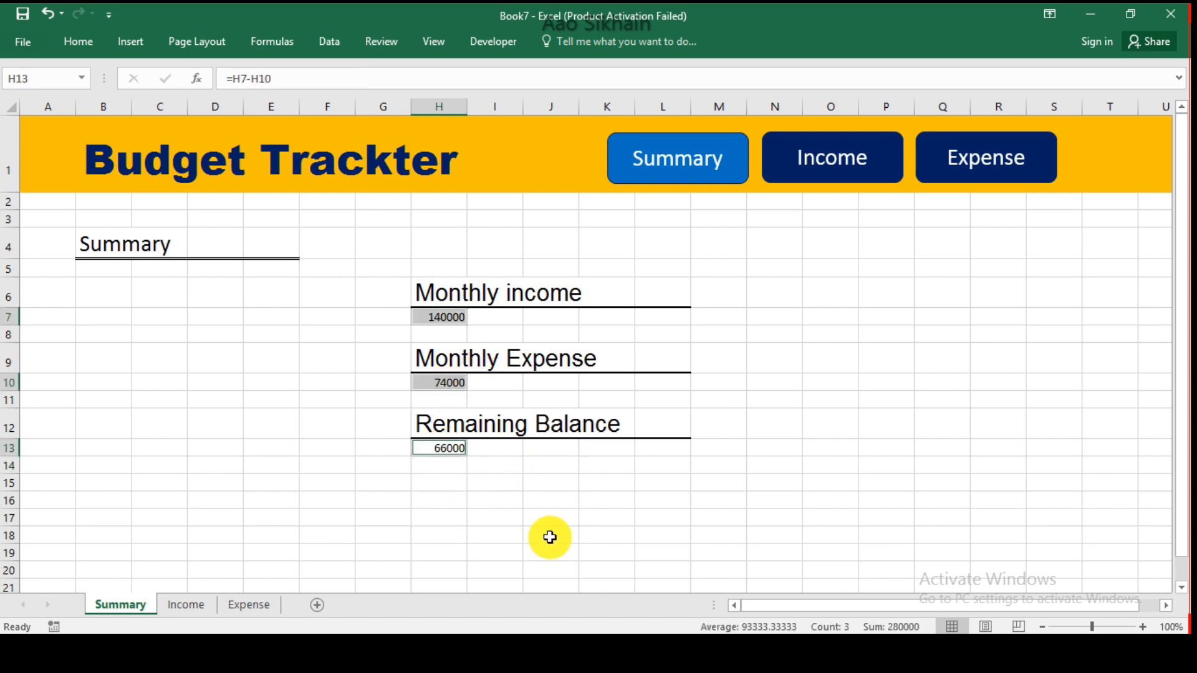
pyautogui.click(67, 47)
pyautogui.click(289, 73)
pyautogui.click(288, 73)
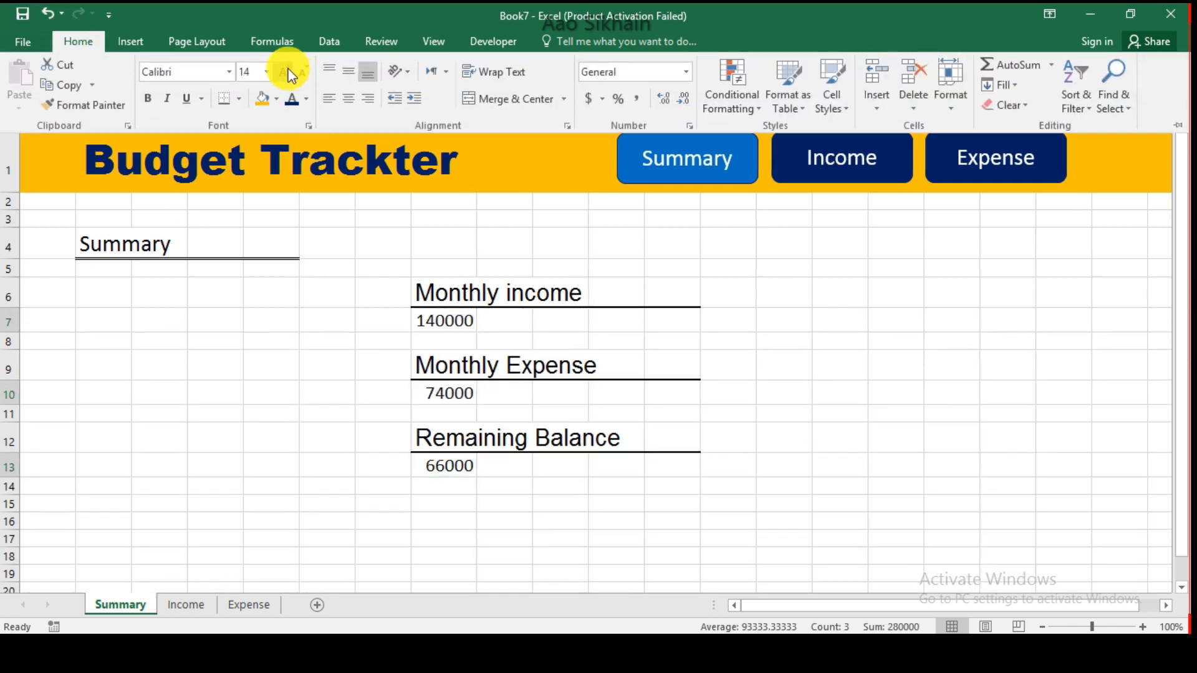
pyautogui.click(289, 73)
pyautogui.click(289, 73)
pyautogui.click(288, 73)
pyautogui.click(289, 73)
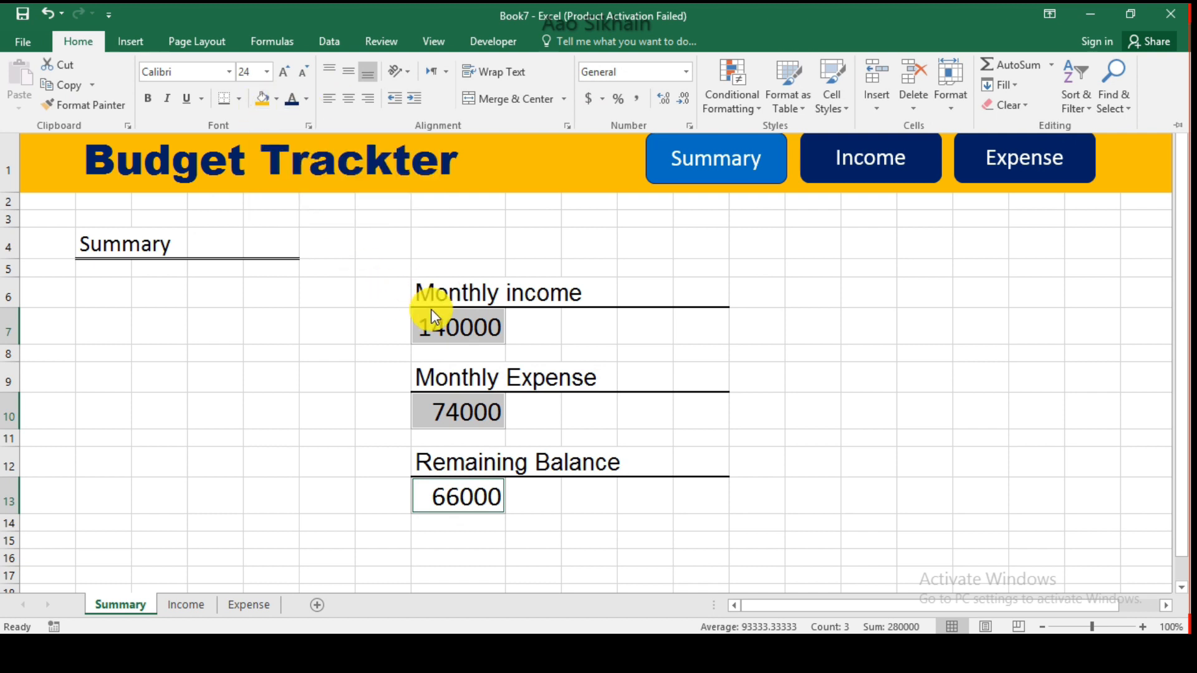
pyautogui.hotkey('ctrl', 'b')
pyautogui.hotkey('ctrl', 'F1')
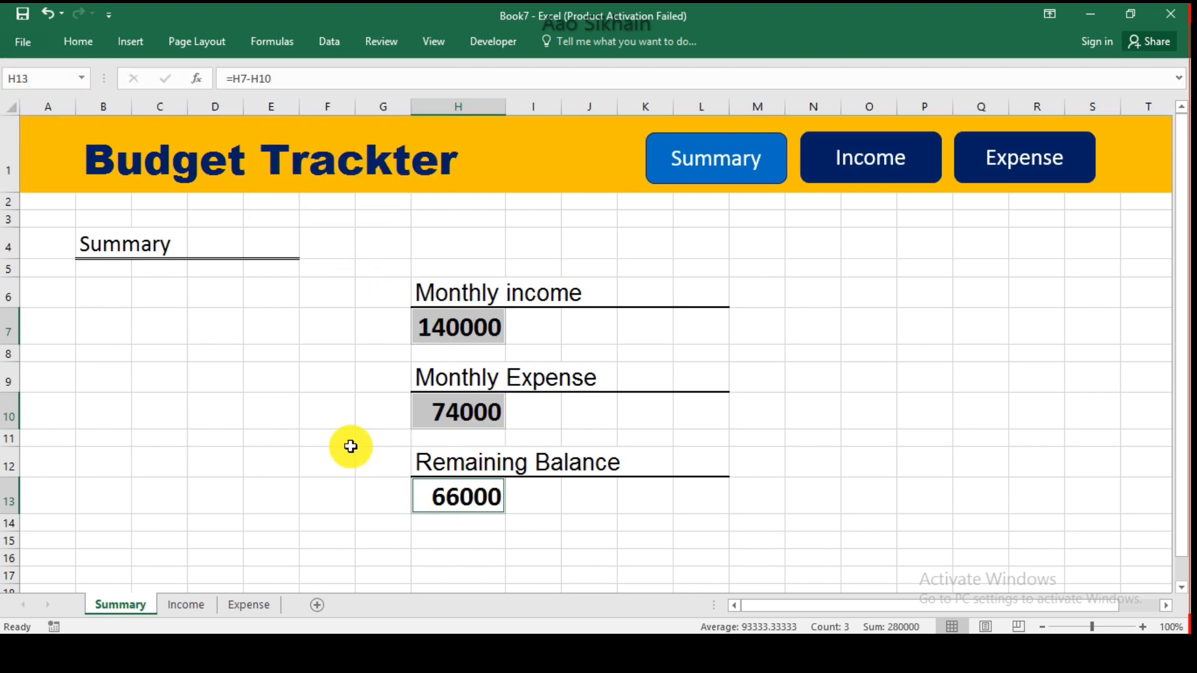
pyautogui.click(351, 446)
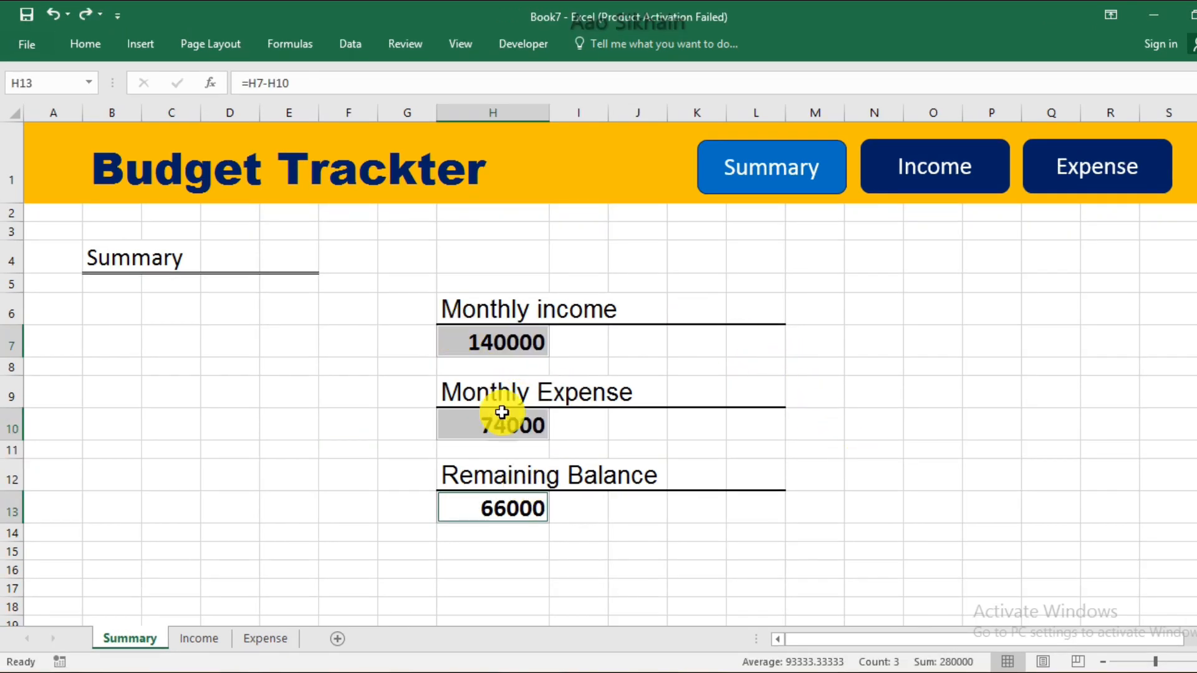
# Apply the Currency number format to the amounts in H7, H10 and H13
pyautogui.click(651, 510)
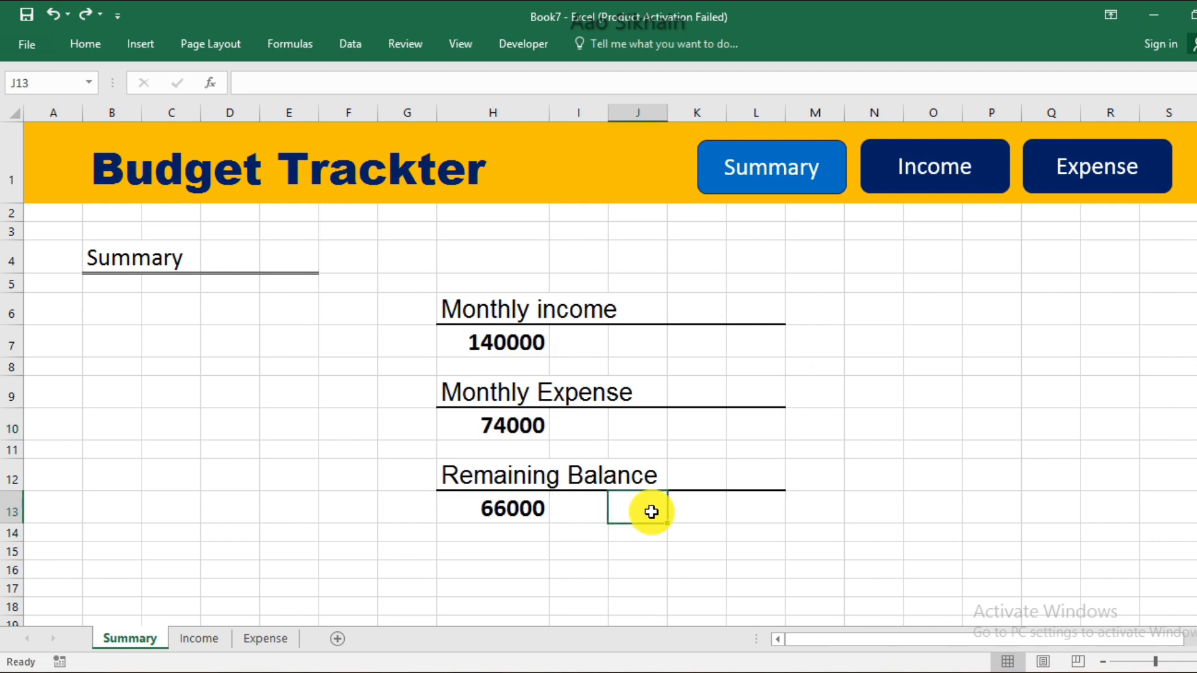
pyautogui.click(507, 345)
pyautogui.keyDown('ctrl'); pyautogui.click(504, 418); pyautogui.keyUp('ctrl')
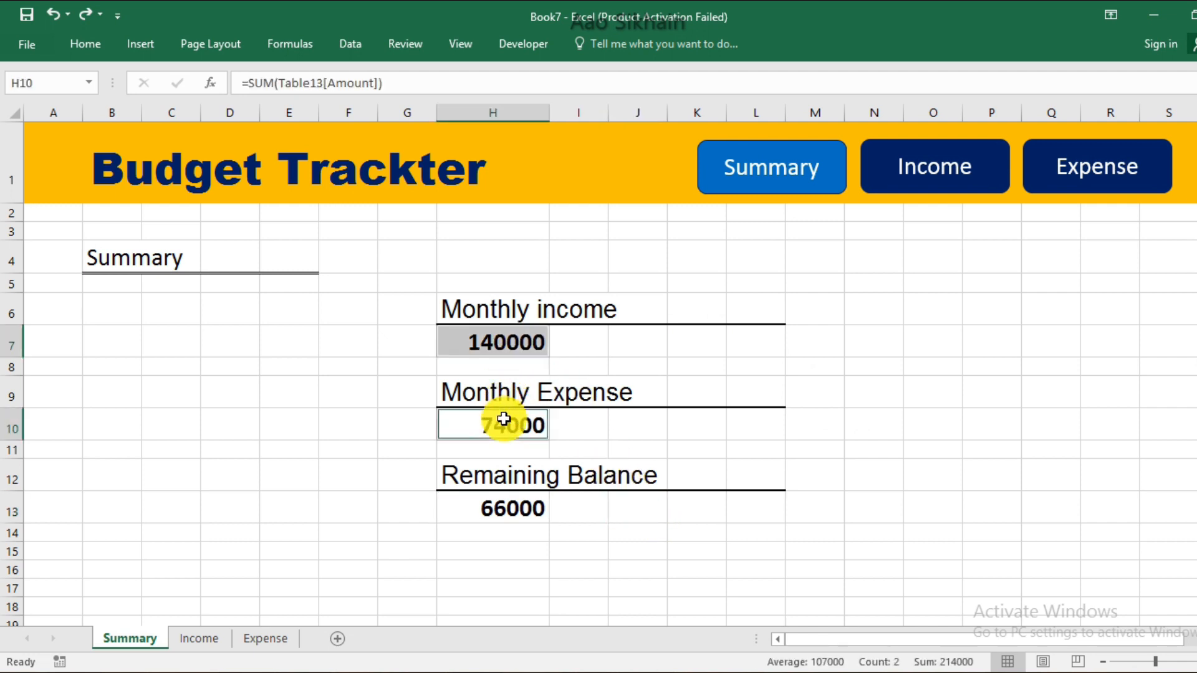
pyautogui.keyDown('ctrl'); pyautogui.click(522, 507); pyautogui.keyUp('ctrl')
pyautogui.click(82, 45)
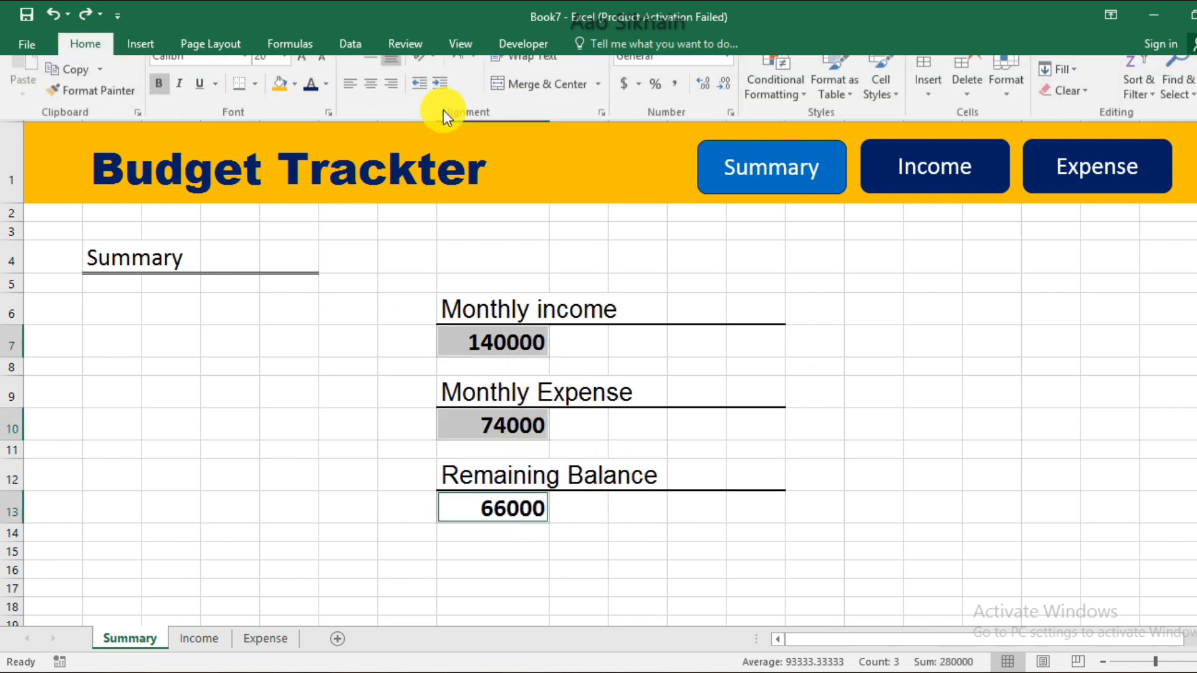
pyautogui.click(723, 76)
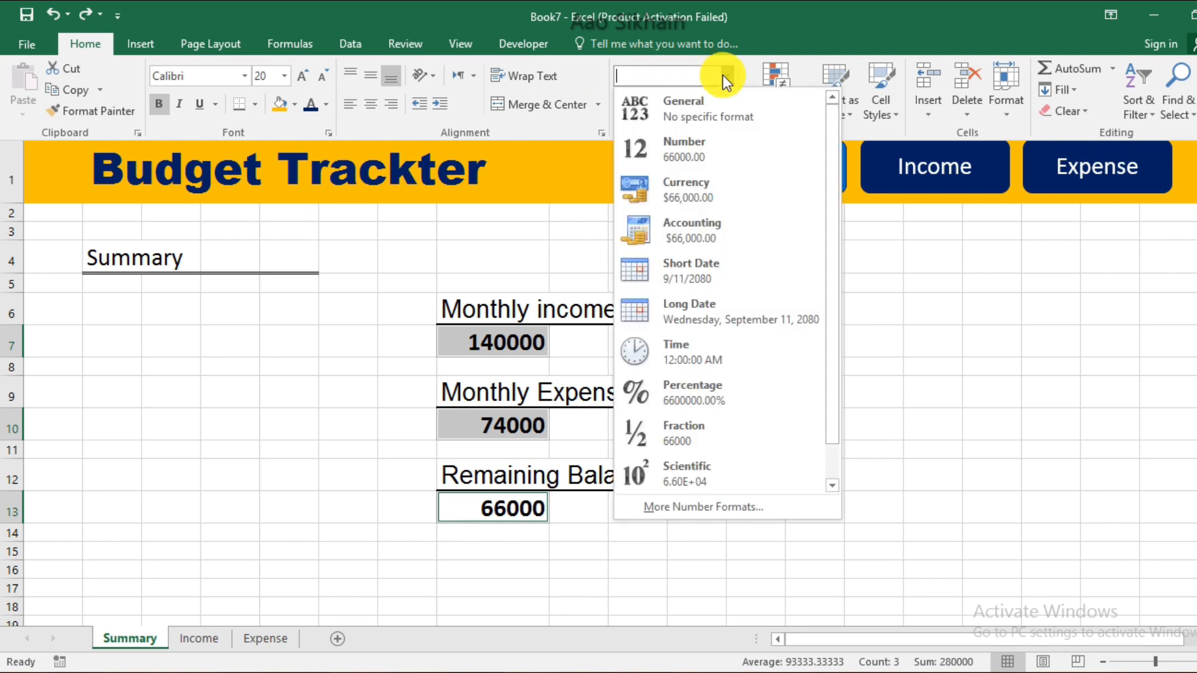
pyautogui.click(739, 185)
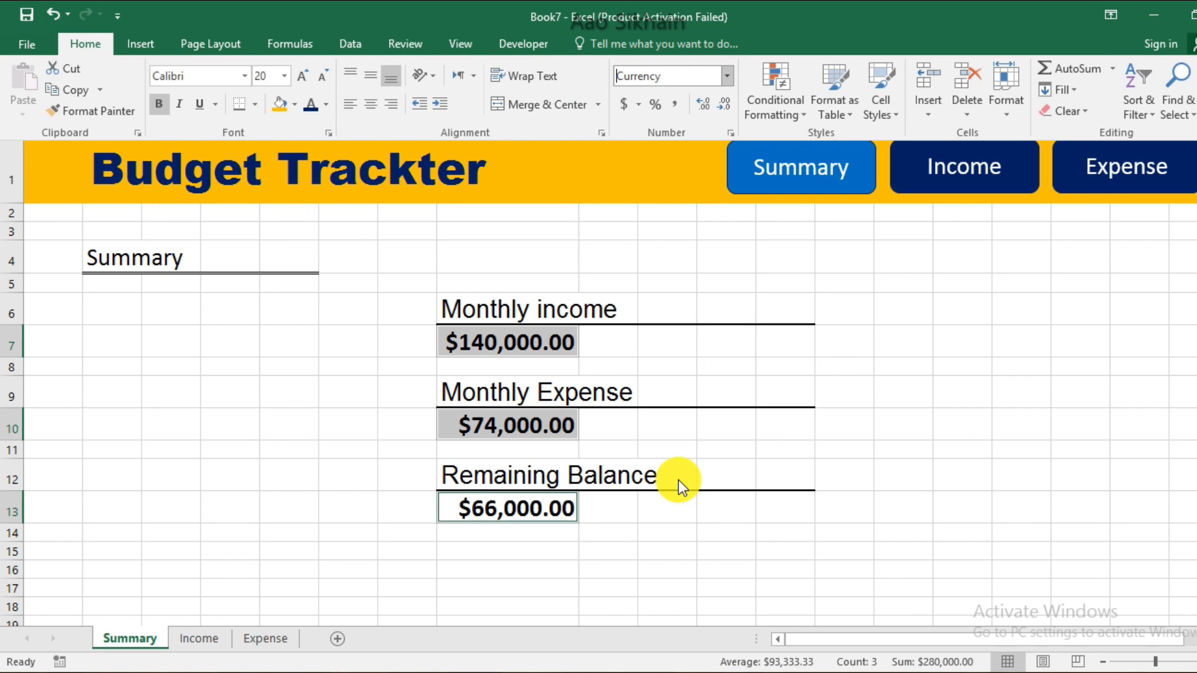
# Format the amounts in H7, H10 and H13 as currency with the PKR symbol and 0 decimal places
pyautogui.click(681, 521)
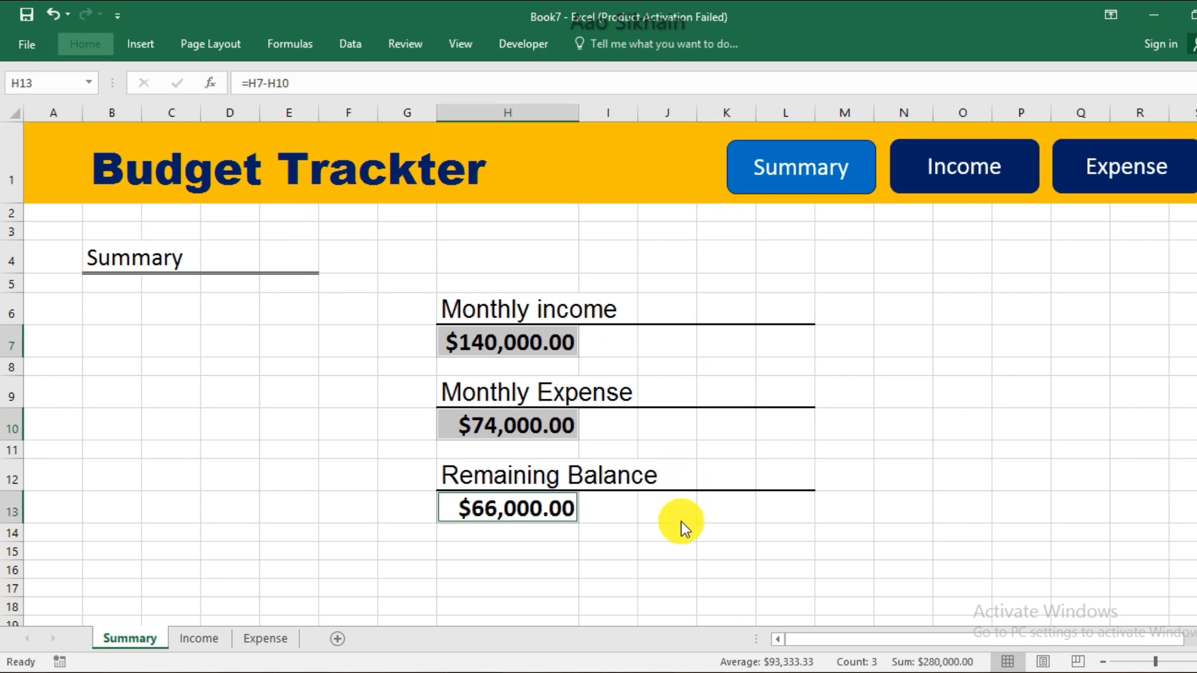
pyautogui.hotkey('ctrl', '1')
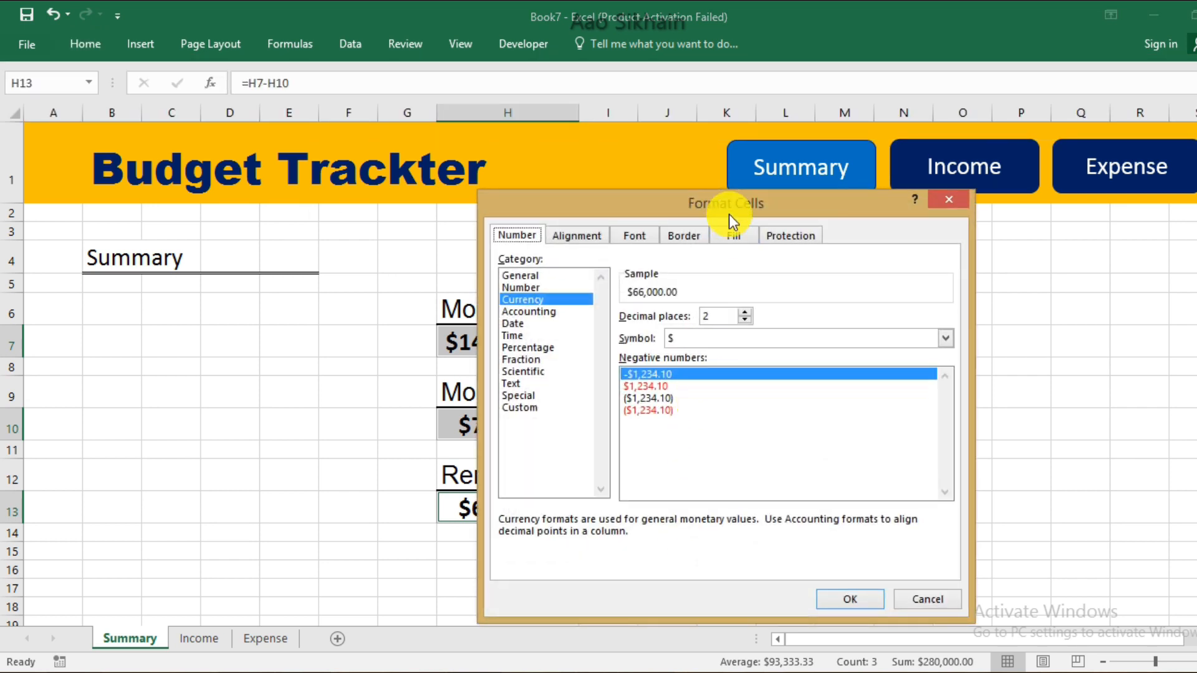
pyautogui.click(749, 317)
pyautogui.click(749, 316)
pyautogui.click(745, 341)
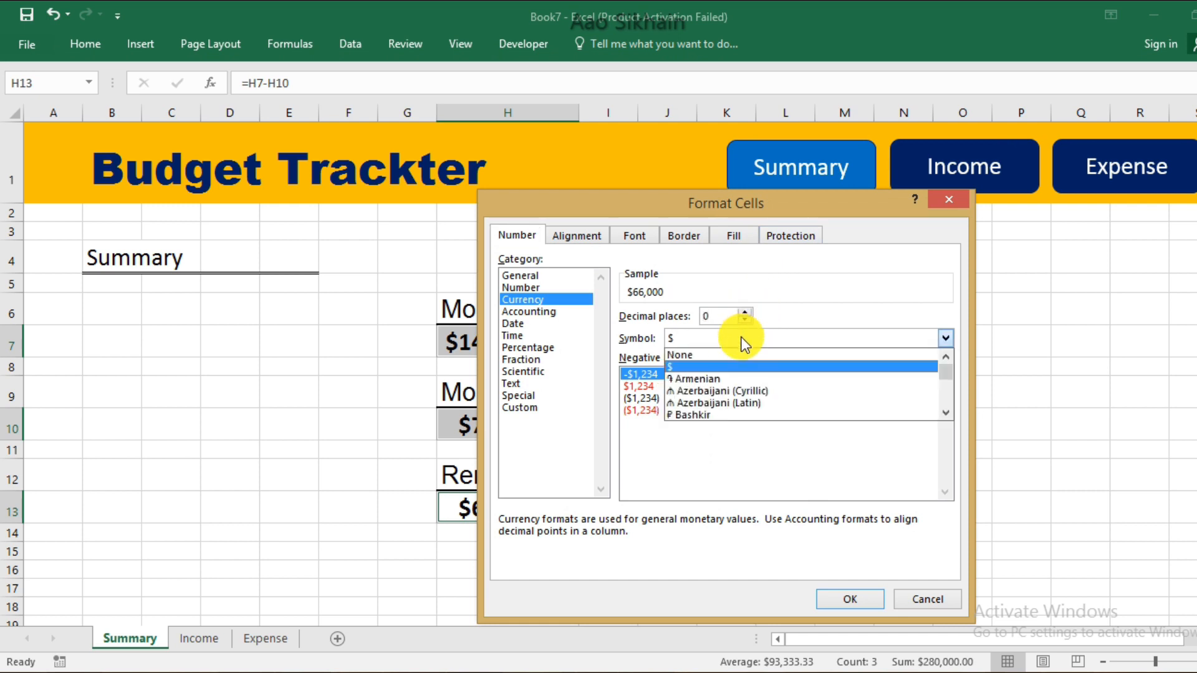
pyautogui.press('p')
pyautogui.press('p')
pyautogui.press('Up')
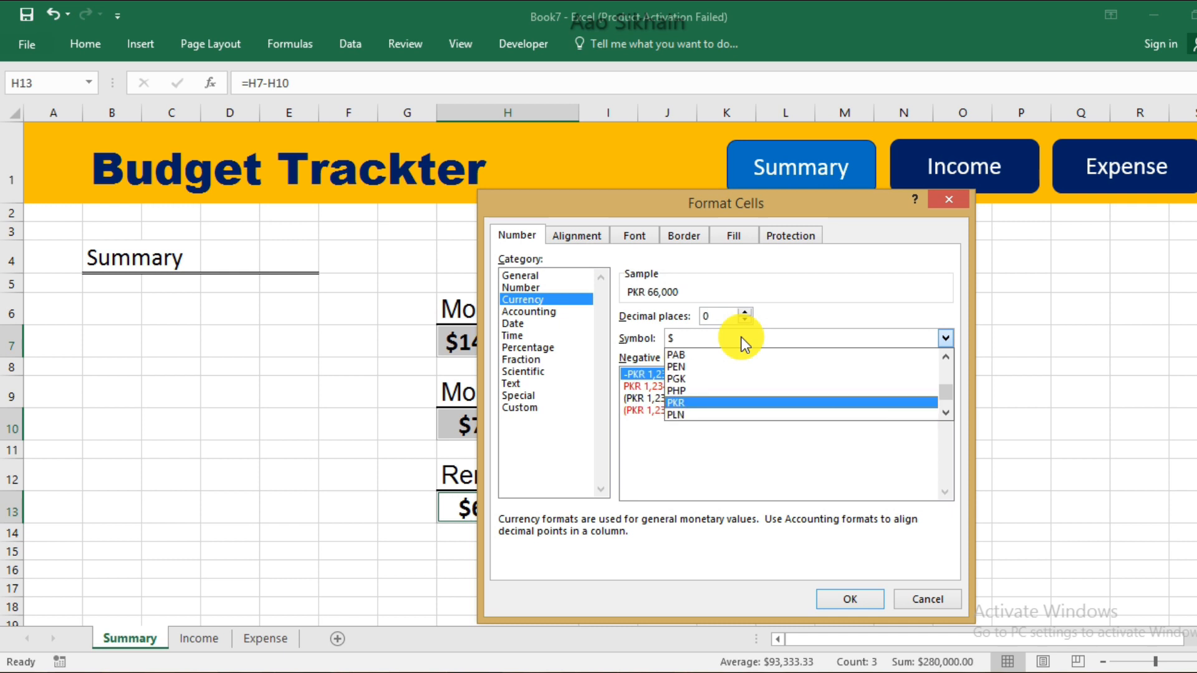
pyautogui.click(709, 404)
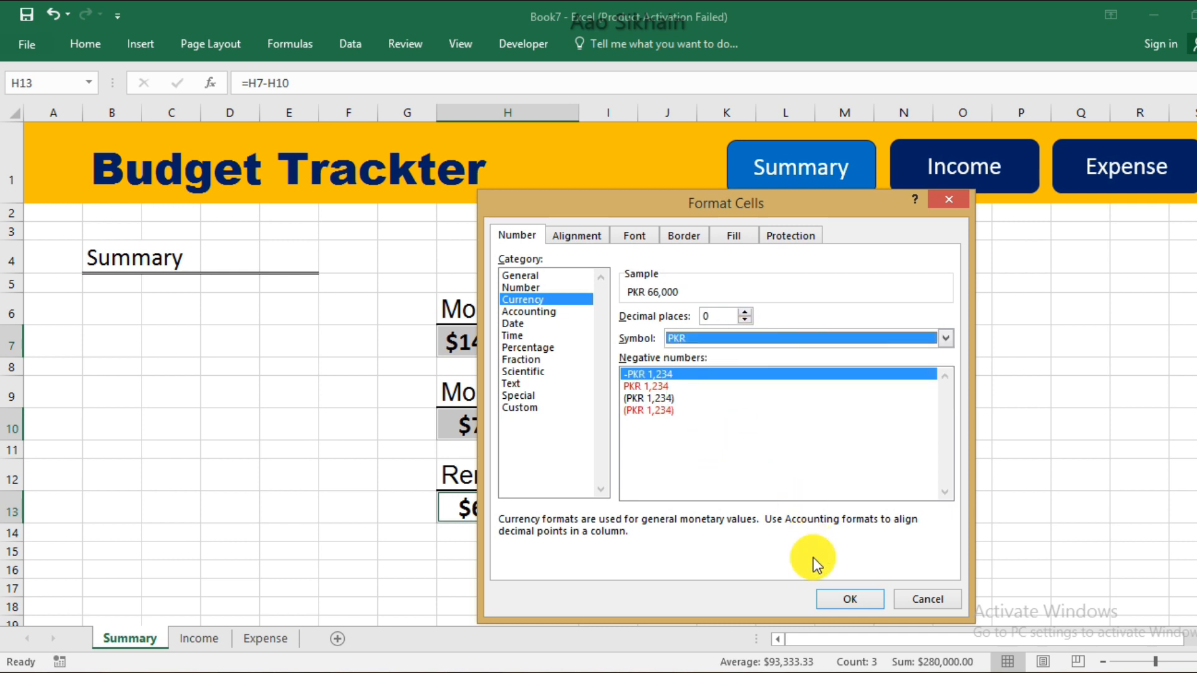
pyautogui.click(842, 600)
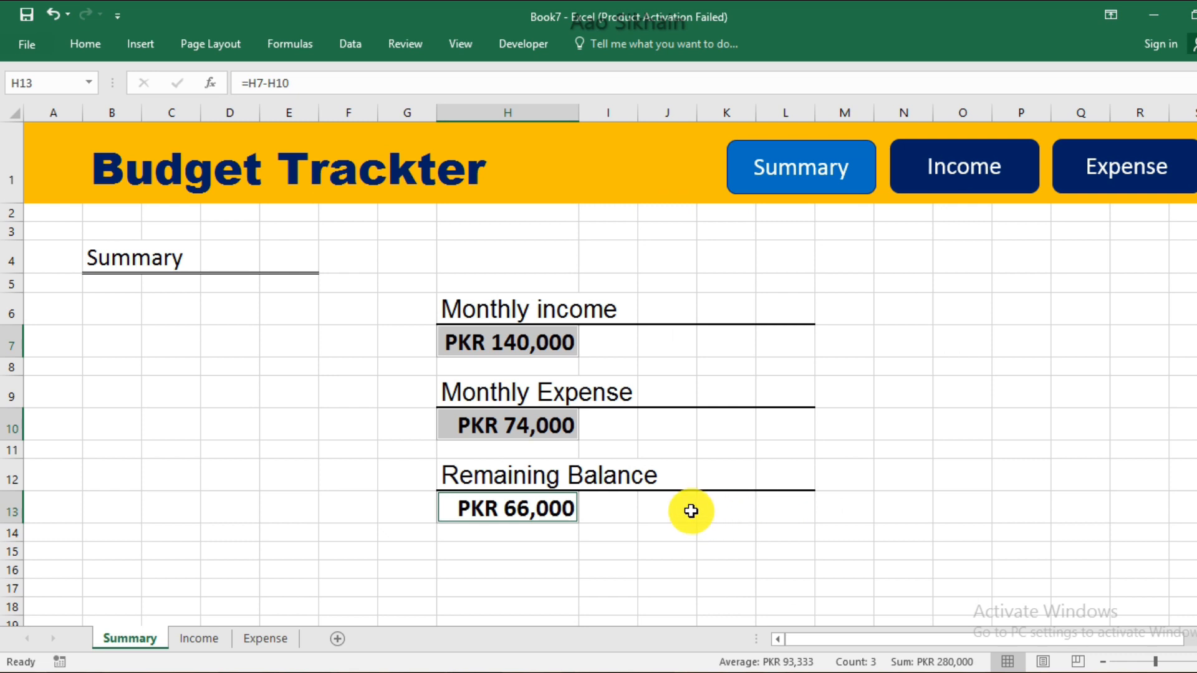
# Make the Monthly income, Monthly Expense and Remaining Balance headings bold
pyautogui.click(547, 311)
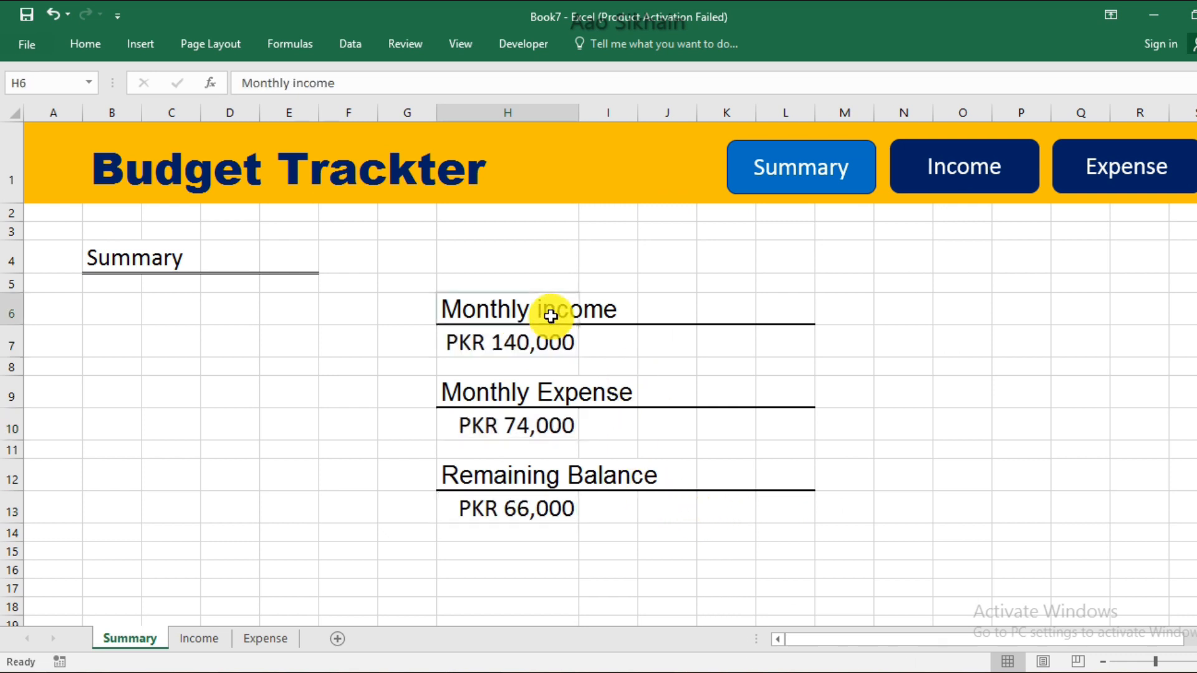
pyautogui.keyDown('ctrl'); pyautogui.click(515, 404); pyautogui.keyUp('ctrl')
pyautogui.keyDown('ctrl'); pyautogui.click(510, 476); pyautogui.keyUp('ctrl')
pyautogui.hotkey('ctrl', 'b')
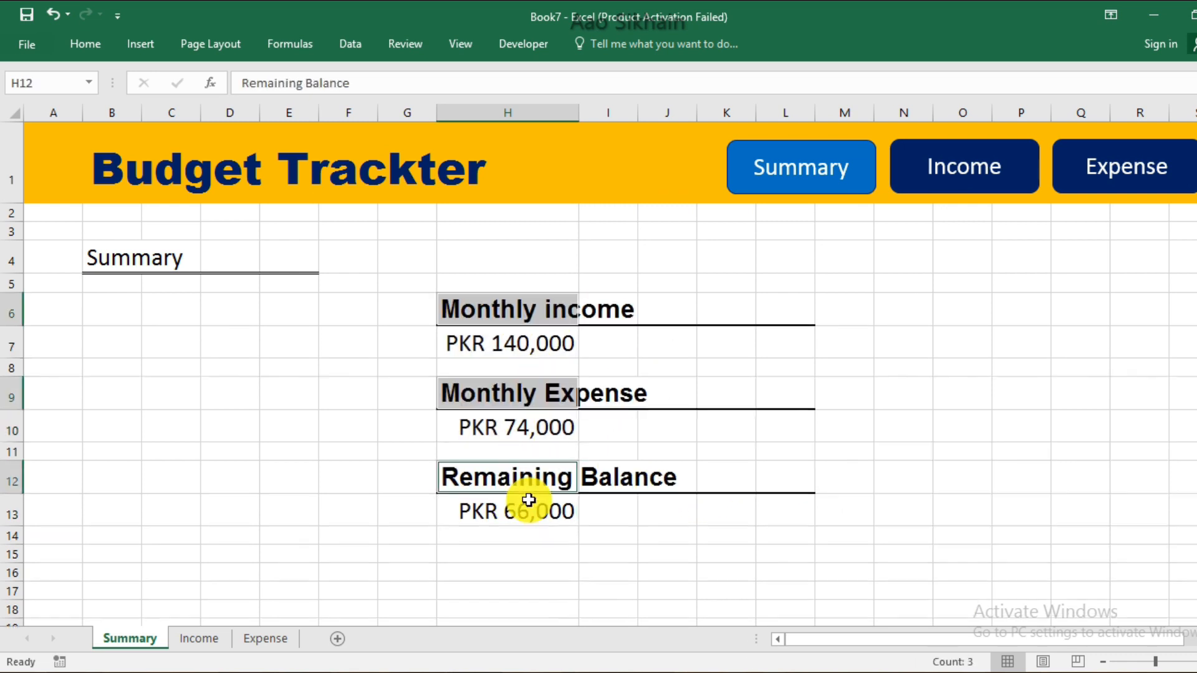
pyautogui.click(627, 464)
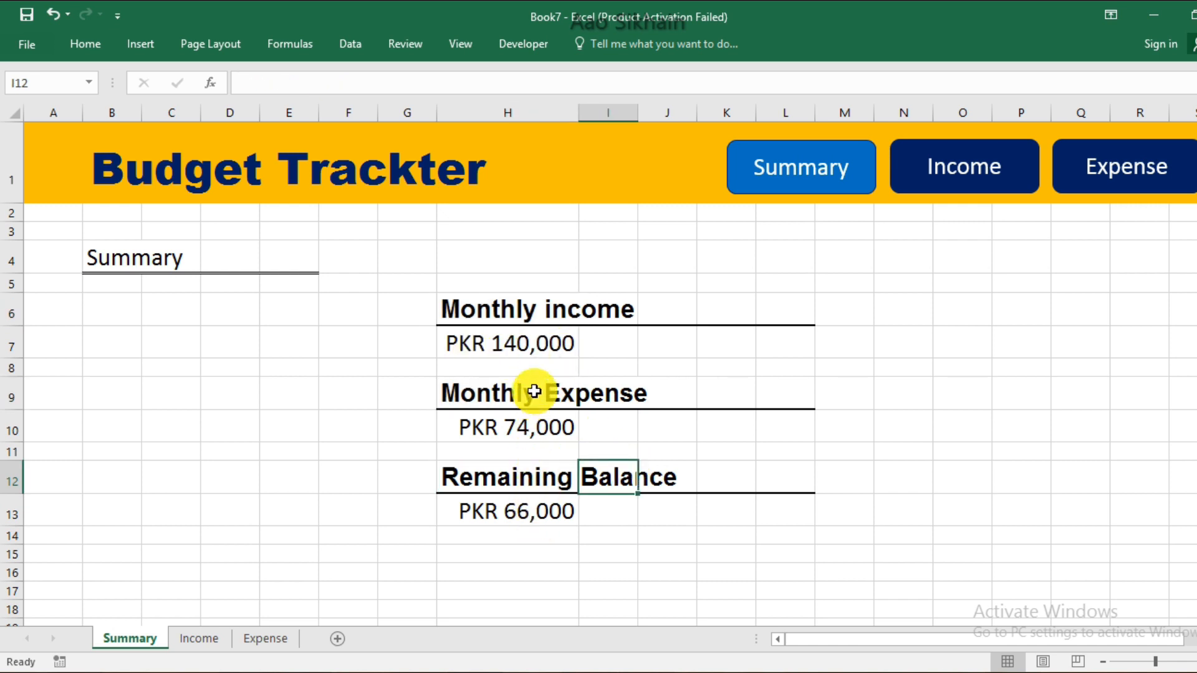
# Change the font colour of the Summary, Monthly income, Monthly Expense and Remaining Balance headings to dark blue
pyautogui.click(154, 261)
pyautogui.moveTo(470, 308); pyautogui.dragTo(556, 449)
pyautogui.click(598, 430)
pyautogui.click(497, 315)
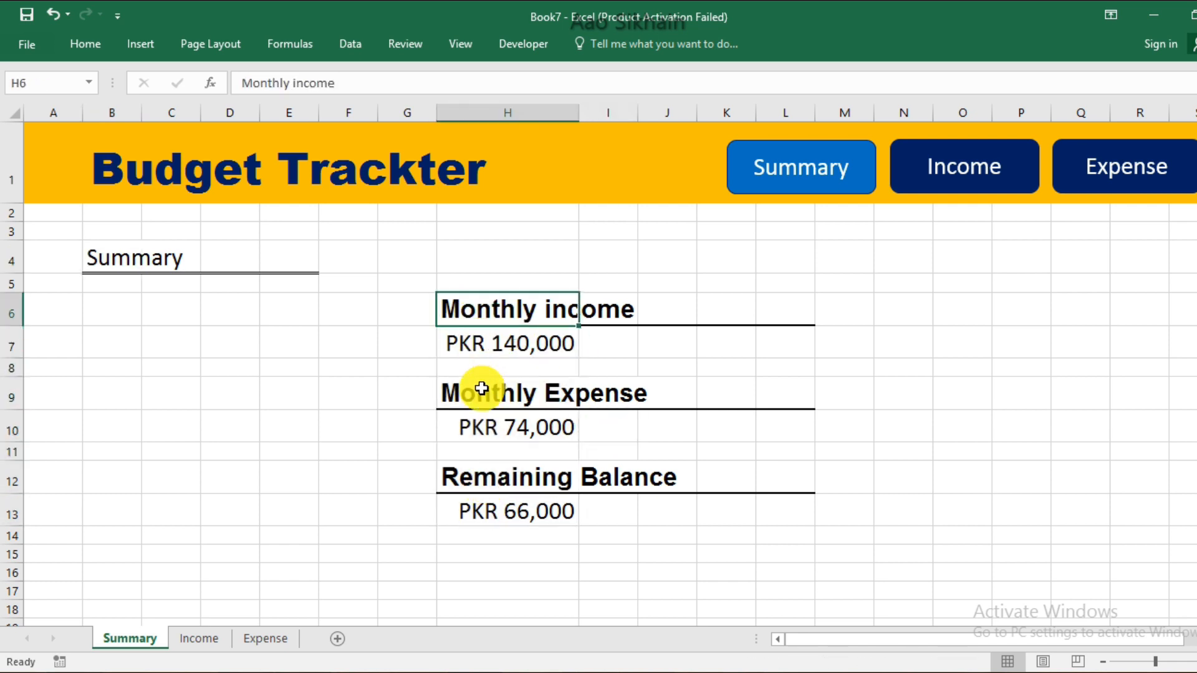
pyautogui.keyDown('ctrl'); pyautogui.click(480, 390); pyautogui.keyUp('ctrl')
pyautogui.keyDown('ctrl'); pyautogui.click(486, 477); pyautogui.keyUp('ctrl')
pyautogui.keyDown('ctrl'); pyautogui.click(121, 259); pyautogui.keyUp('ctrl')
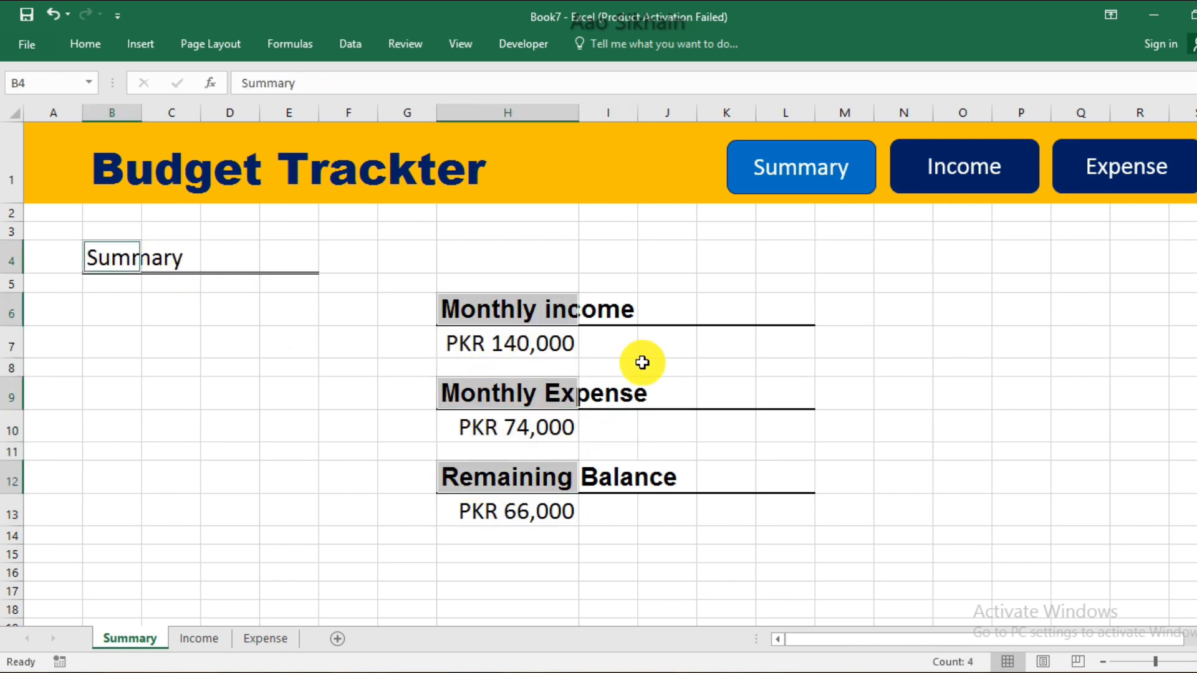
pyautogui.click(313, 102)
pyautogui.click(716, 368)
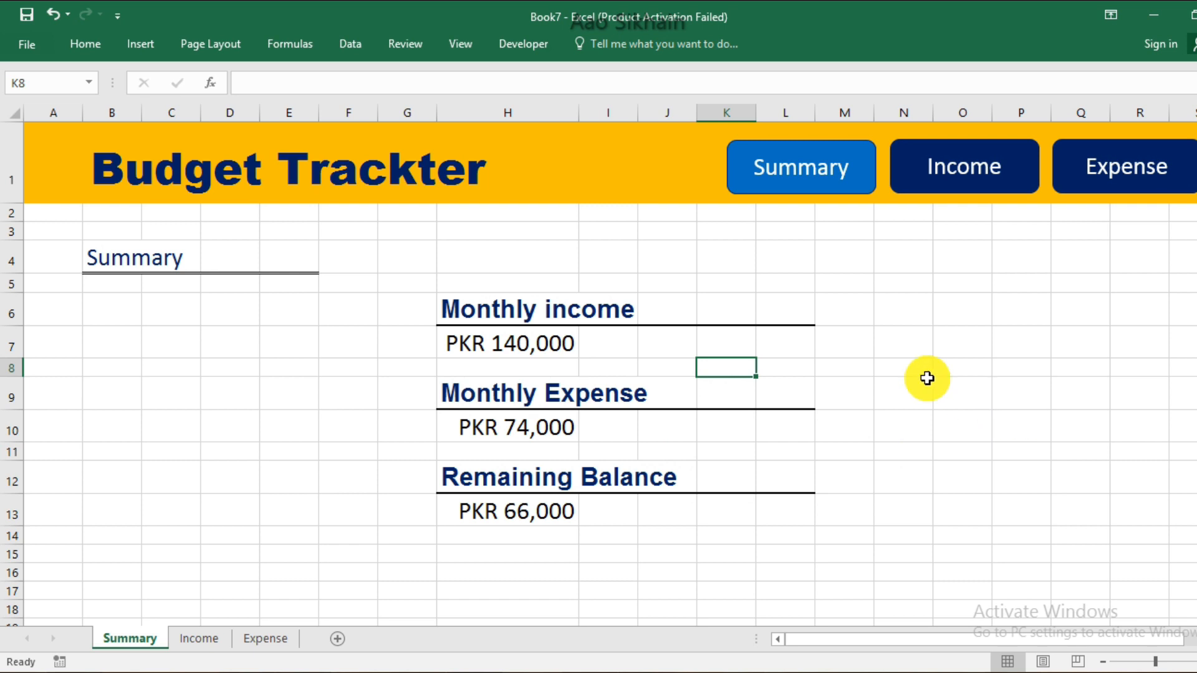
# Delete the empty column G before the monthly totals on the Summary sheet
pyautogui.moveTo(397, 105)
pyautogui.mouseDown()
pyautogui.moveTo(347, 112)
pyautogui.moveTo(374, 125)
pyautogui.moveTo(408, 111)
pyautogui.mouseUp()
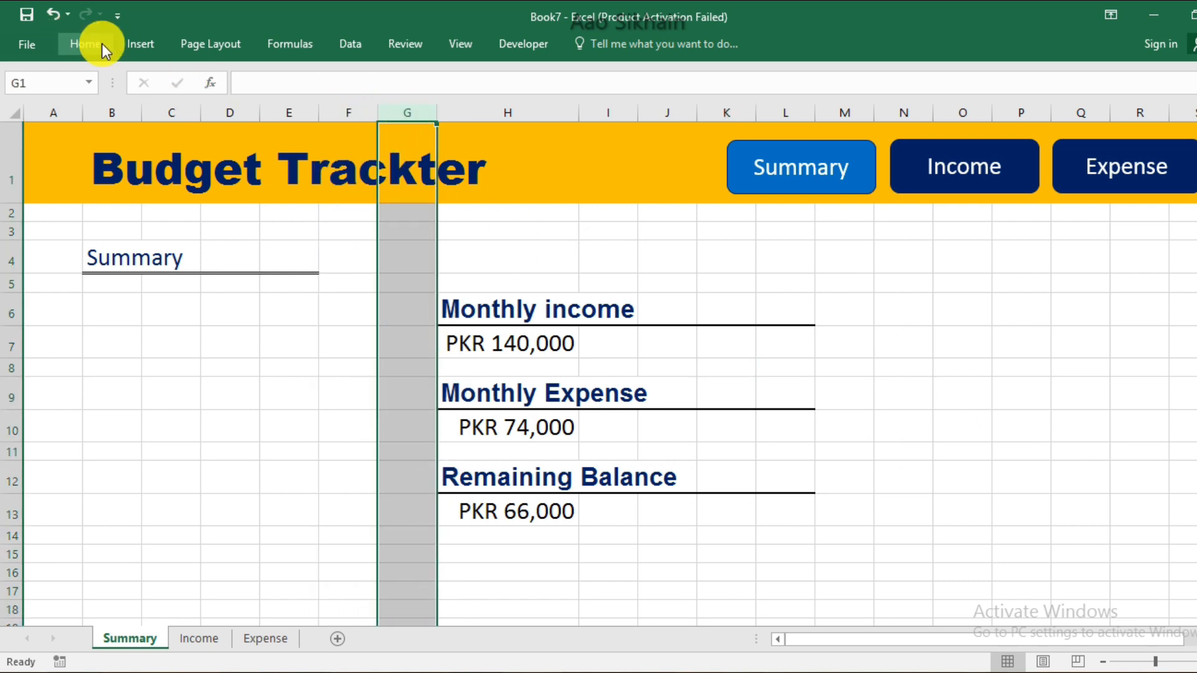
pyautogui.click(94, 44)
pyautogui.click(972, 77)
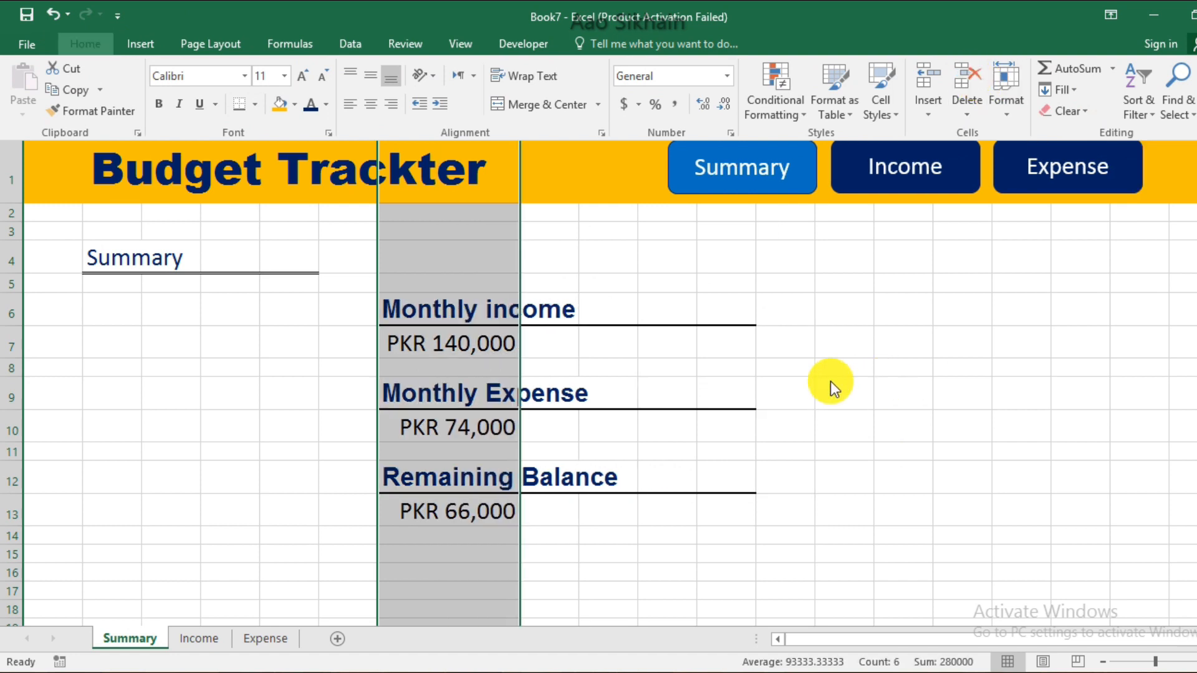
pyautogui.click(916, 399)
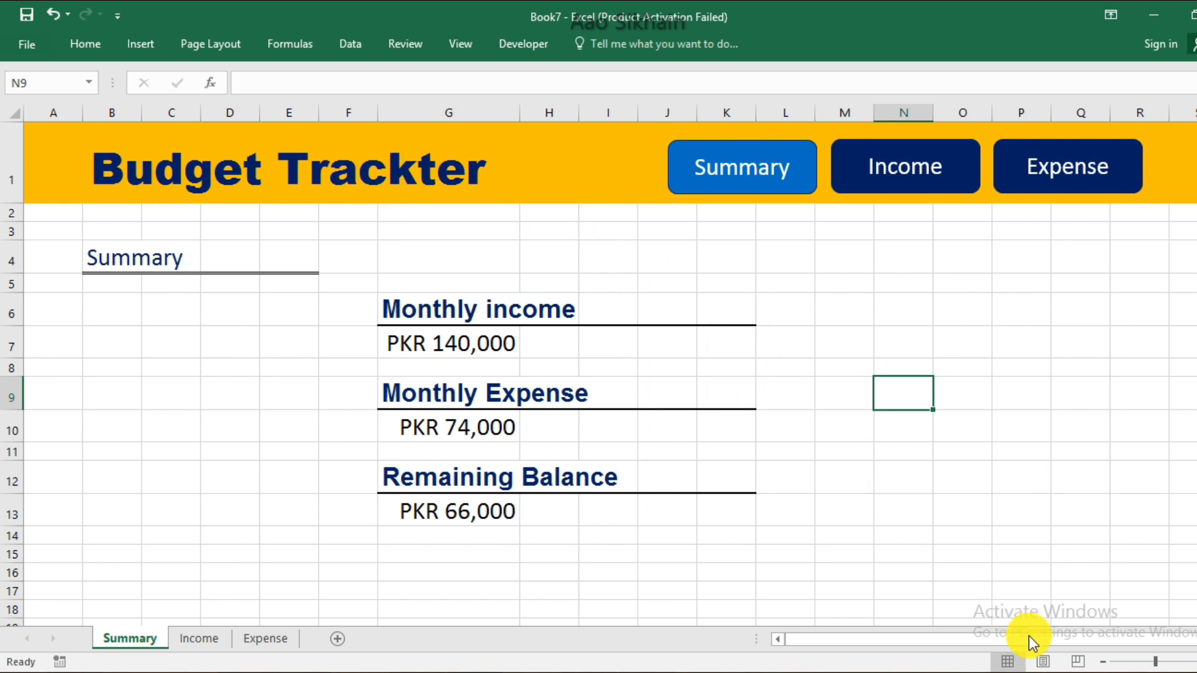
# Insert an empty 2-D clustered column chart and place it beside the monthly totals, starting at column L
pyautogui.click(140, 44)
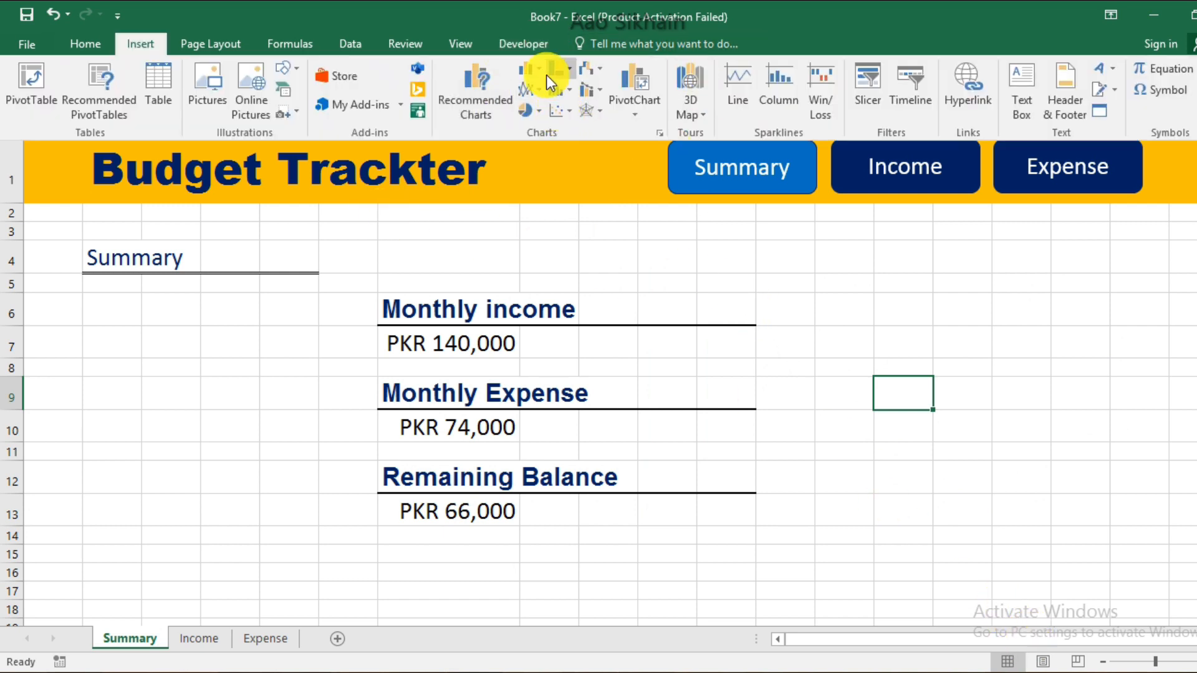
pyautogui.click(545, 75)
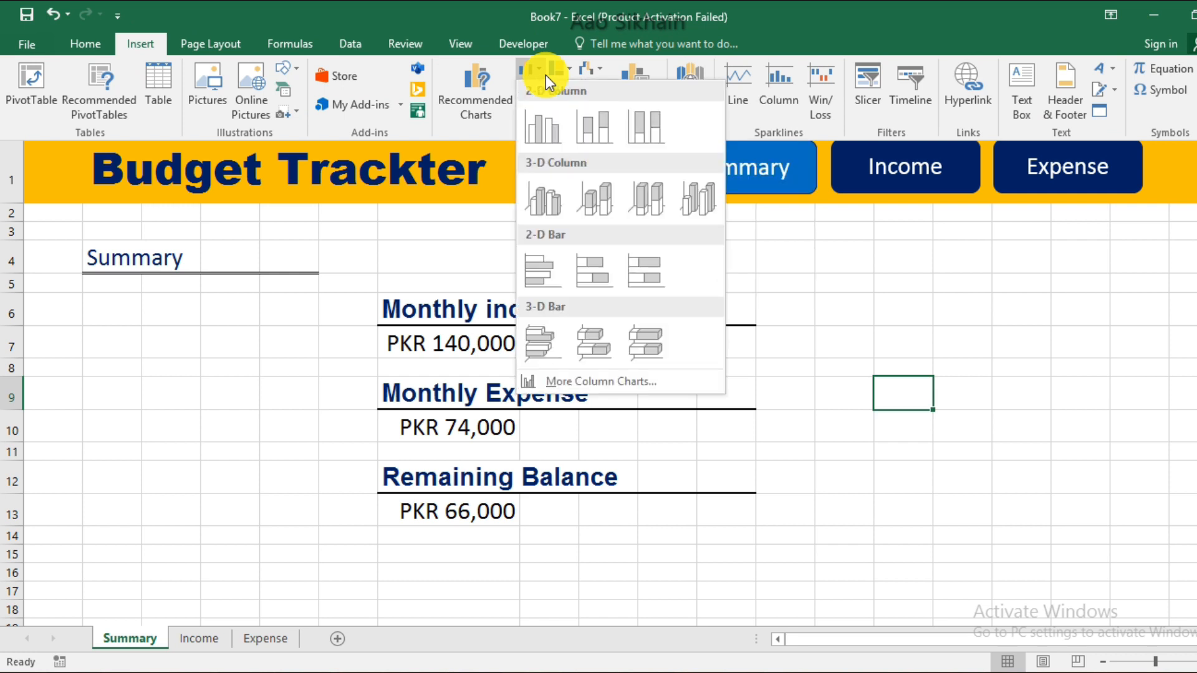
pyautogui.click(546, 127)
pyautogui.moveTo(582, 280); pyautogui.dragTo(906, 261)
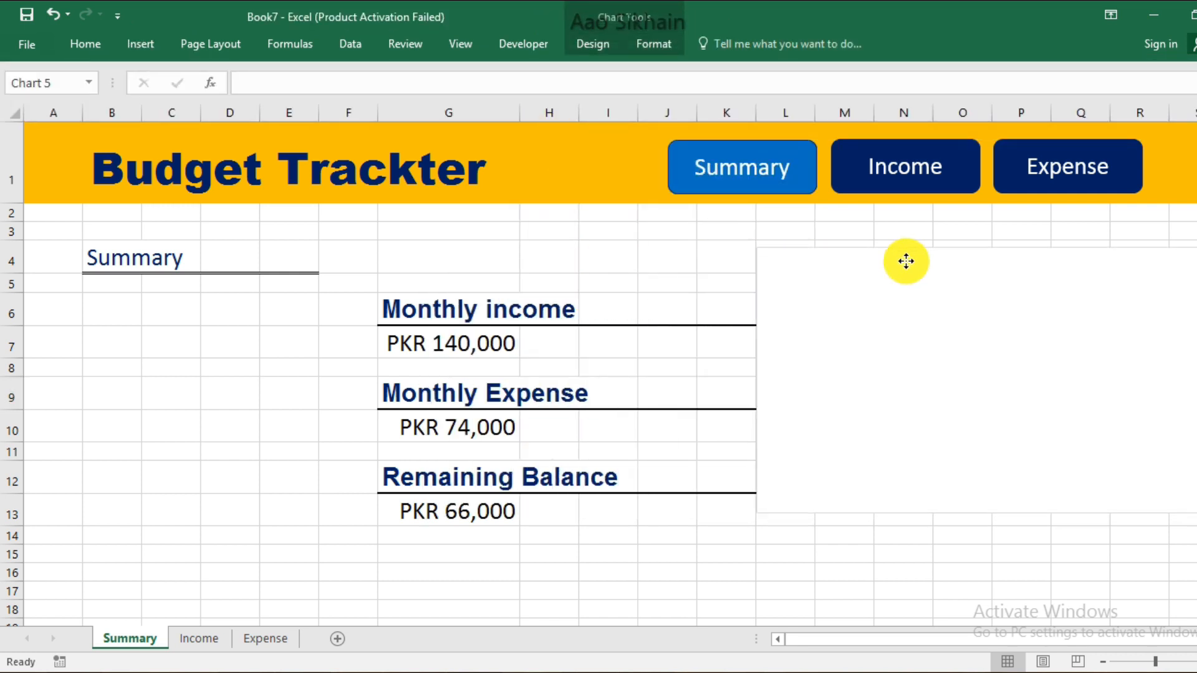
# Add a data series named Income to the chart with its value from Summary cell G7
pyautogui.rightClick(826, 296)
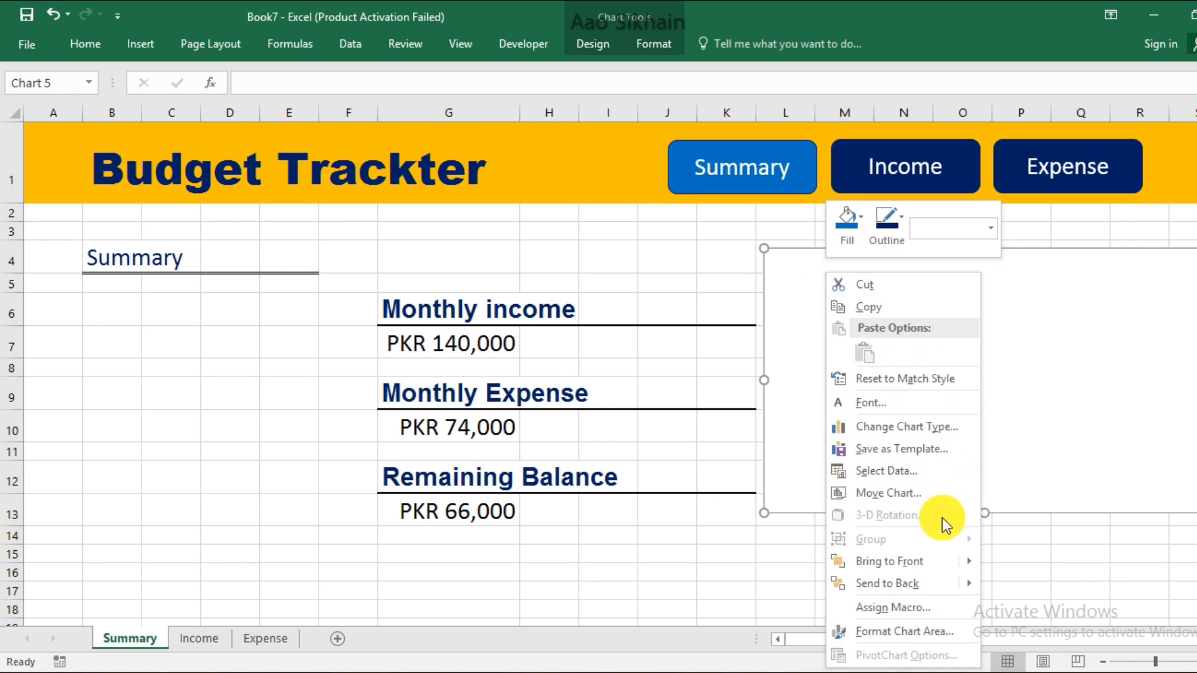
pyautogui.click(932, 471)
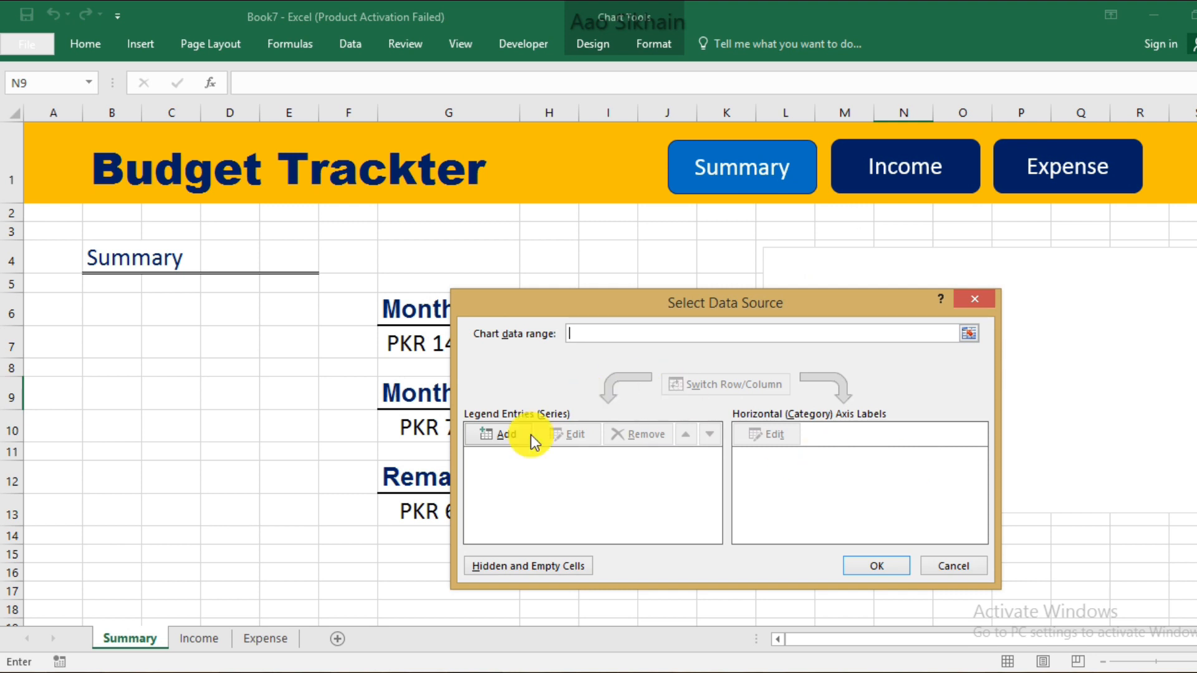
pyautogui.click(495, 434)
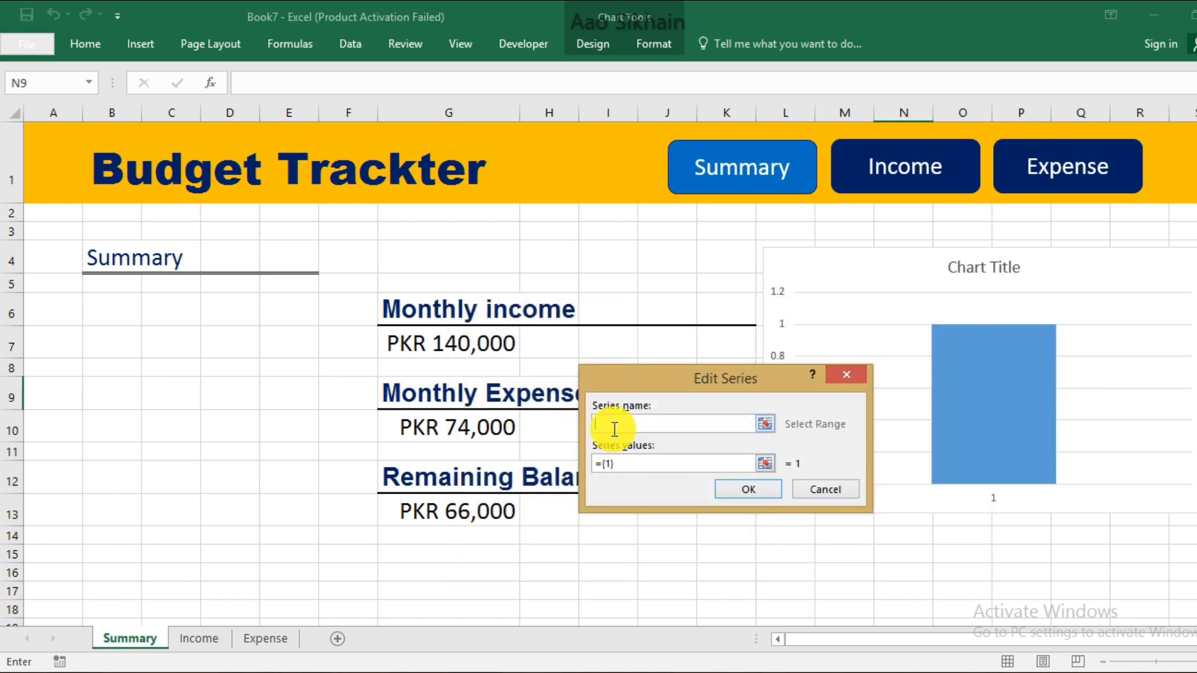
pyautogui.moveTo(683, 379); pyautogui.dragTo(789, 374)
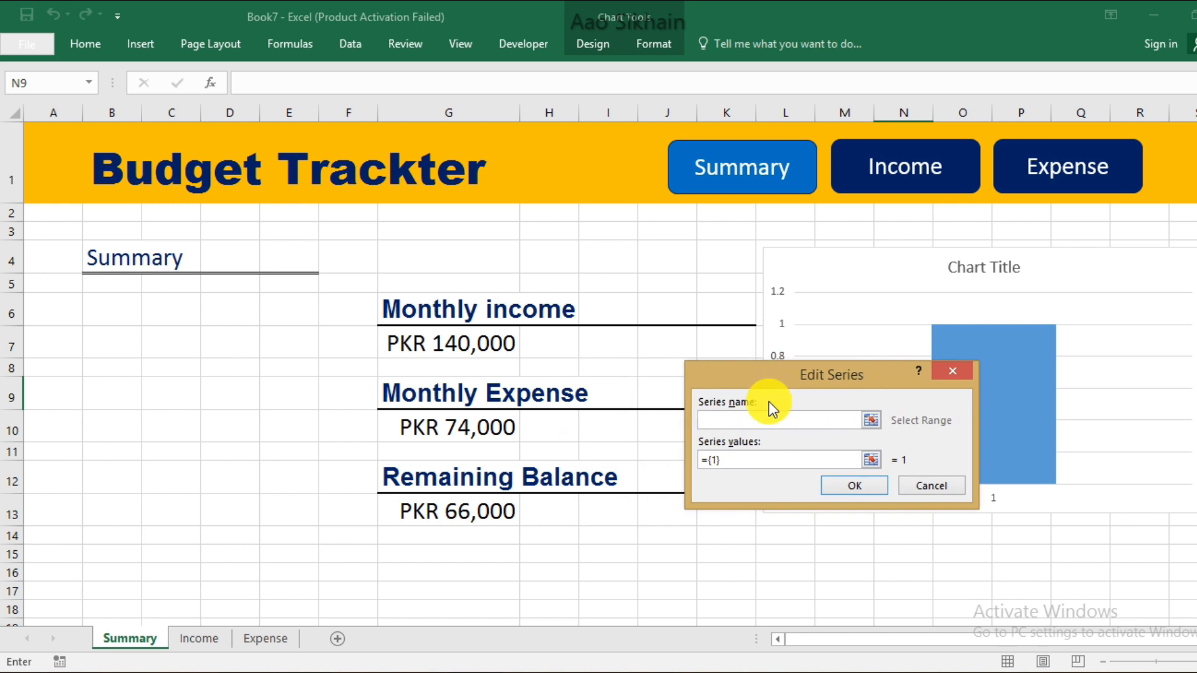
pyautogui.write('Income')
pyautogui.click(752, 461)
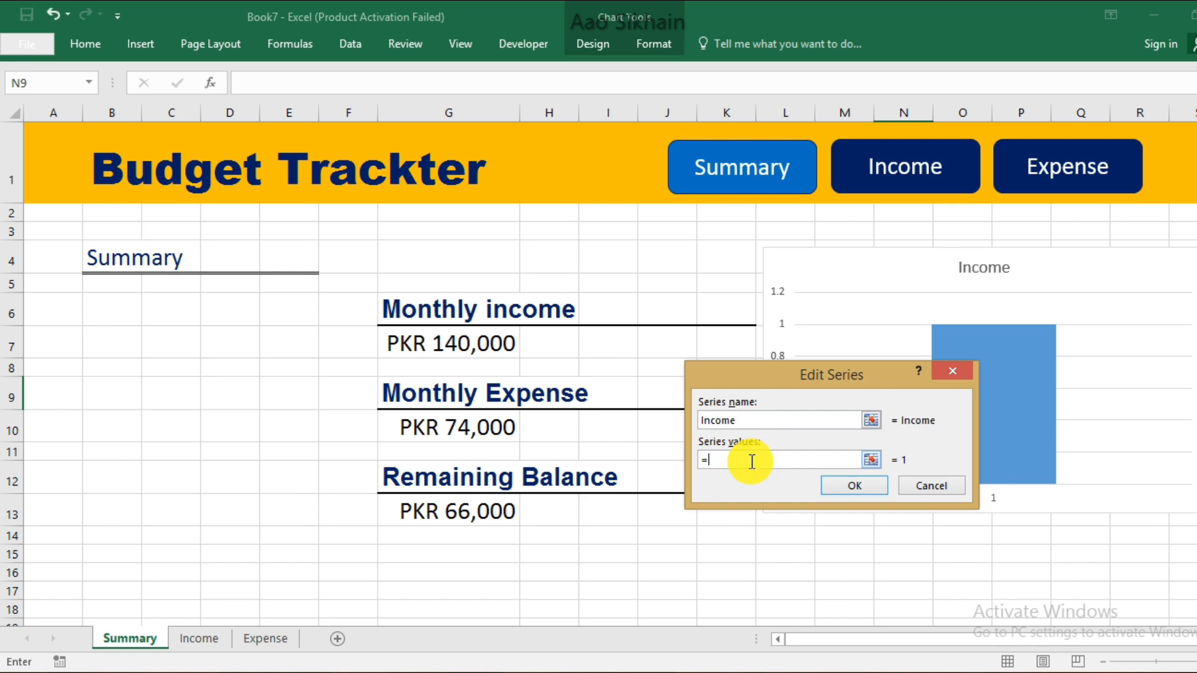
pyautogui.click(501, 352)
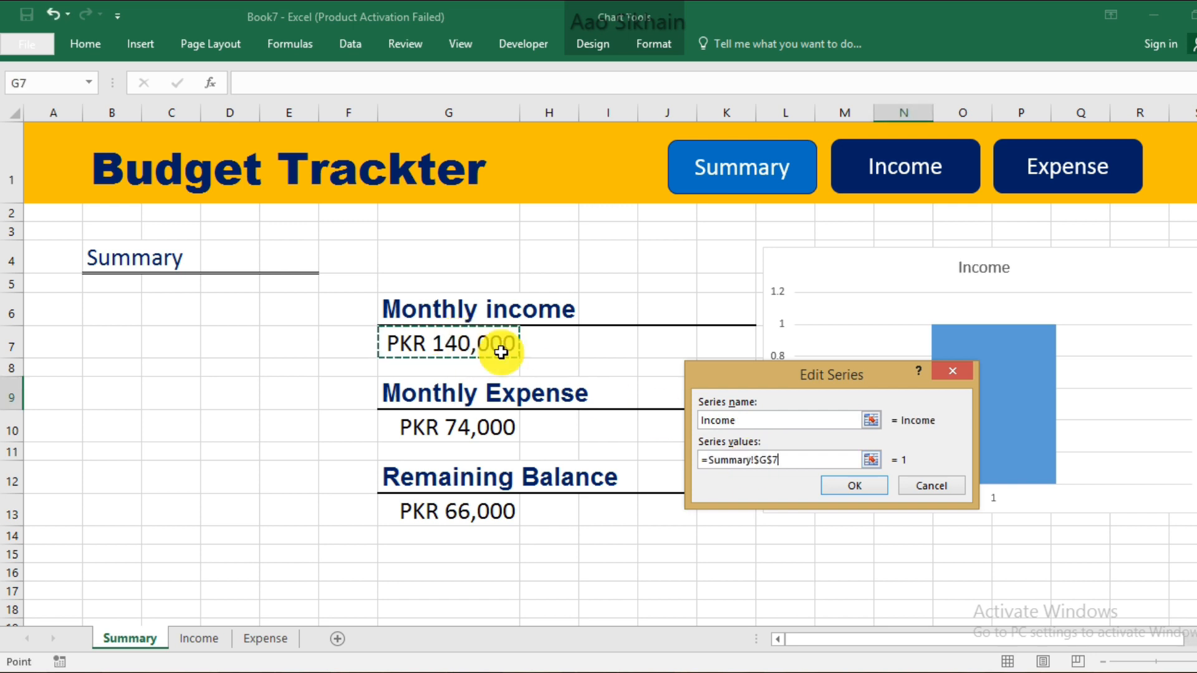
pyautogui.click(840, 486)
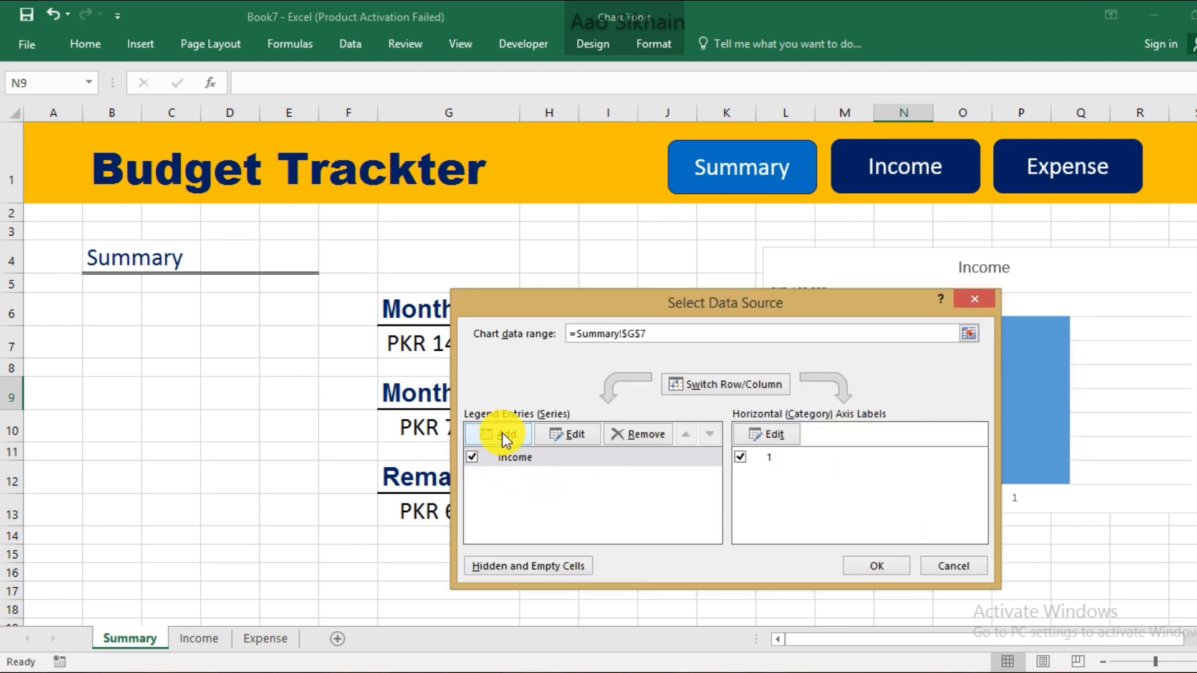
# Add a second data series named Expense with its value from Summary cell G10 and apply the chart's data source
pyautogui.click(502, 433)
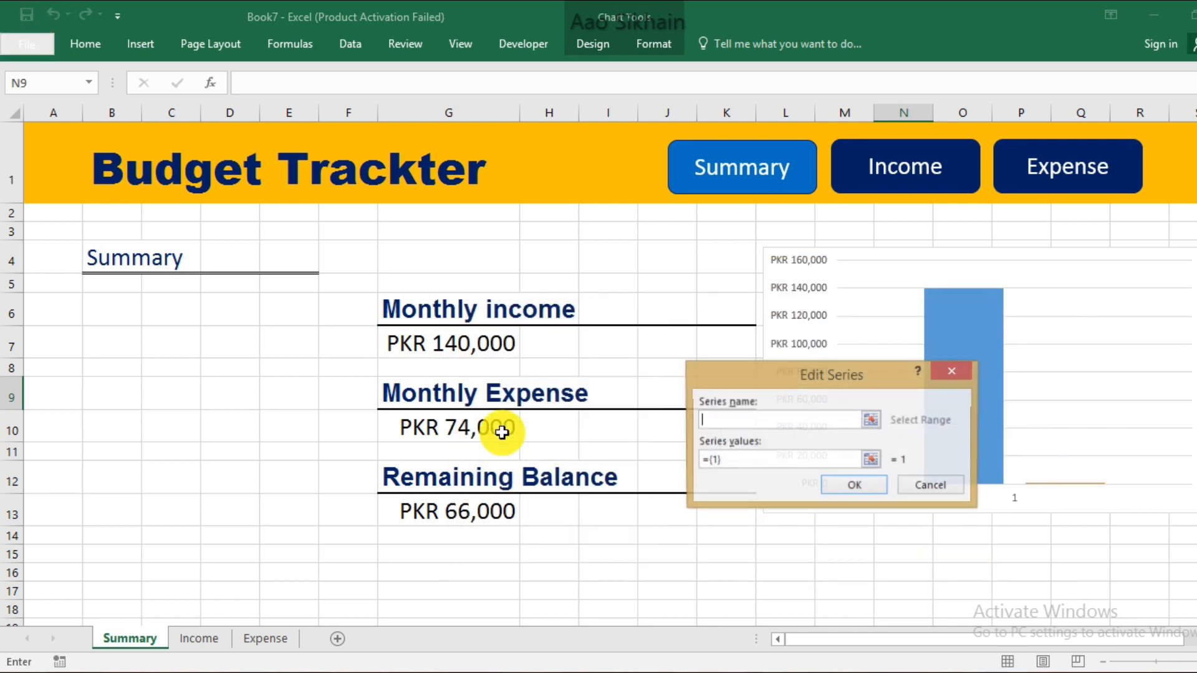
pyautogui.click(721, 415)
pyautogui.write('Expense')
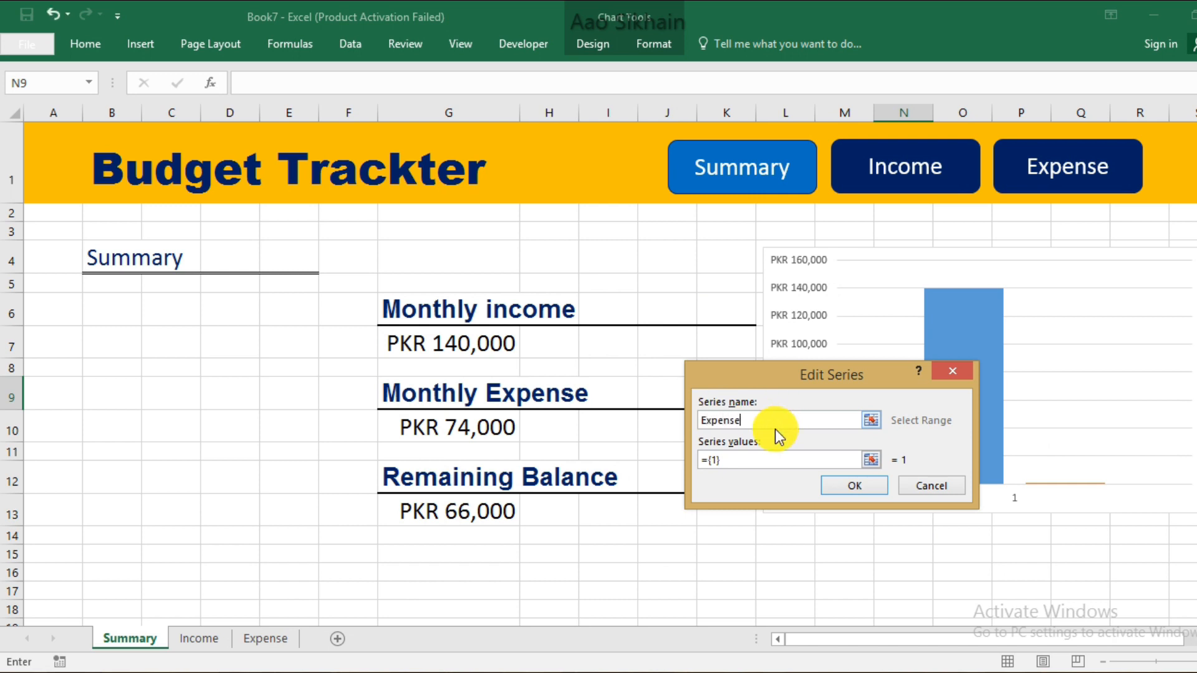
pyautogui.click(745, 461)
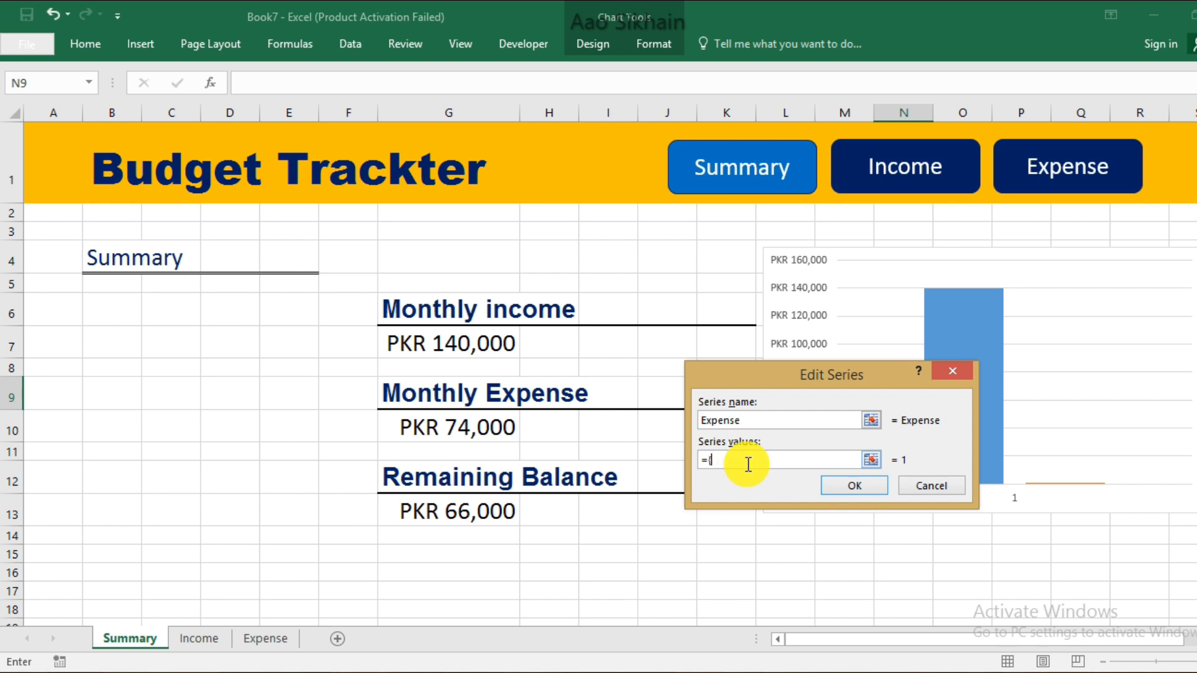
pyautogui.click(459, 426)
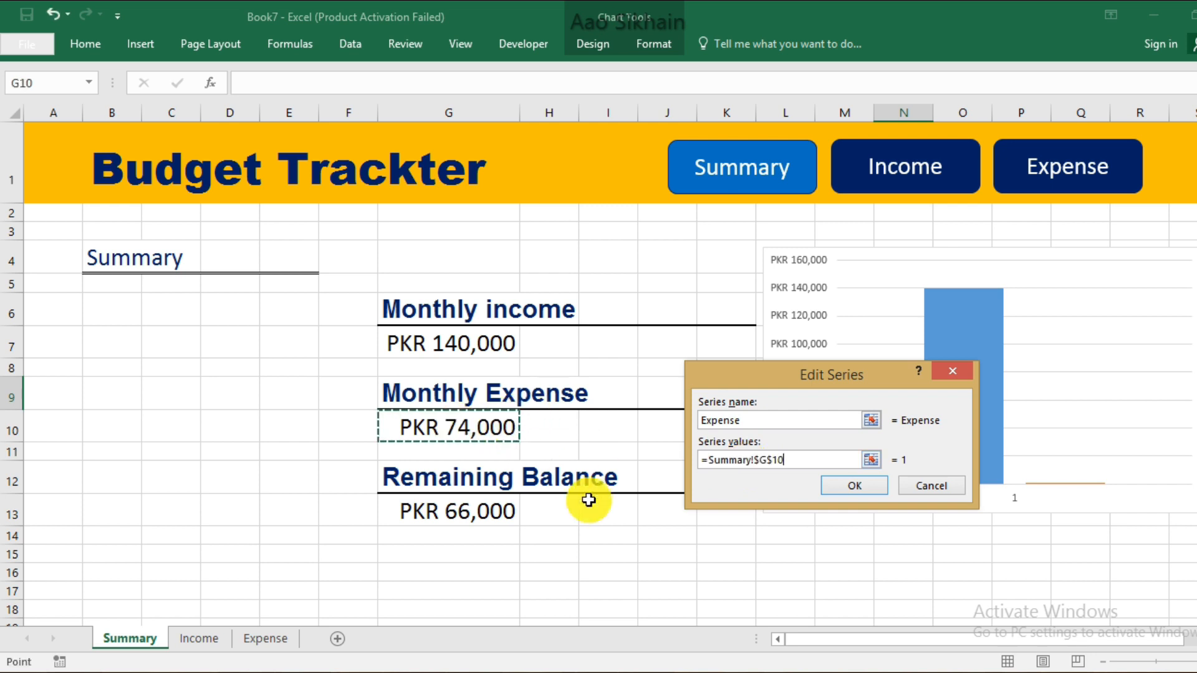
pyautogui.click(865, 483)
pyautogui.click(870, 564)
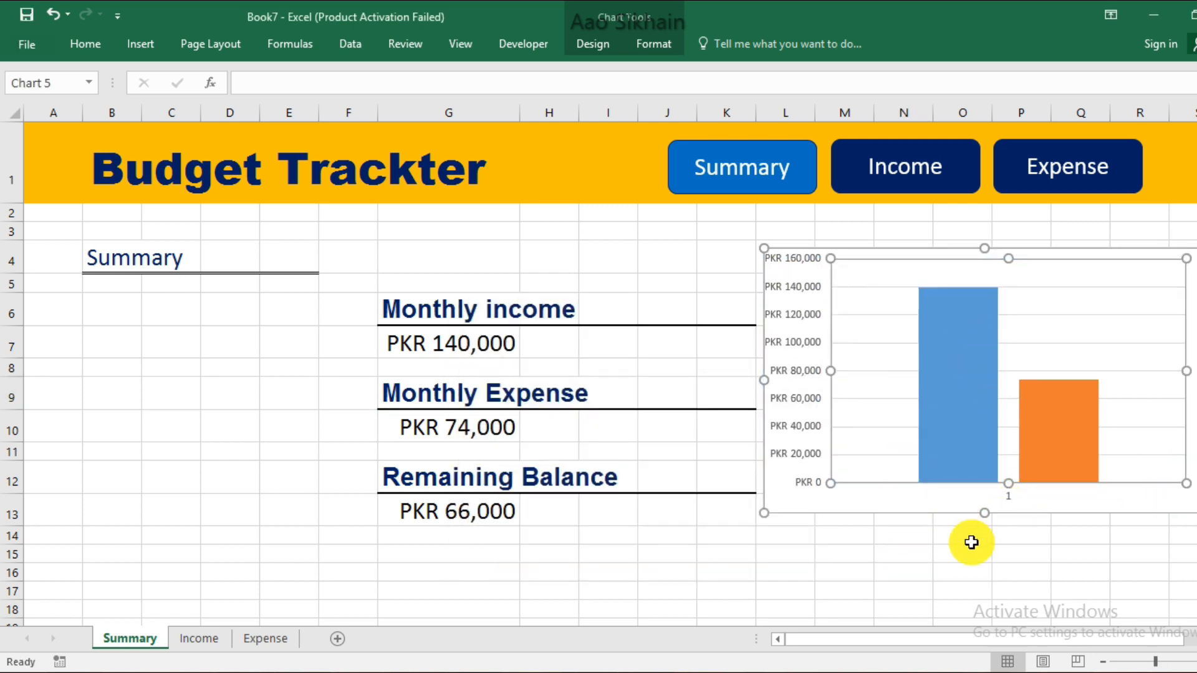
# Delete the horizontal category axis from the income and expense chart
pyautogui.click(970, 540)
pyautogui.click(1035, 502)
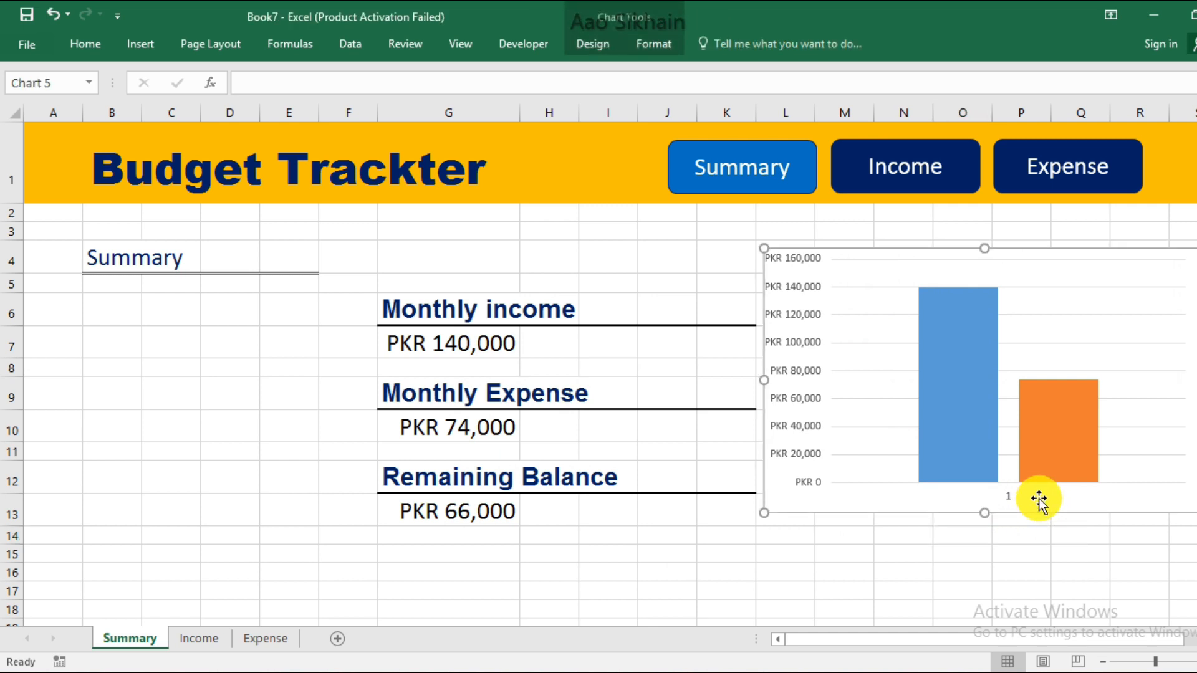
pyautogui.click(1012, 500)
pyautogui.rightClick(1012, 503)
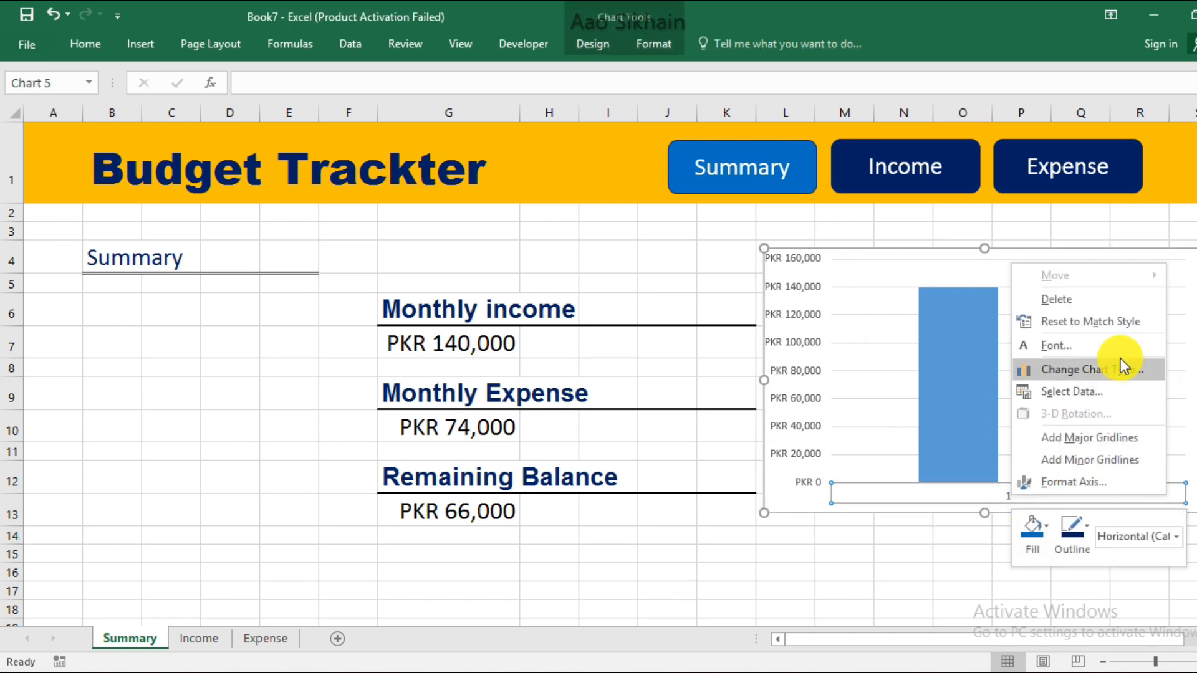
pyautogui.click(1119, 300)
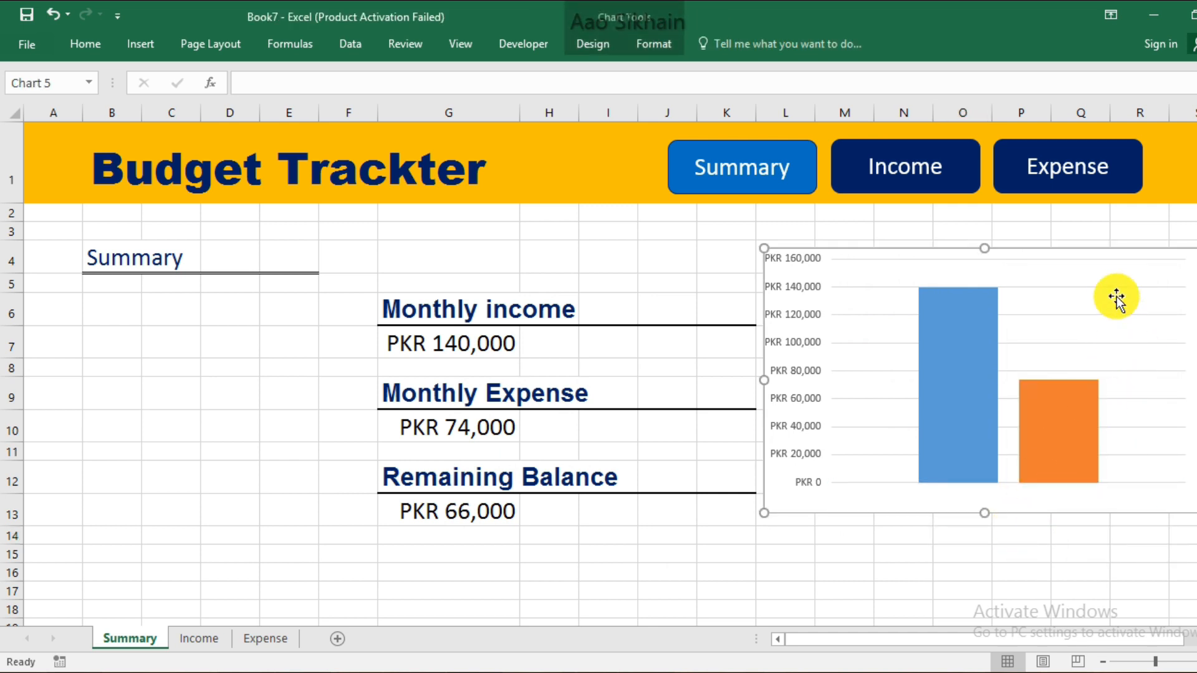
# Delete the horizontal gridlines from the income and expense column chart
pyautogui.click(1119, 321)
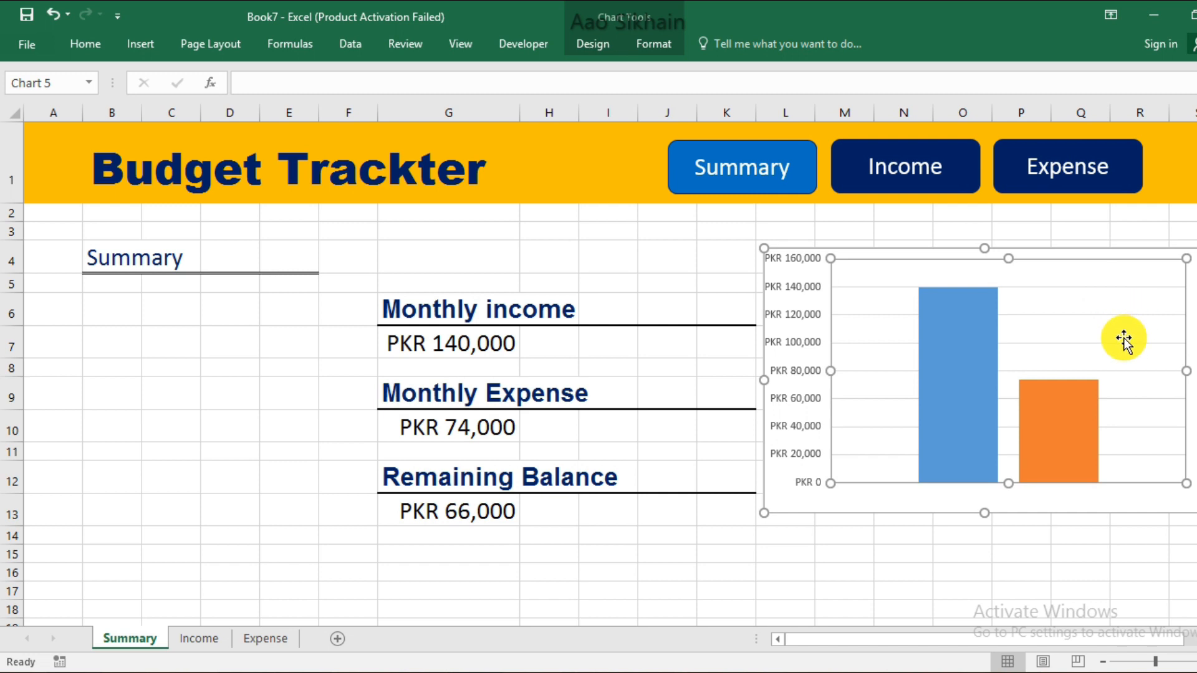
pyautogui.click(1089, 288)
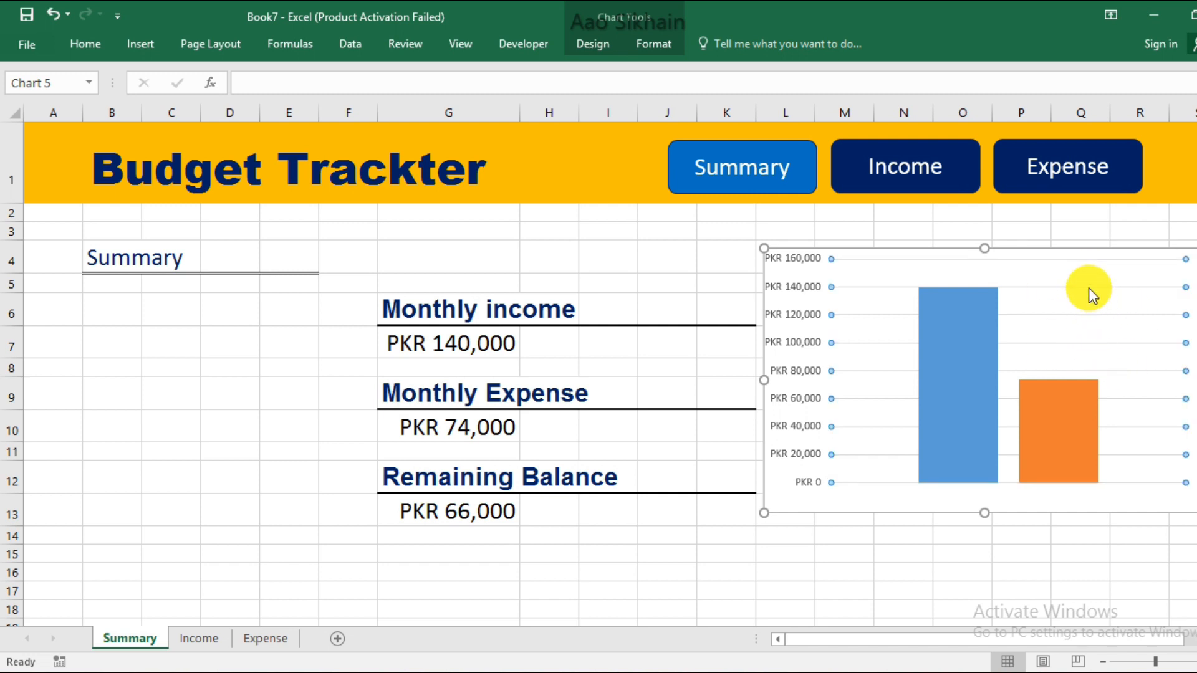
pyautogui.press('Delete')
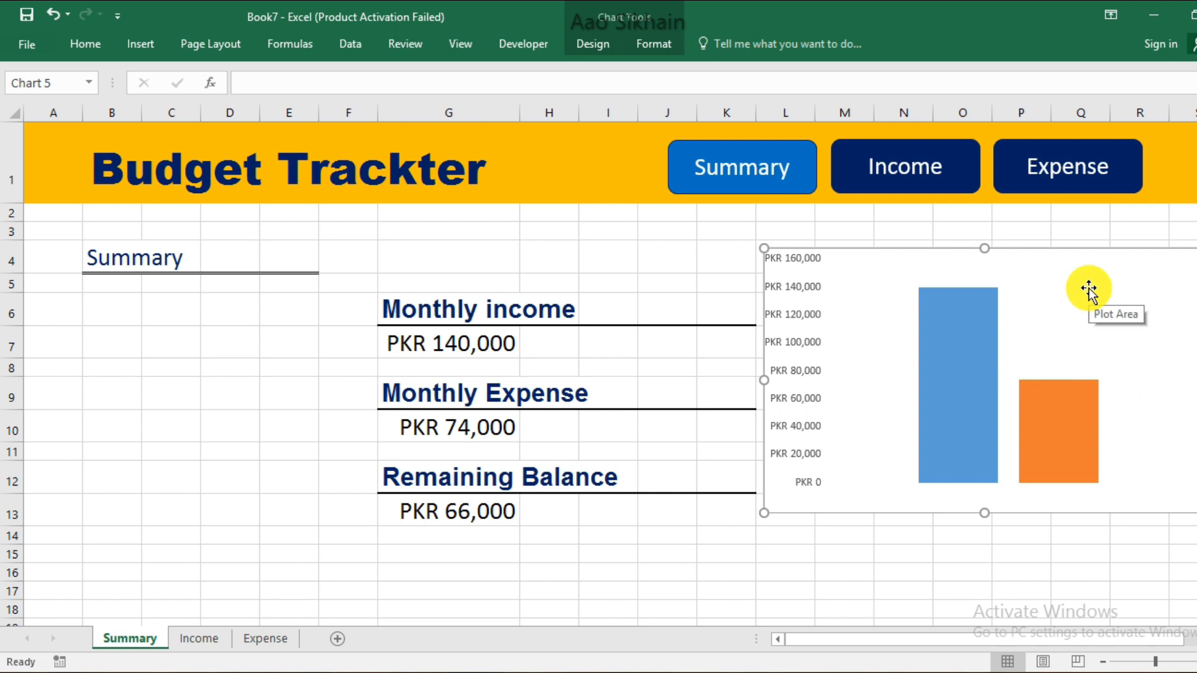
# Shrink the income and expense chart to about 2.69" high and 4.38" wide, keeping it beside the monthly totals
pyautogui.click(1168, 272)
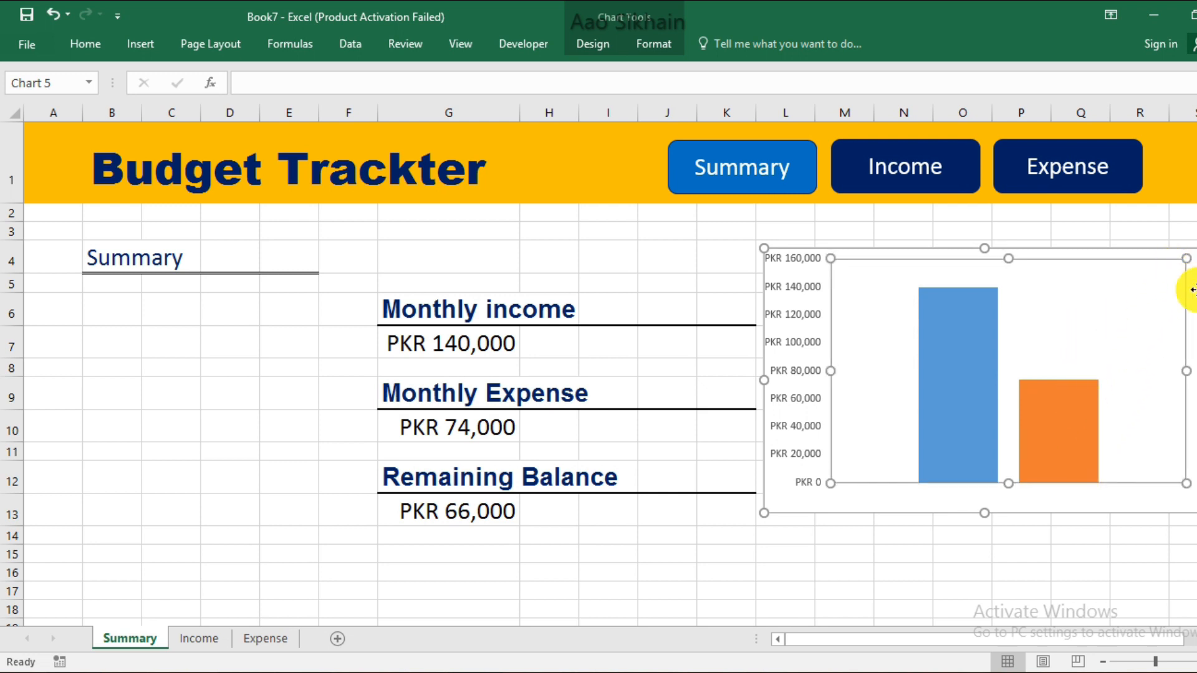
pyautogui.hotkey('ctrl', 'z')
pyautogui.moveTo(1196, 252); pyautogui.dragTo(1116, 283)
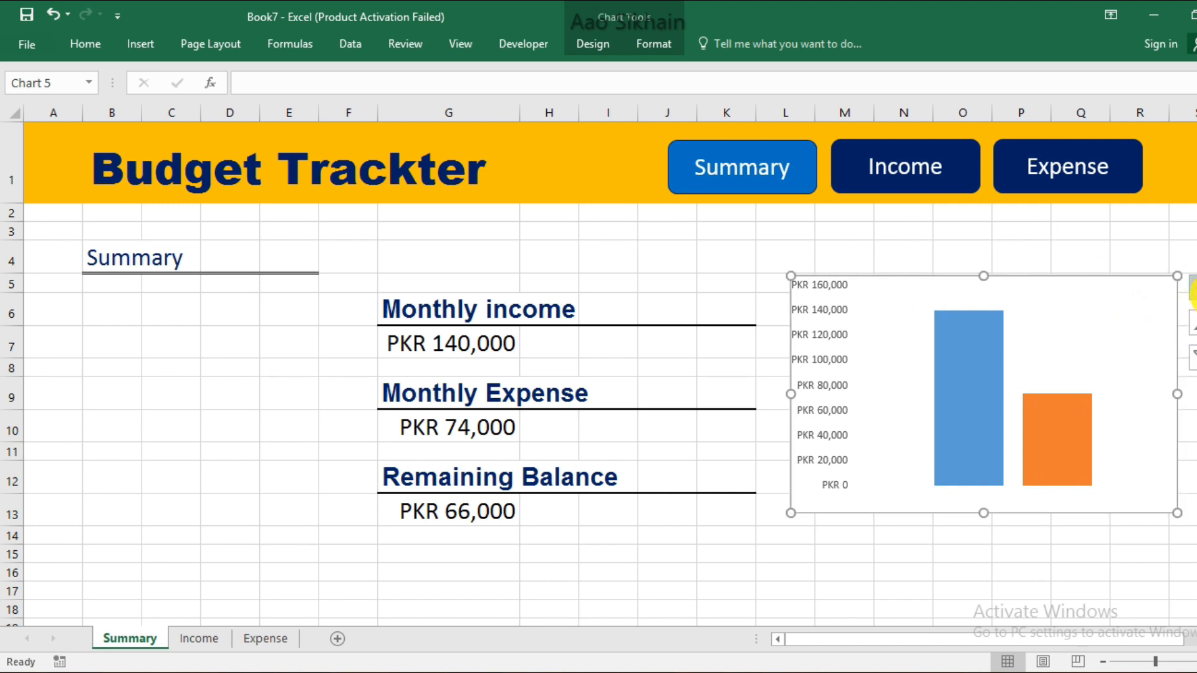
# Add a legend at the bottom of the chart and widen it so its entries sit beneath the columns
pyautogui.click(1193, 289)
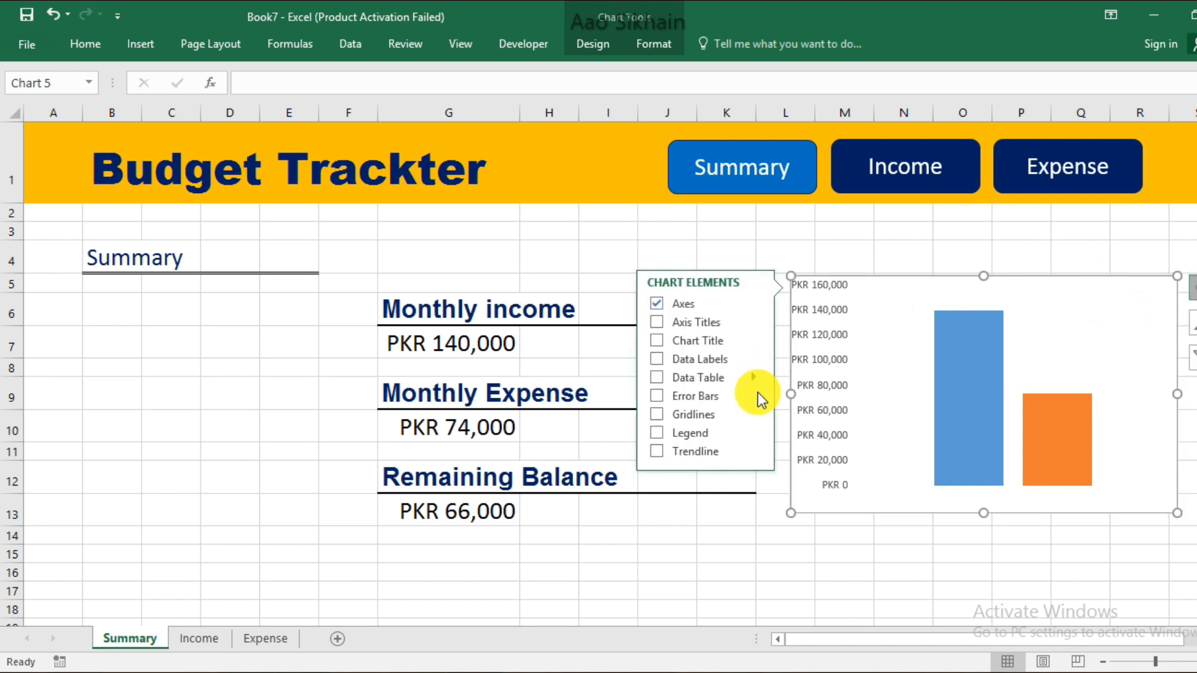
pyautogui.click(713, 435)
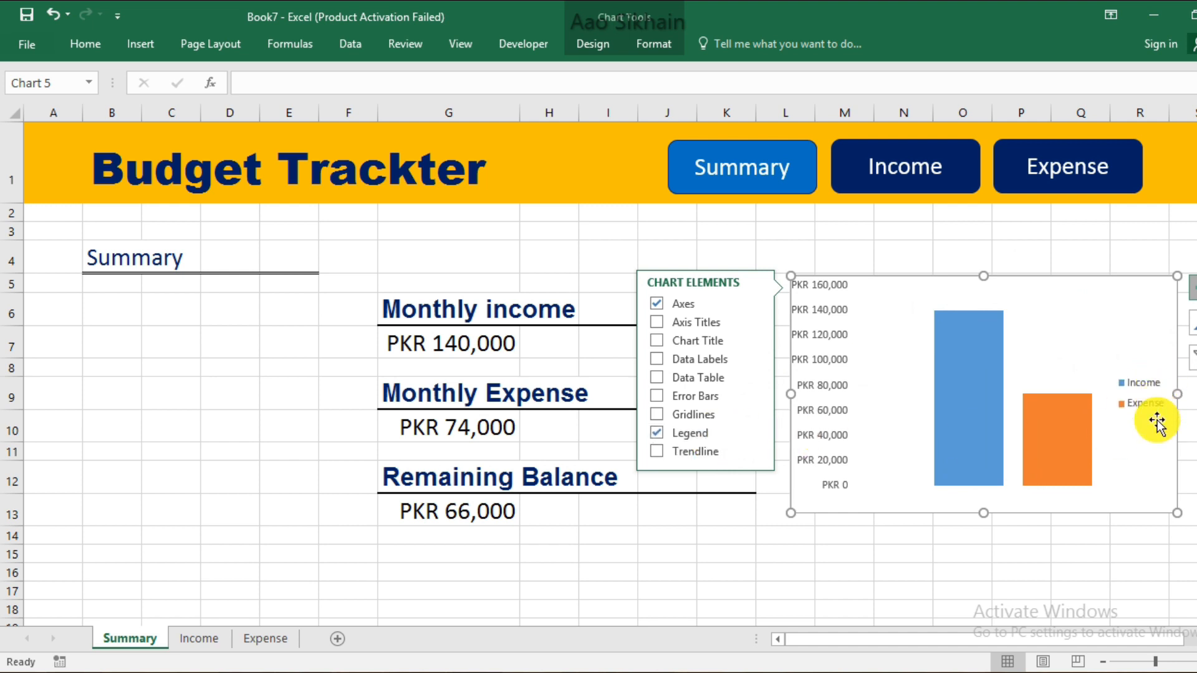
pyautogui.click(1144, 402)
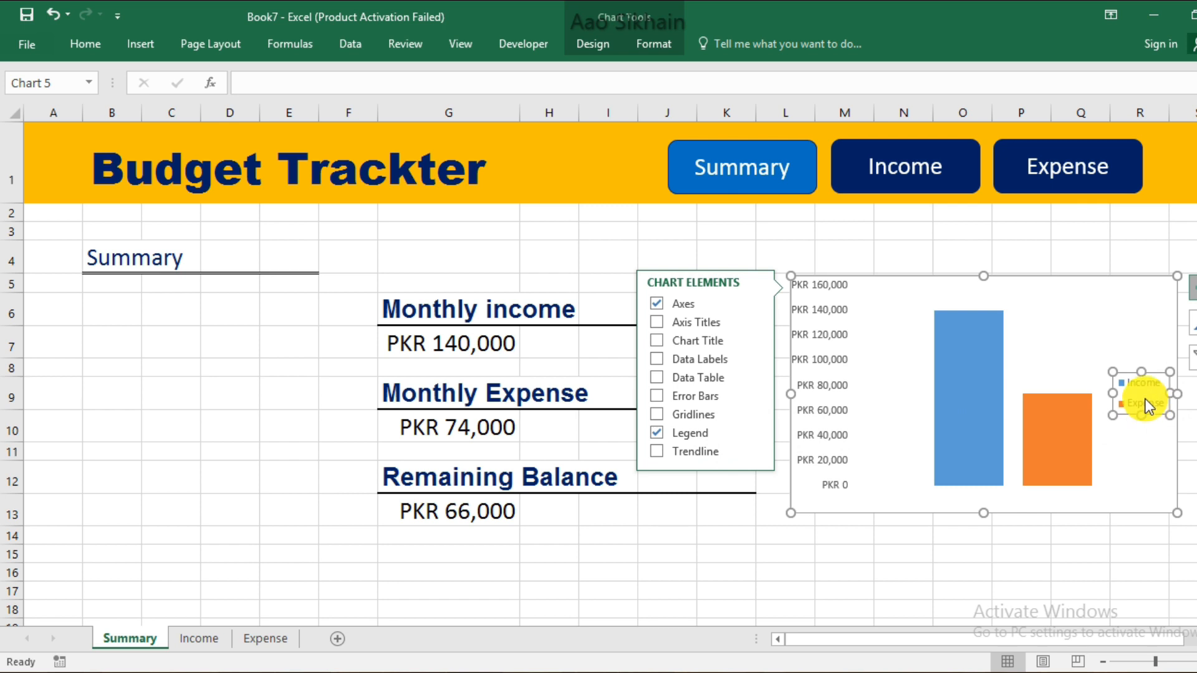
pyautogui.rightClick(1147, 405)
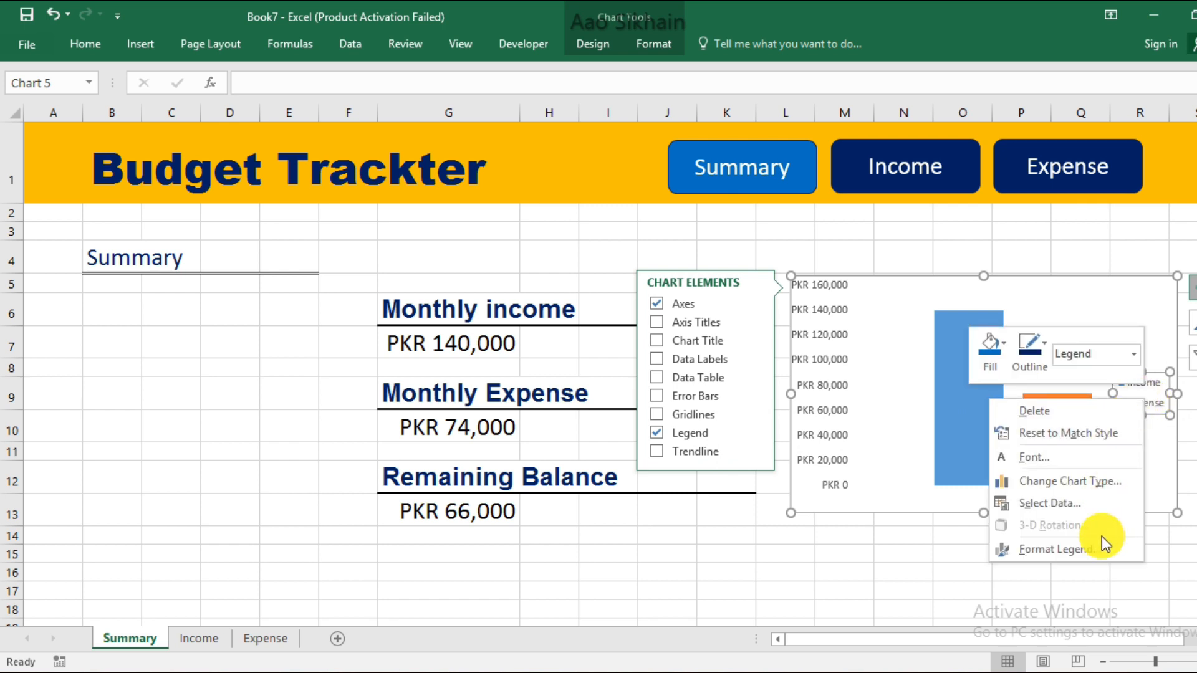
pyautogui.click(1105, 552)
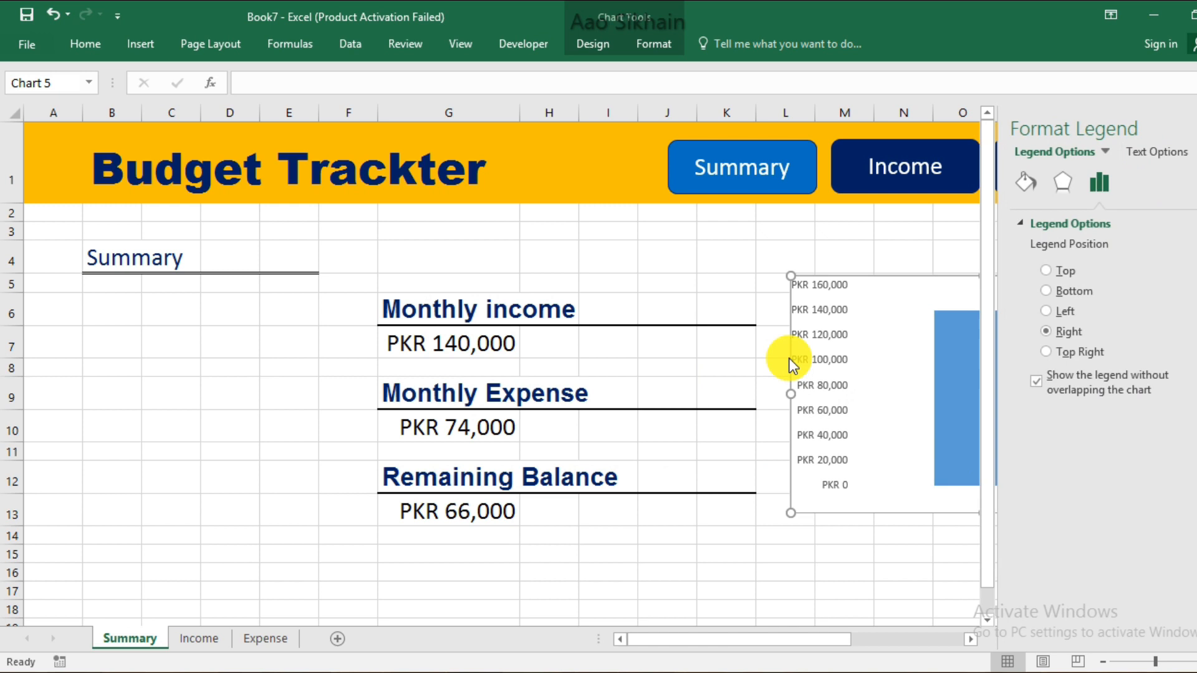
pyautogui.click(1070, 295)
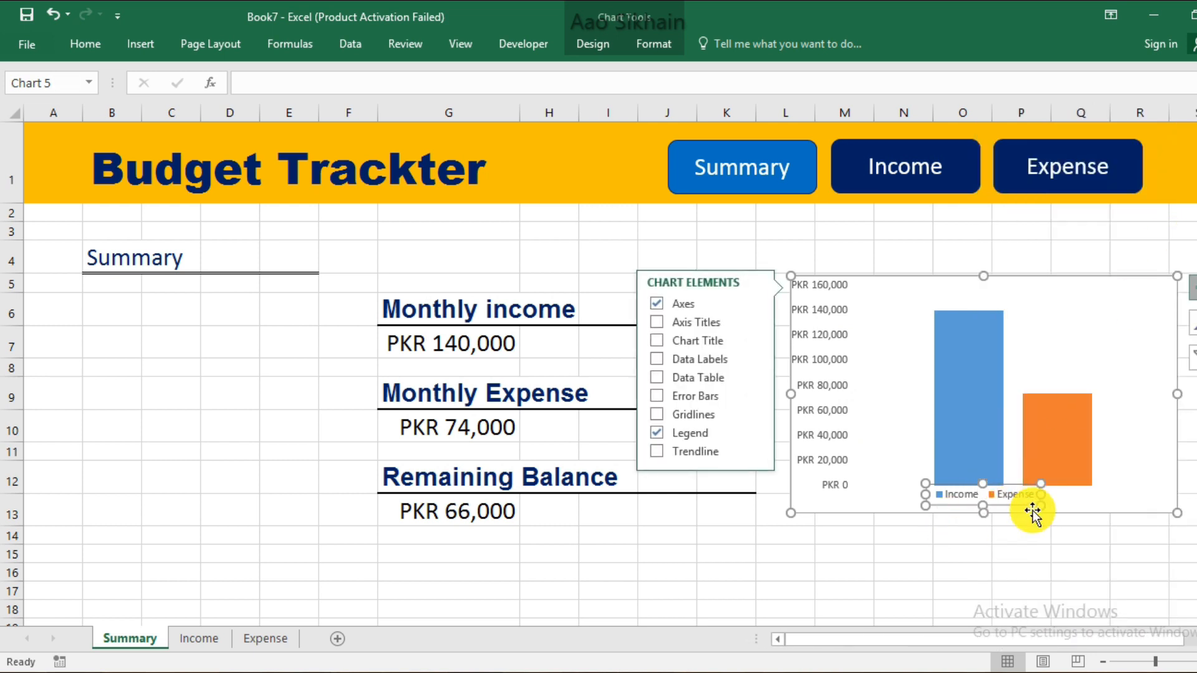
pyautogui.moveTo(1036, 512); pyautogui.dragTo(1098, 486)
pyautogui.click(1026, 548)
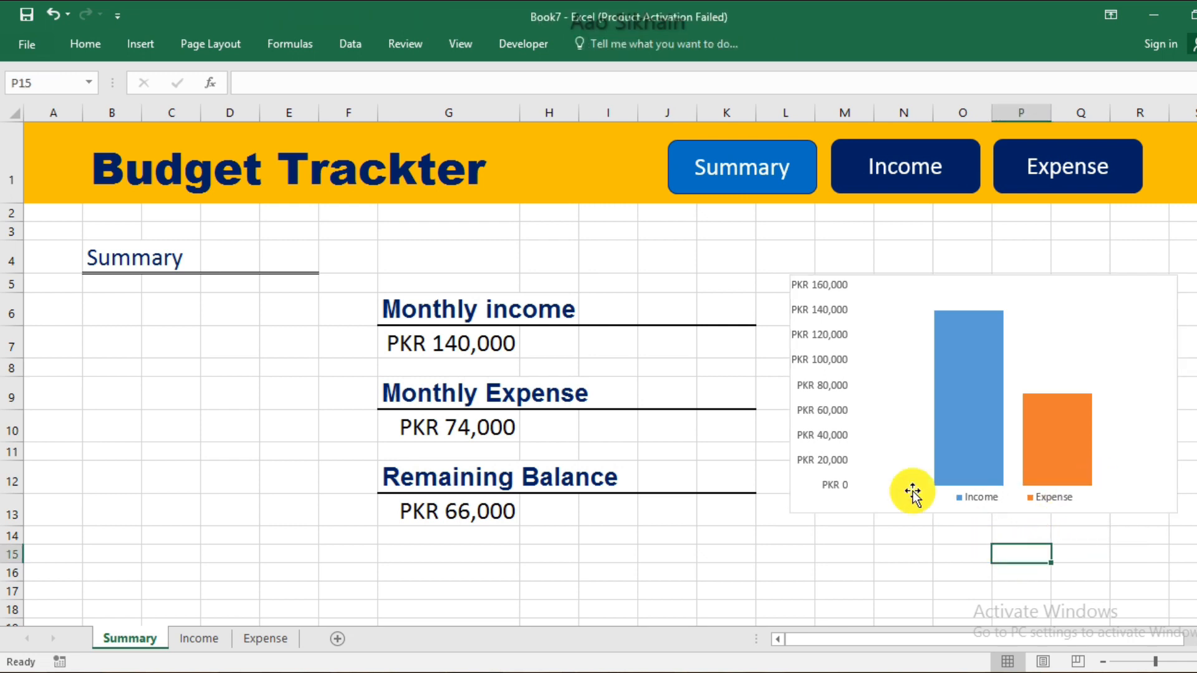
# Remove the outline around the chart area by setting it to No Outline
pyautogui.click(856, 511)
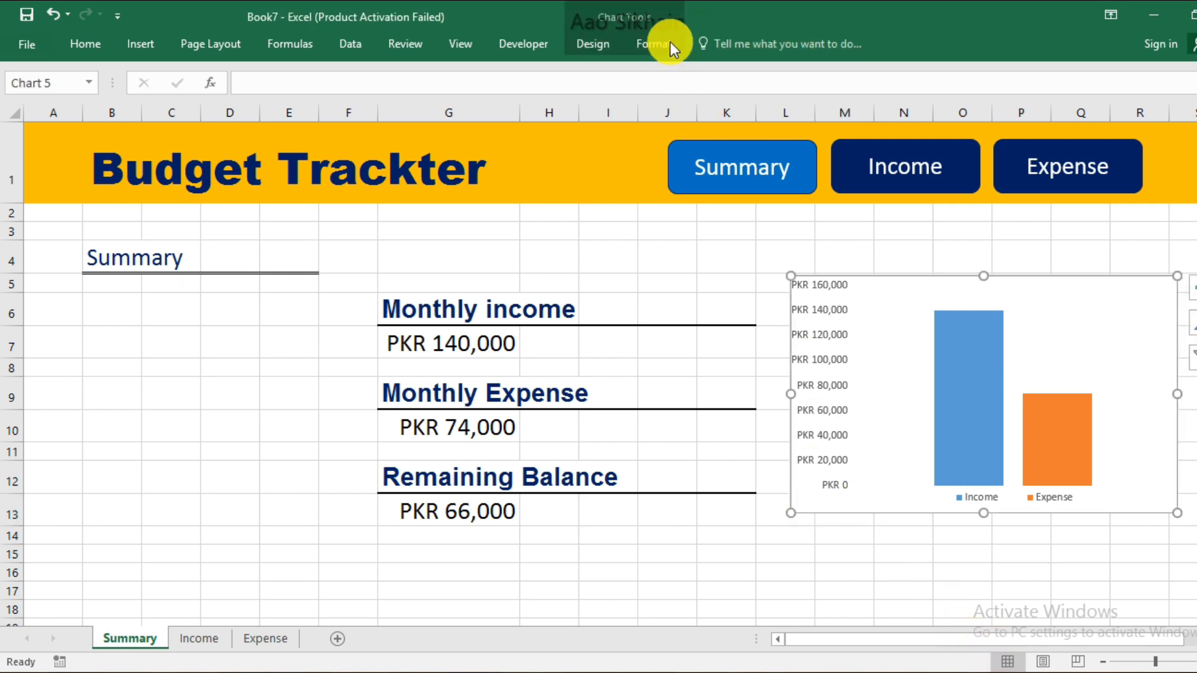
pyautogui.click(671, 43)
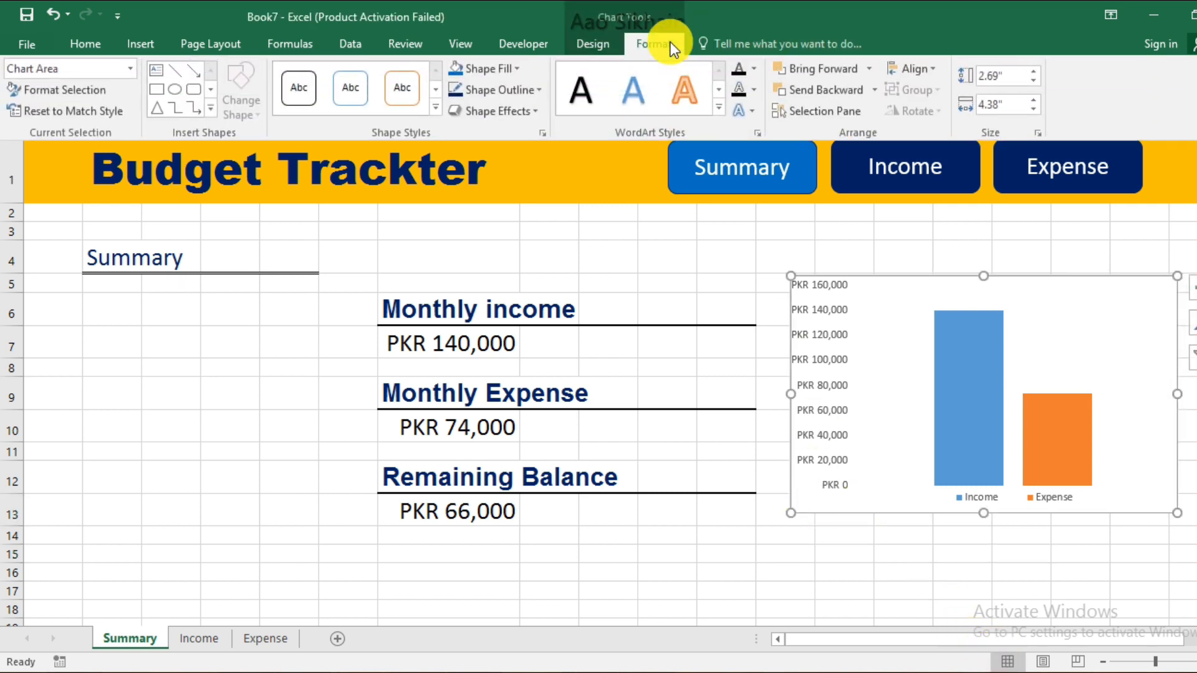
pyautogui.click(534, 97)
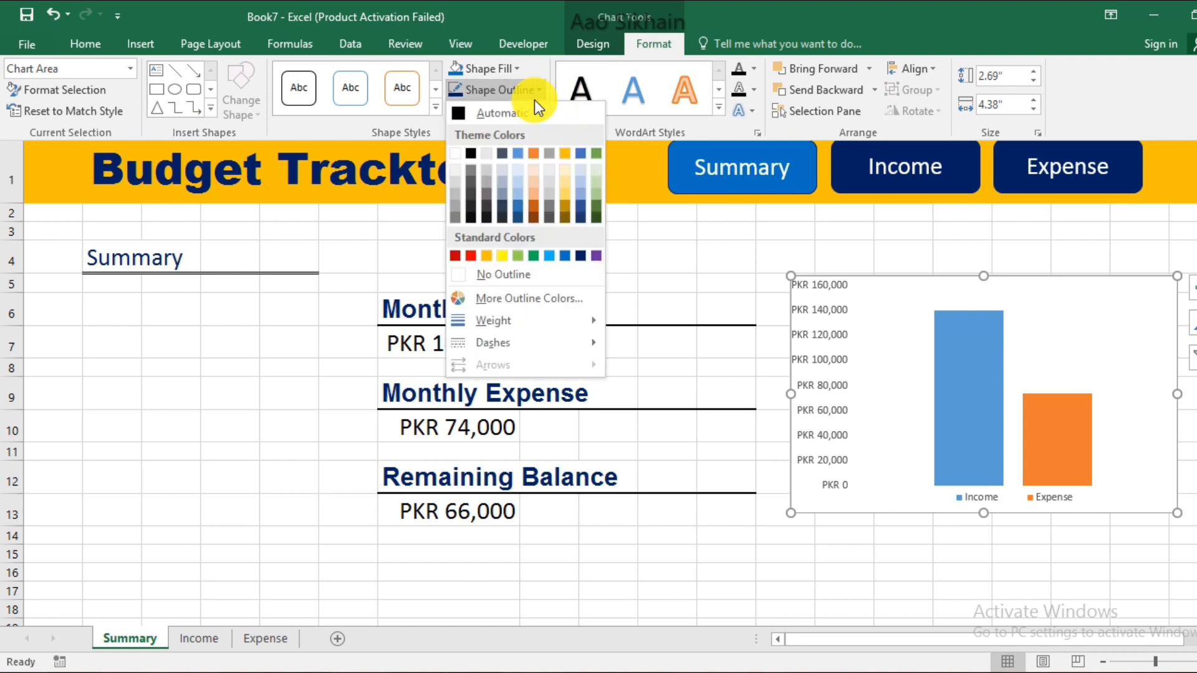
pyautogui.click(544, 278)
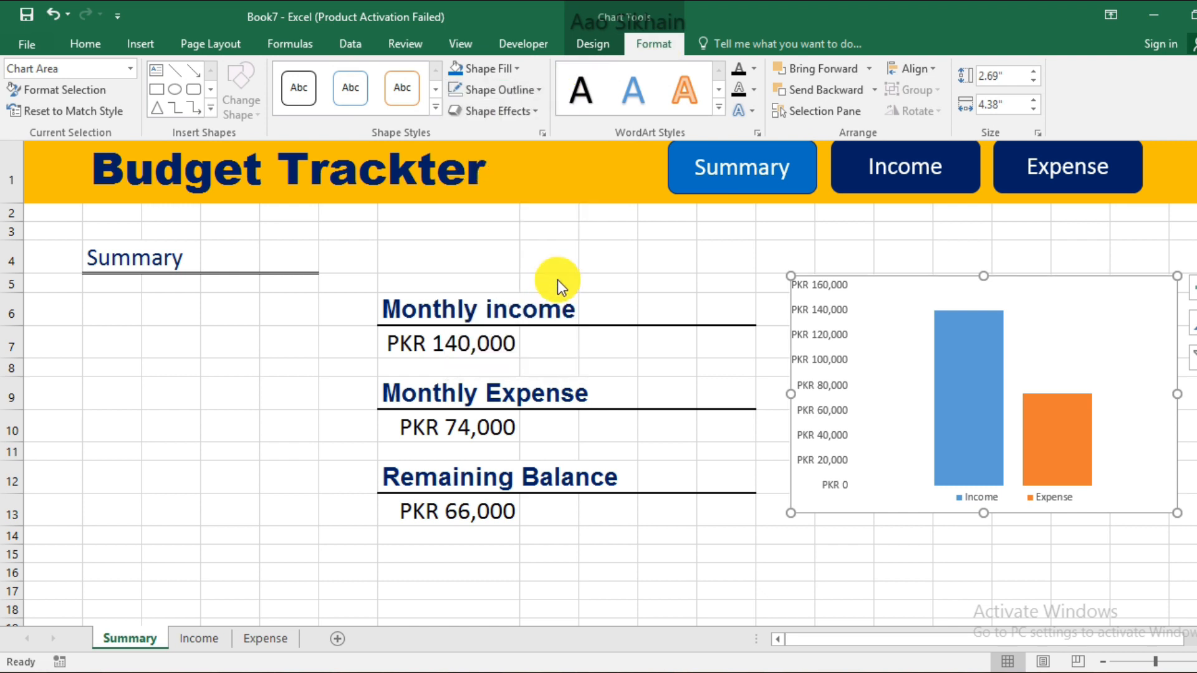
# Hide the worksheet gridlines on the Summary sheet
pyautogui.click(882, 575)
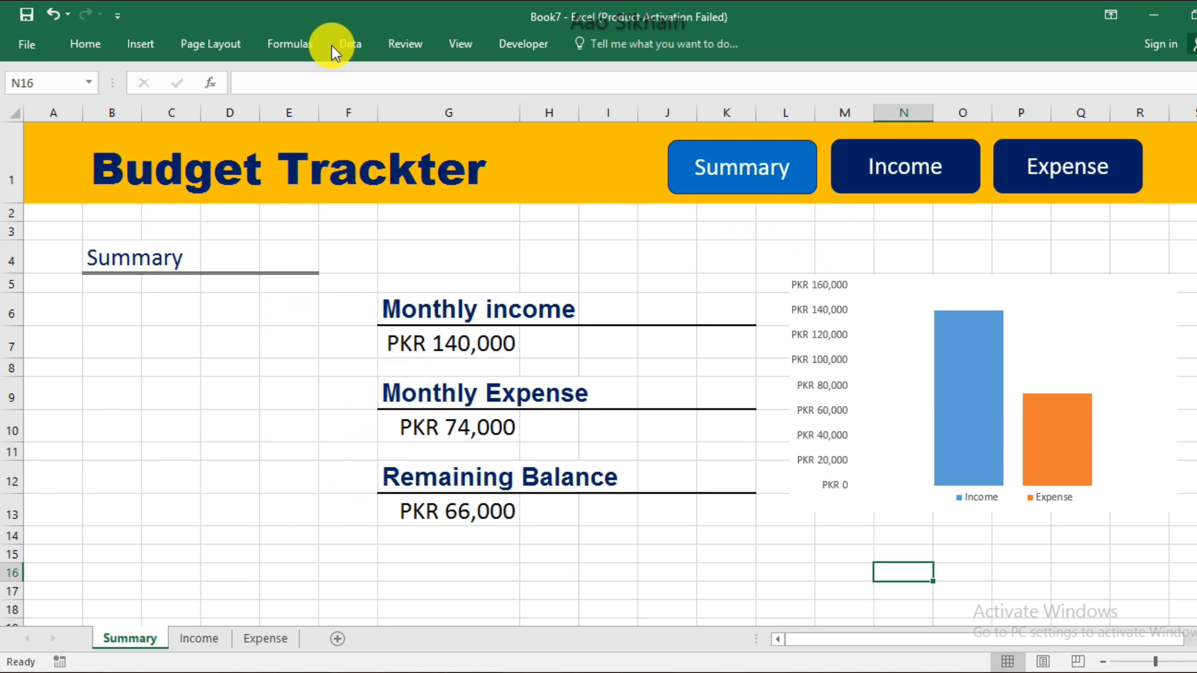
pyautogui.click(466, 43)
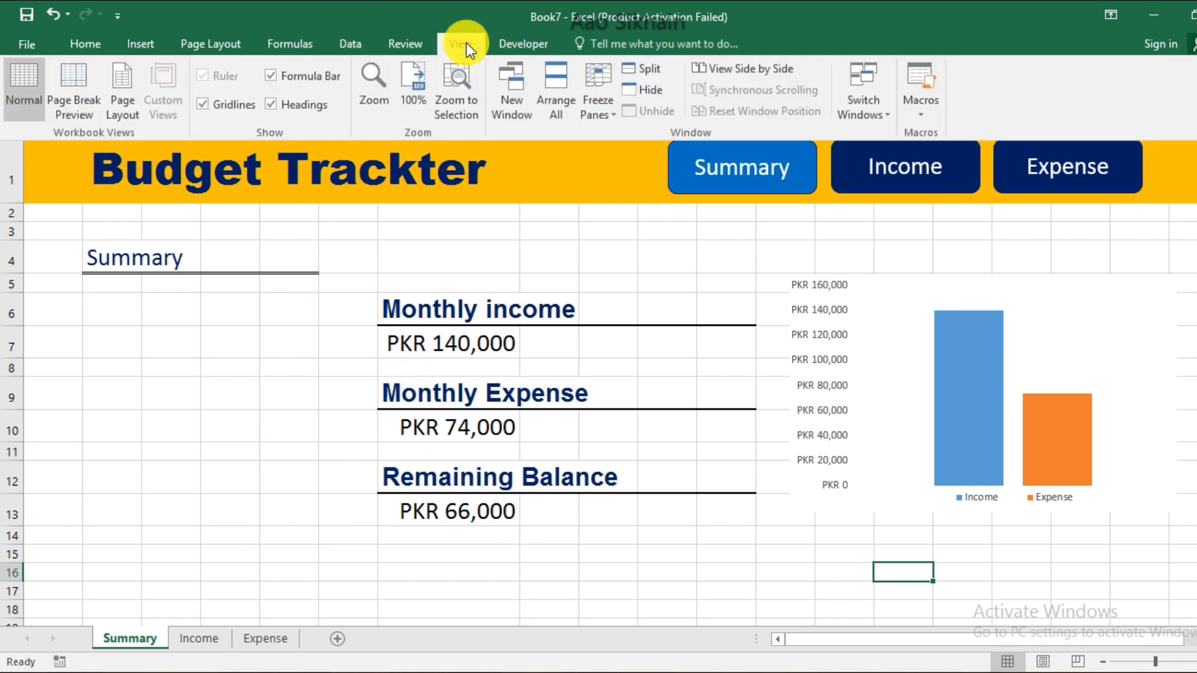
pyautogui.click(232, 118)
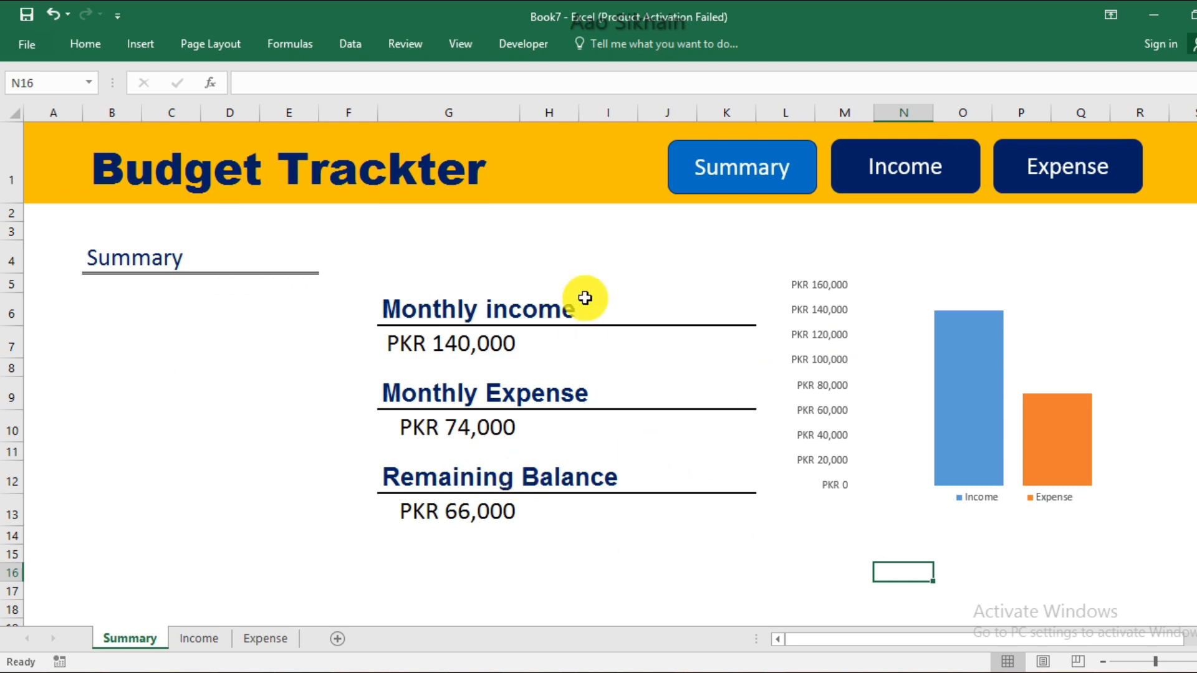
# Add an amount of 20000 in cell H12 below the Pension row on the Income sheet and return to the Summary sheet
pyautogui.click(925, 181)
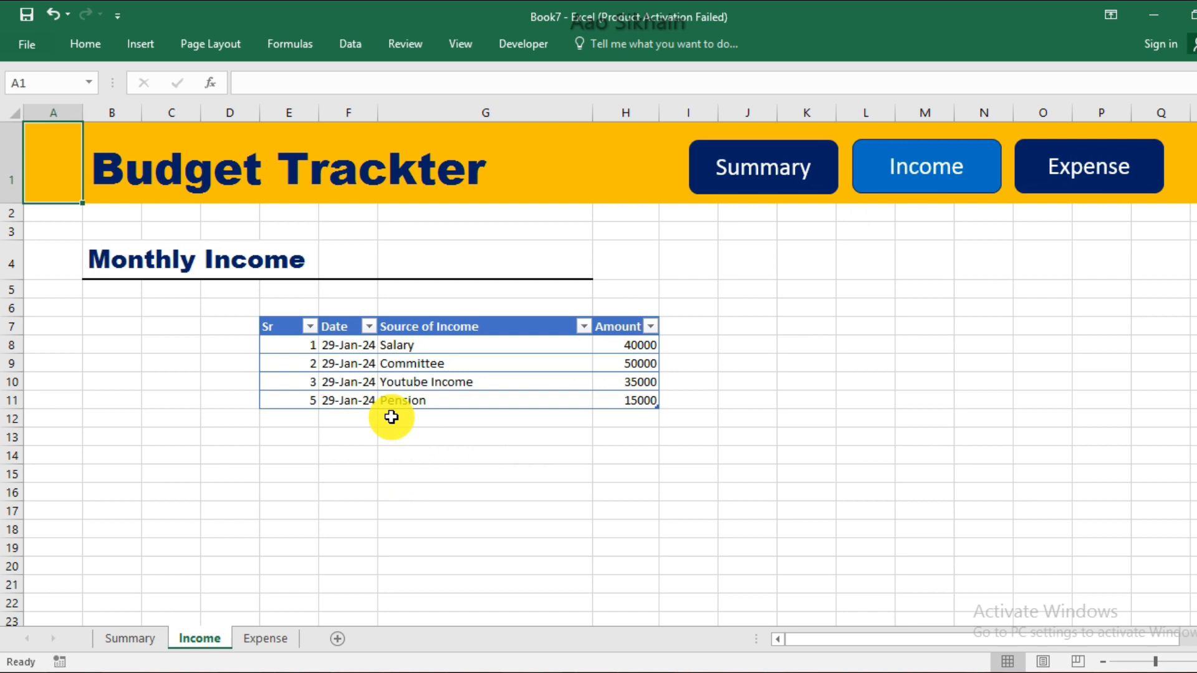
pyautogui.click(631, 416)
pyautogui.write('20000')
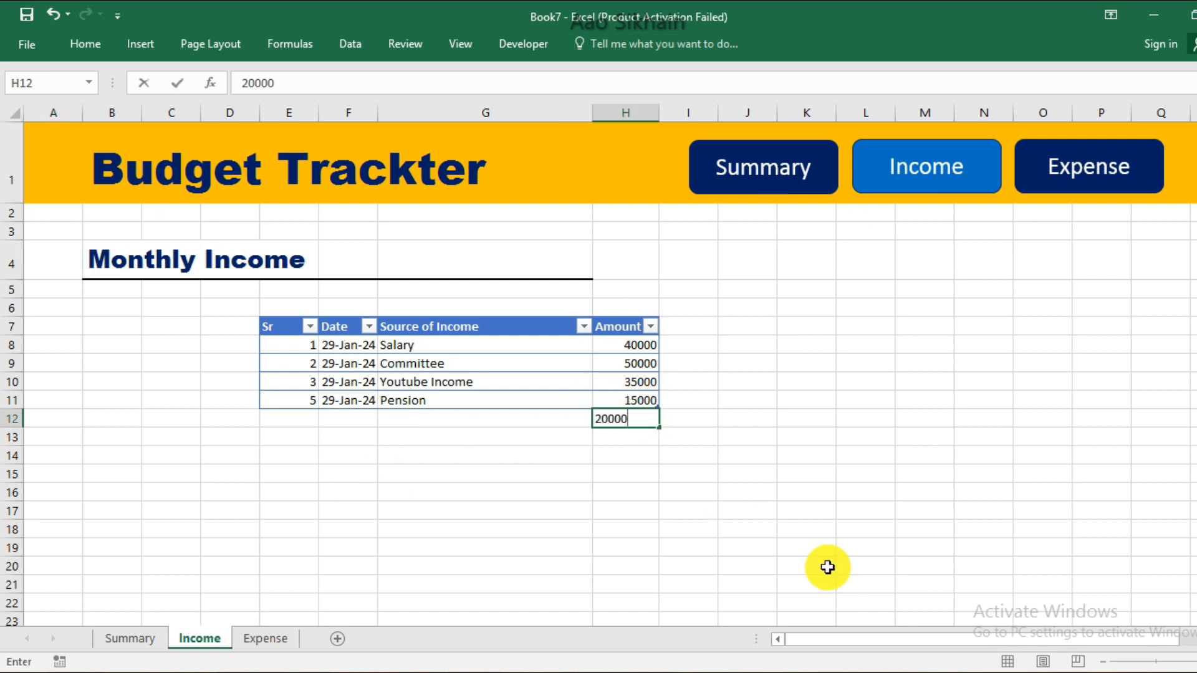
pyautogui.press('Return')
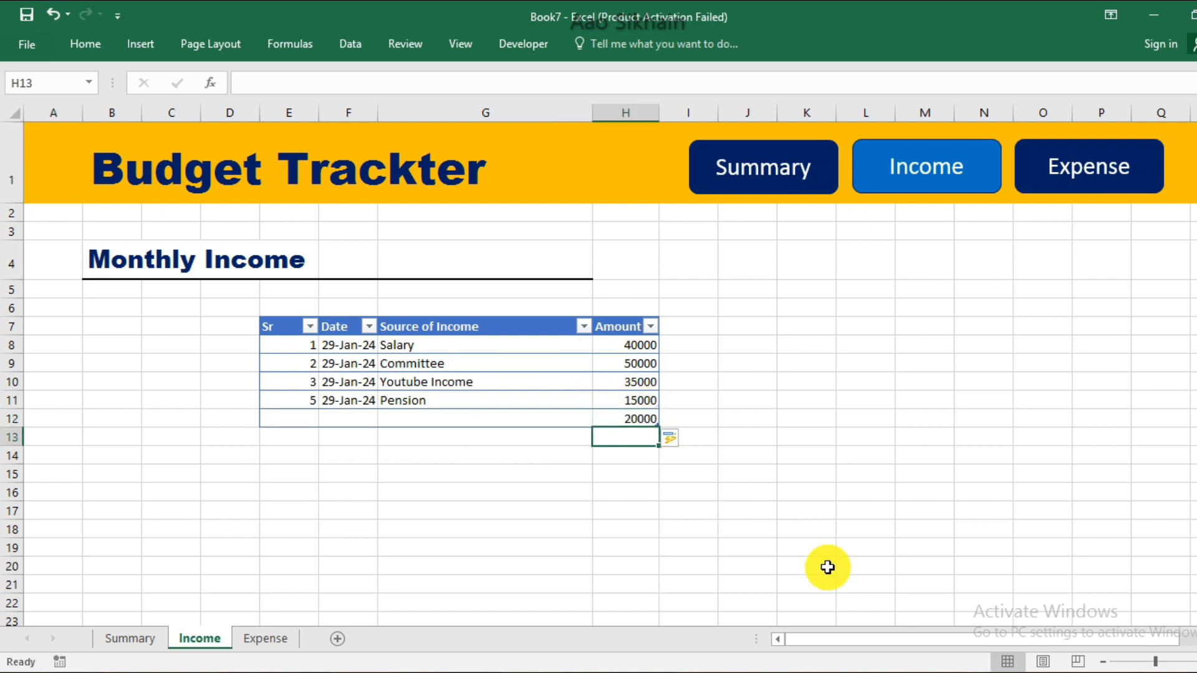
pyautogui.click(711, 181)
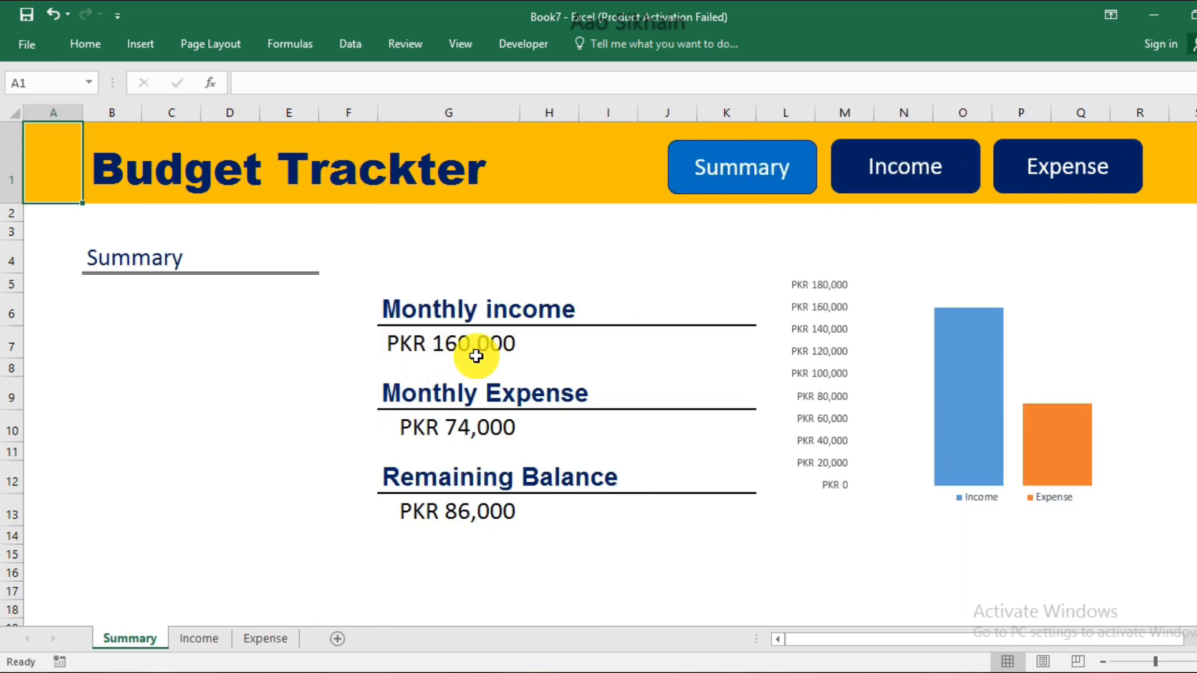
pyautogui.click(1079, 171)
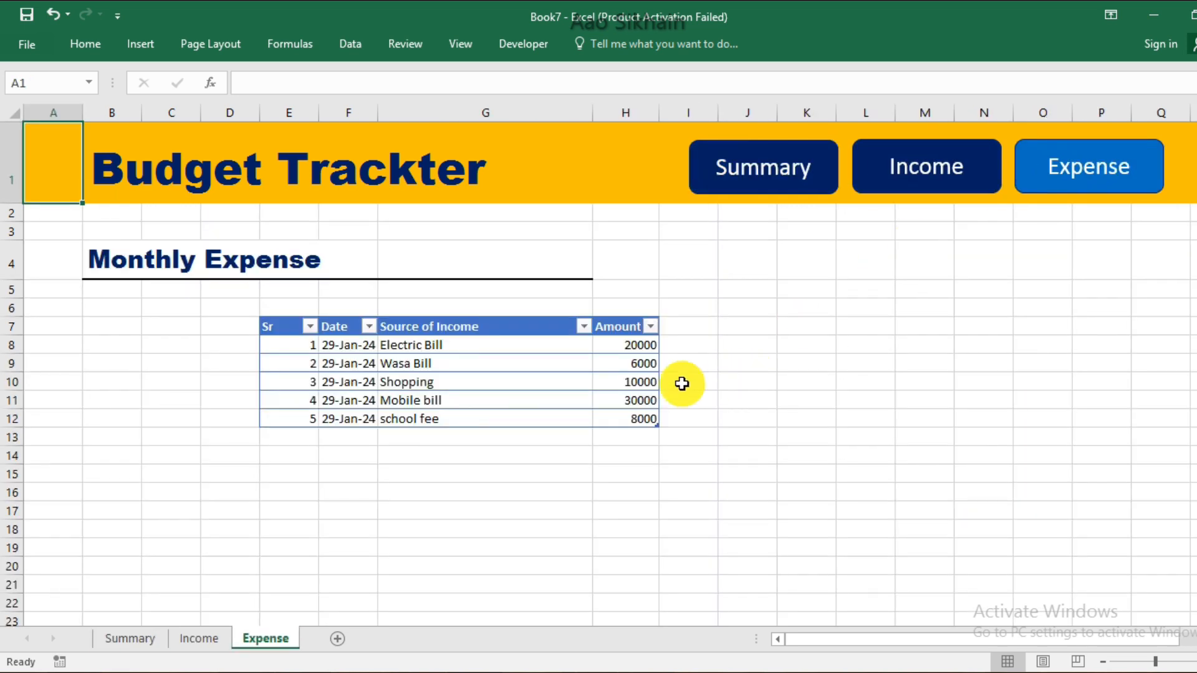
pyautogui.click(625, 436)
pyautogui.write('4')
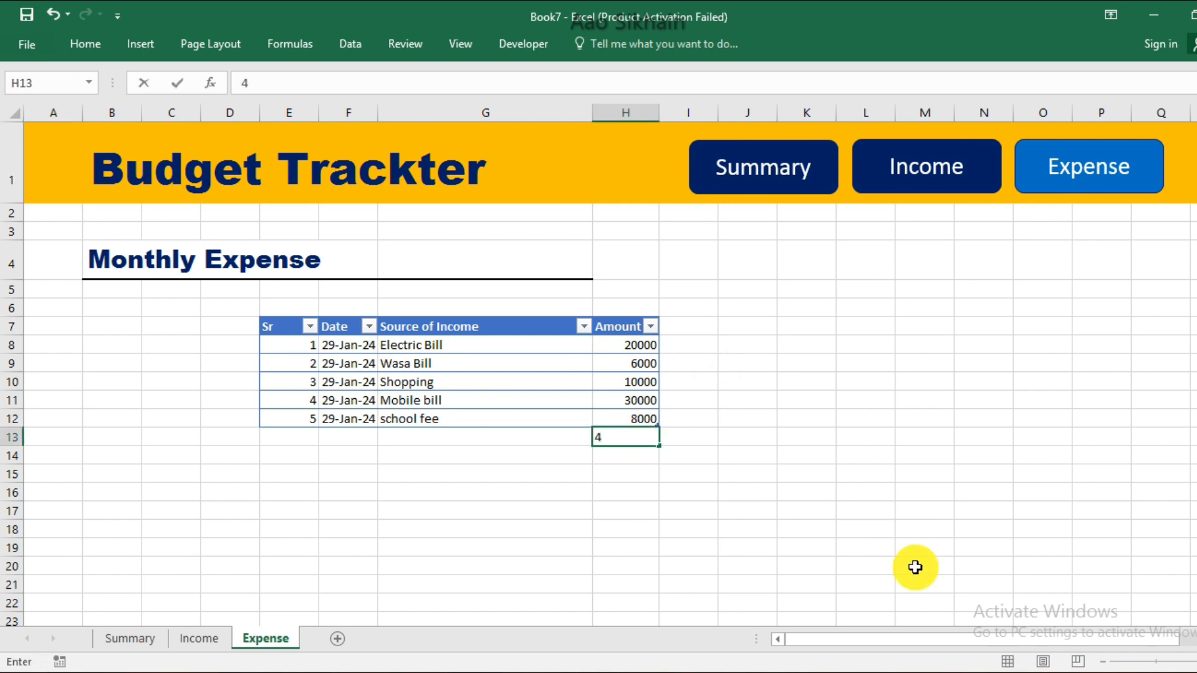
pyautogui.press('Escape')
pyautogui.click(794, 198)
pyautogui.click(785, 191)
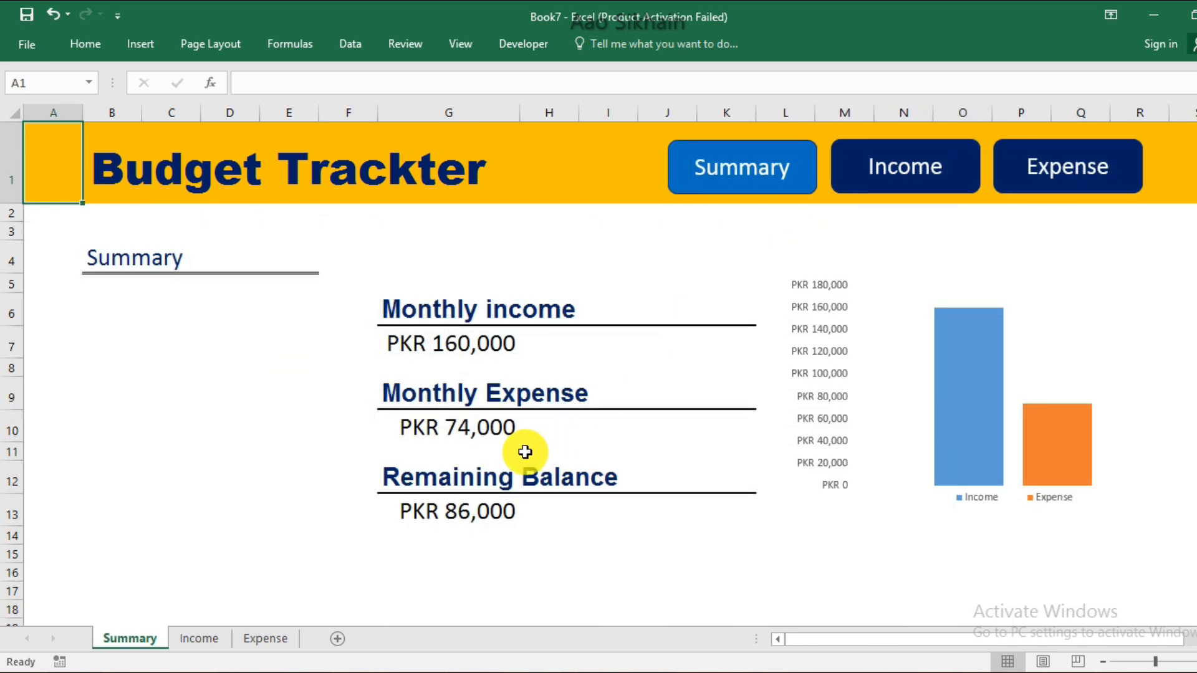
# Add an amount of 40000 in cell H13 below the school fee row on the Expense sheet and return to the Summary sheet
pyautogui.click(1069, 176)
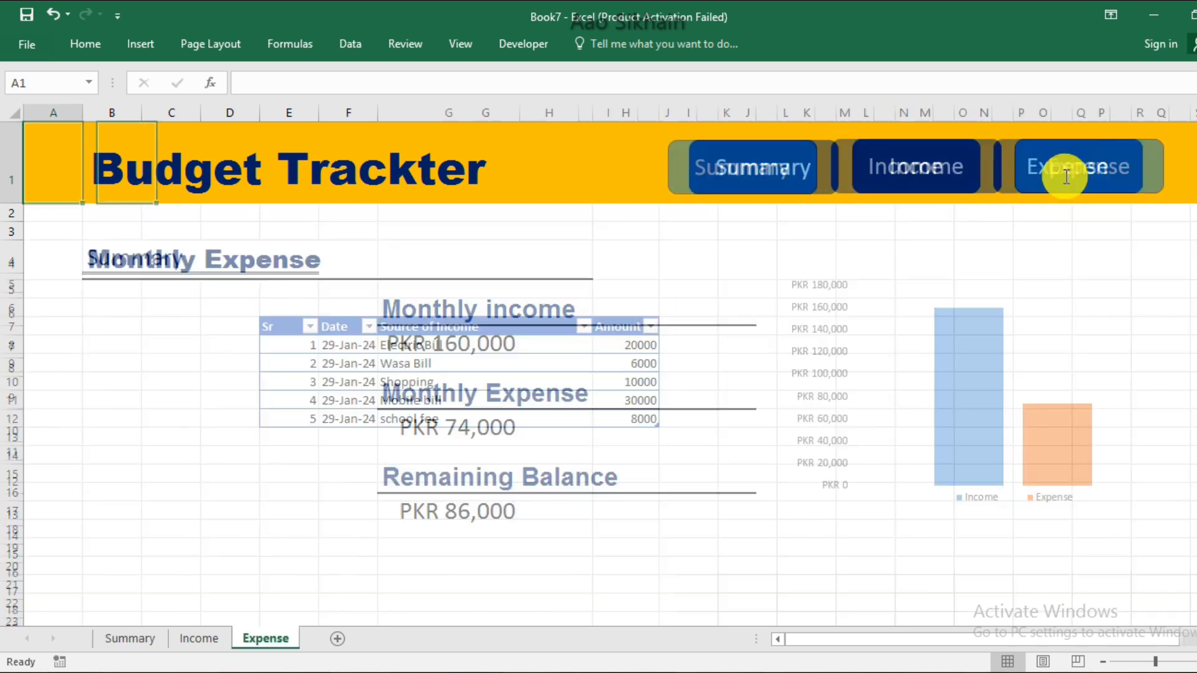
pyautogui.write('40')
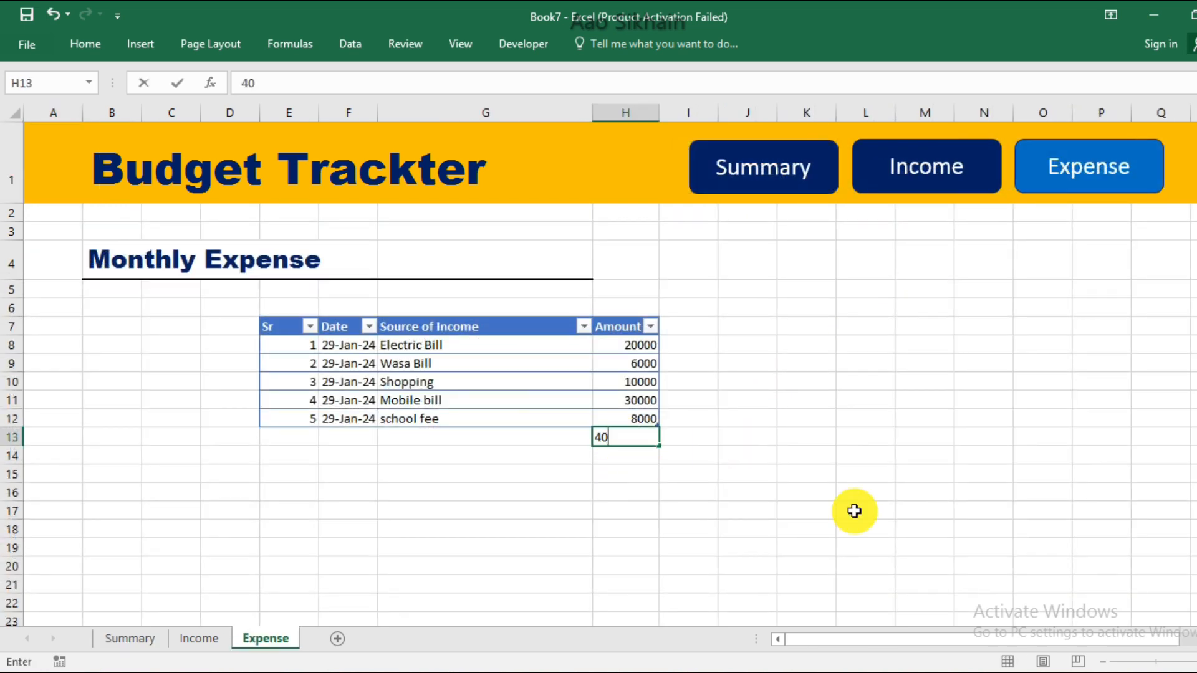
pyautogui.write('000')
pyautogui.press('Return')
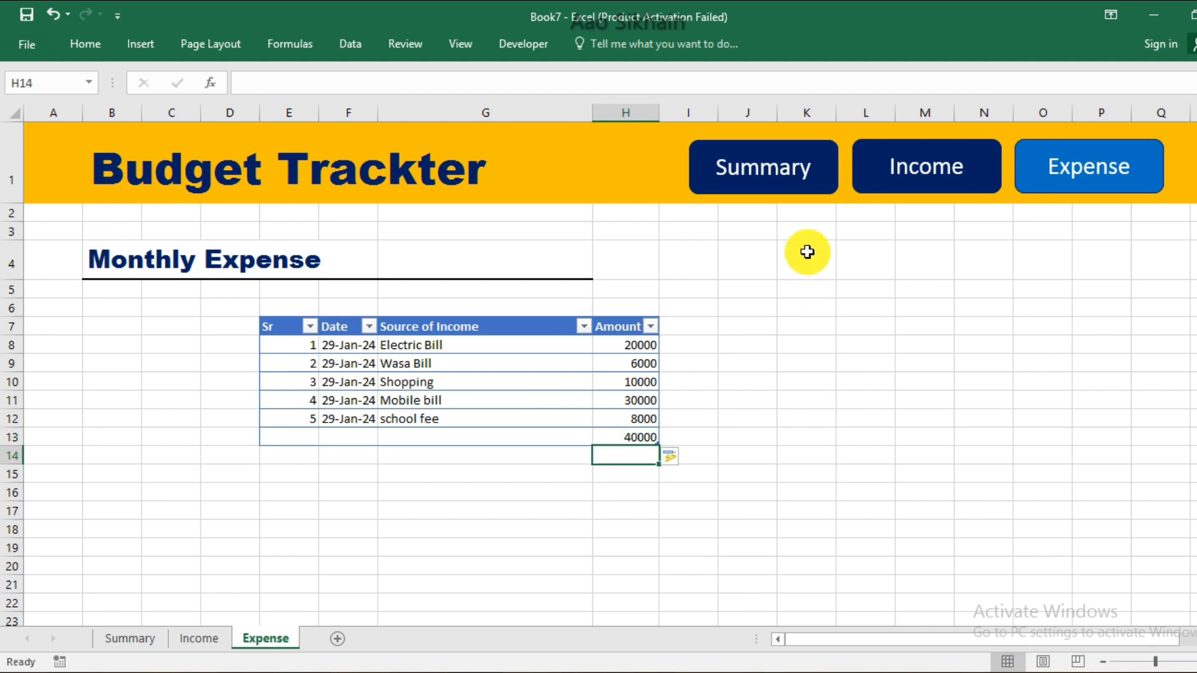
pyautogui.click(784, 181)
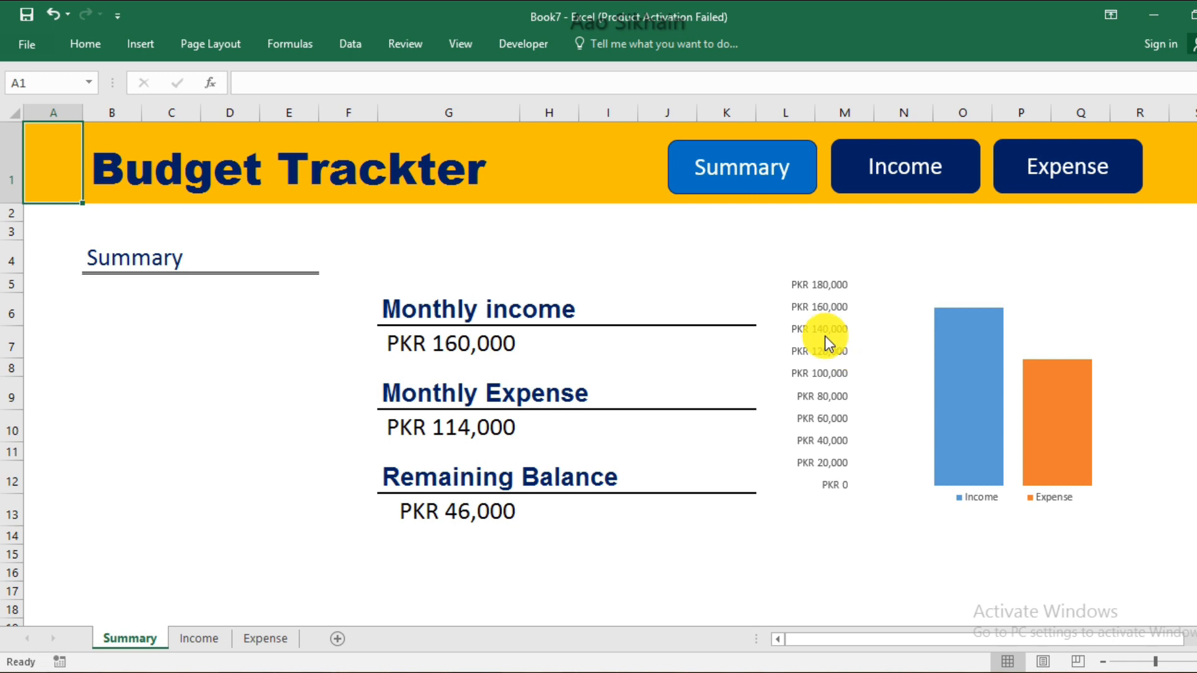
# Check the added amount on the Income sheet and compare it with the totals and chart on the Summary sheet
pyautogui.click(932, 178)
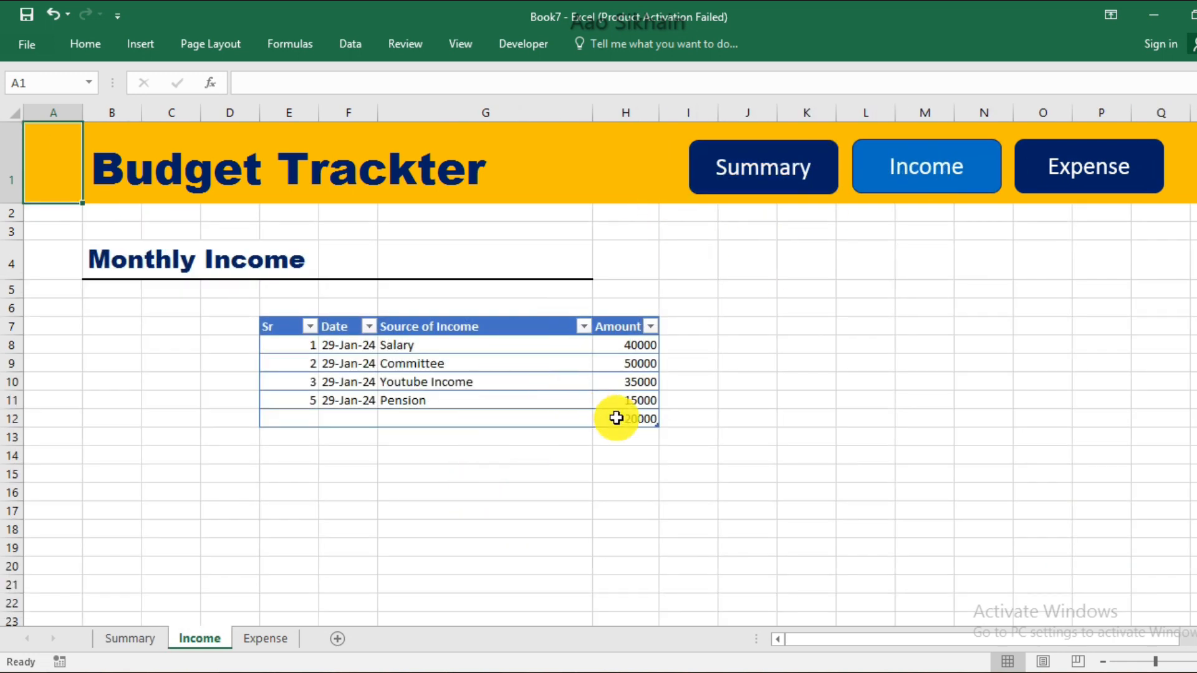
pyautogui.click(735, 167)
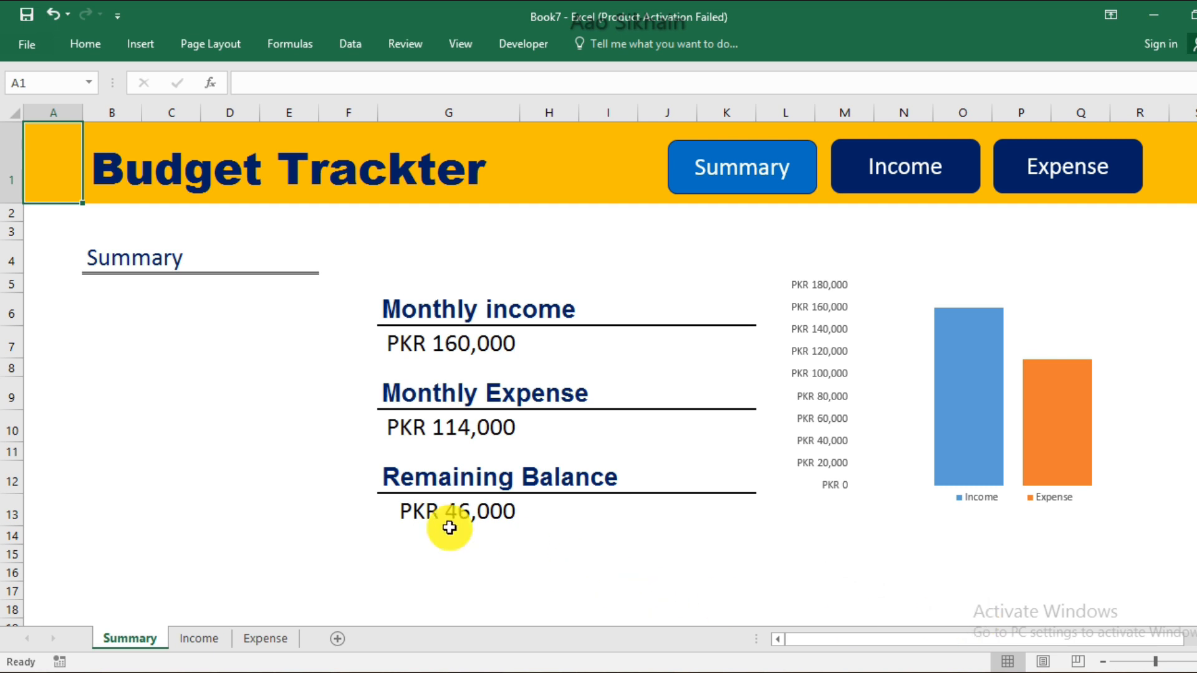
pyautogui.click(283, 501)
pyautogui.click(836, 591)
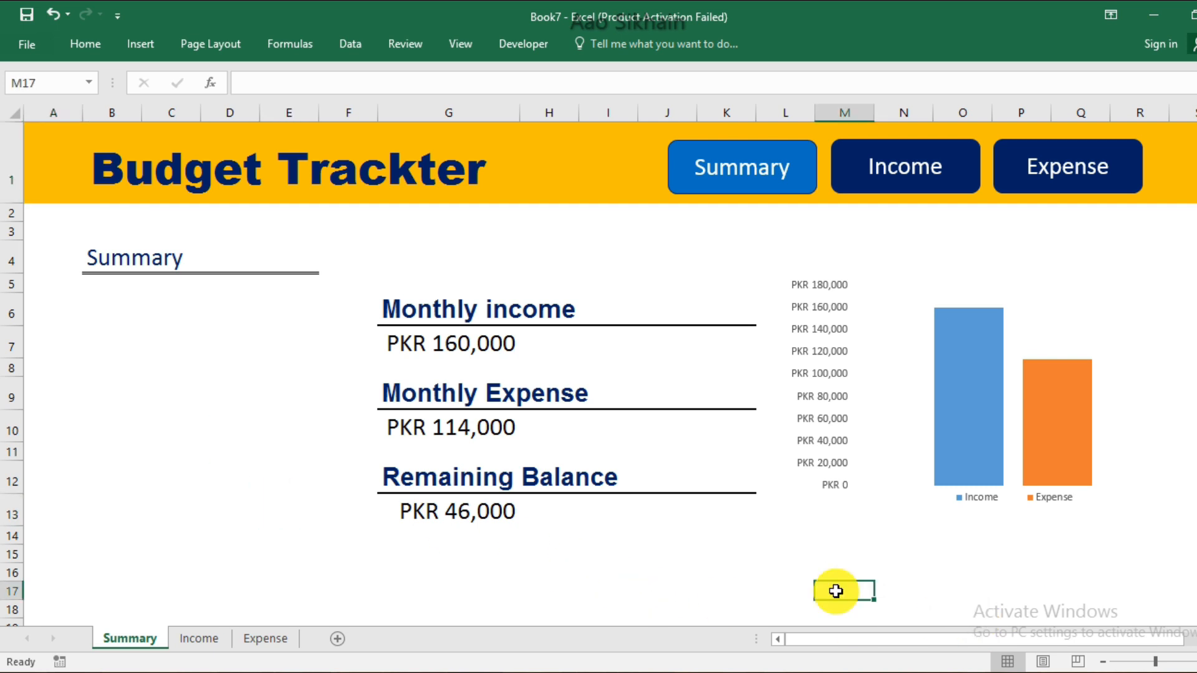